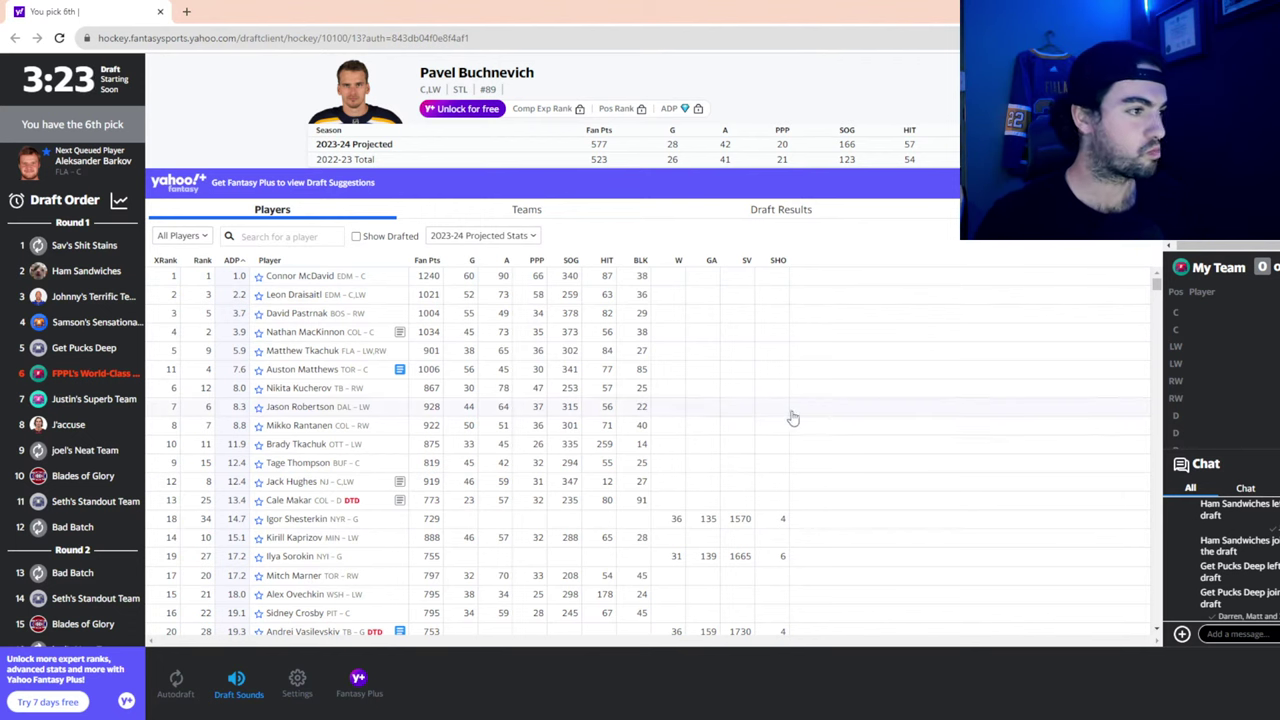
# Find Filip Chytil by searching the player list for "chyt", star him for the draft queue, and clear the search
pyautogui.scroll(-4, 397, 402)
pyautogui.scroll(4, 397, 402)
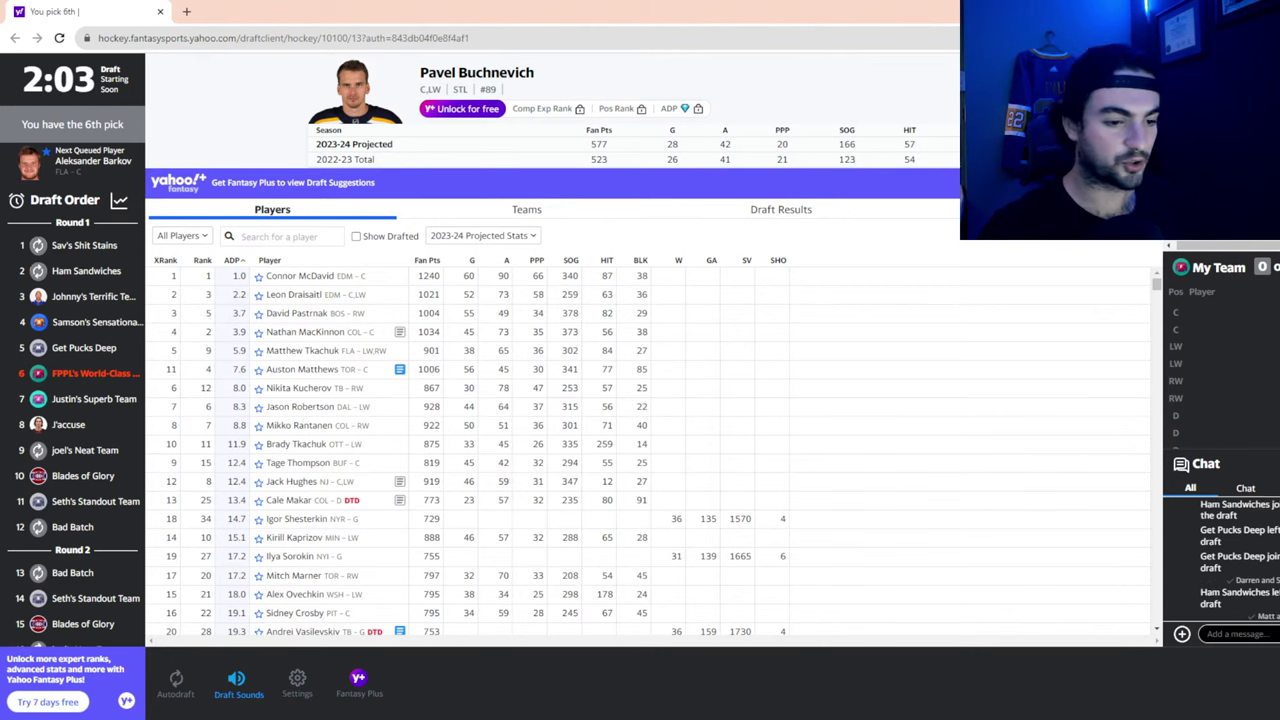
pyautogui.click(314, 237)
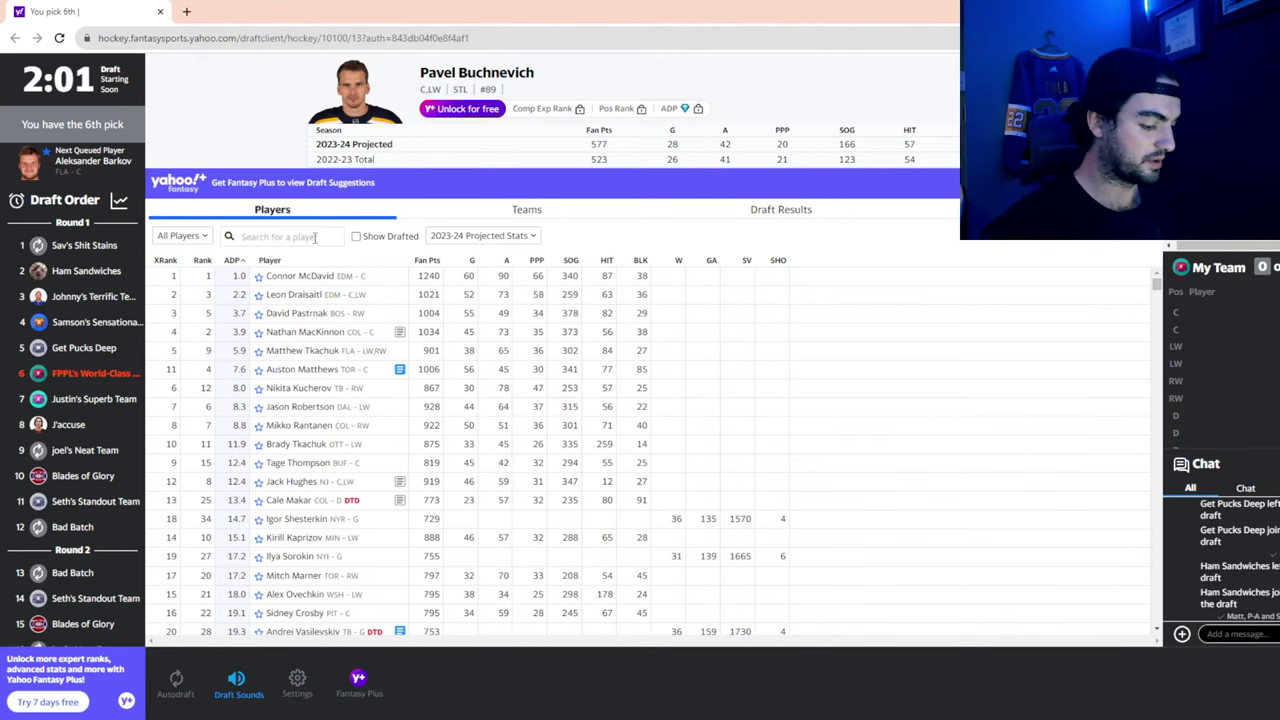
pyautogui.write('chyt')
pyautogui.click(258, 276)
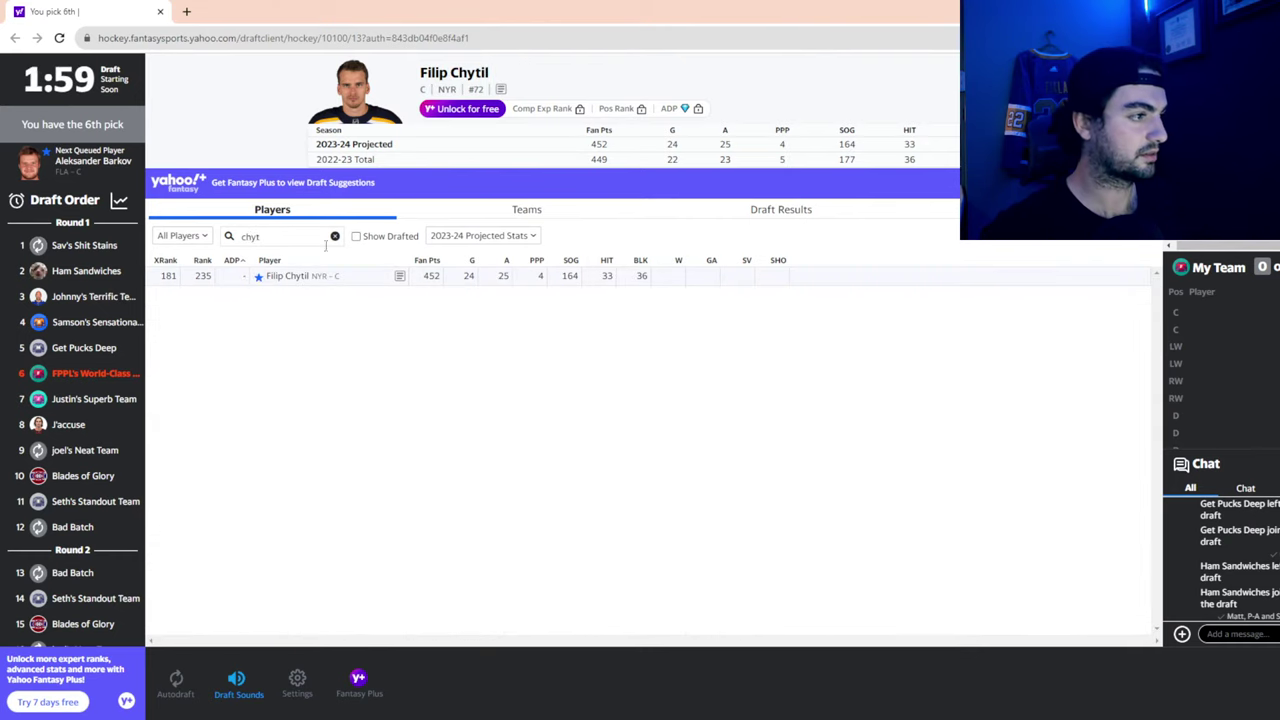
pyautogui.click(336, 236)
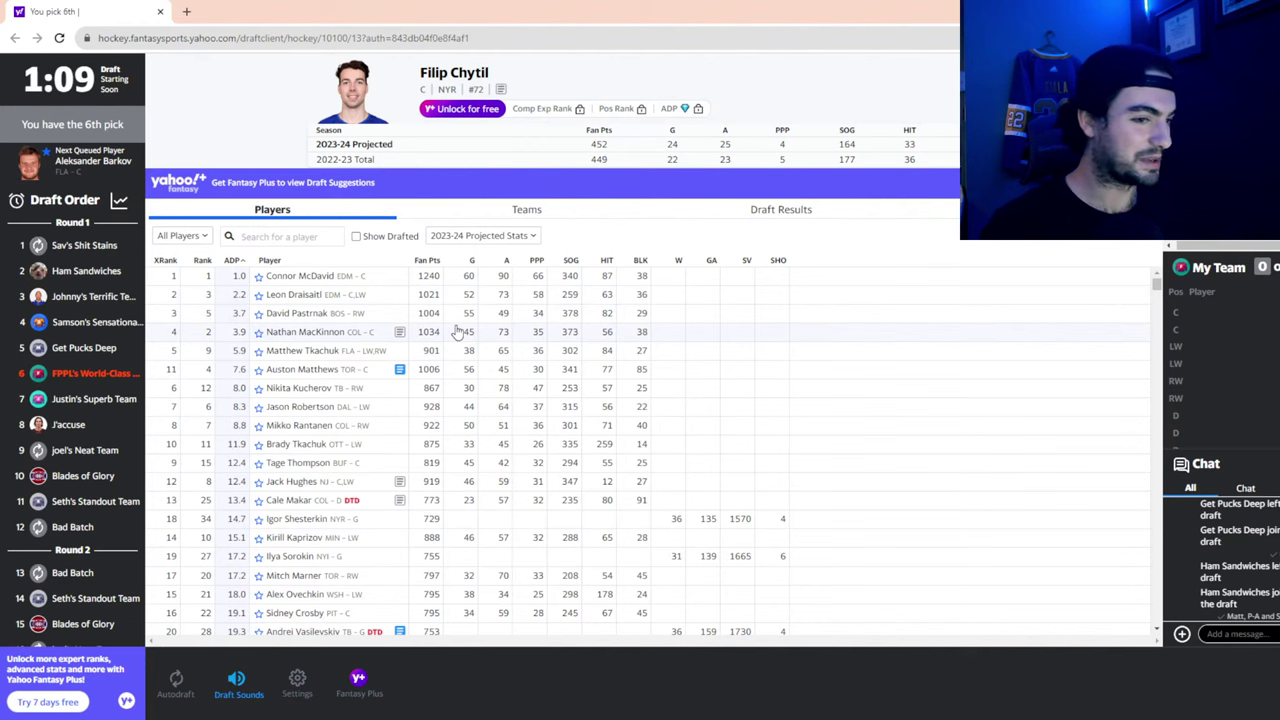
# View the roster of FPPL's World-Class Team, and return to the list of available players
pyautogui.click(91, 326)
pyautogui.click(93, 373)
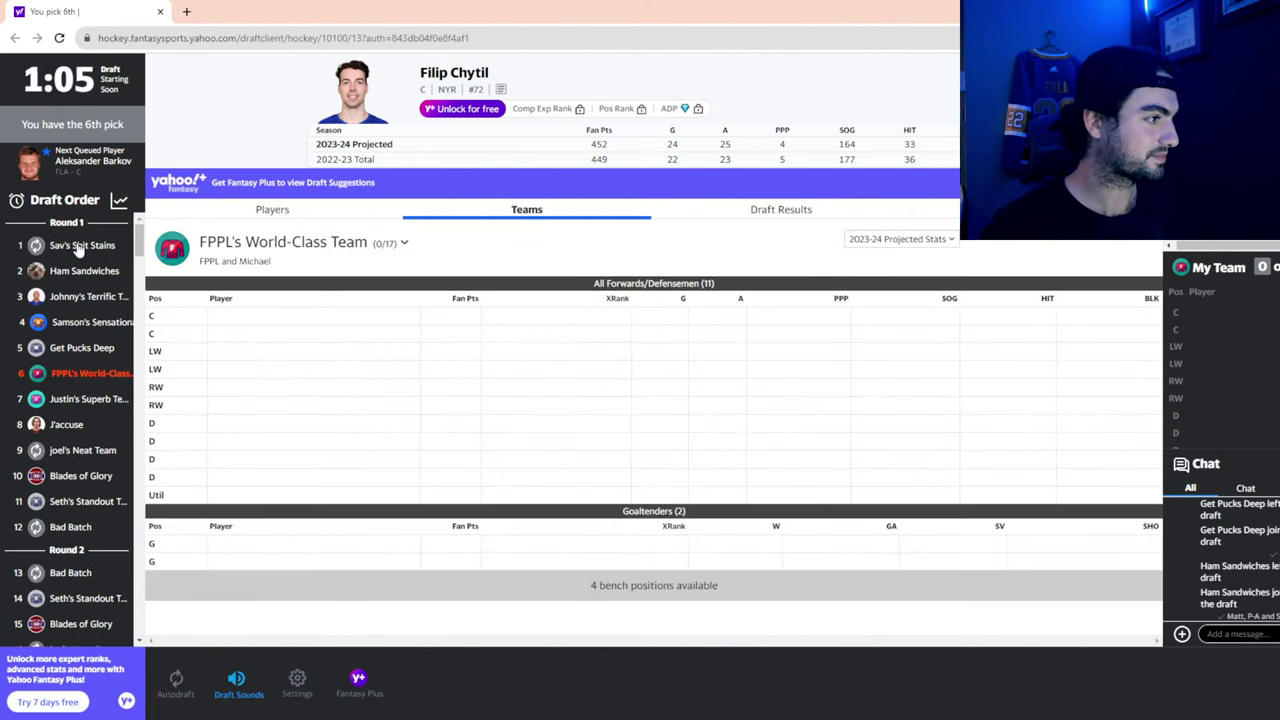
pyautogui.click(272, 209)
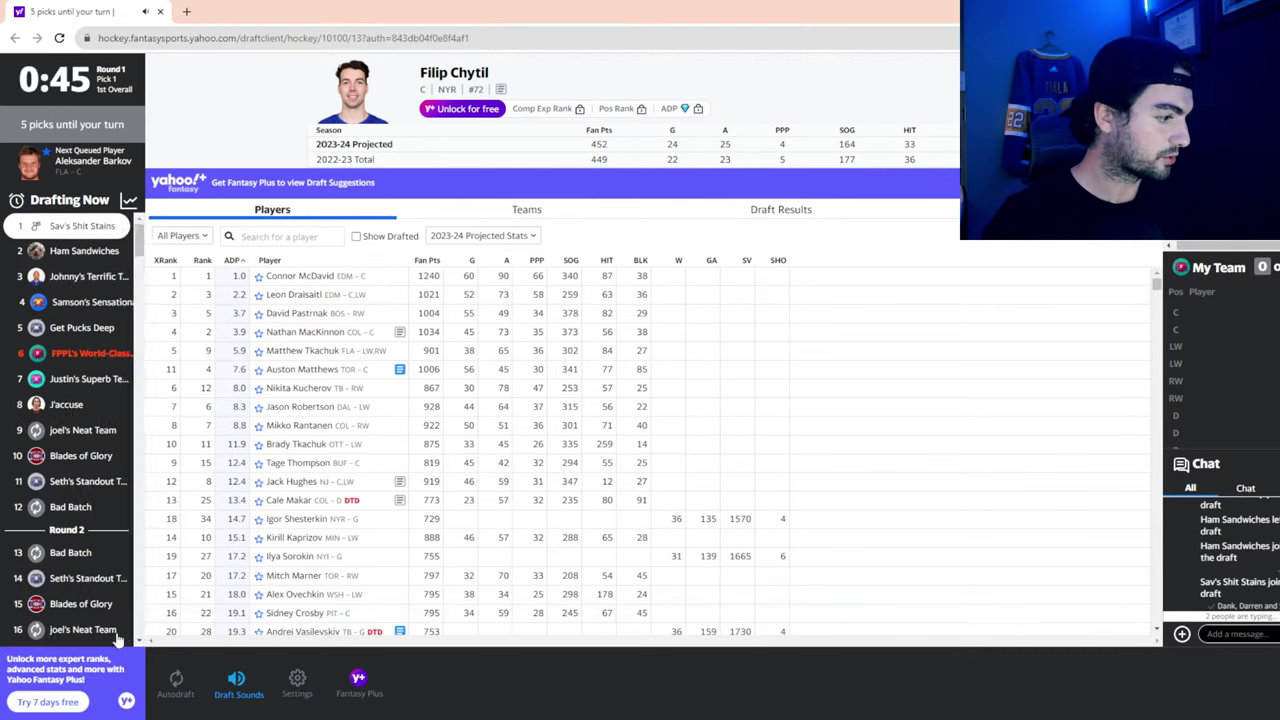
# Mute the draft sounds and draft right winger Mikko Rantanen with the 6th overall pick
pyautogui.click(236, 680)
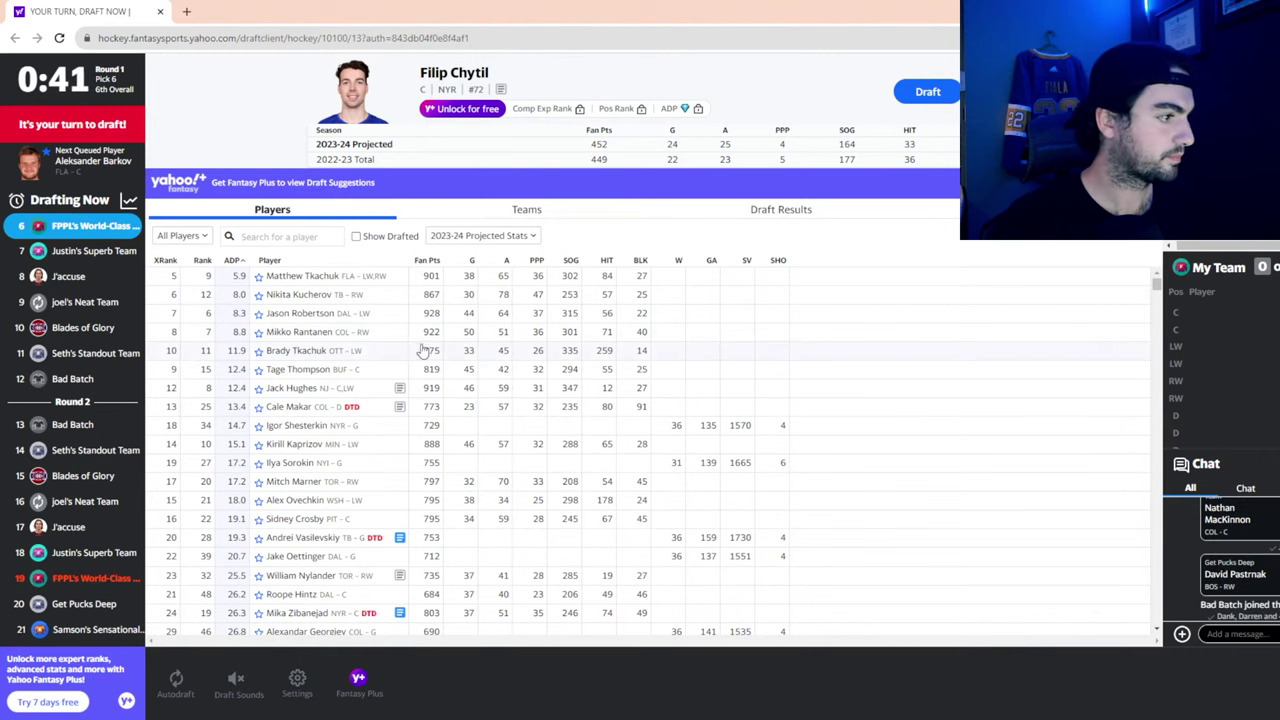
pyautogui.click(366, 332)
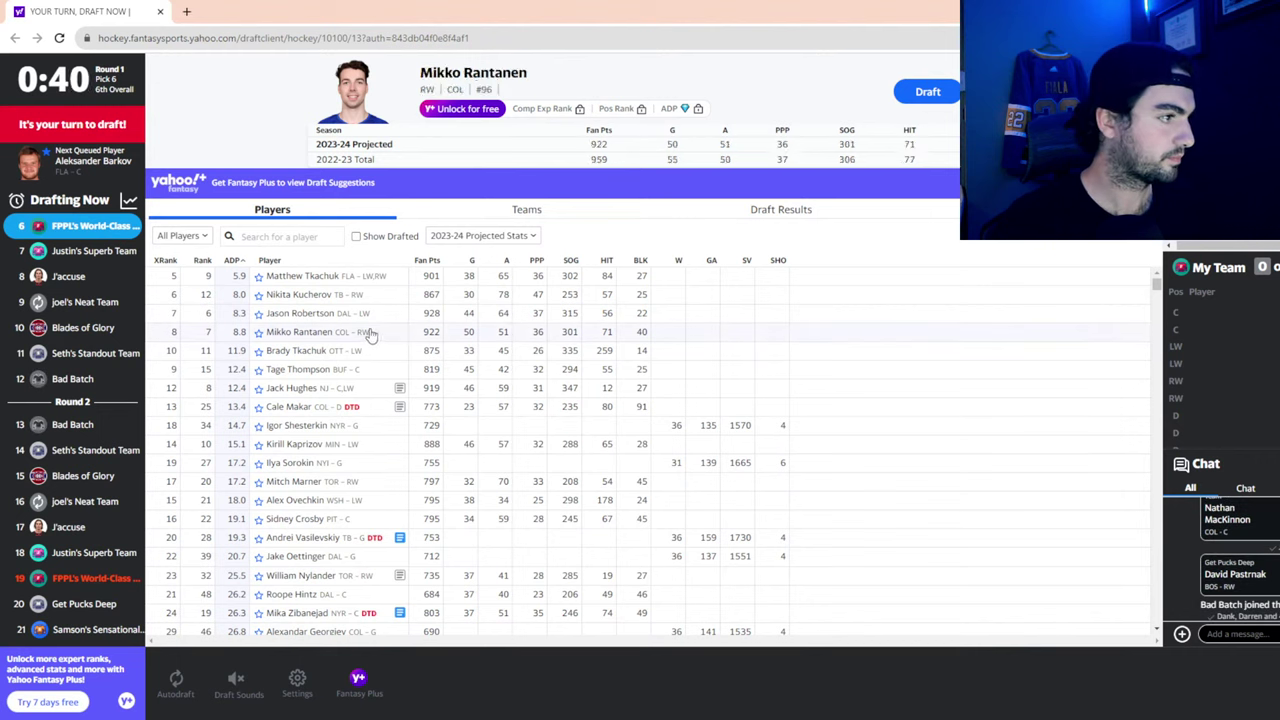
pyautogui.click(940, 93)
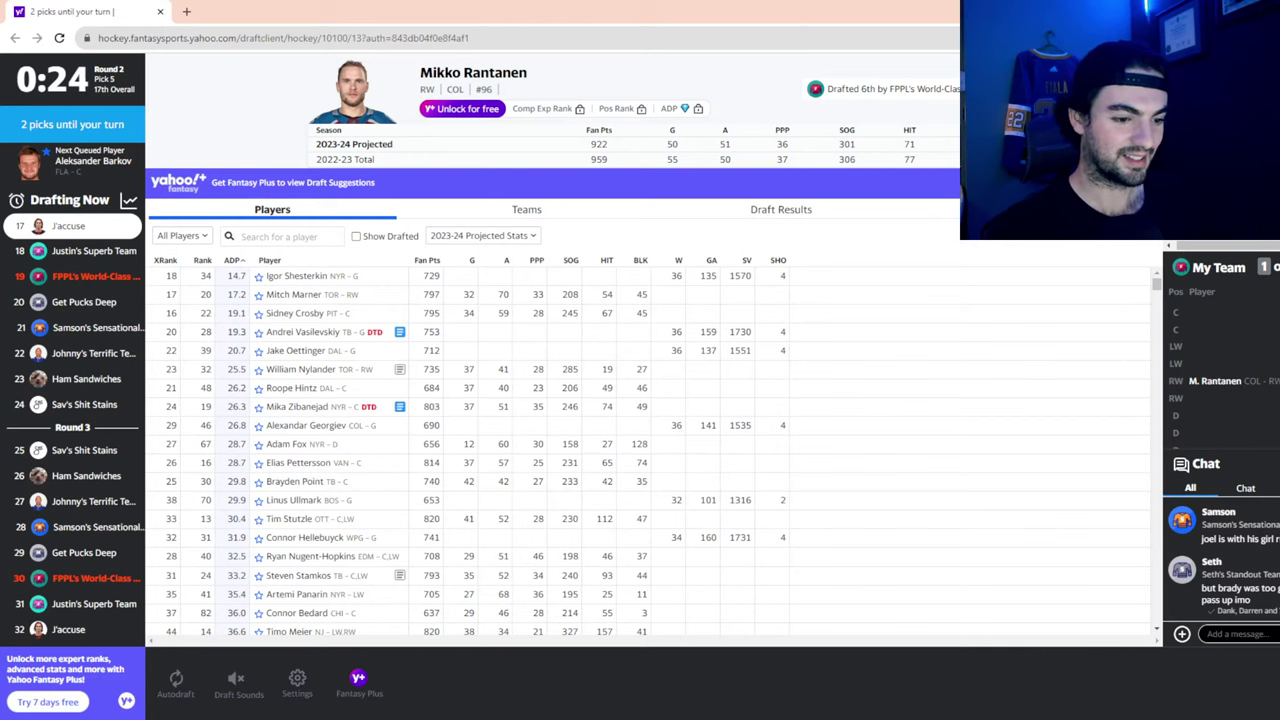
# Check the recent picks in the draft chat, and draft Tim Stutzle with the 19th overall pick
pyautogui.scroll(5, 1220, 555)
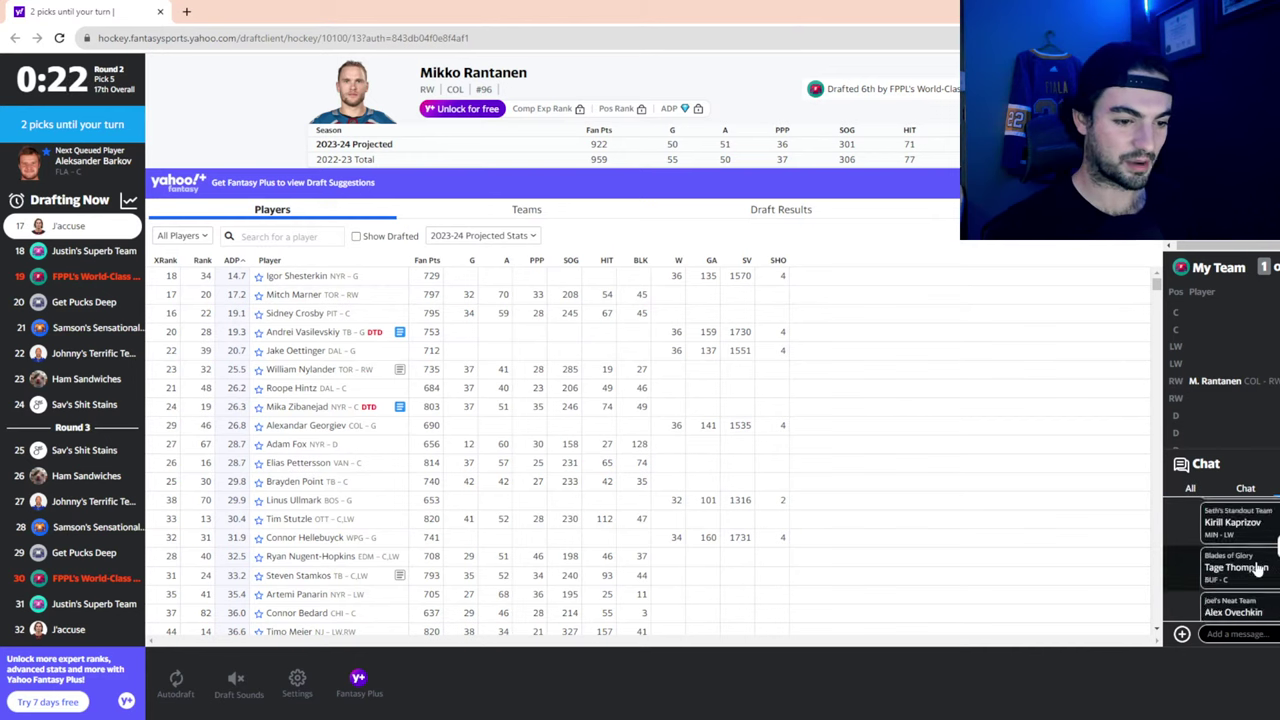
pyautogui.scroll(-3, 1240, 560)
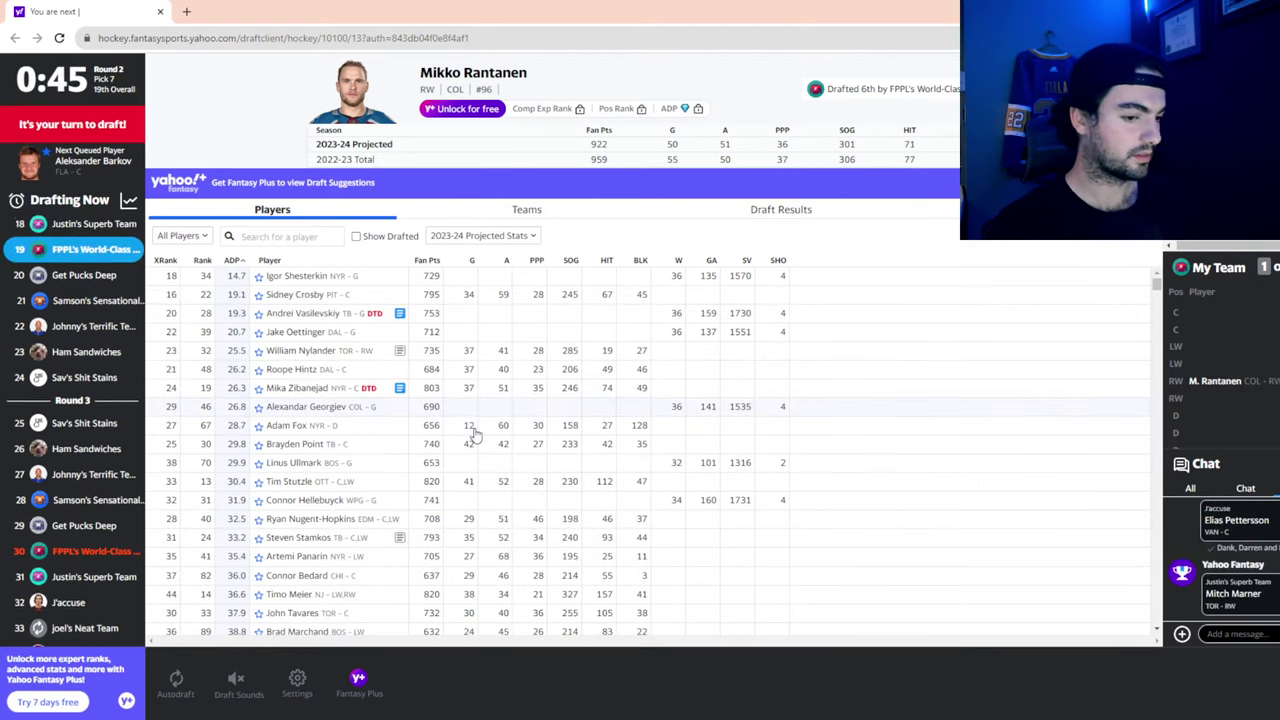
pyautogui.click(433, 479)
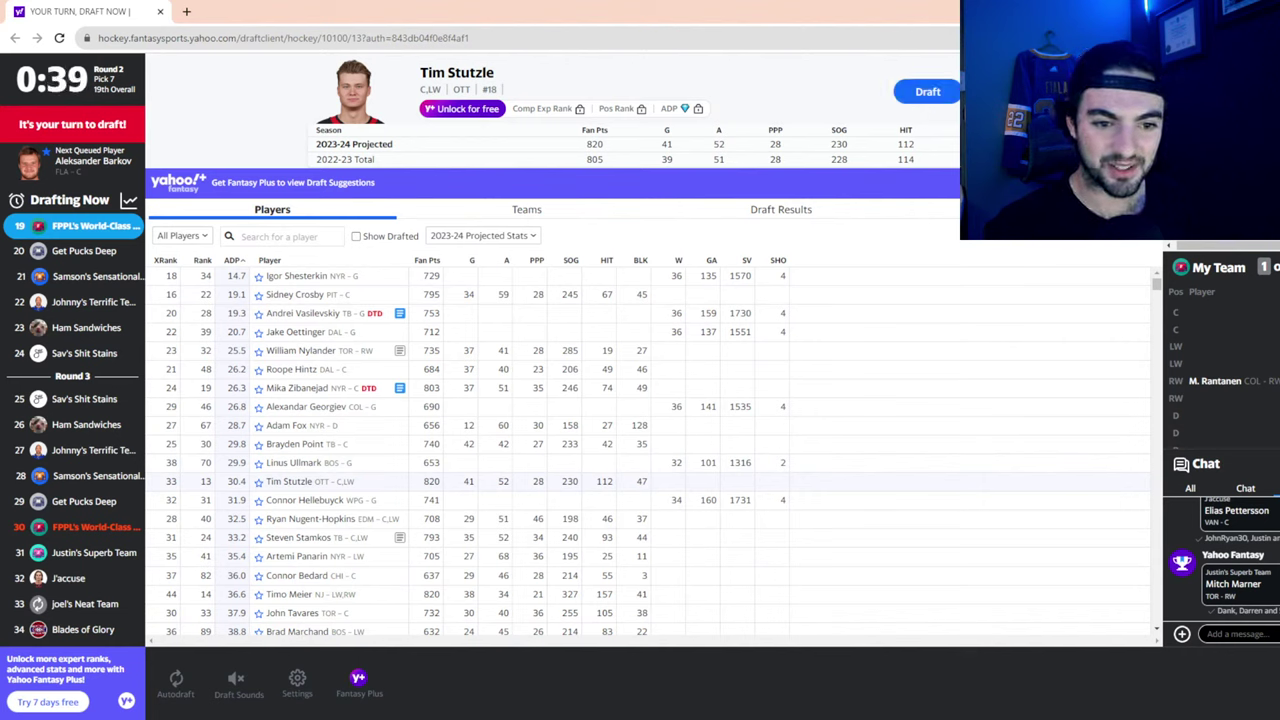
pyautogui.click(928, 96)
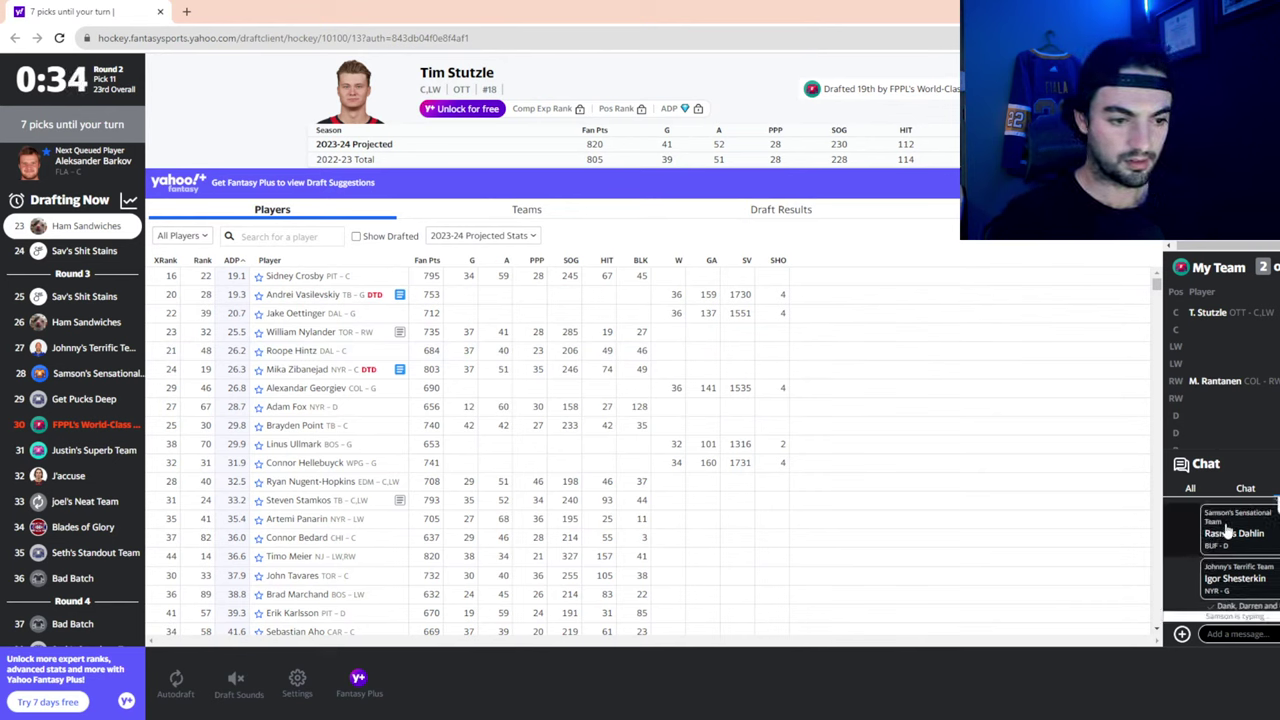
# Review the other teams' recent picks in the draft chat
pyautogui.scroll(2, 1232, 535)
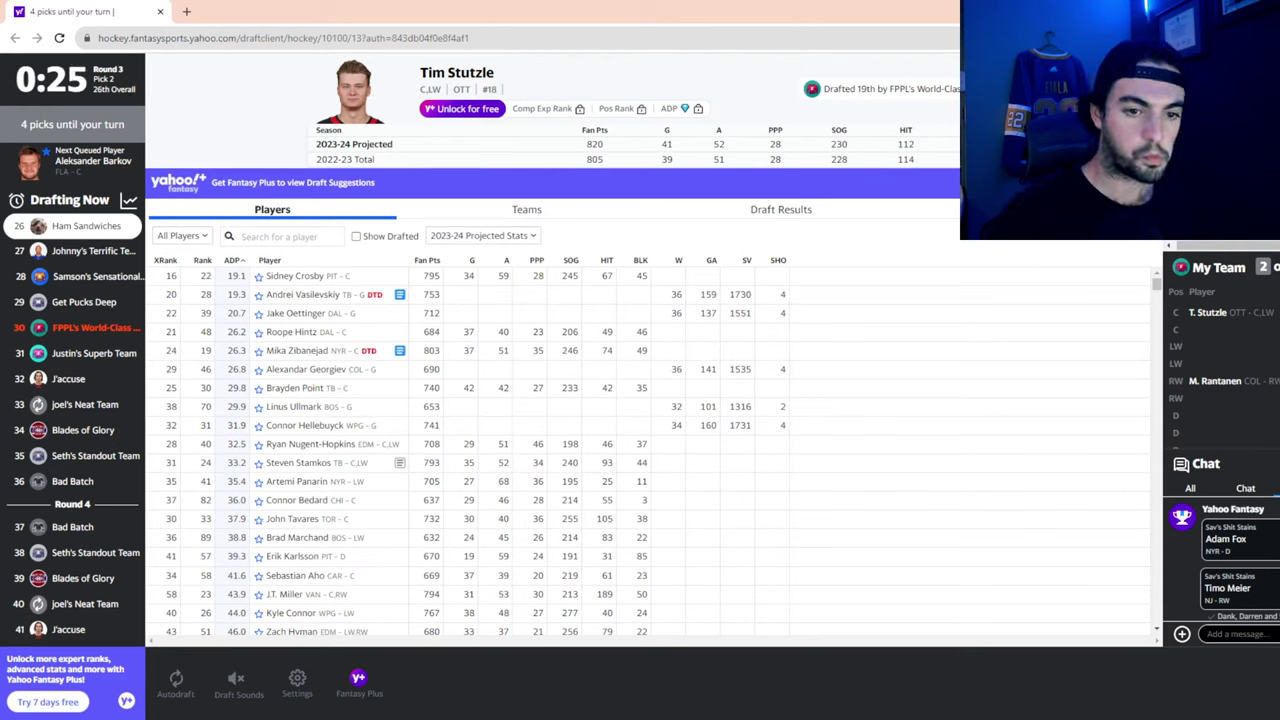
pyautogui.click(313, 238)
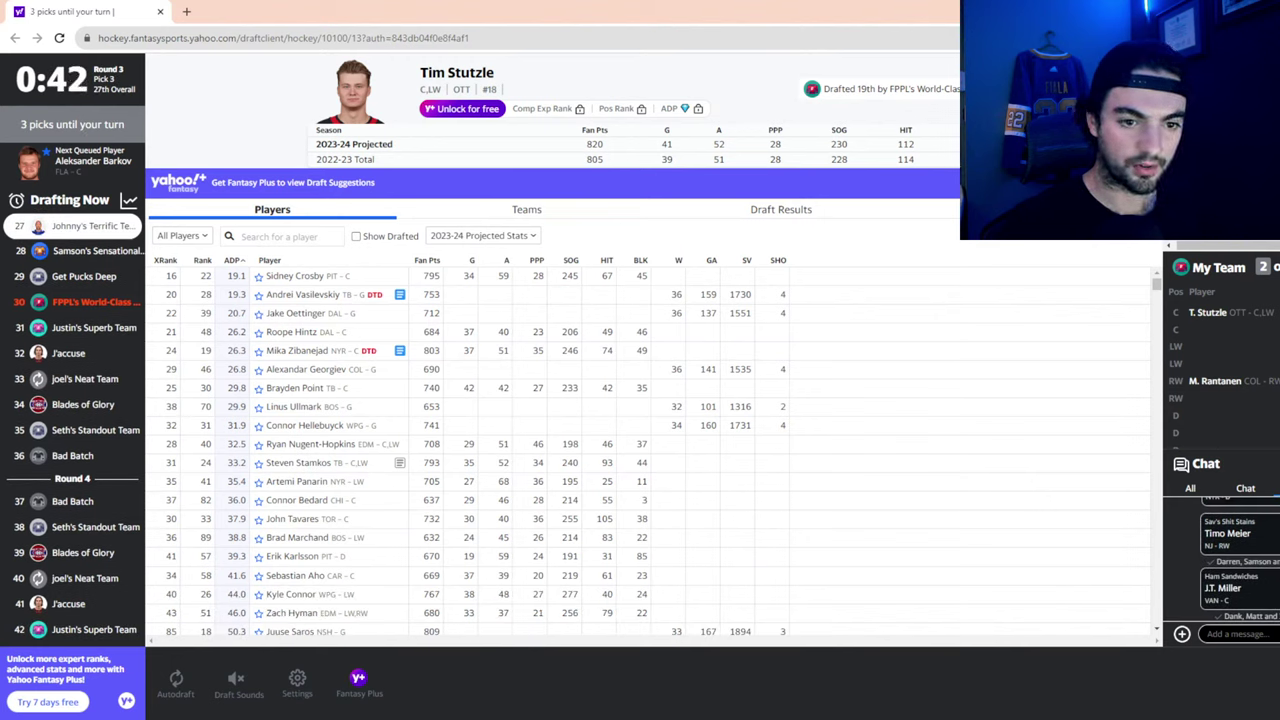
pyautogui.scroll(5, 1195, 554)
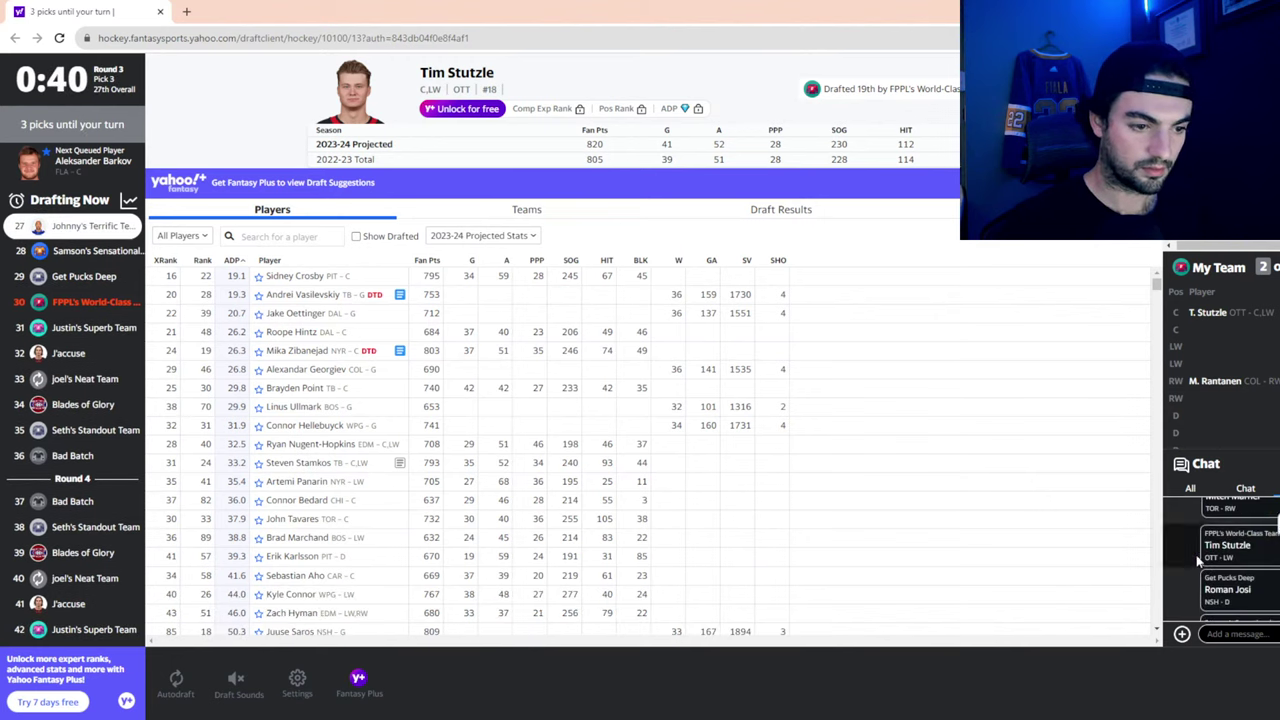
pyautogui.scroll(-5, 1197, 560)
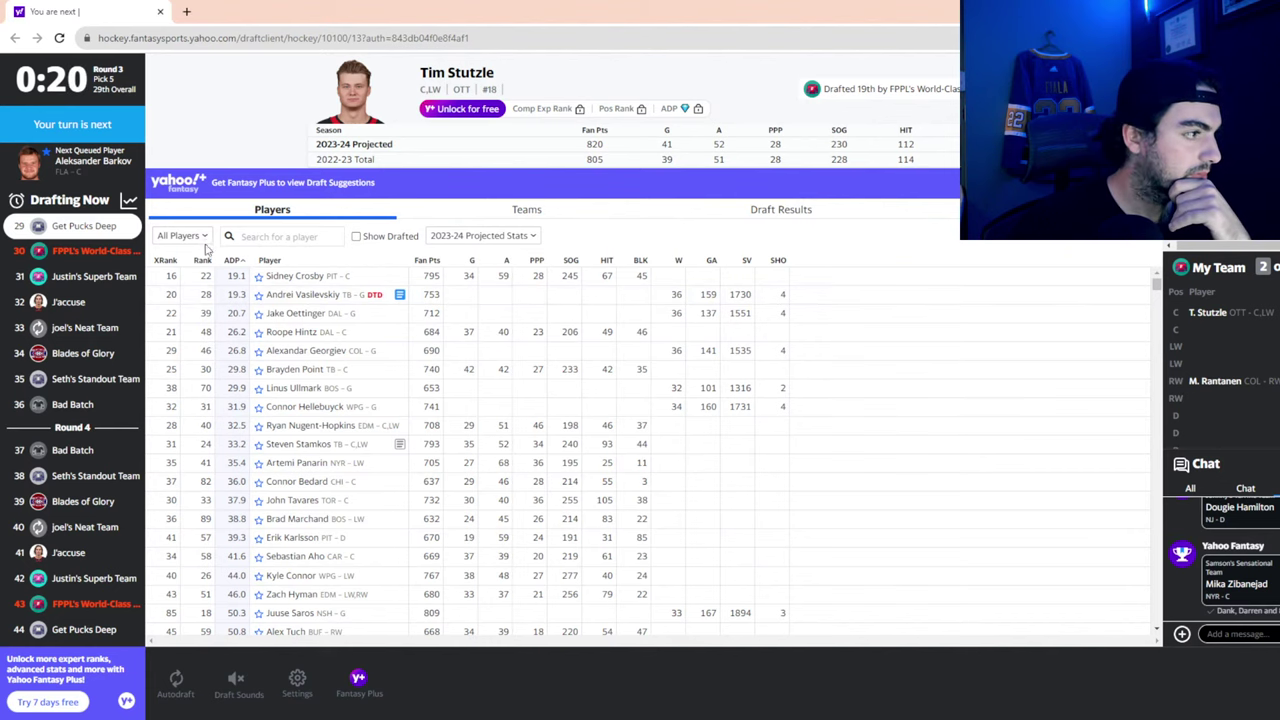
# Open Brayden Point's player details and look through the other available players in the list
pyautogui.click(185, 336)
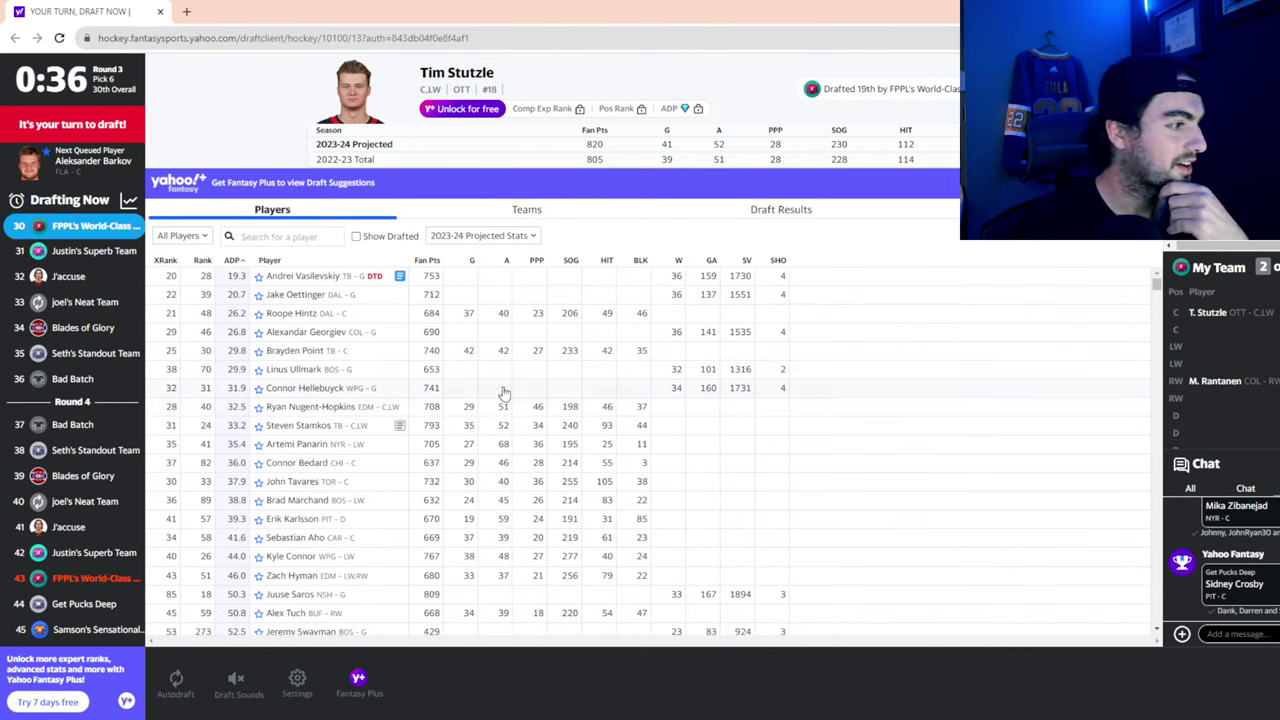
pyautogui.click(329, 360)
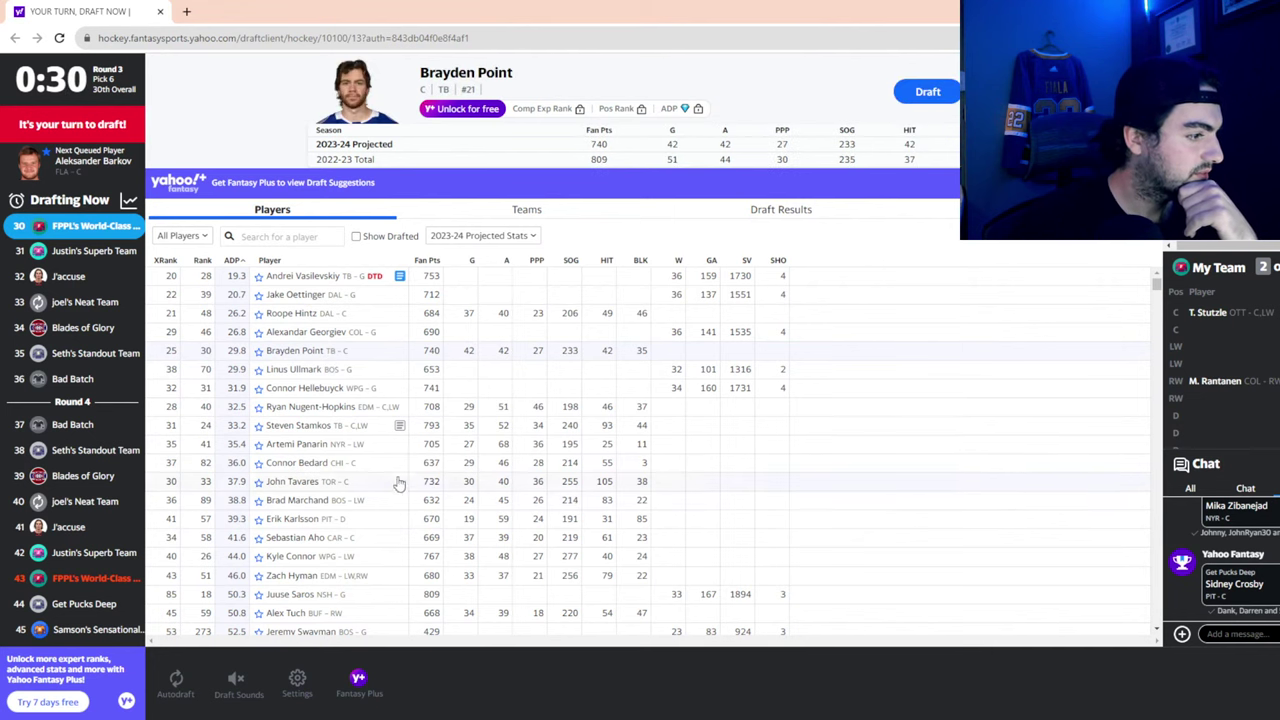
pyautogui.scroll(-3, 395, 470)
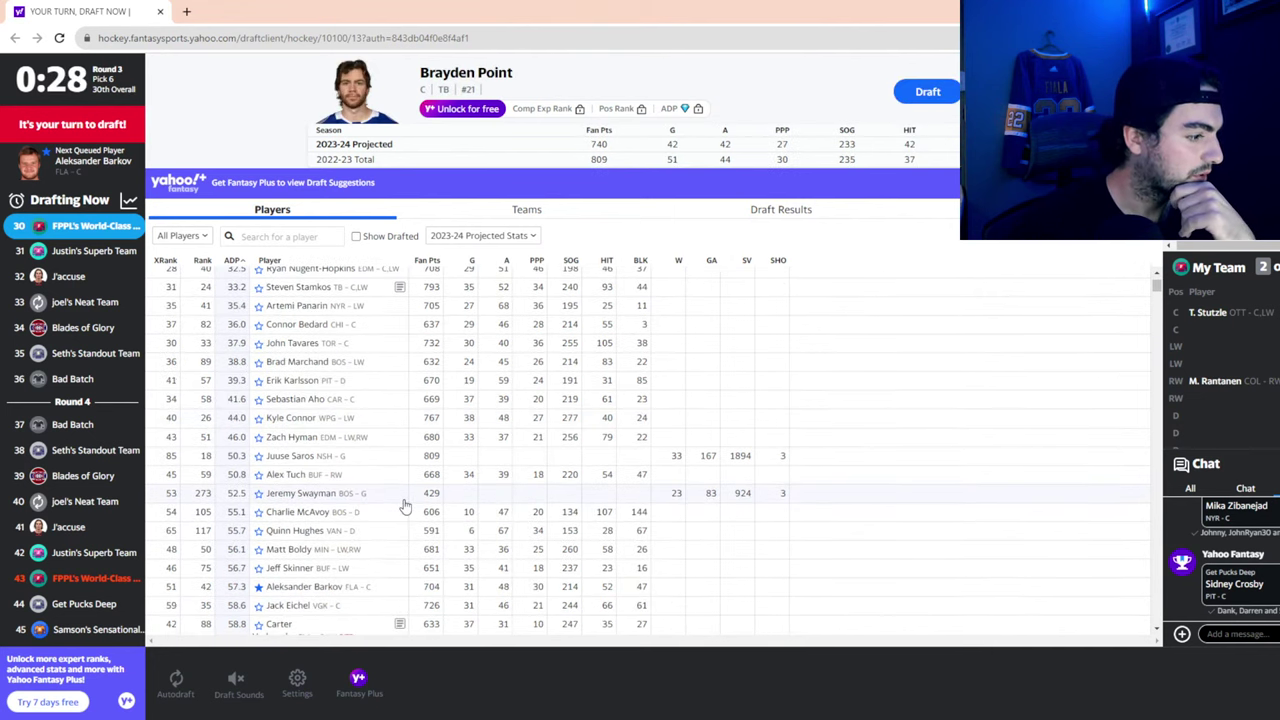
pyautogui.scroll(3, 345, 430)
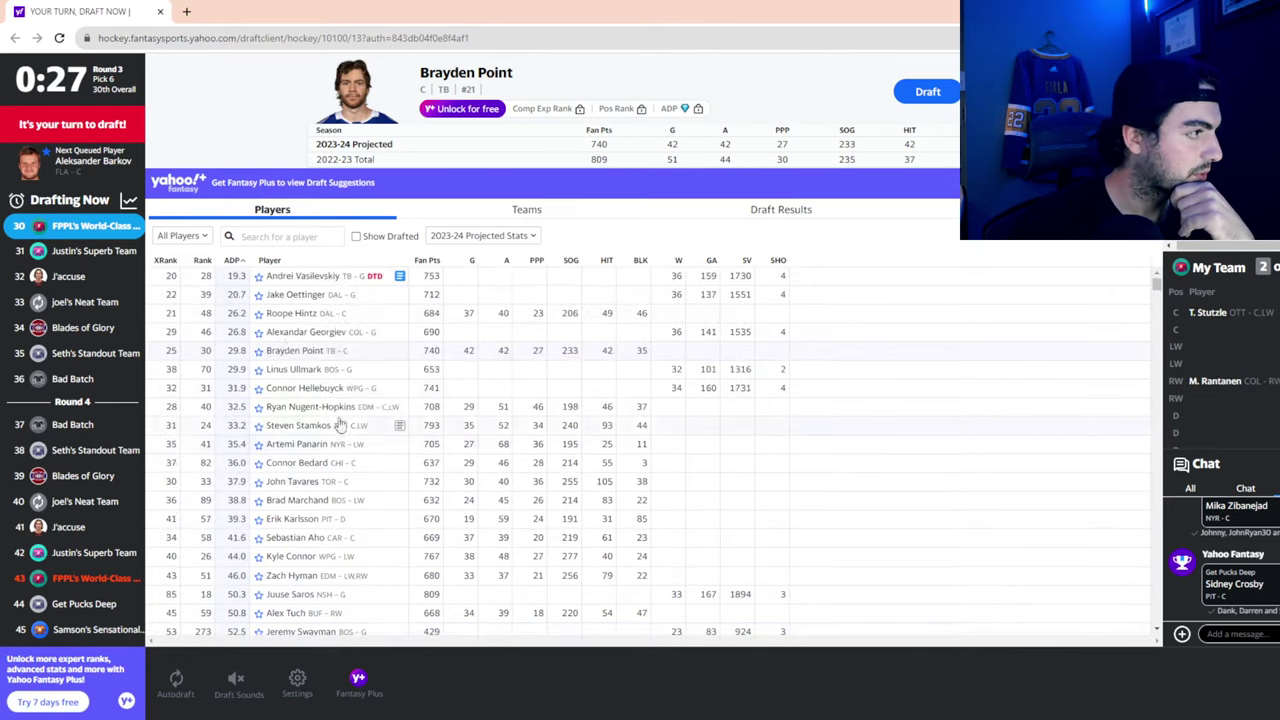
# Check defenseman Miro Heiskanen as an alternative, and draft Brayden Point with the 30th overall pick
pyautogui.click(198, 309)
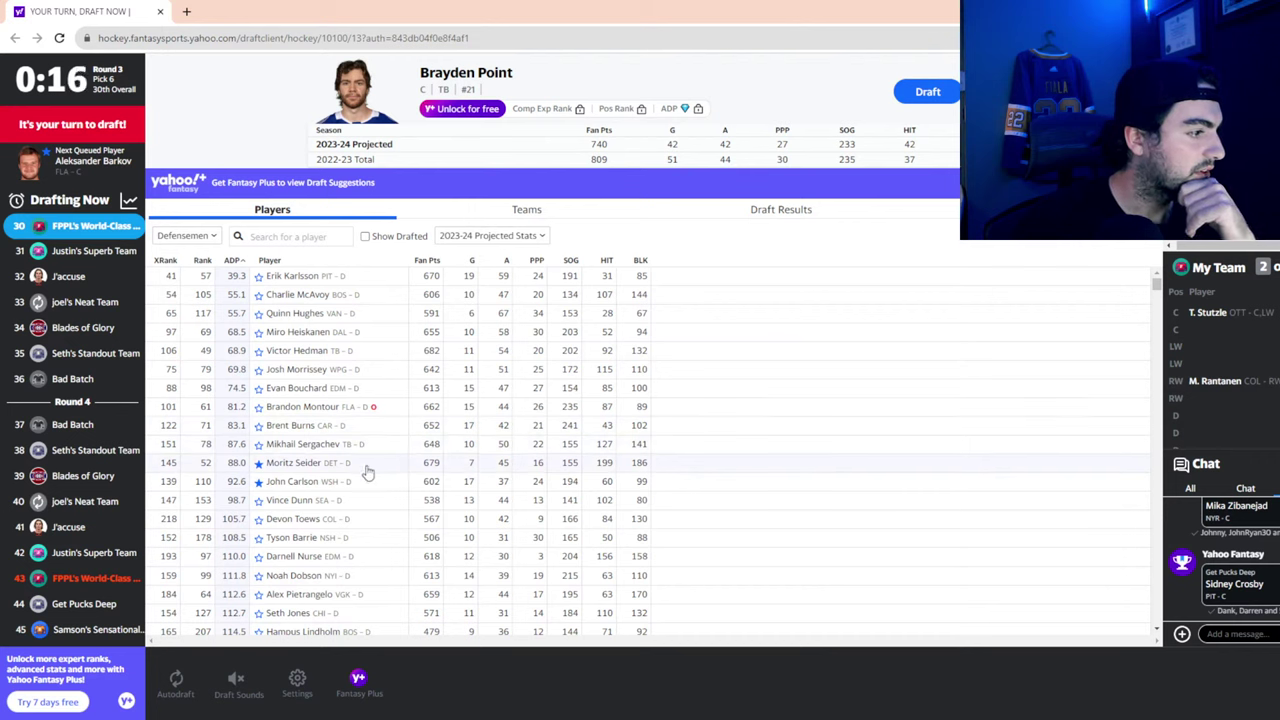
pyautogui.click(323, 338)
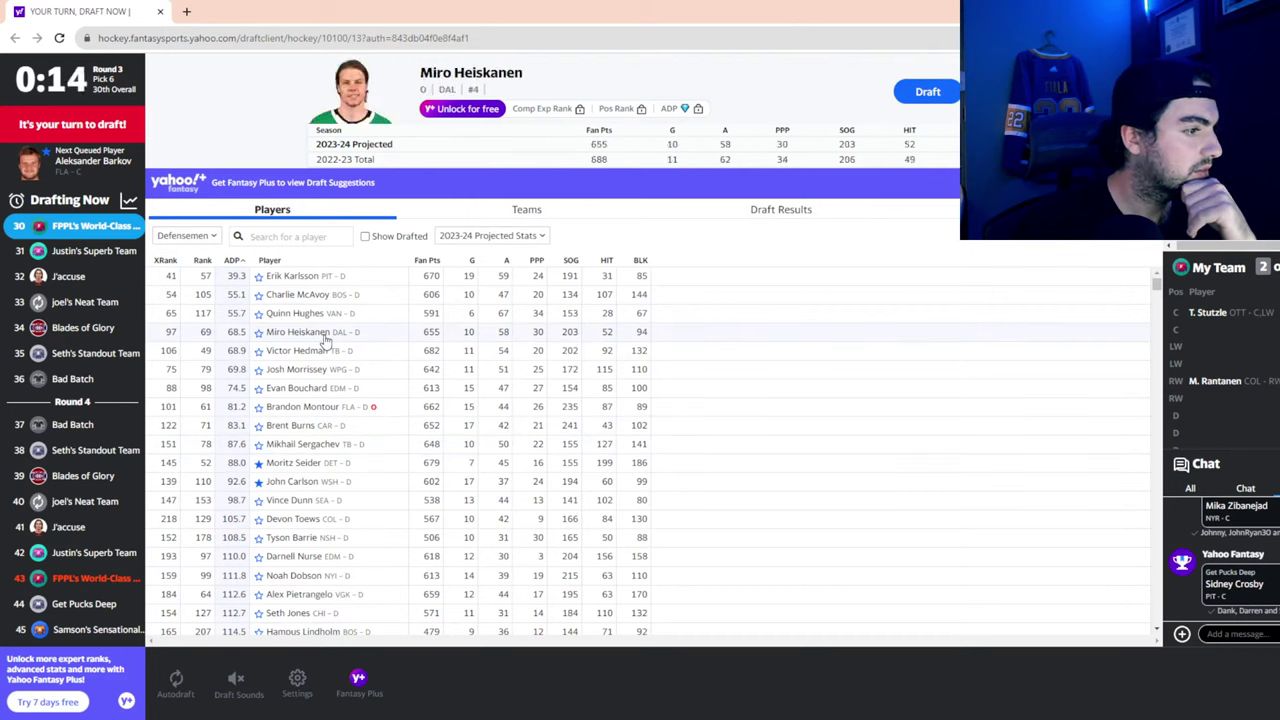
pyautogui.click(210, 252)
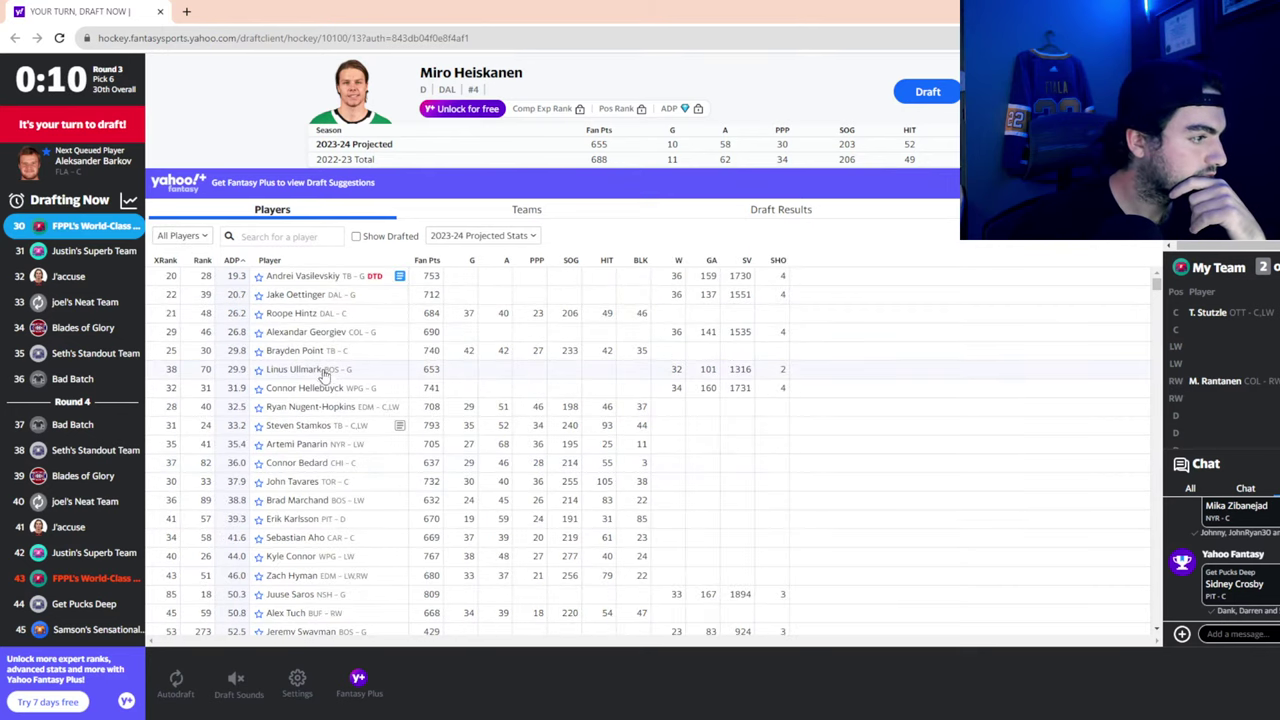
pyautogui.click(326, 354)
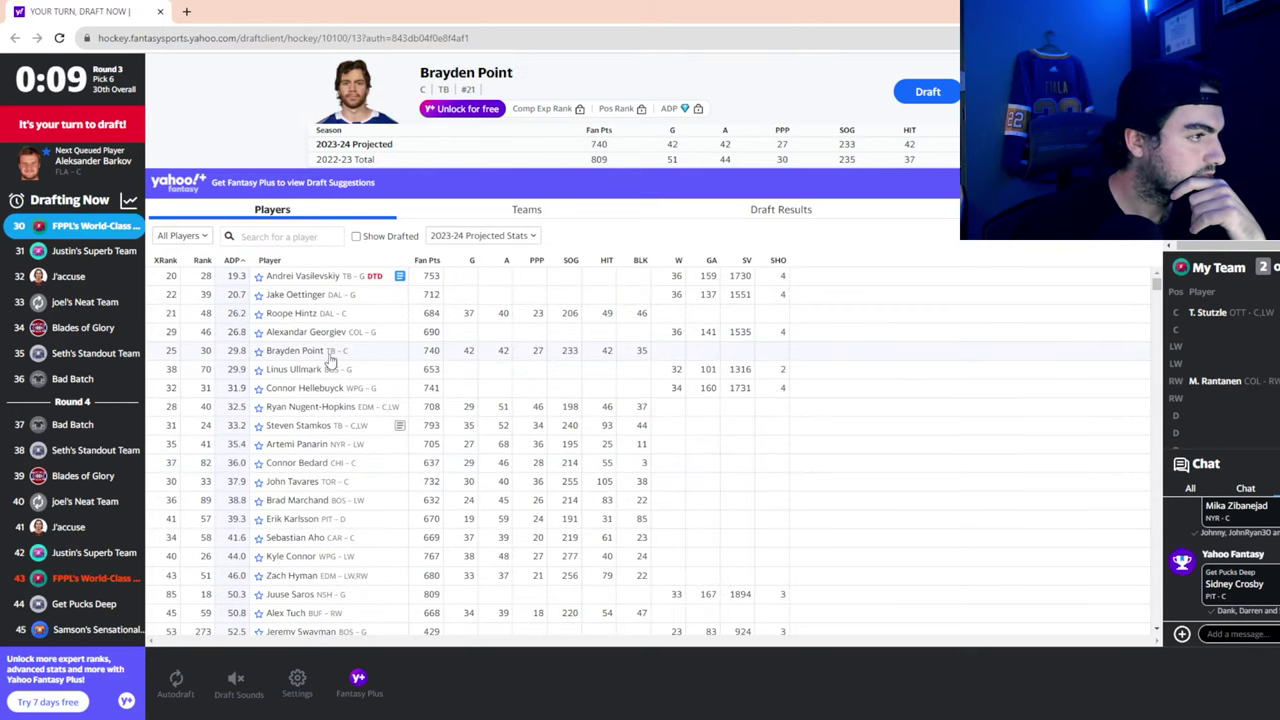
pyautogui.click(928, 92)
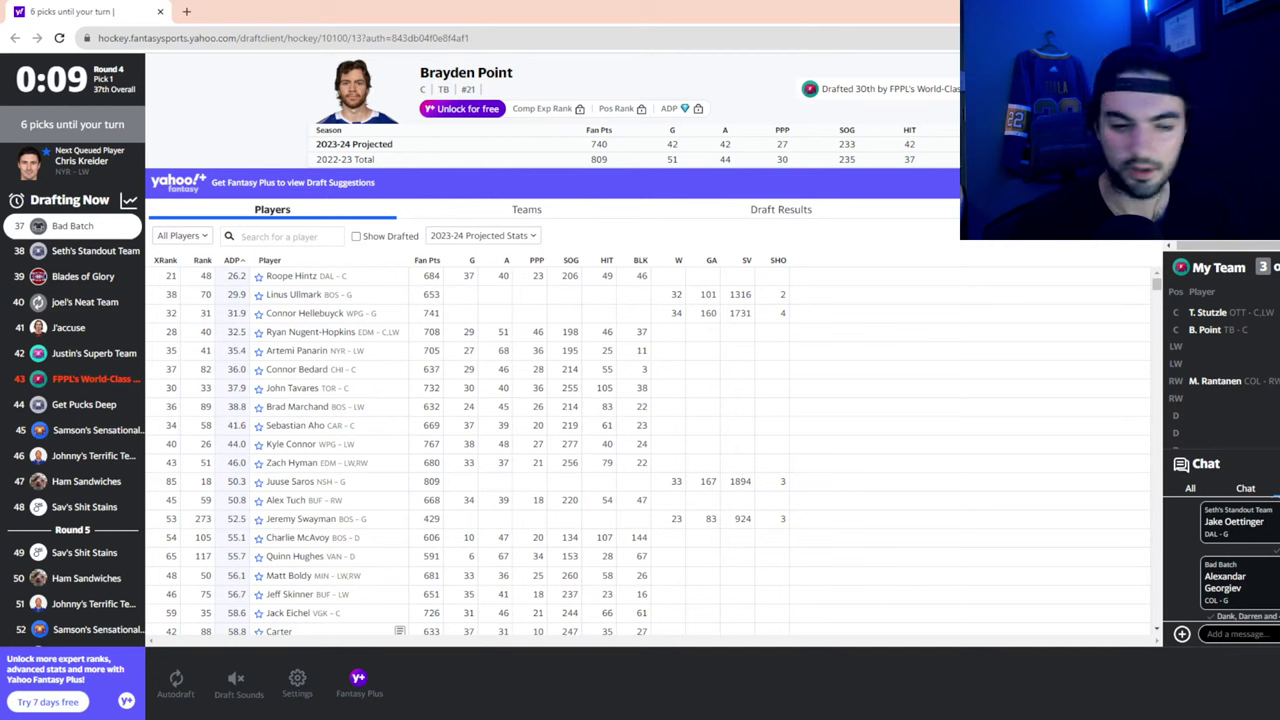
# Review the current team roster and the draft board of all teams' picks, and return to the player list
pyautogui.click(563, 213)
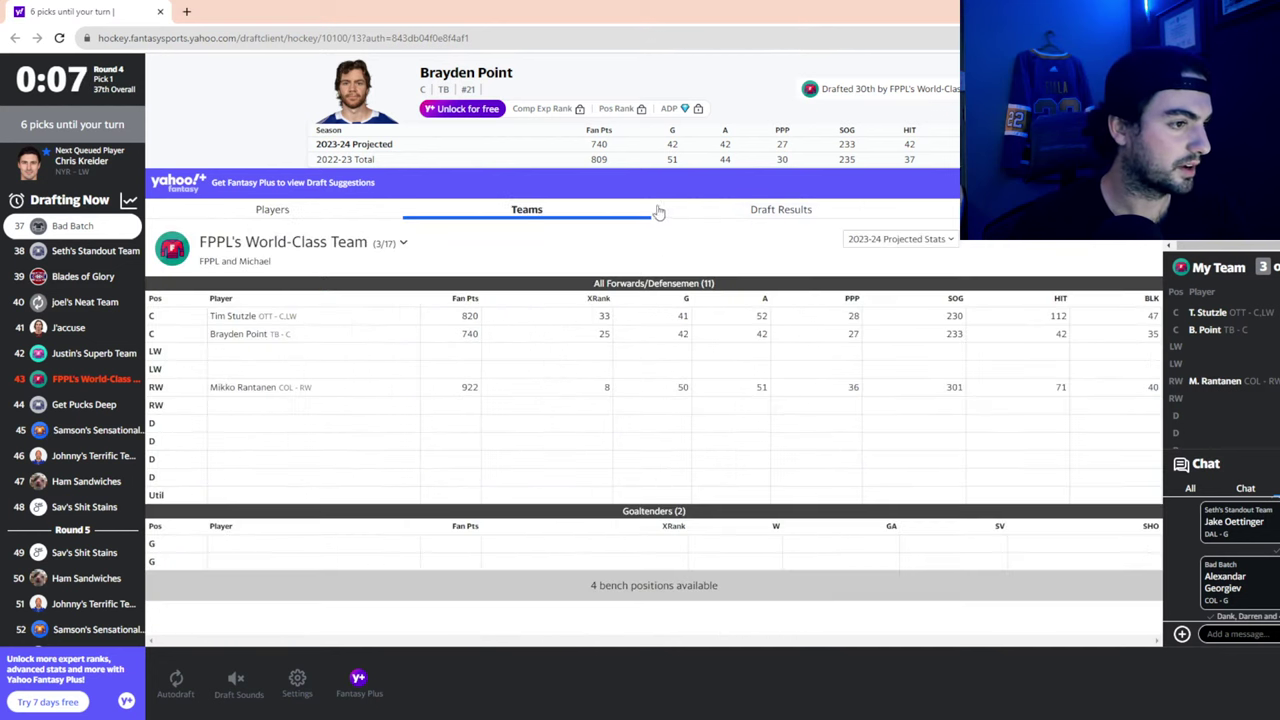
pyautogui.click(733, 212)
pyautogui.click(916, 241)
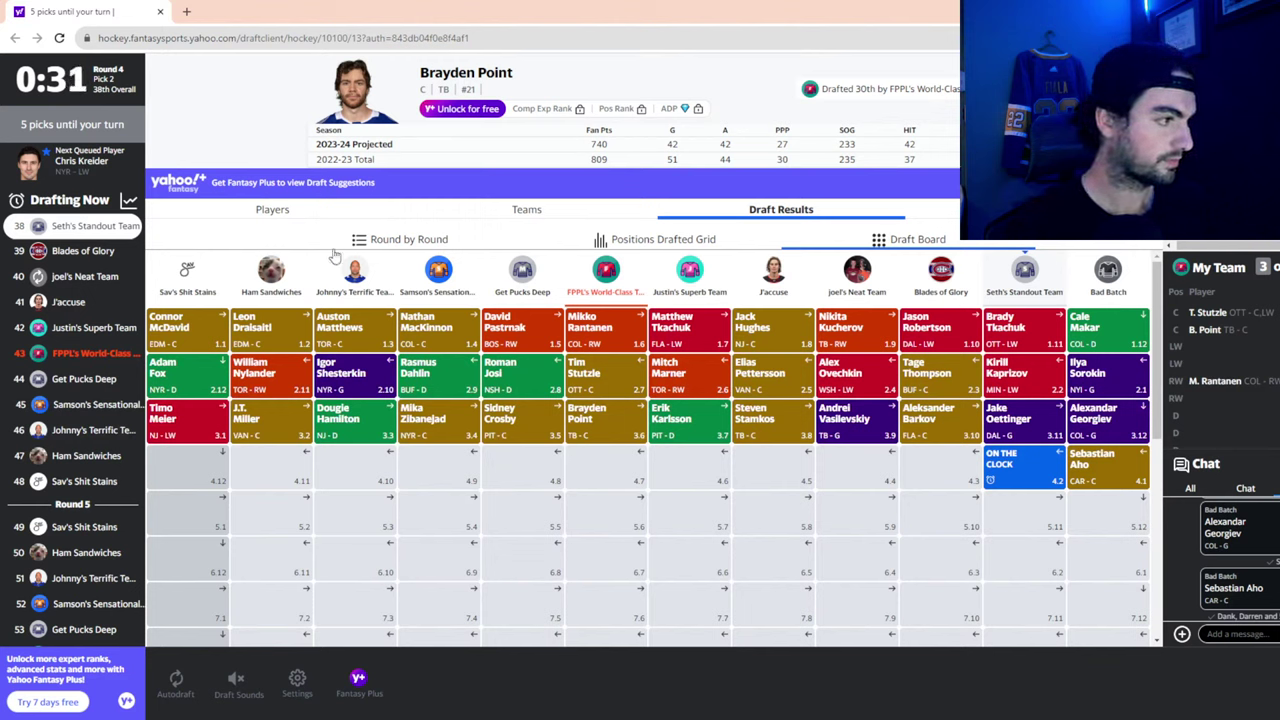
pyautogui.click(300, 212)
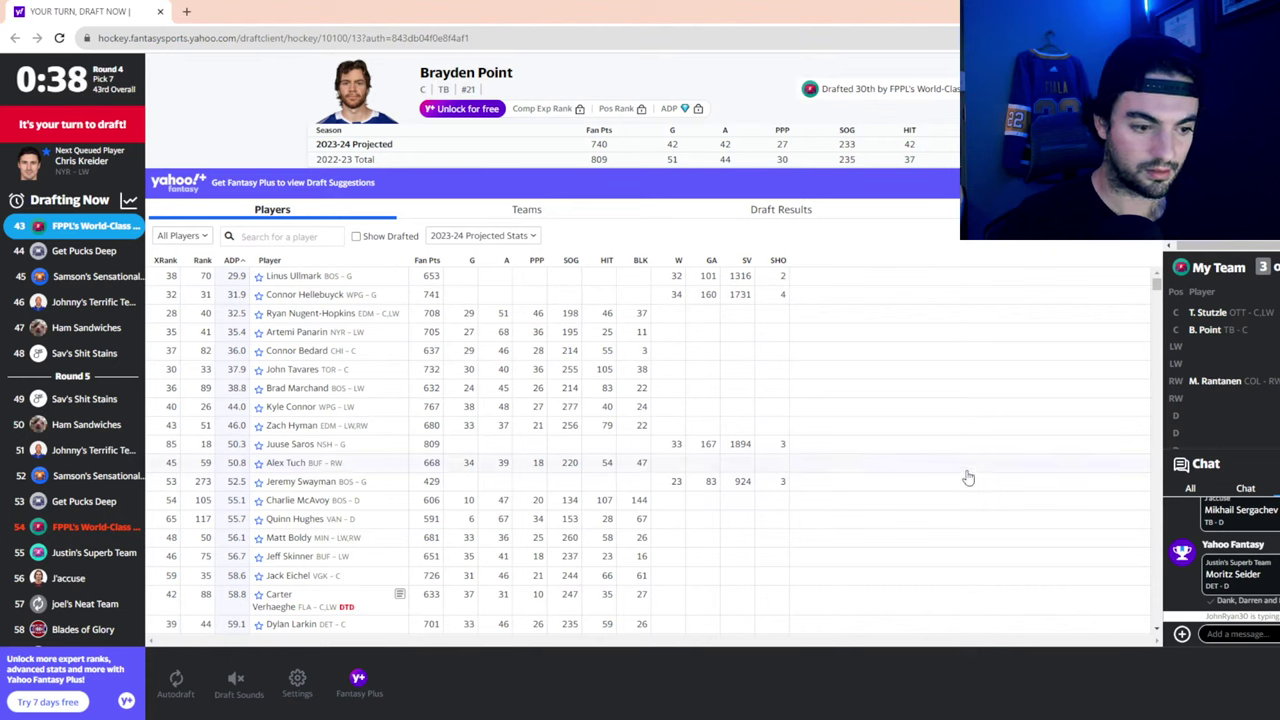
# Filter the player list to defensemen and draft Evan Bouchard with the 43rd overall pick
pyautogui.click(185, 235)
pyautogui.click(202, 310)
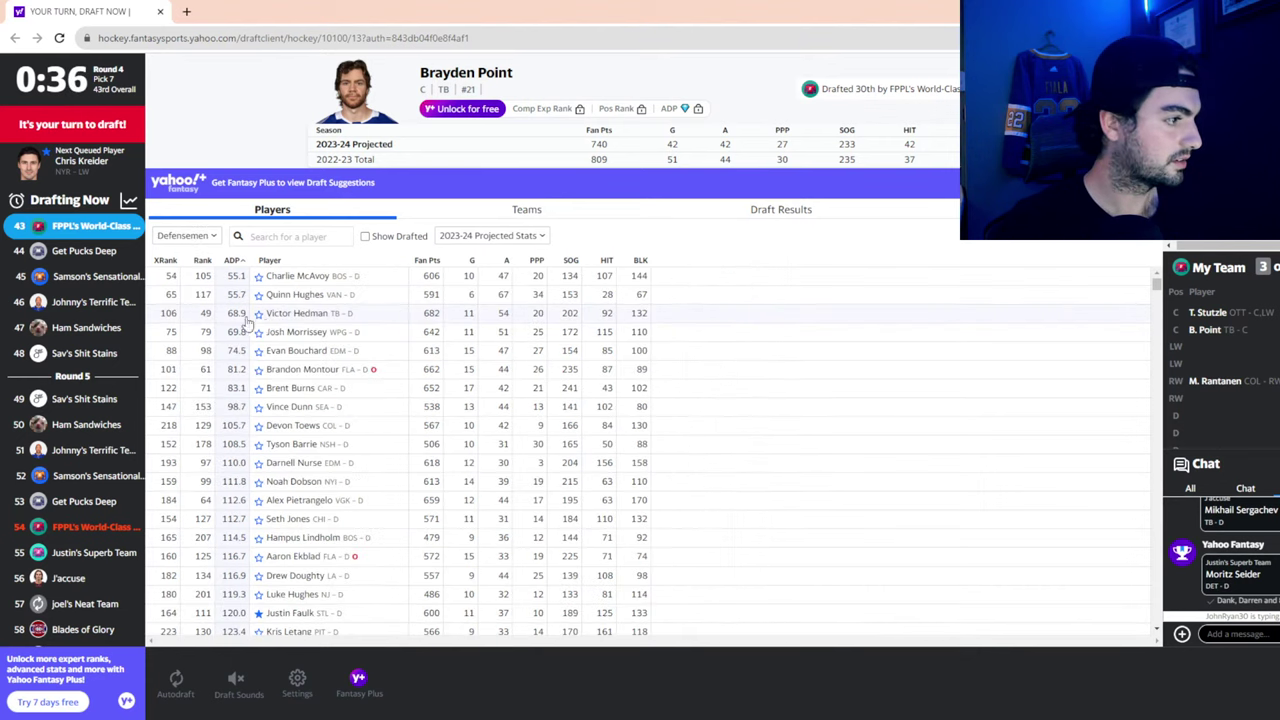
pyautogui.click(376, 350)
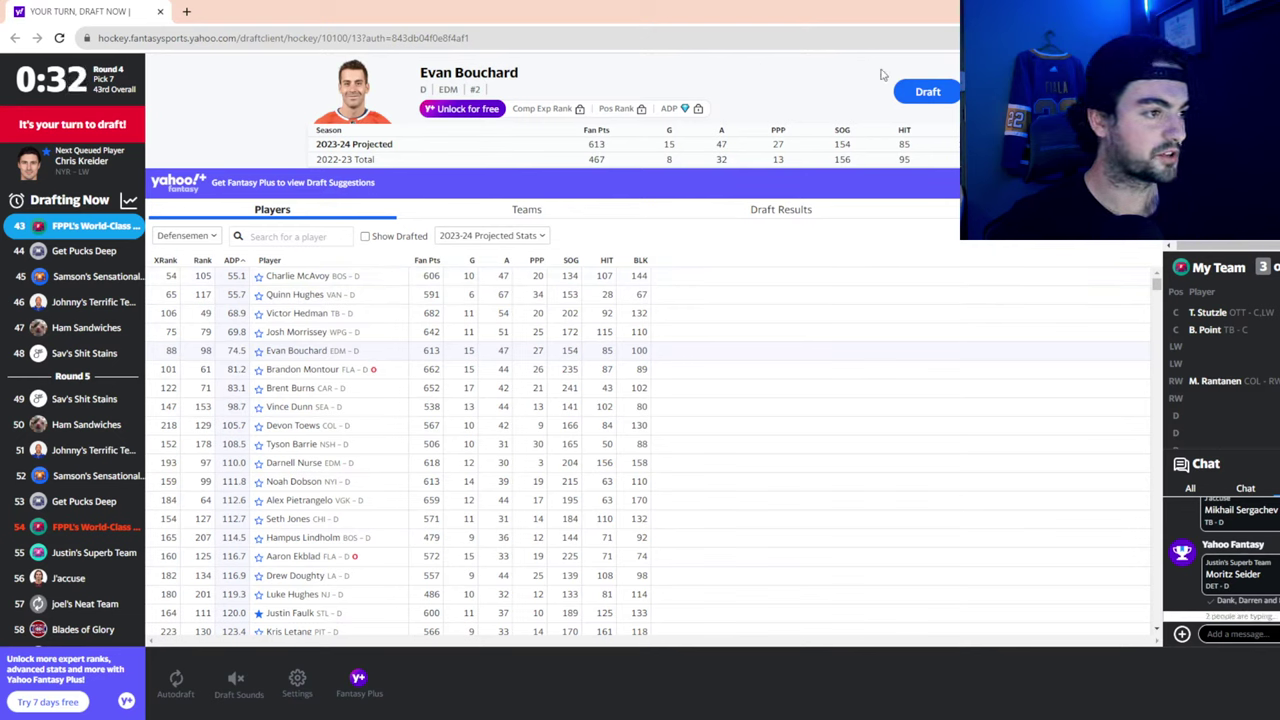
pyautogui.click(921, 93)
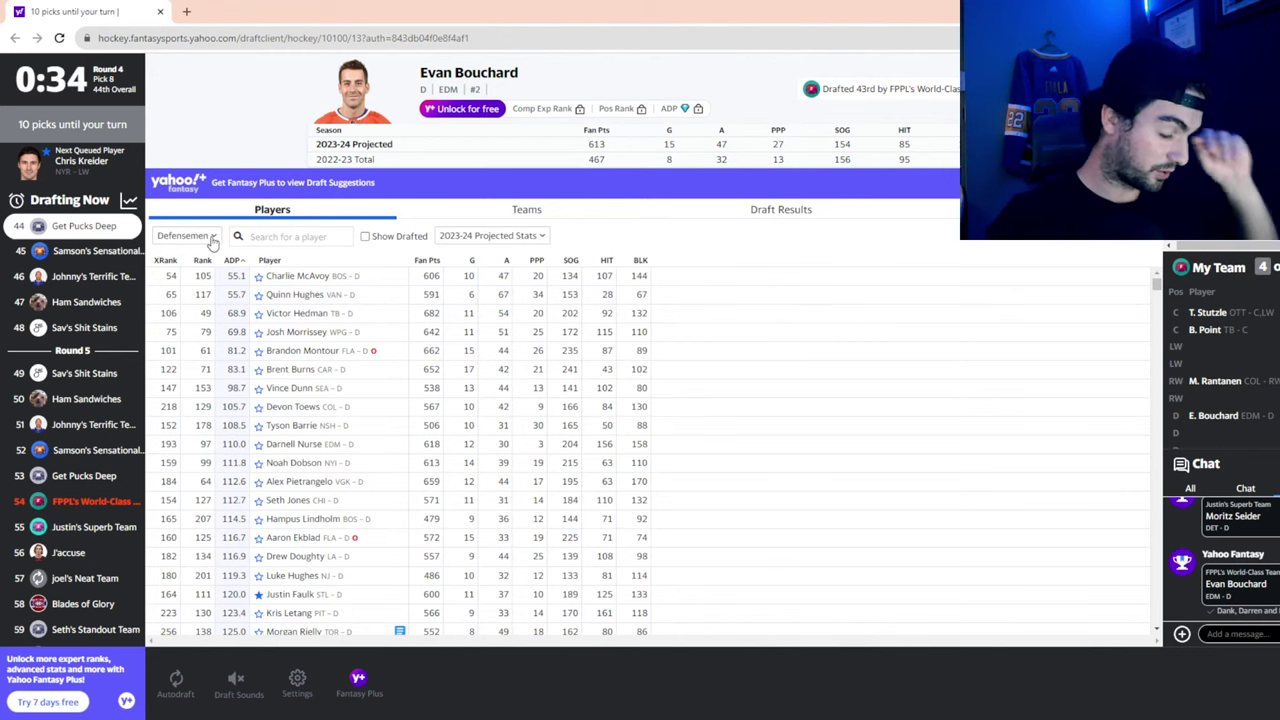
# Review the recent picks in the draft chat, and search for "connor" to check Kyle Connor's details
pyautogui.scroll(2, 1240, 545)
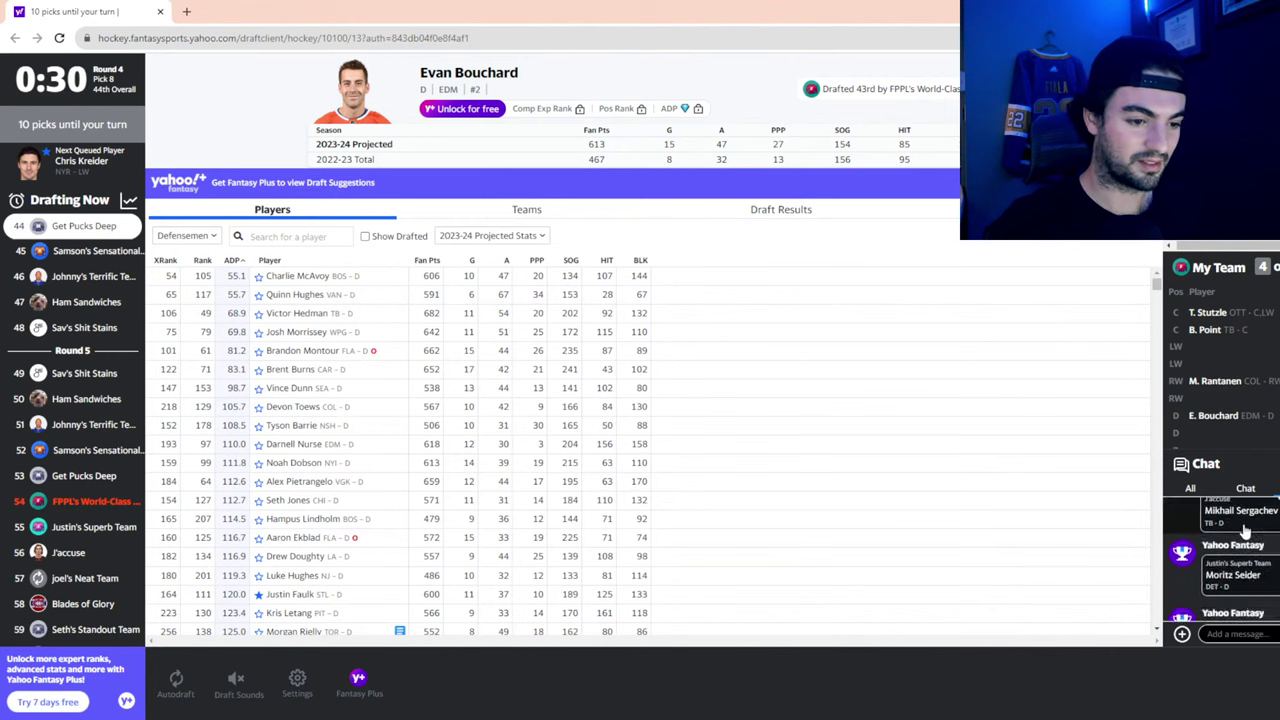
pyautogui.scroll(-3, 1262, 543)
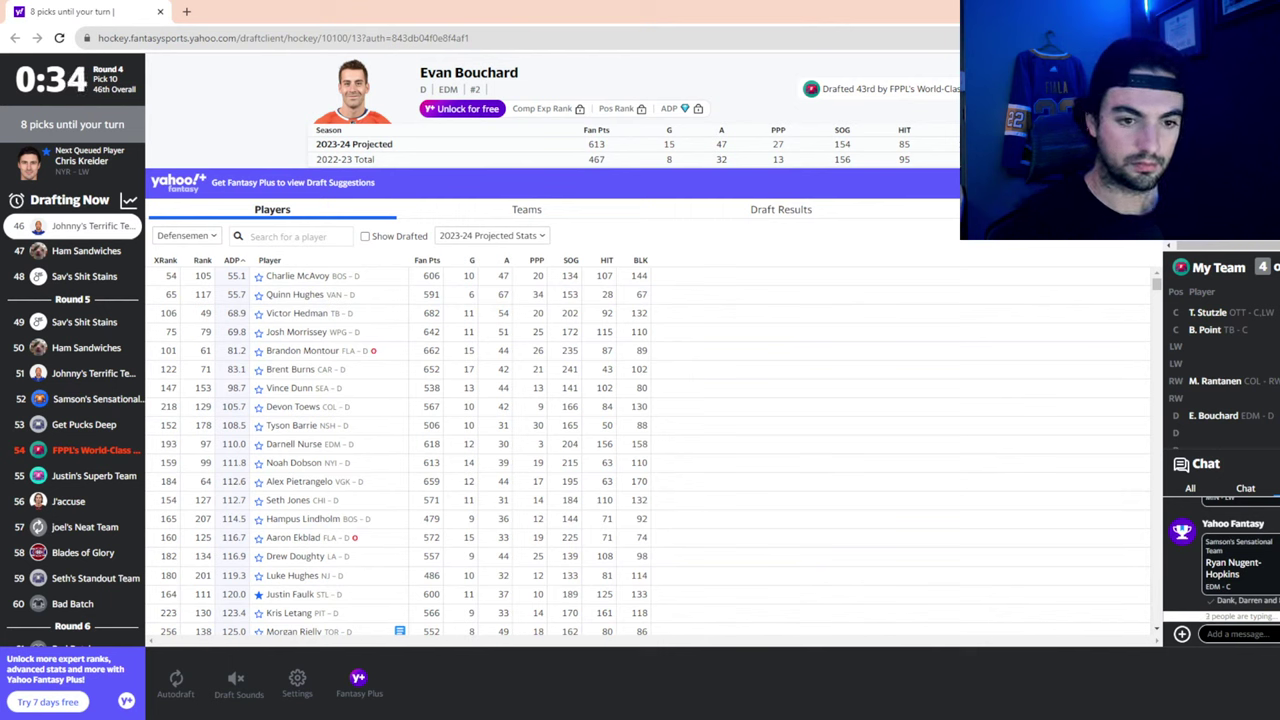
pyautogui.click(330, 237)
pyautogui.write('co')
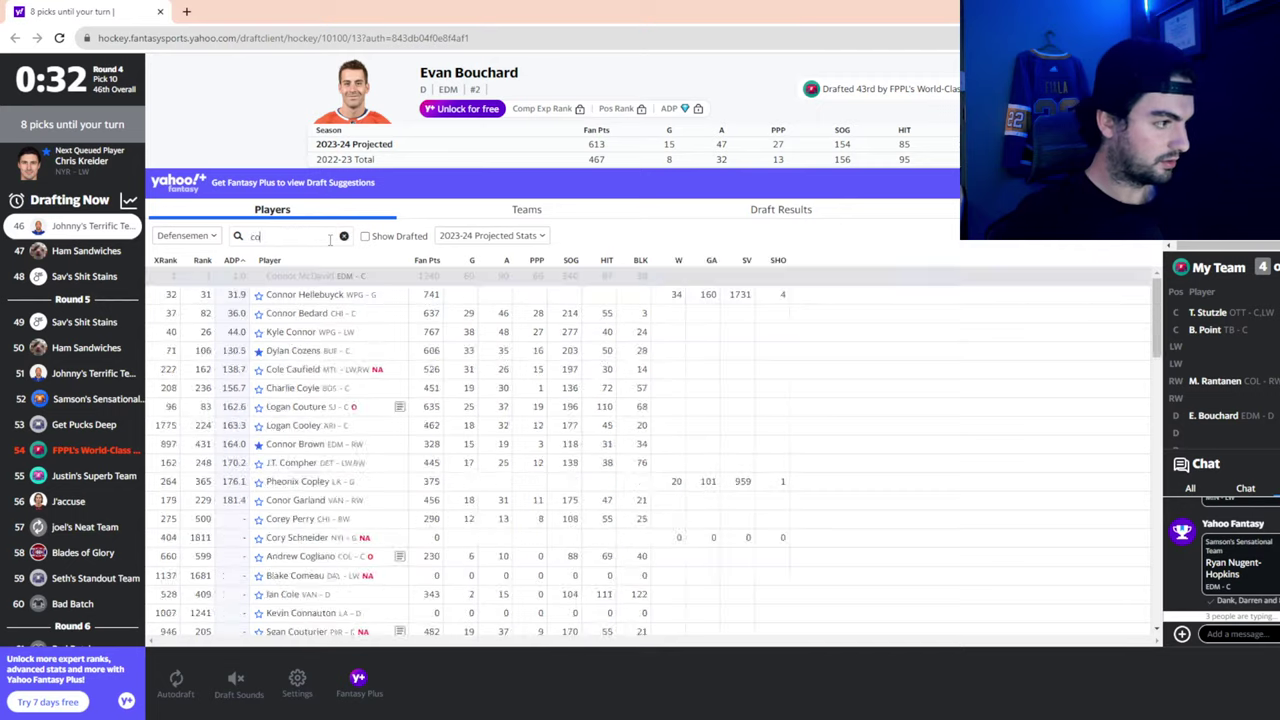
pyautogui.write('nnor')
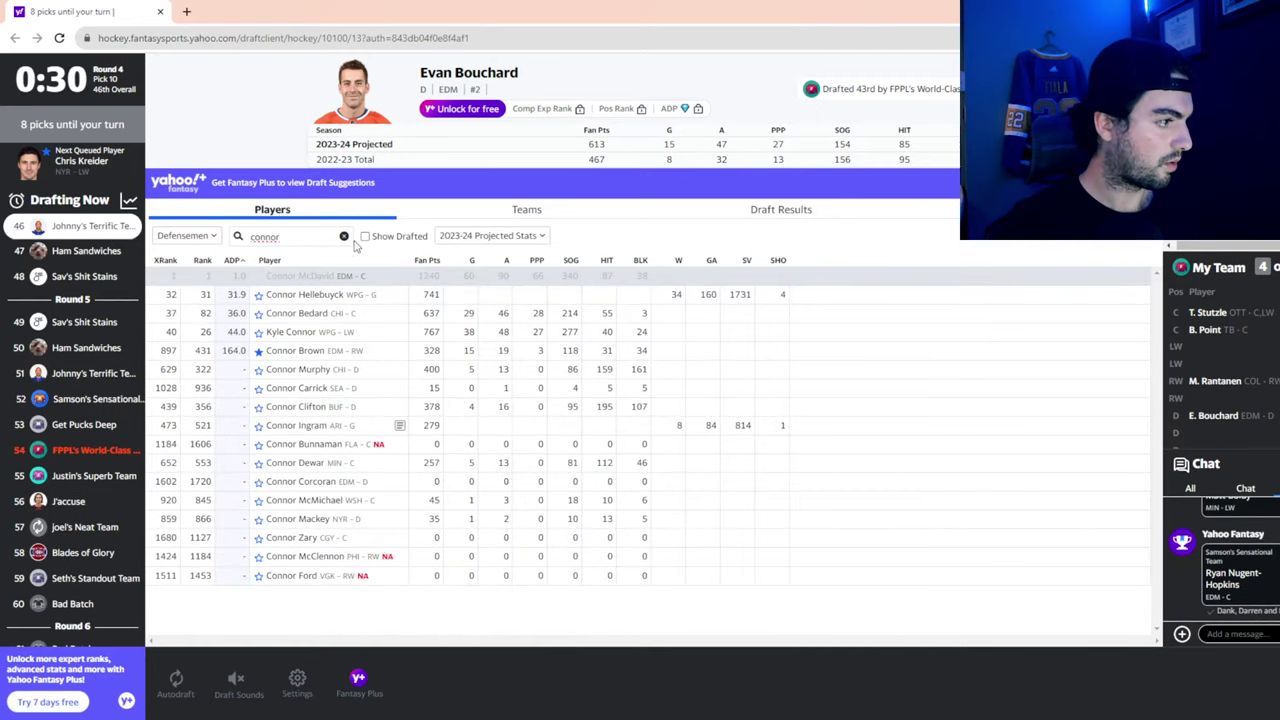
pyautogui.click(357, 331)
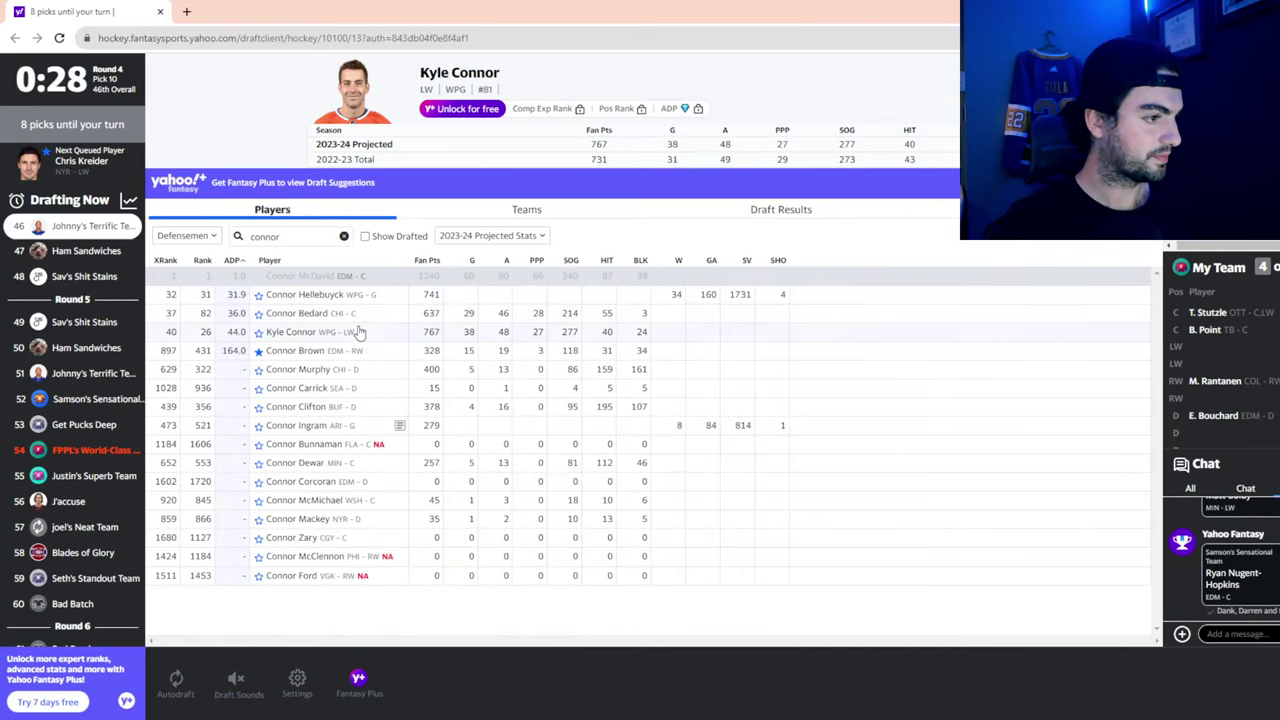
pyautogui.click(344, 236)
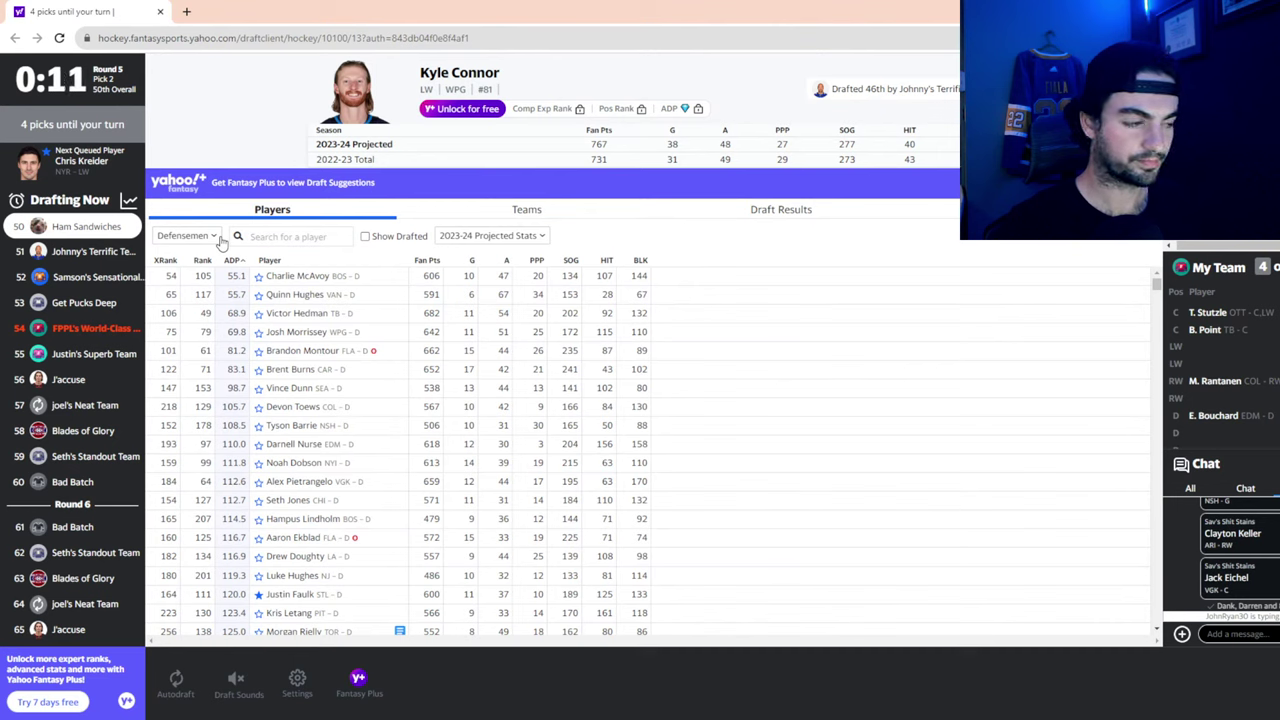
# Consider Victor Hedman among the defensemen, and draft Charlie McAvoy with the 54th overall pick
pyautogui.click(320, 314)
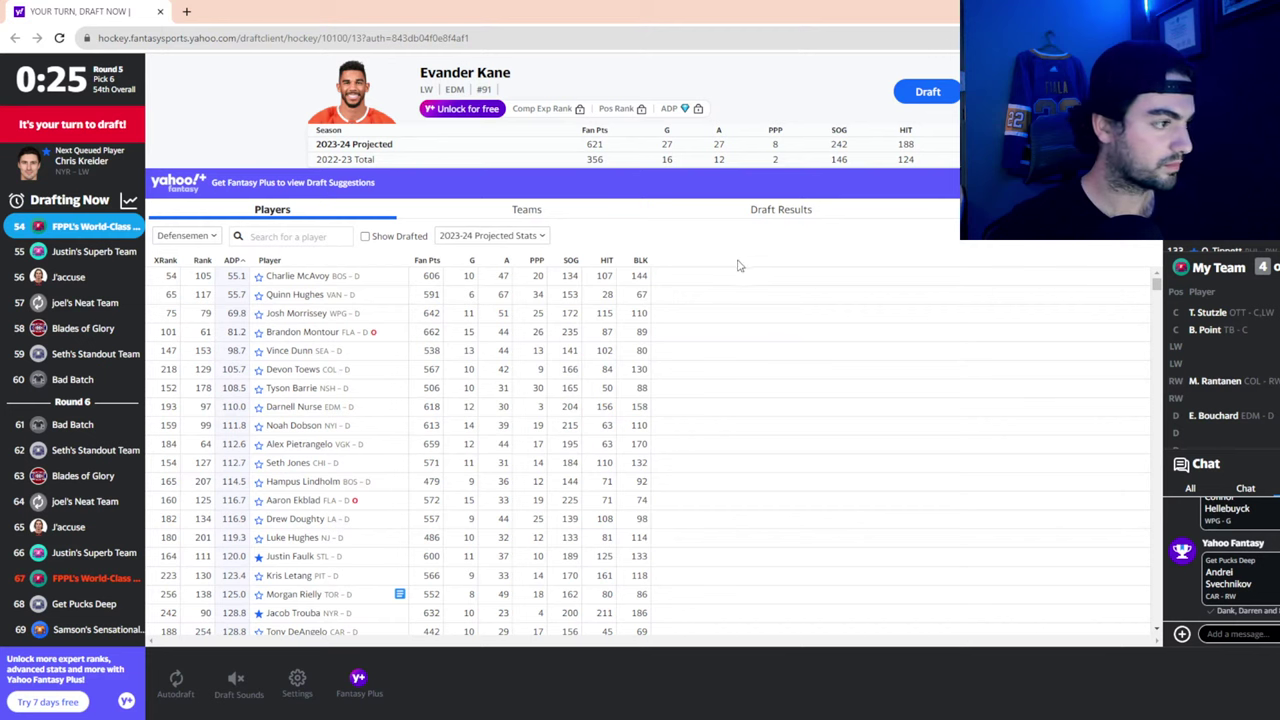
pyautogui.click(338, 278)
pyautogui.click(928, 91)
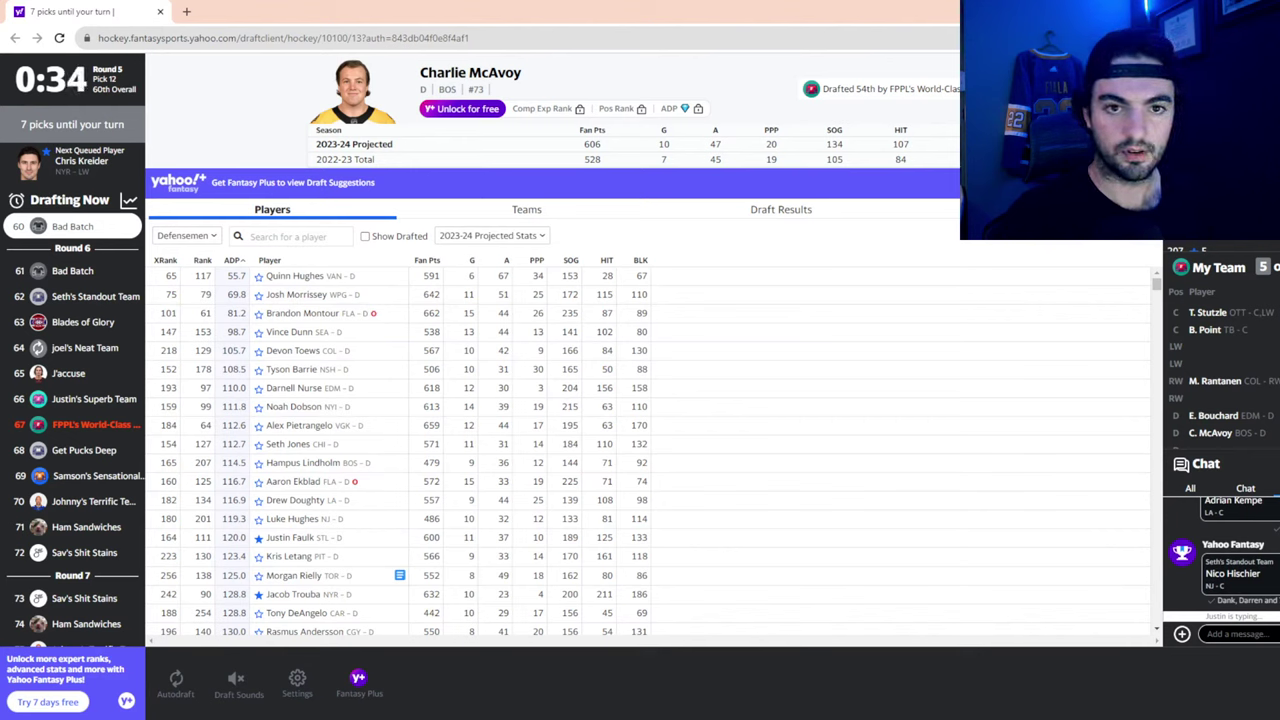
# Switch to the NHL projections spreadsheet in Google Sheets, compare the custom player and goalie projections, and close it
pyautogui.hotkey('alt', 'Tab')
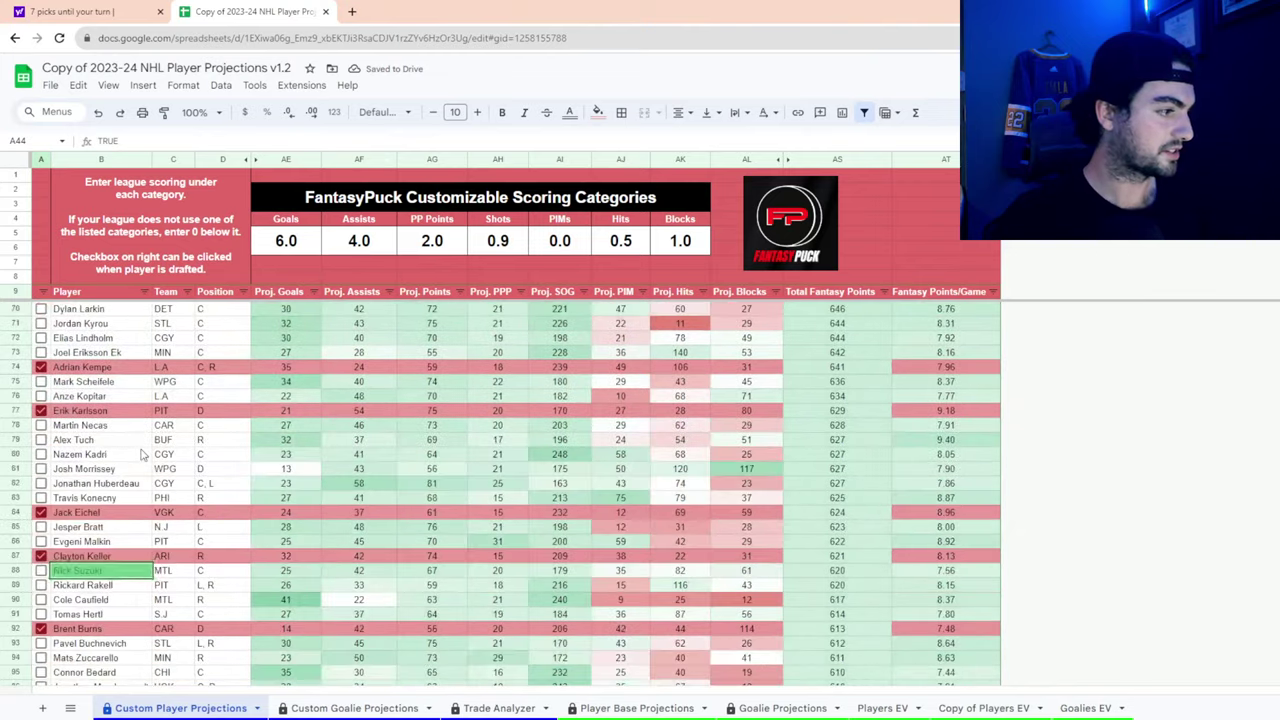
pyautogui.scroll(-1, 155, 440)
pyautogui.scroll(5, 143, 449)
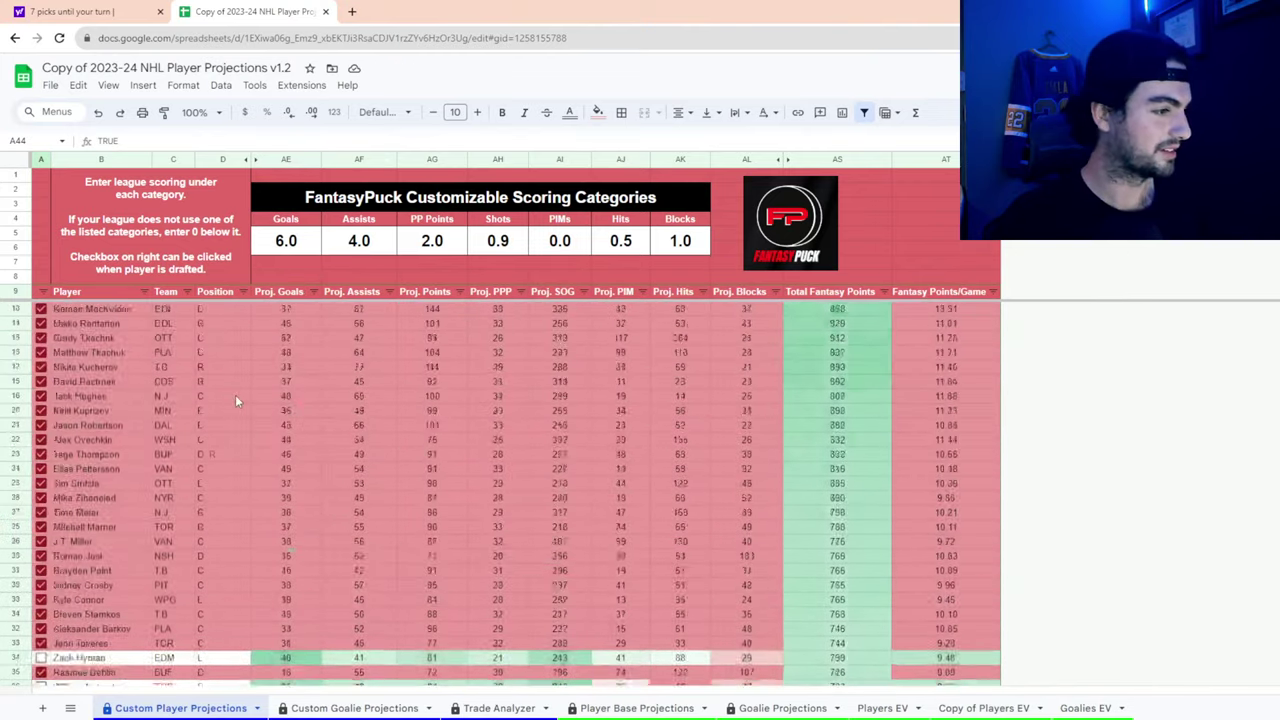
pyautogui.click(345, 708)
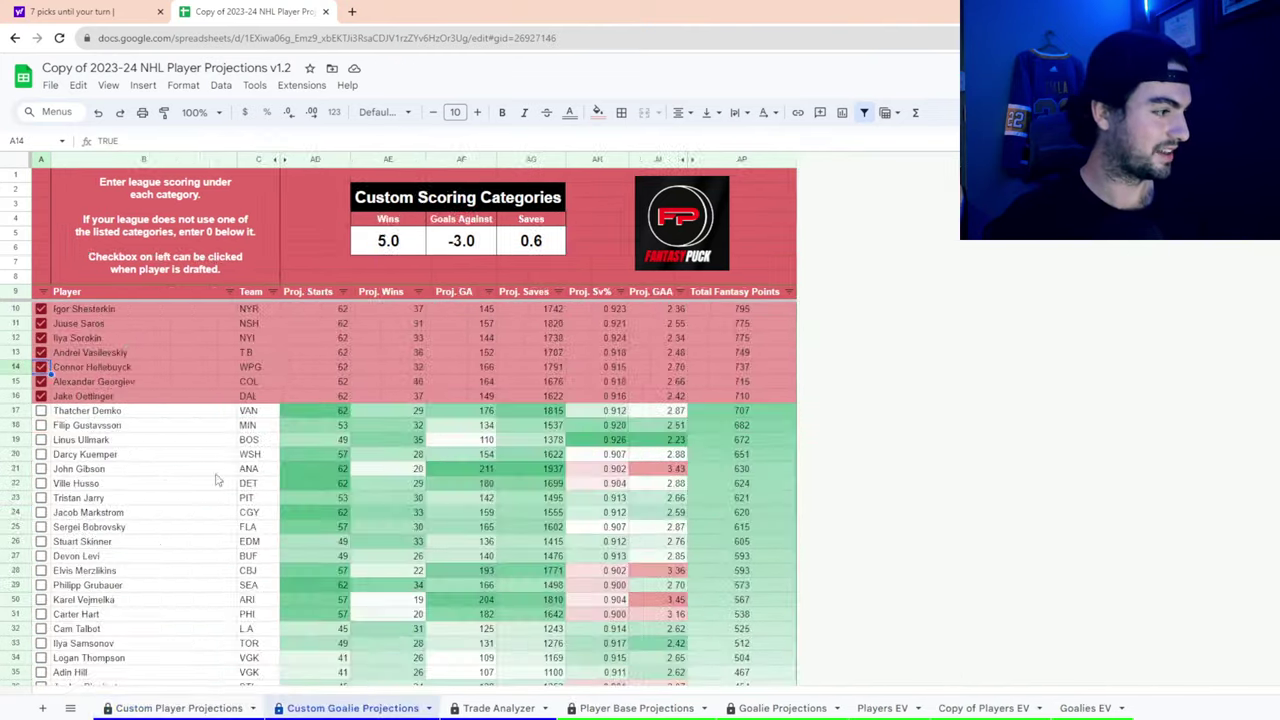
pyautogui.click(233, 709)
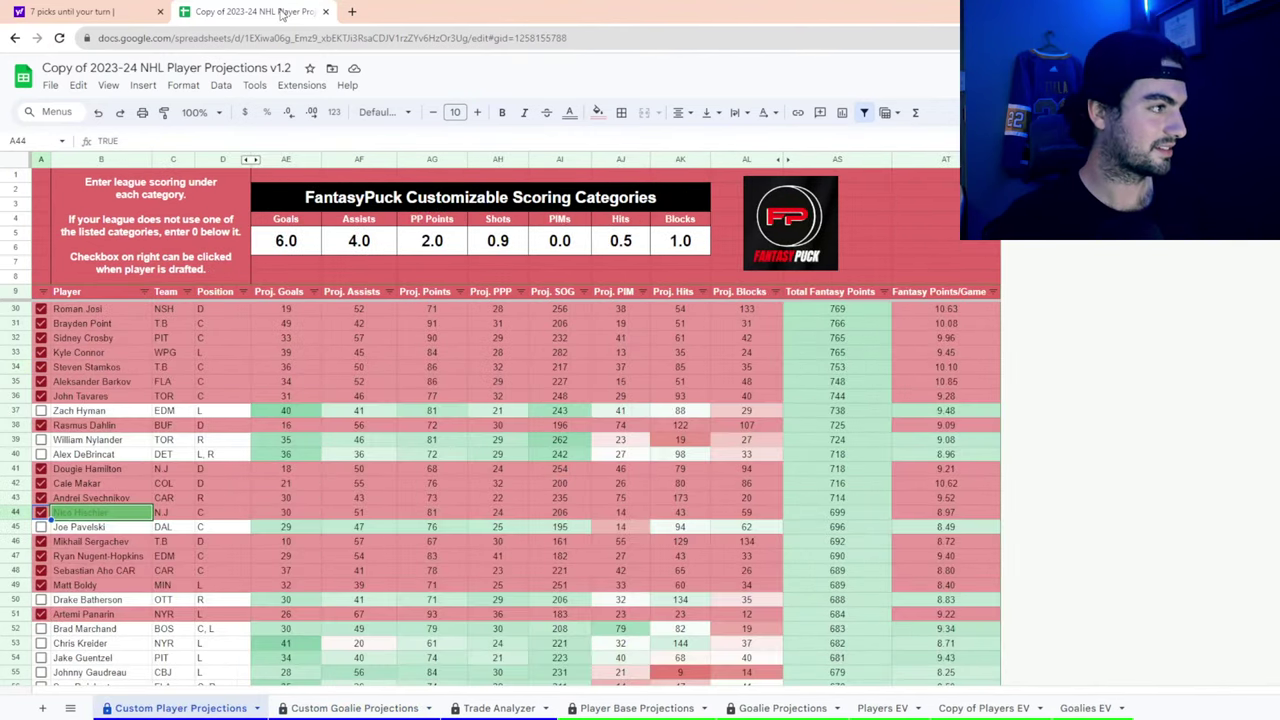
pyautogui.click(325, 11)
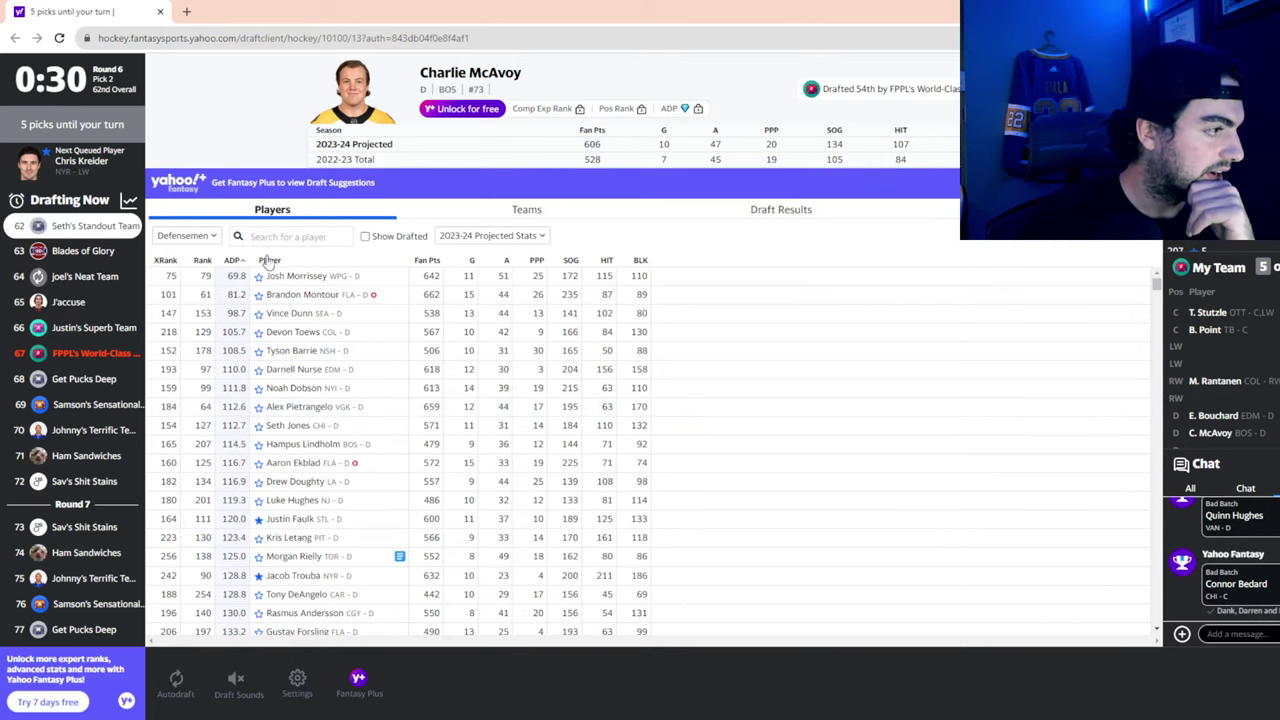
# Look over the available goaltenders, switch back to all players, and view the details of Josh Morrissey and Mark Stone
pyautogui.click(190, 236)
pyautogui.click(189, 340)
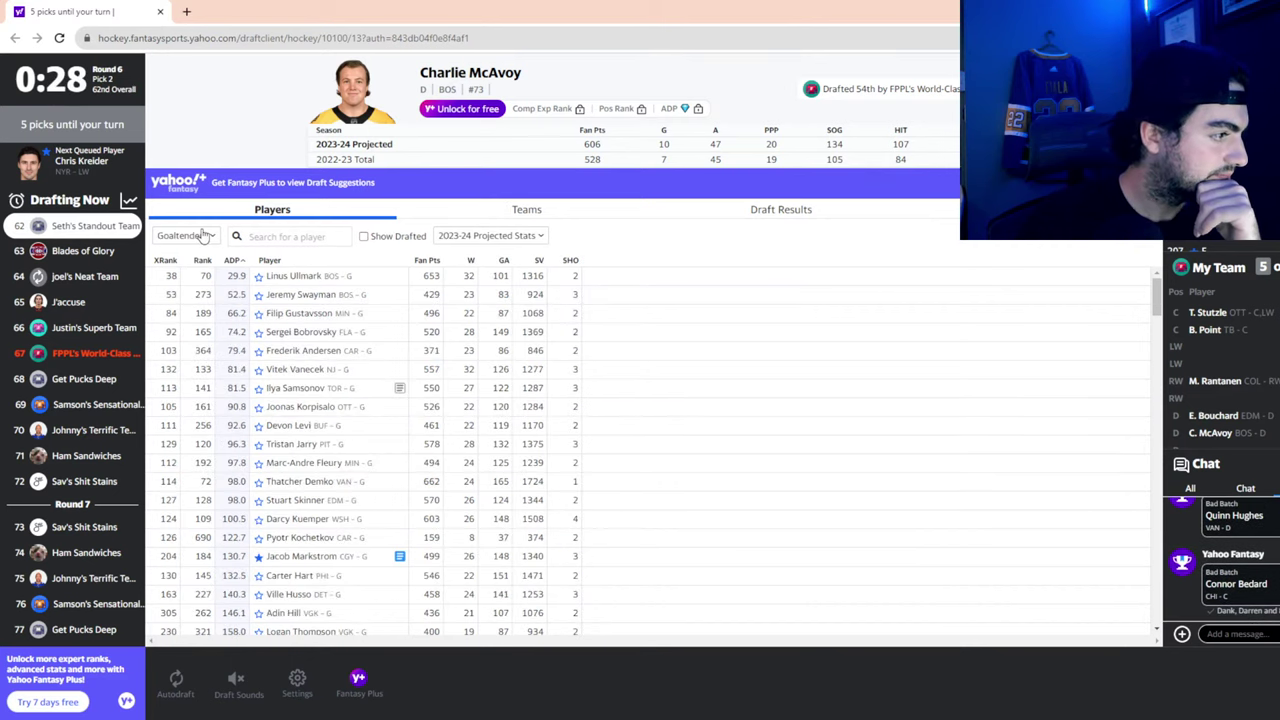
pyautogui.click(202, 238)
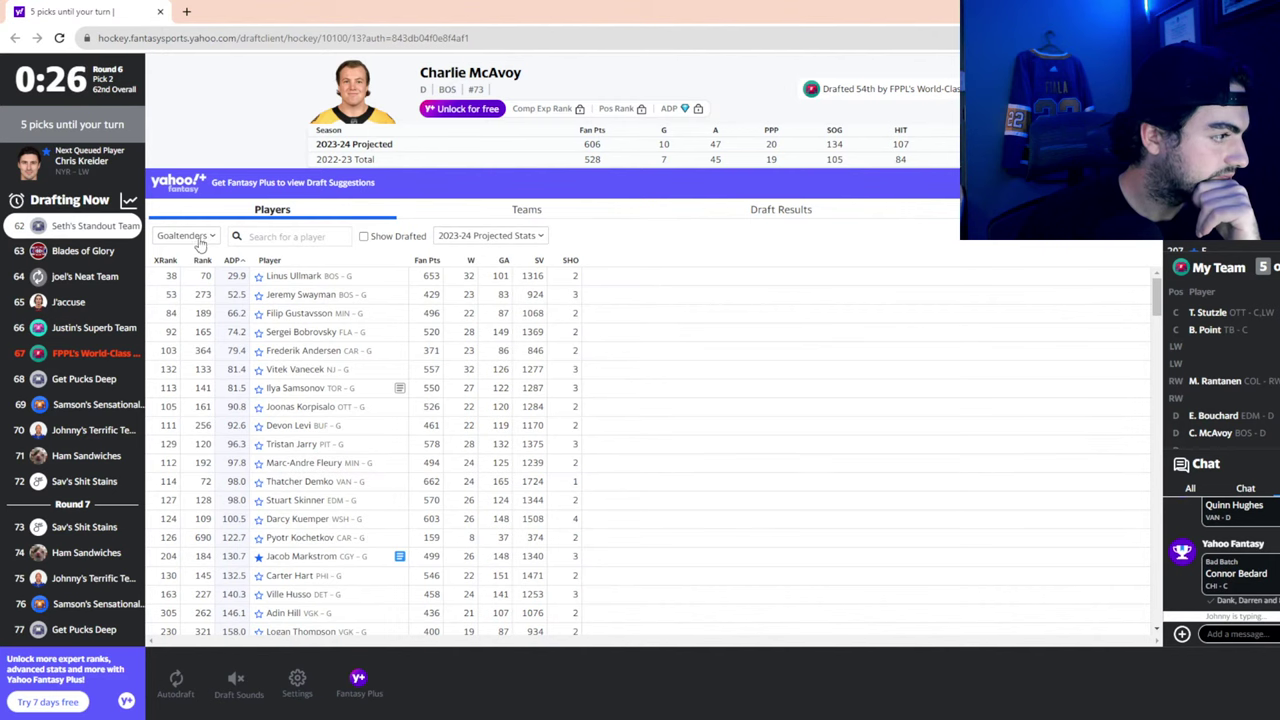
pyautogui.click(197, 252)
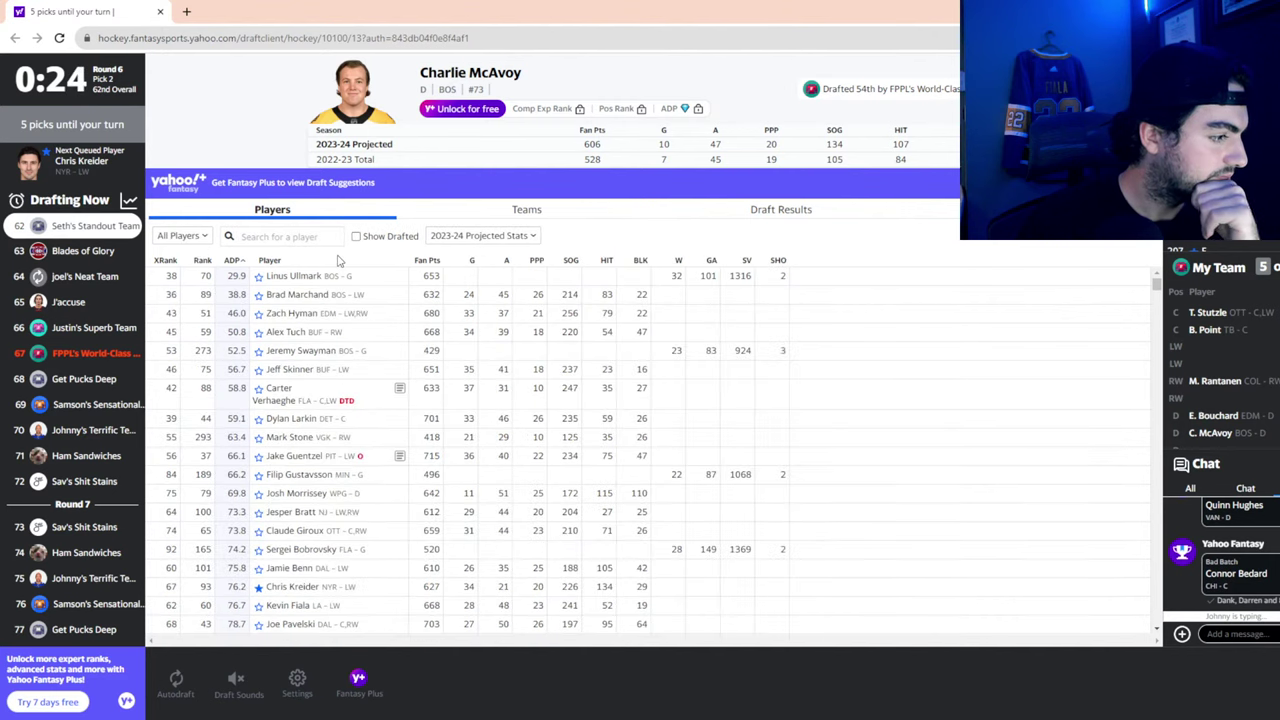
pyautogui.click(405, 495)
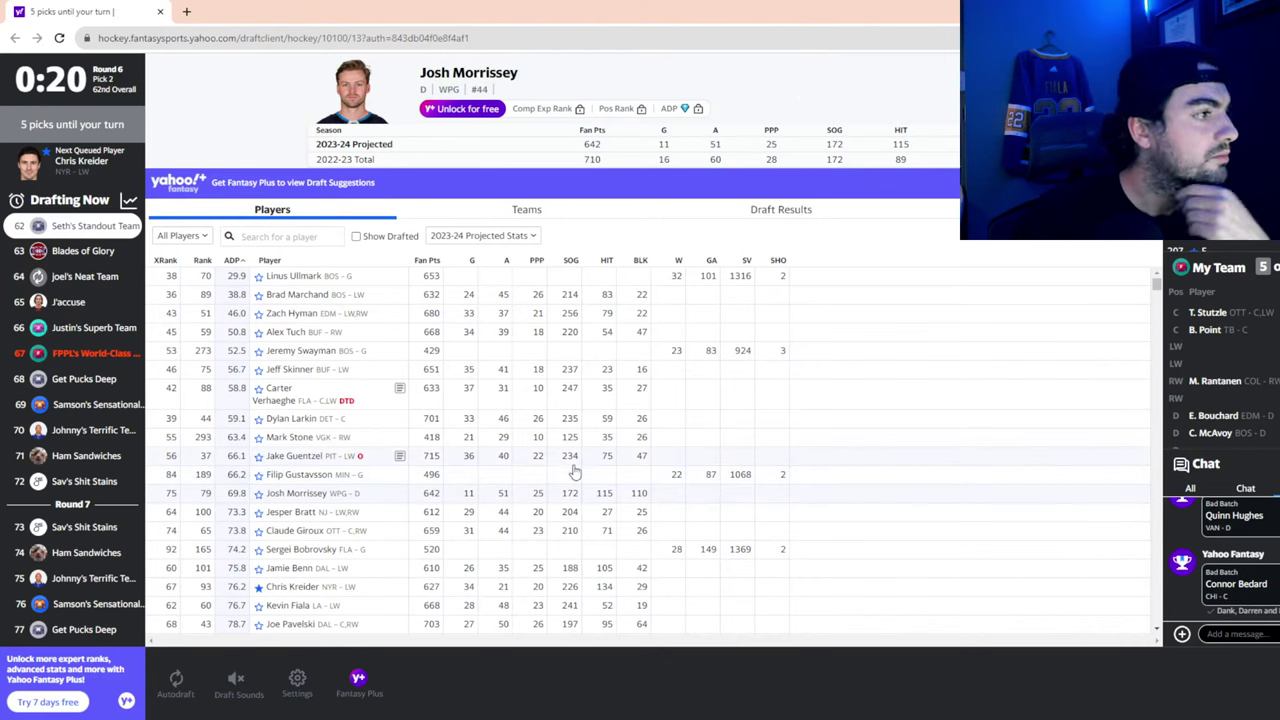
pyautogui.click(494, 442)
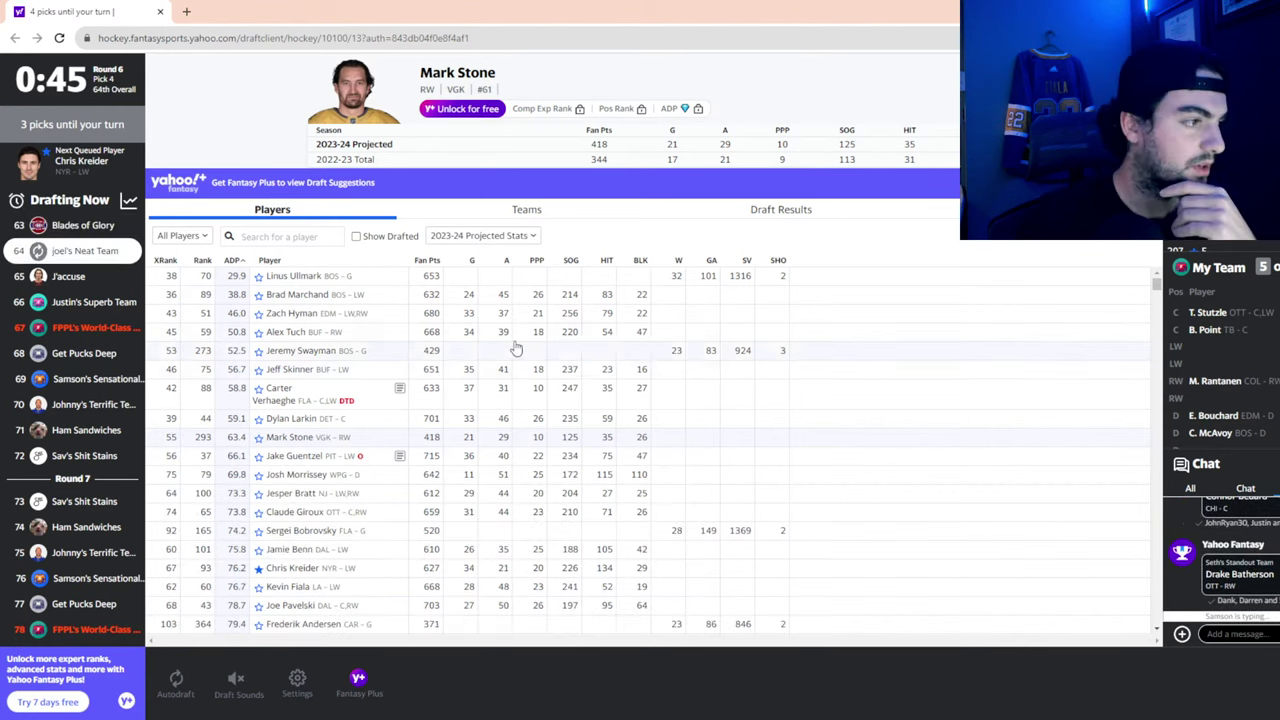
# Search for "hym" to check Zach Hyman's availability, and draft him with the 67th overall pick
pyautogui.click(323, 239)
pyautogui.write('hym')
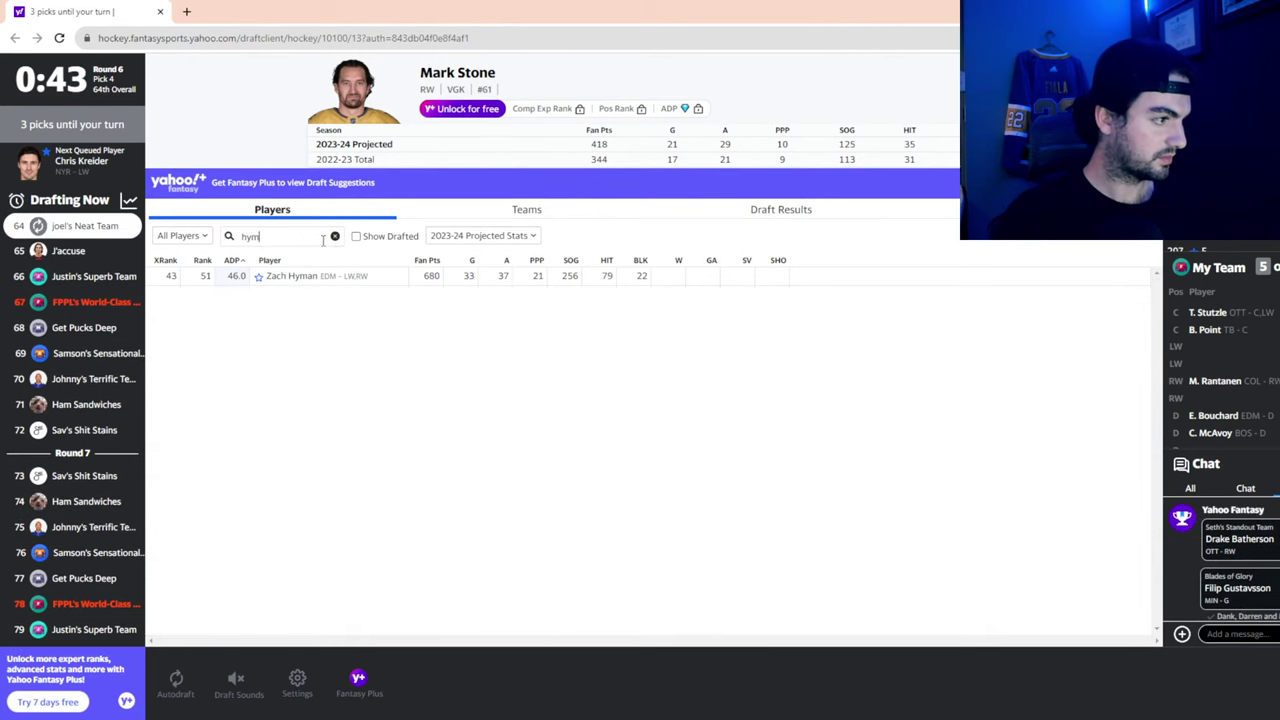
pyautogui.click(334, 236)
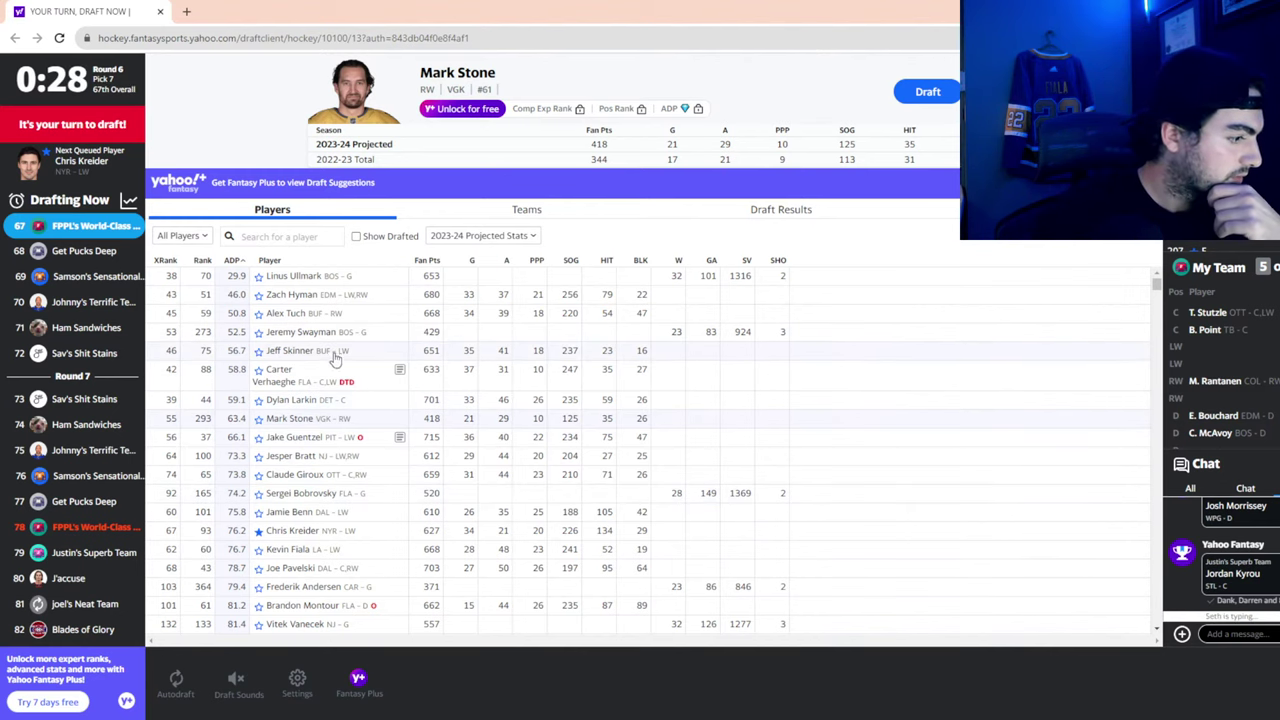
pyautogui.click(358, 297)
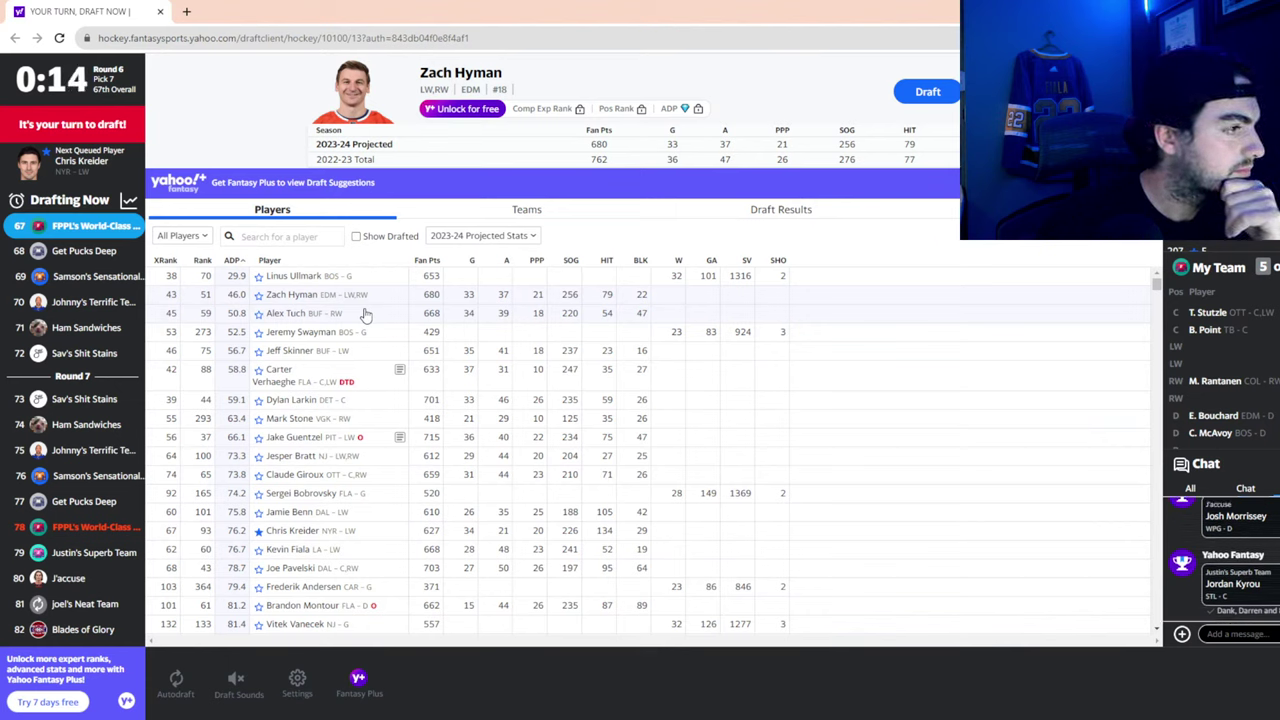
pyautogui.click(926, 93)
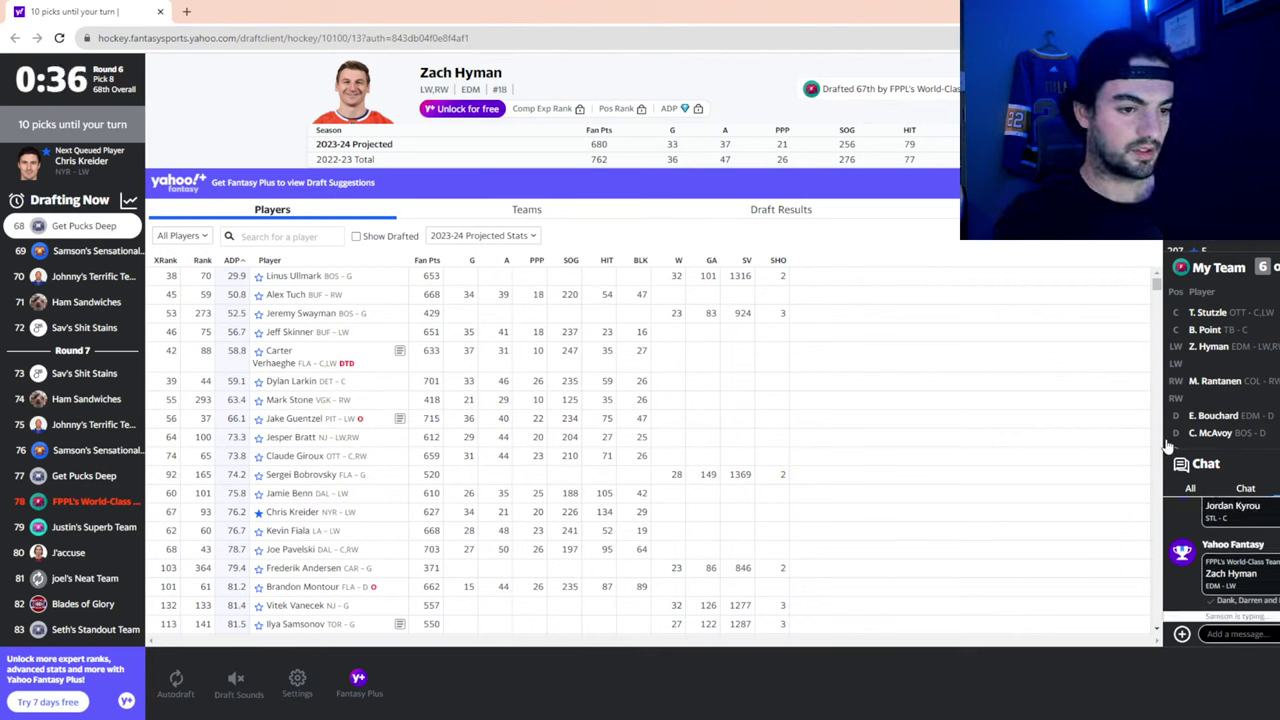
# Check the roster's open slots, filter the player list to goaltenders, and draft Thatcher Demko with the 78th overall pick
pyautogui.scroll(-2, 1232, 427)
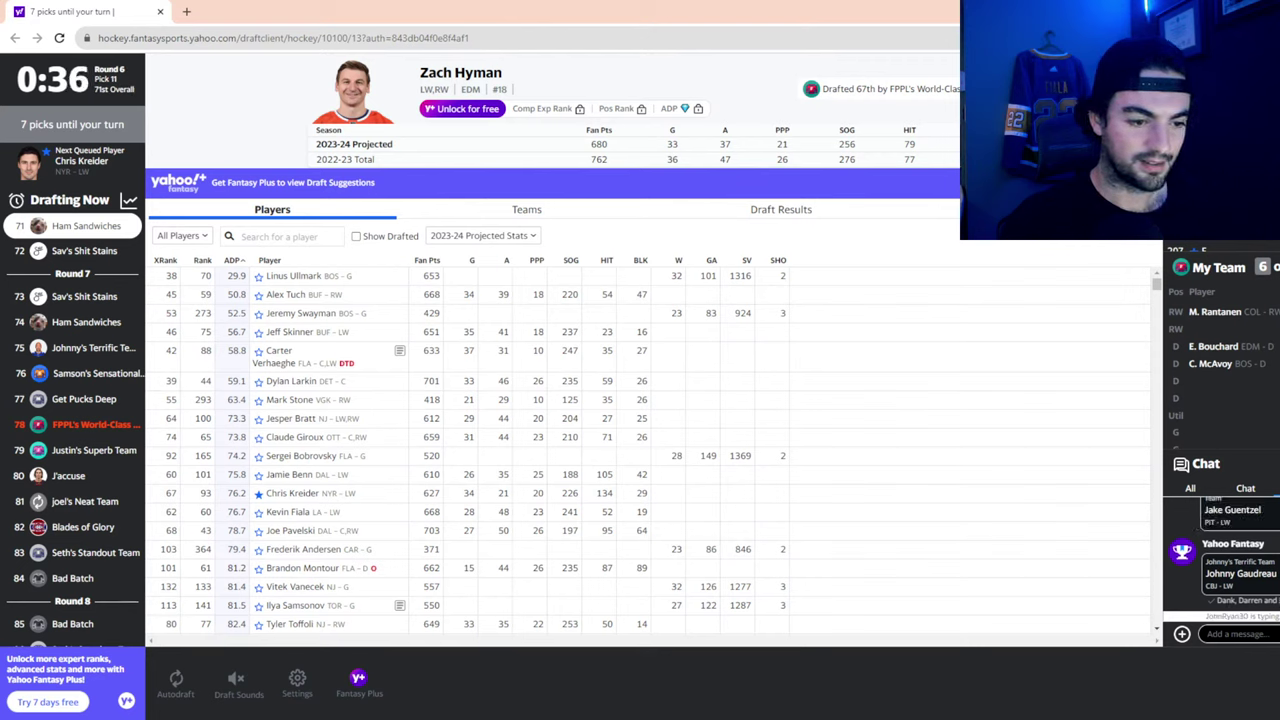
pyautogui.scroll(1, 1274, 566)
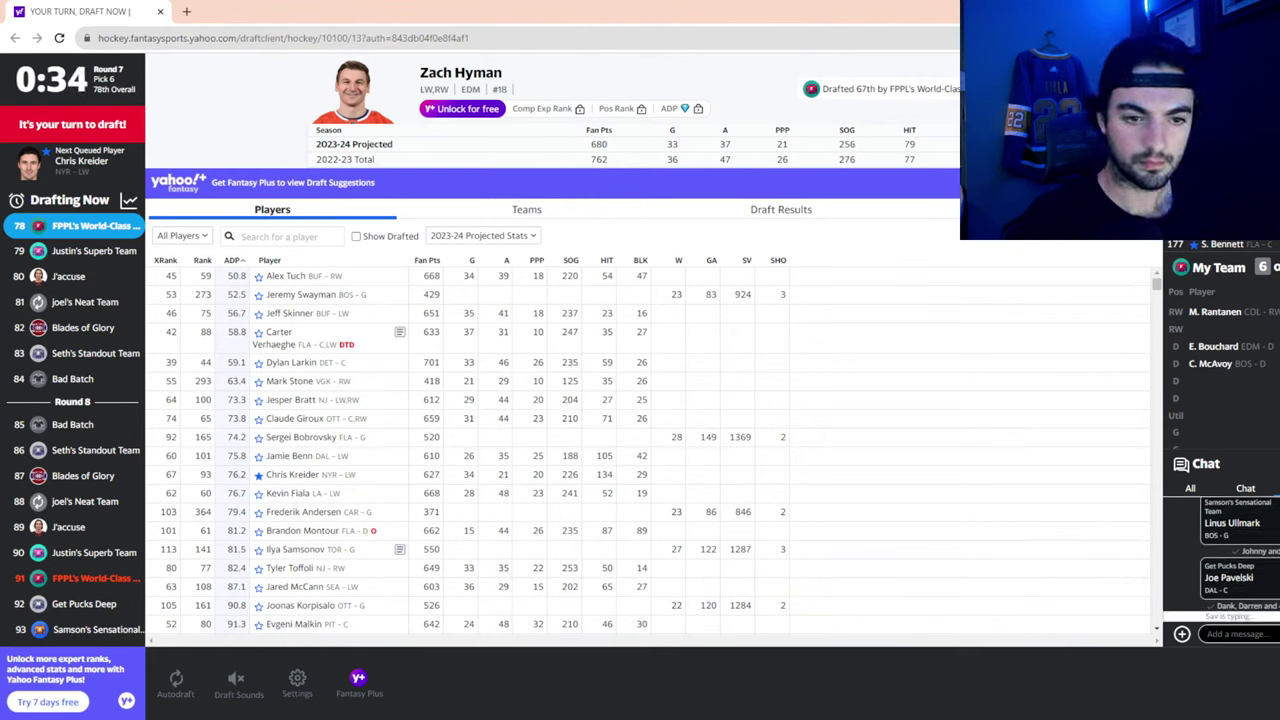
pyautogui.click(182, 235)
pyautogui.click(257, 331)
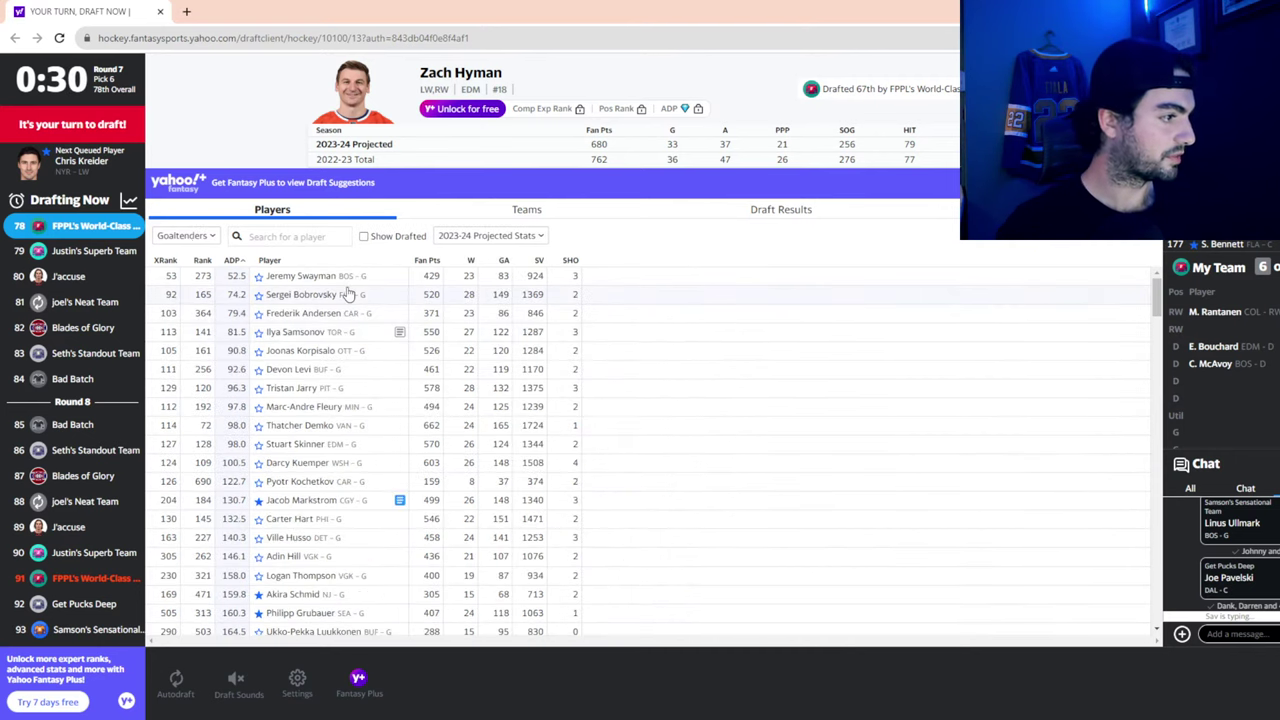
pyautogui.click(423, 425)
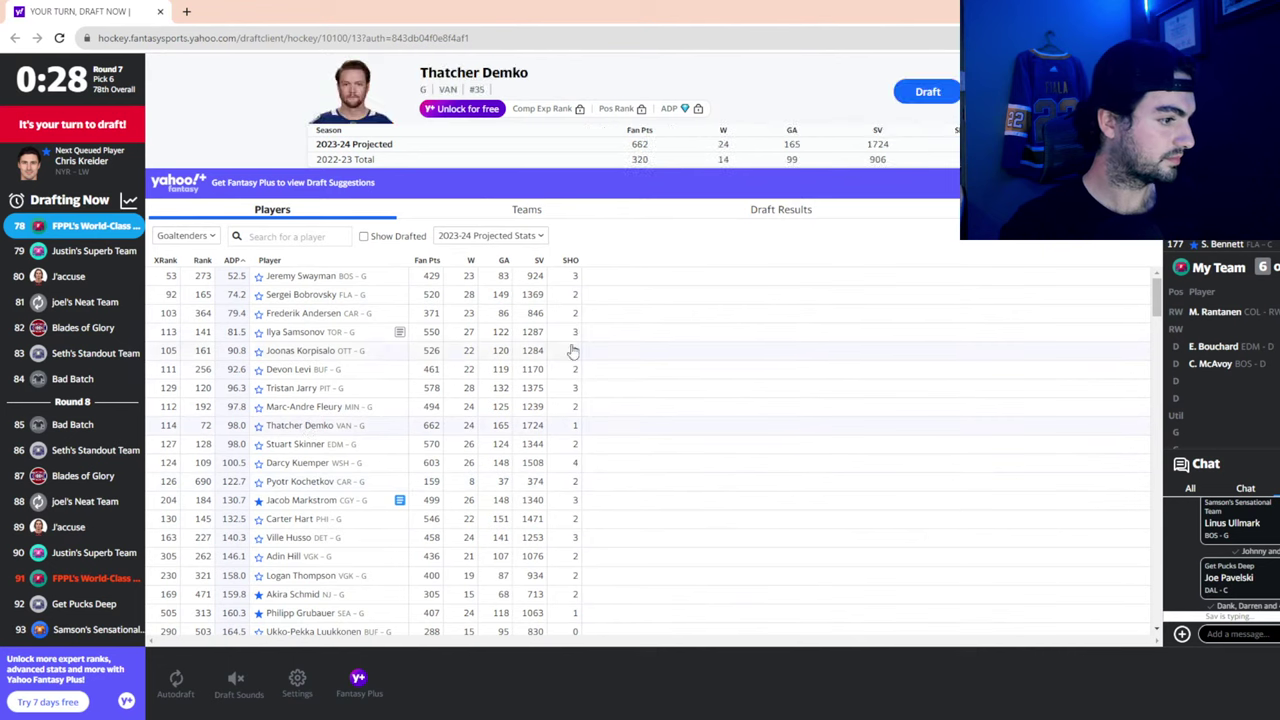
pyautogui.click(924, 92)
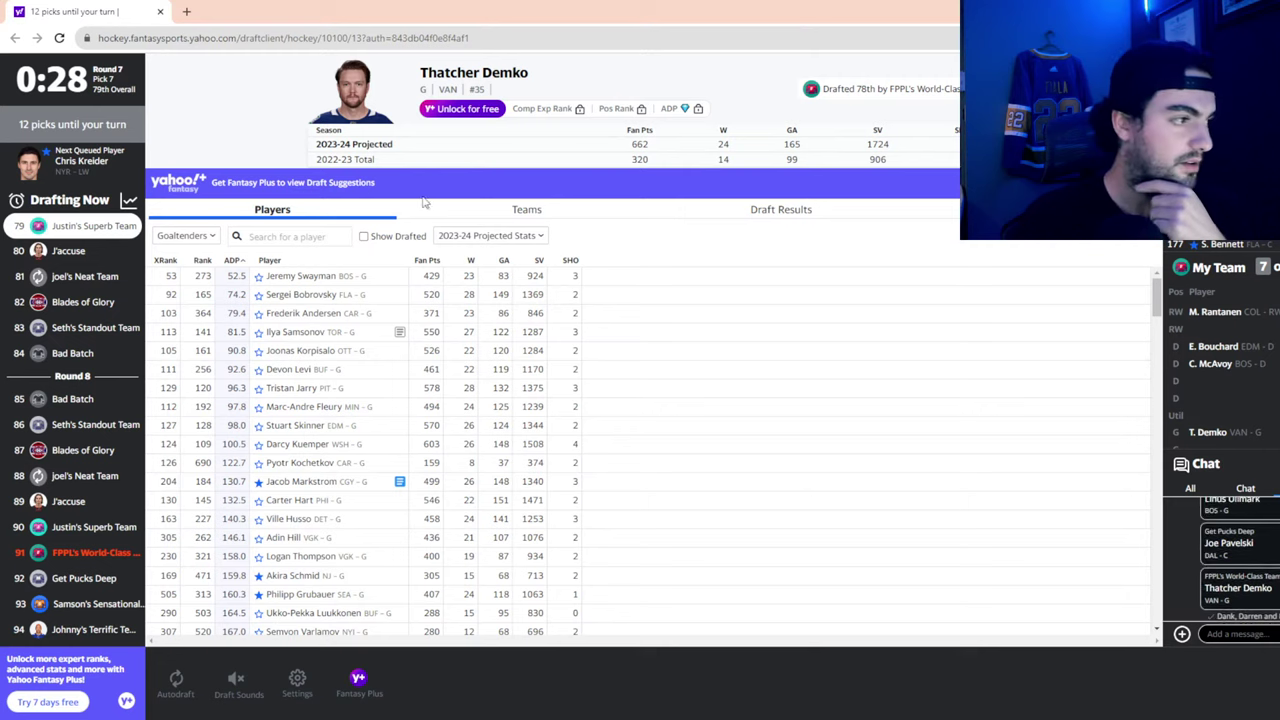
# Search for "nyl" to check William Nylander's availability, and clear the search and goaltender filter to list all players
pyautogui.click(326, 235)
pyautogui.write('nyl')
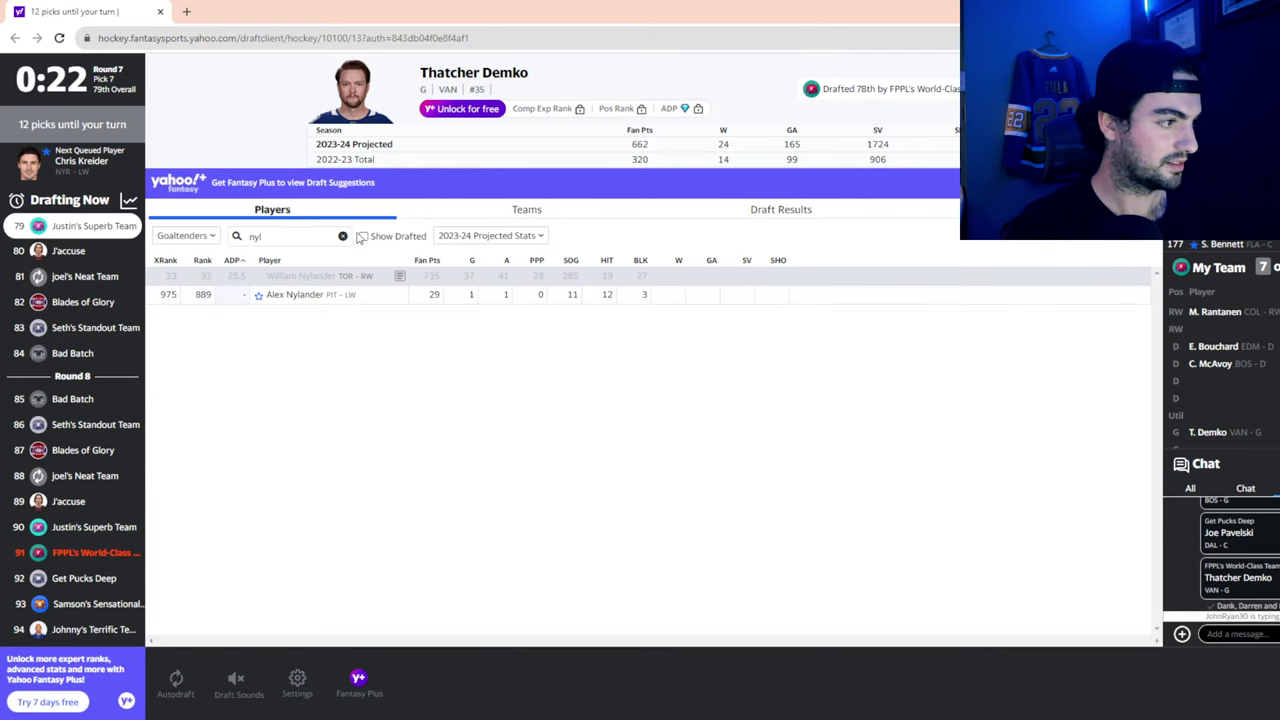
pyautogui.click(342, 237)
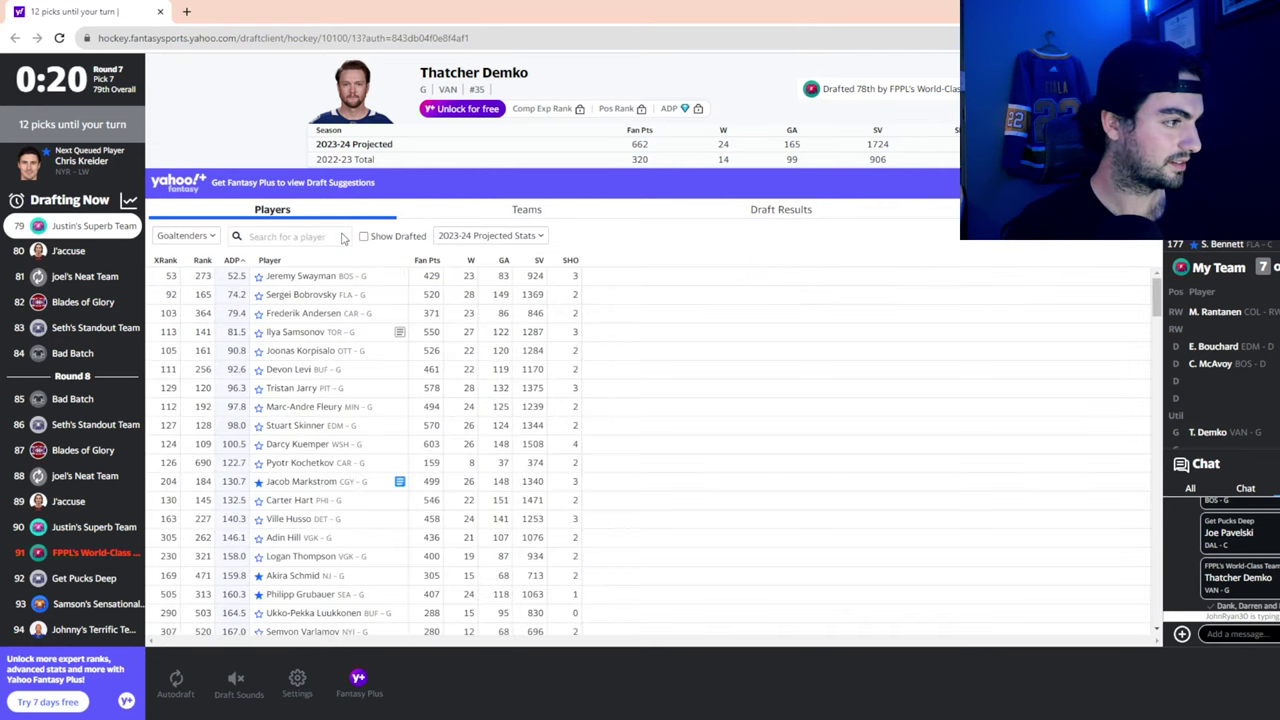
pyautogui.click(185, 235)
pyautogui.click(185, 254)
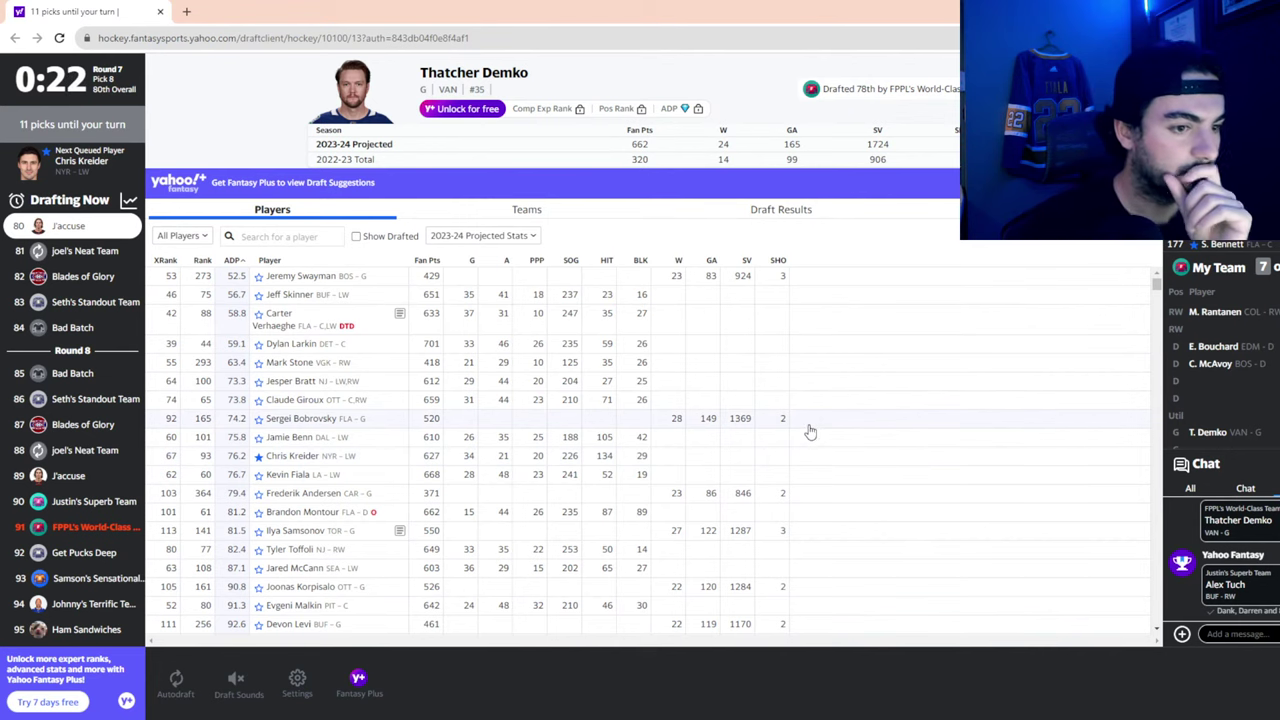
# Review the current team roster and look through the available players further down the ADP-sorted list
pyautogui.scroll(2, 1212, 410)
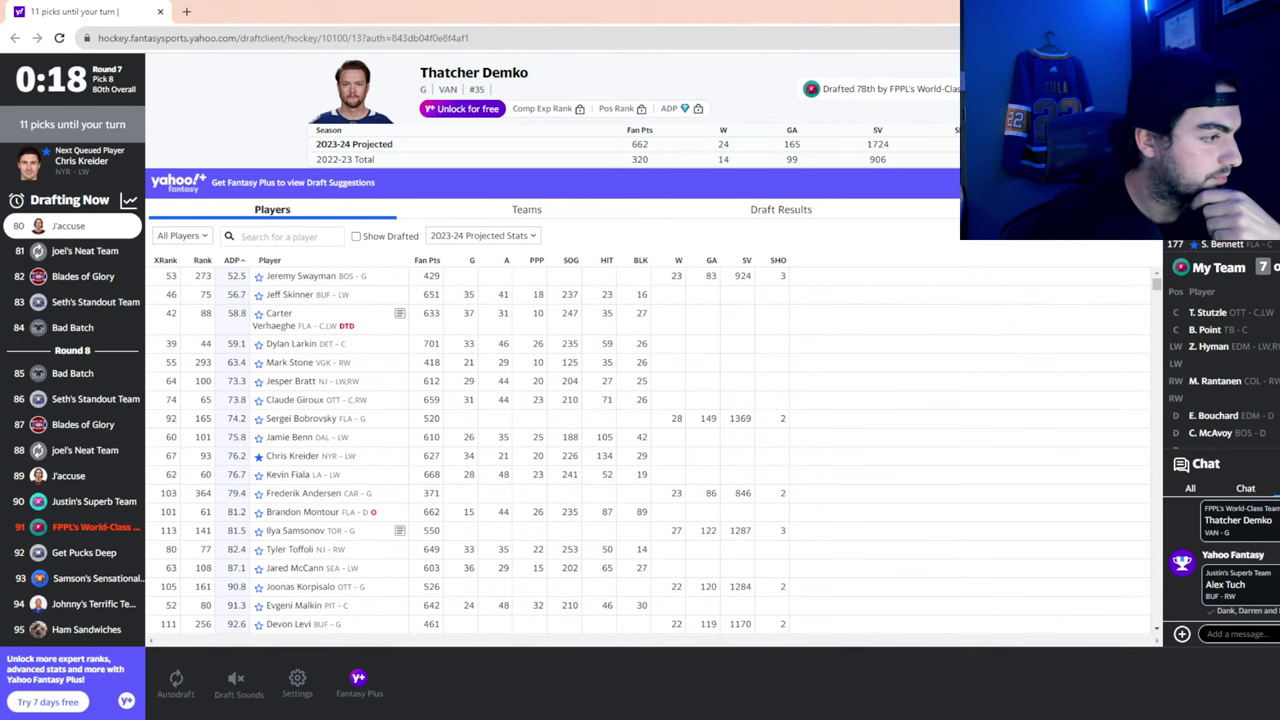
pyautogui.scroll(-2, 790, 522)
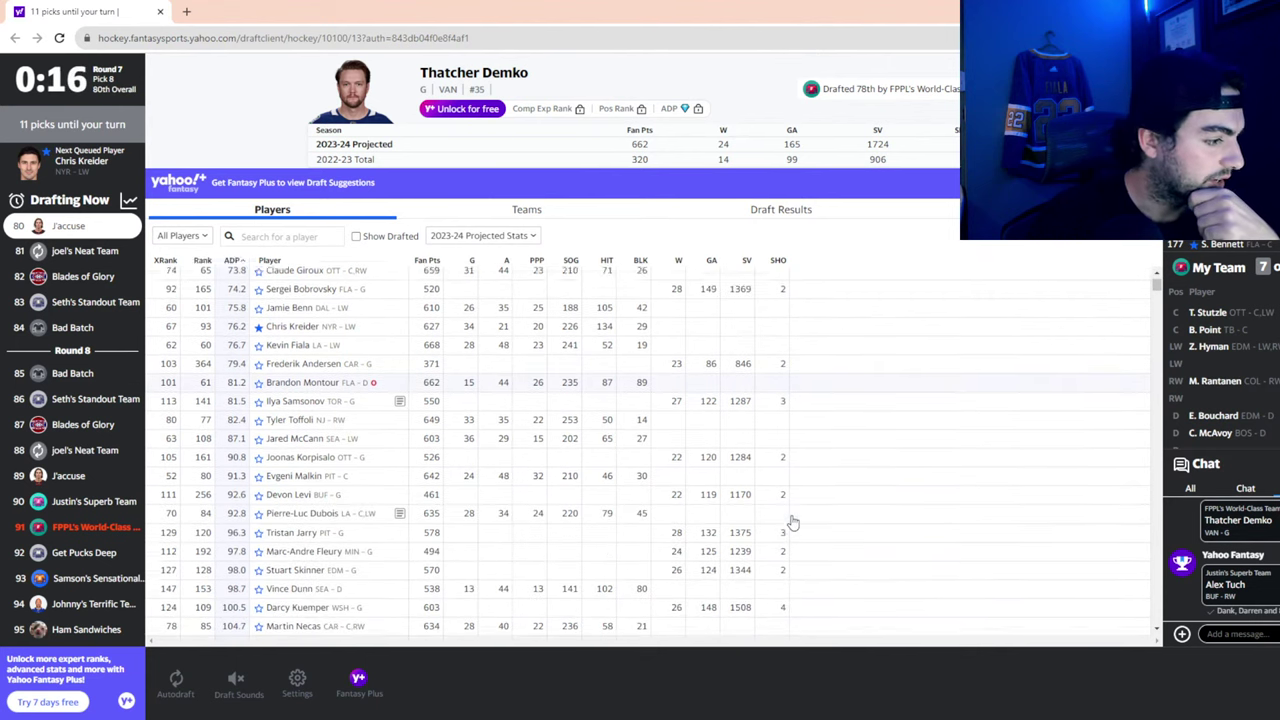
pyautogui.scroll(-2, 791, 522)
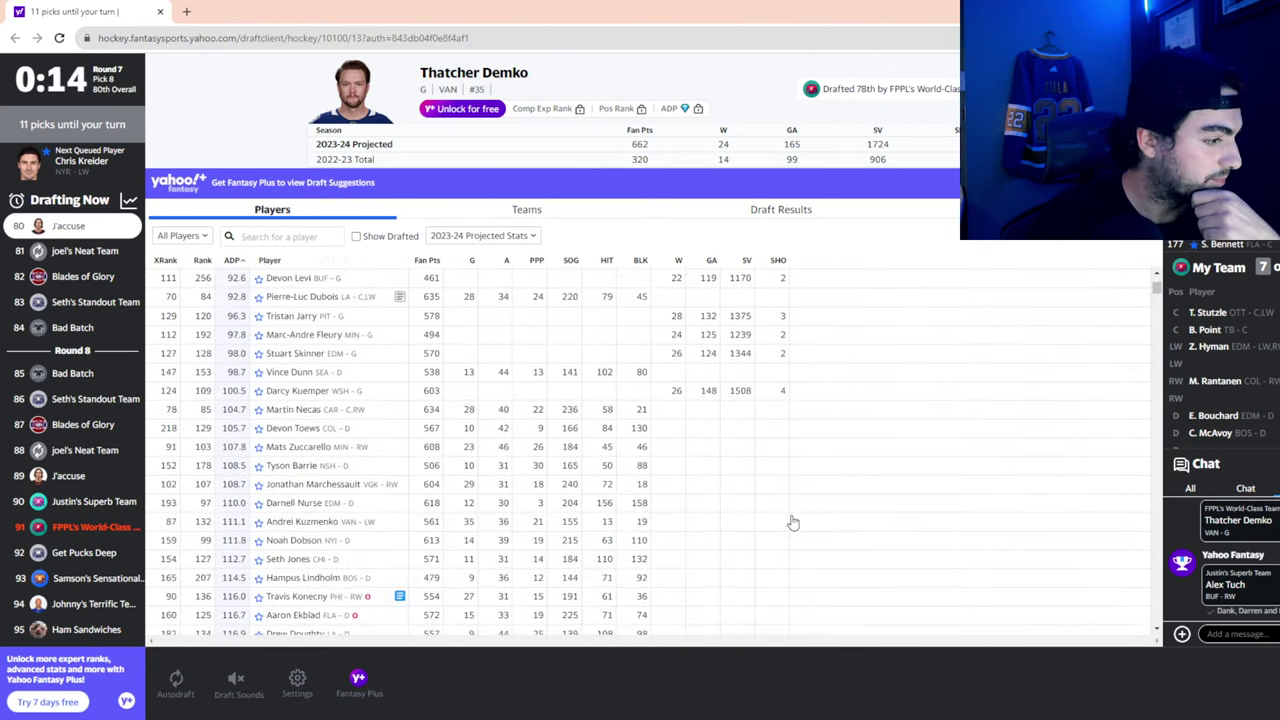
pyautogui.scroll(-2, 792, 522)
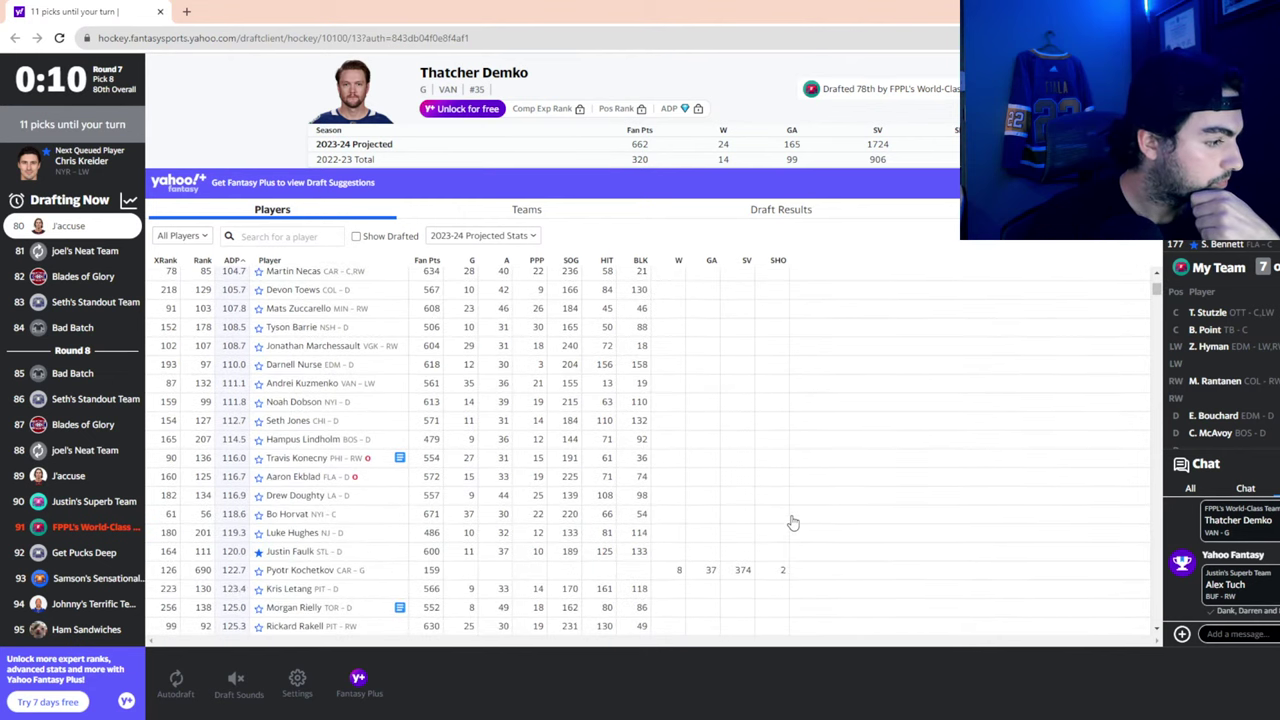
pyautogui.scroll(-3, 792, 522)
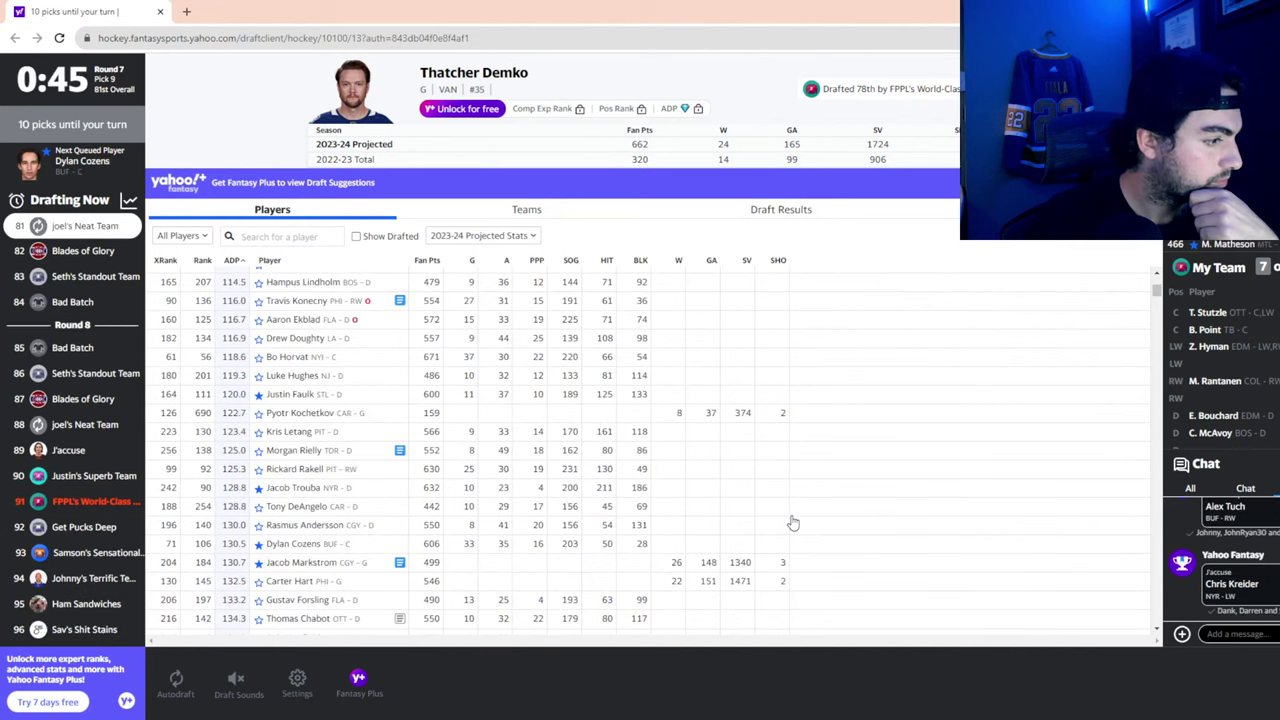
# Filter the player list to goaltenders to compare their projections, and switch back to listing all players
pyautogui.scroll(7, 792, 522)
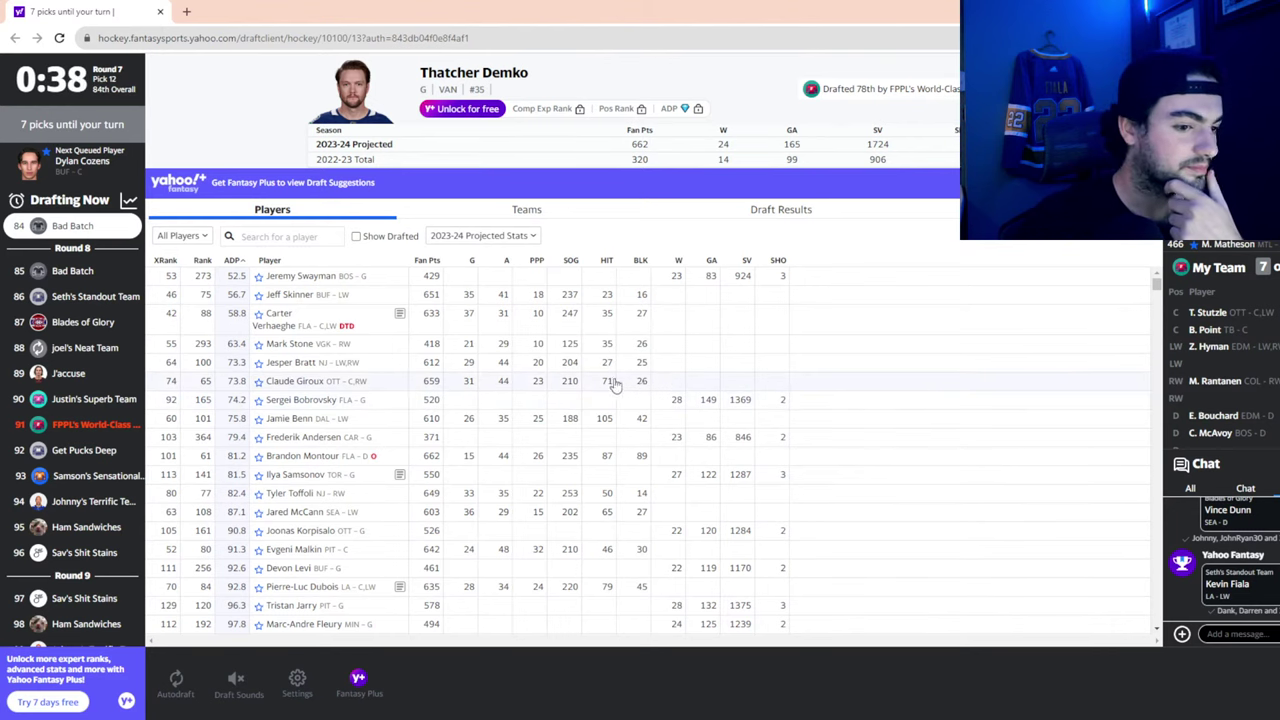
pyautogui.click(200, 238)
pyautogui.click(199, 326)
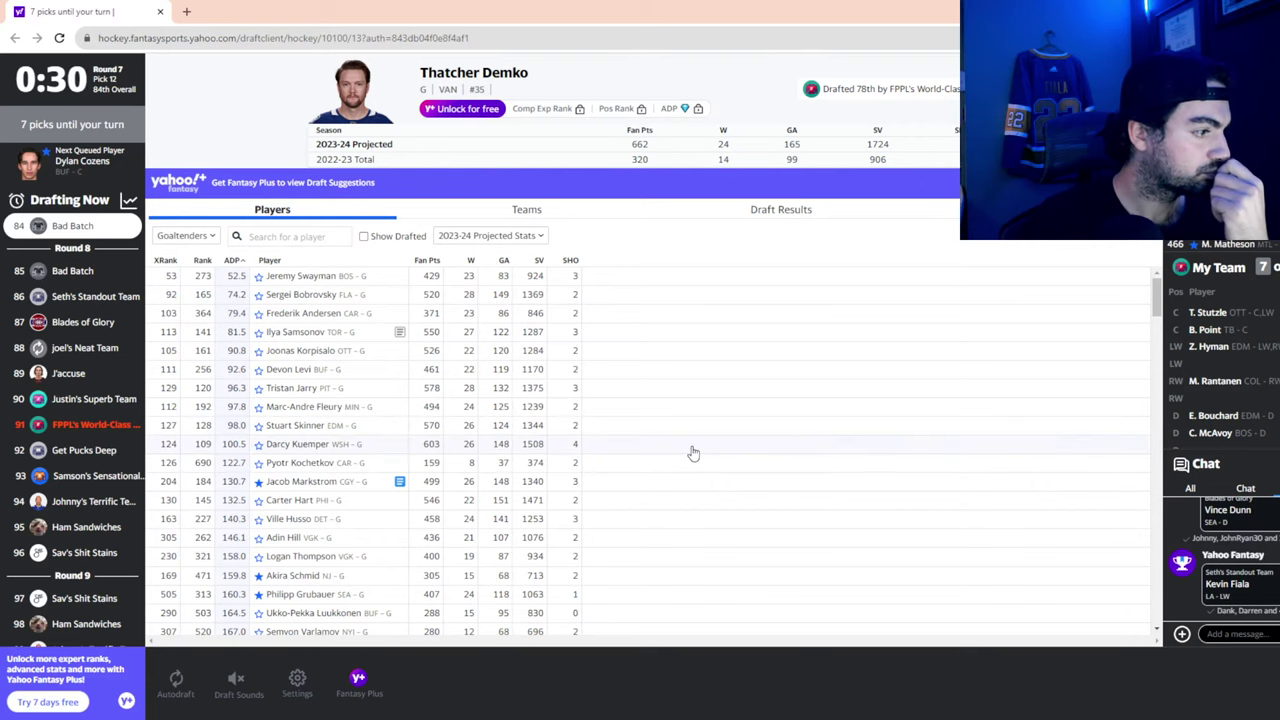
pyautogui.click(204, 237)
pyautogui.click(207, 252)
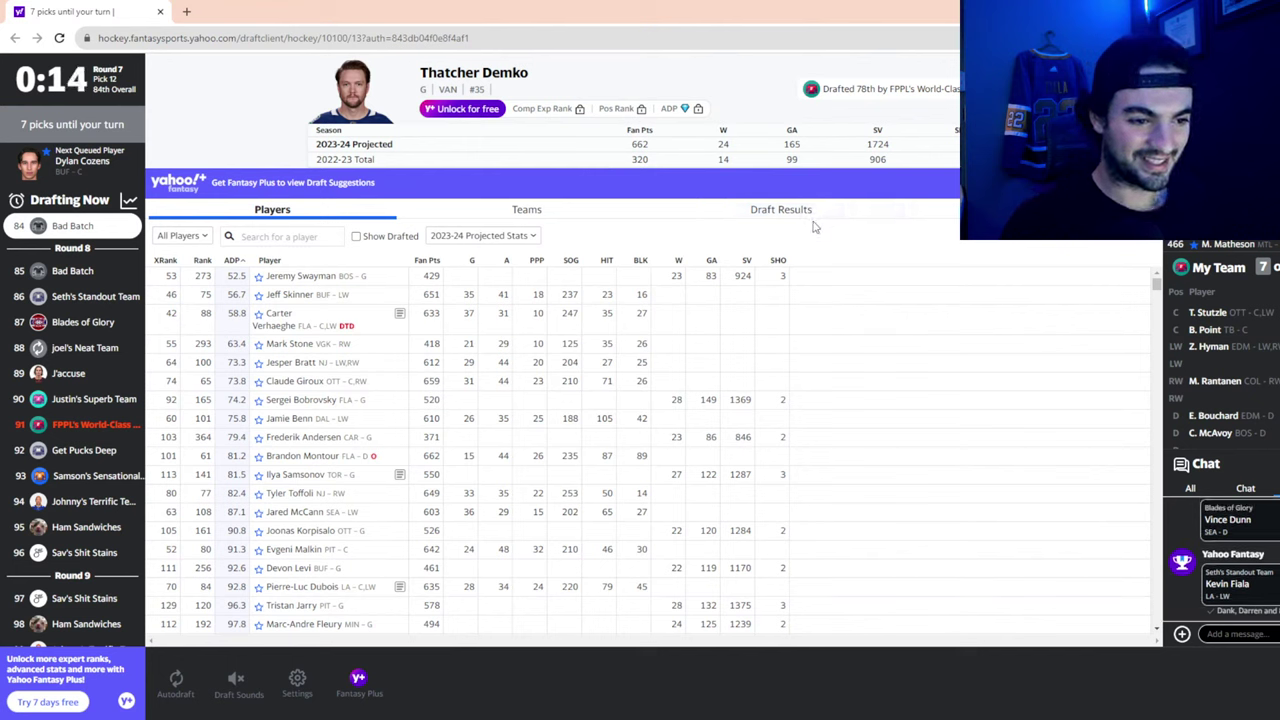
pyautogui.scroll(-3, 1276, 372)
pyautogui.scroll(3, 1276, 374)
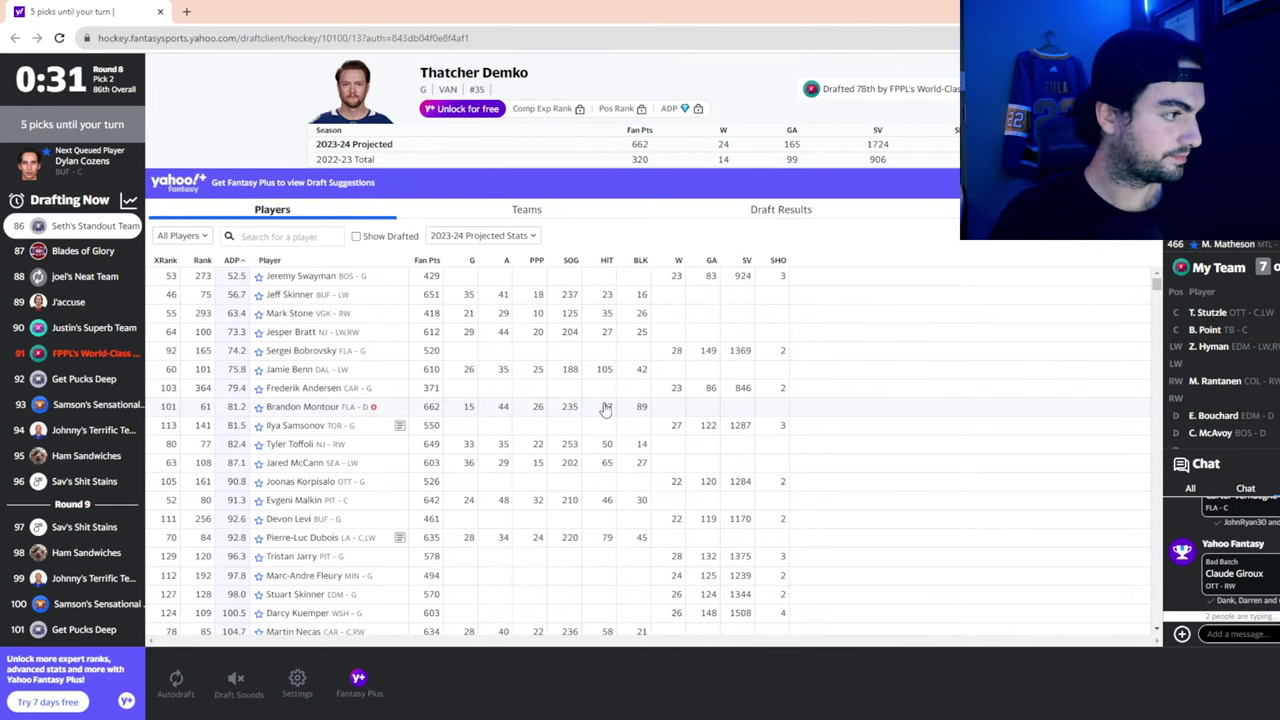
# Filter the list to defensemen, compare Noah Dobson with Darnell Nurse, and draft Dobson with the 91st overall pick
pyautogui.click(202, 310)
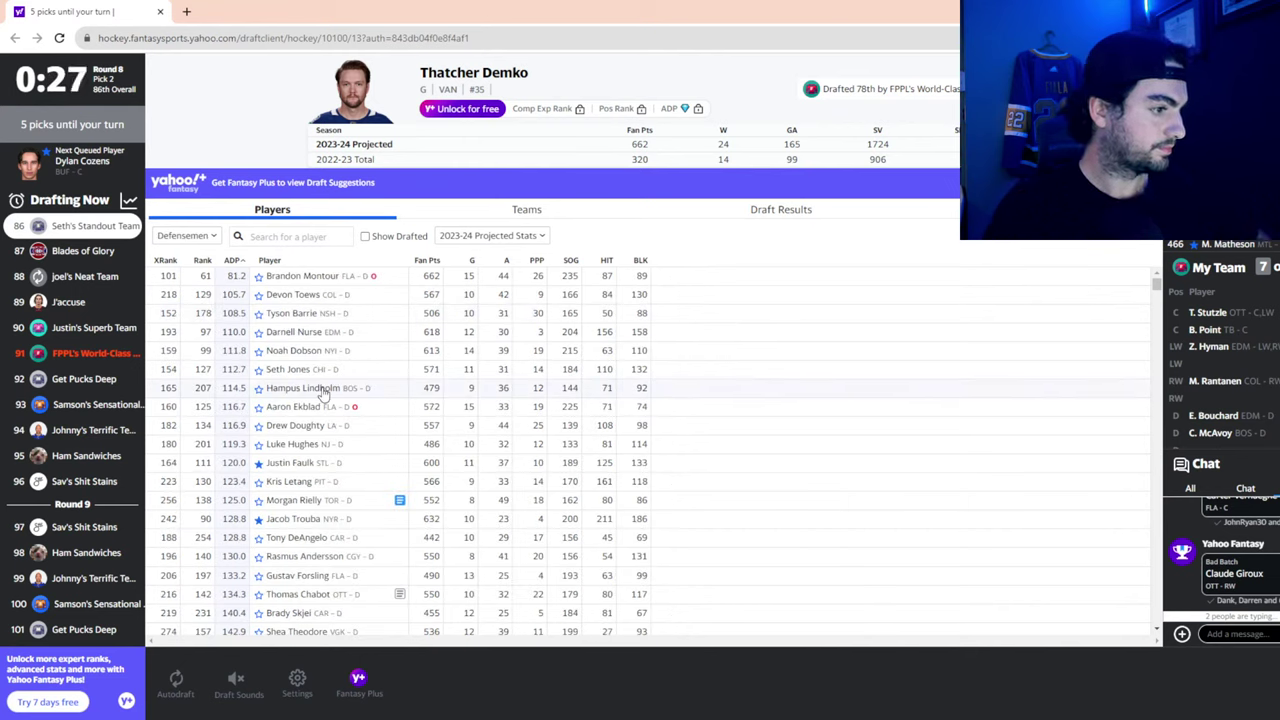
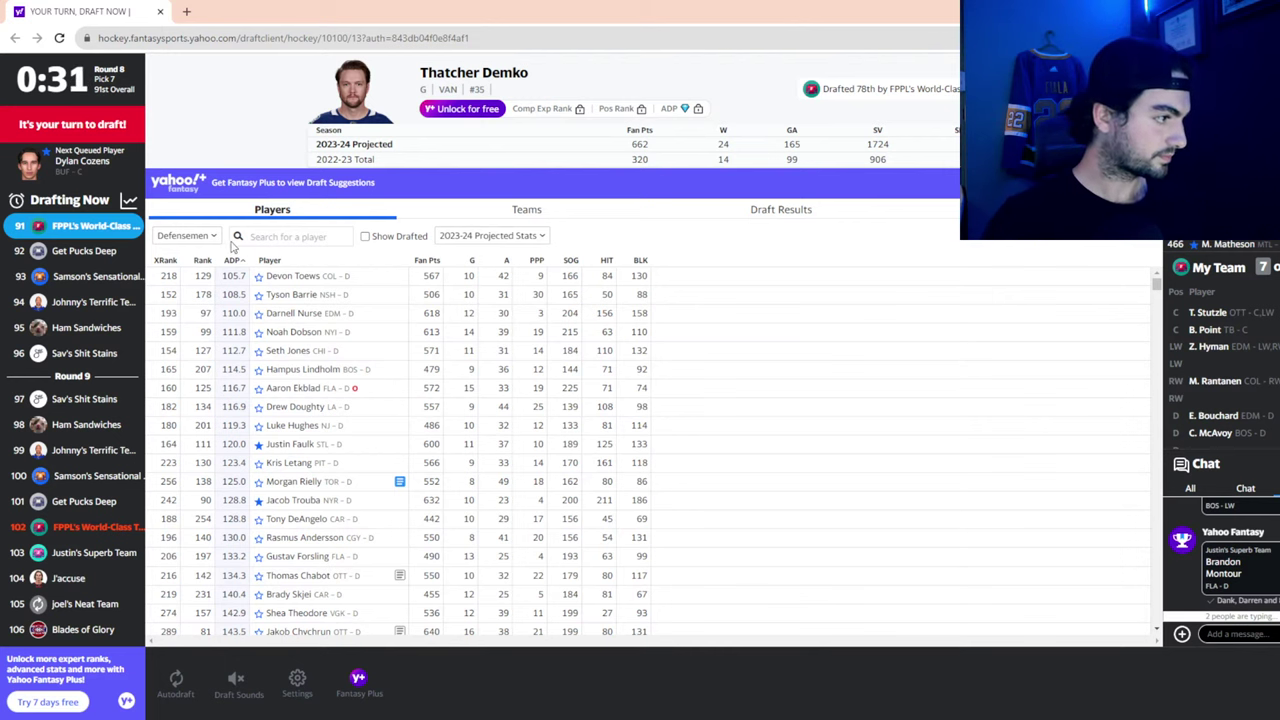
pyautogui.click(357, 333)
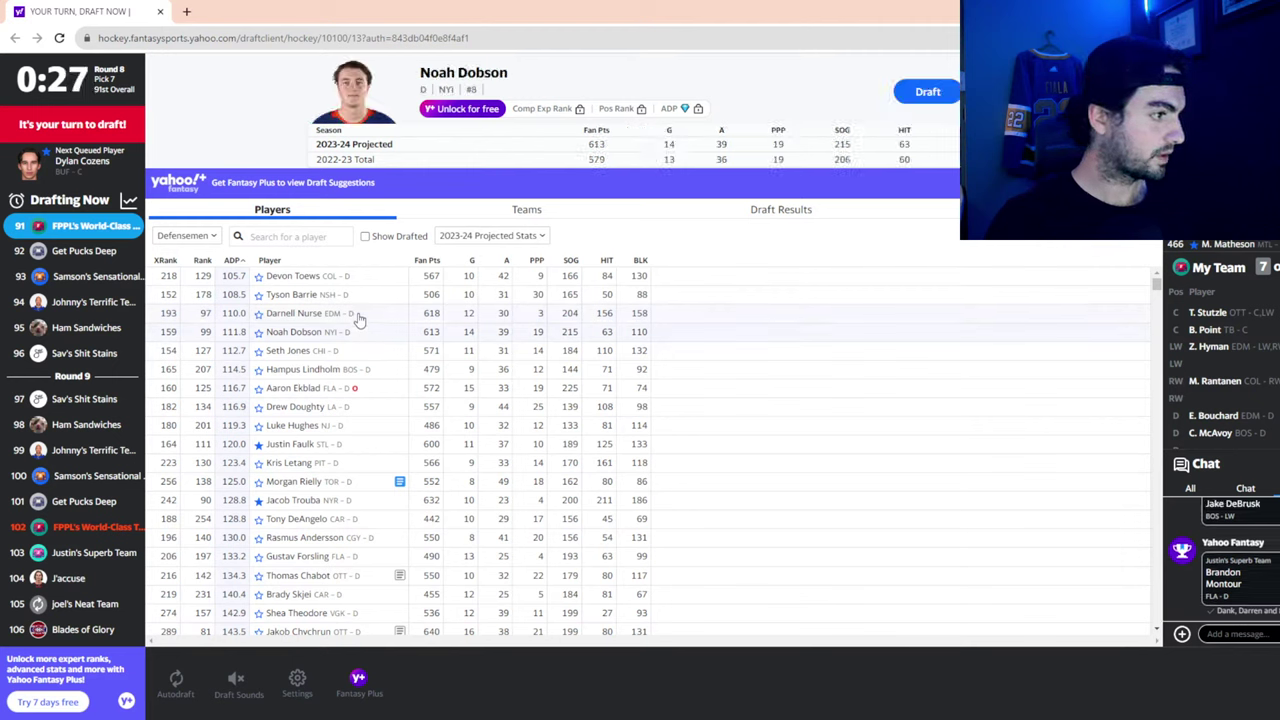
pyautogui.click(358, 314)
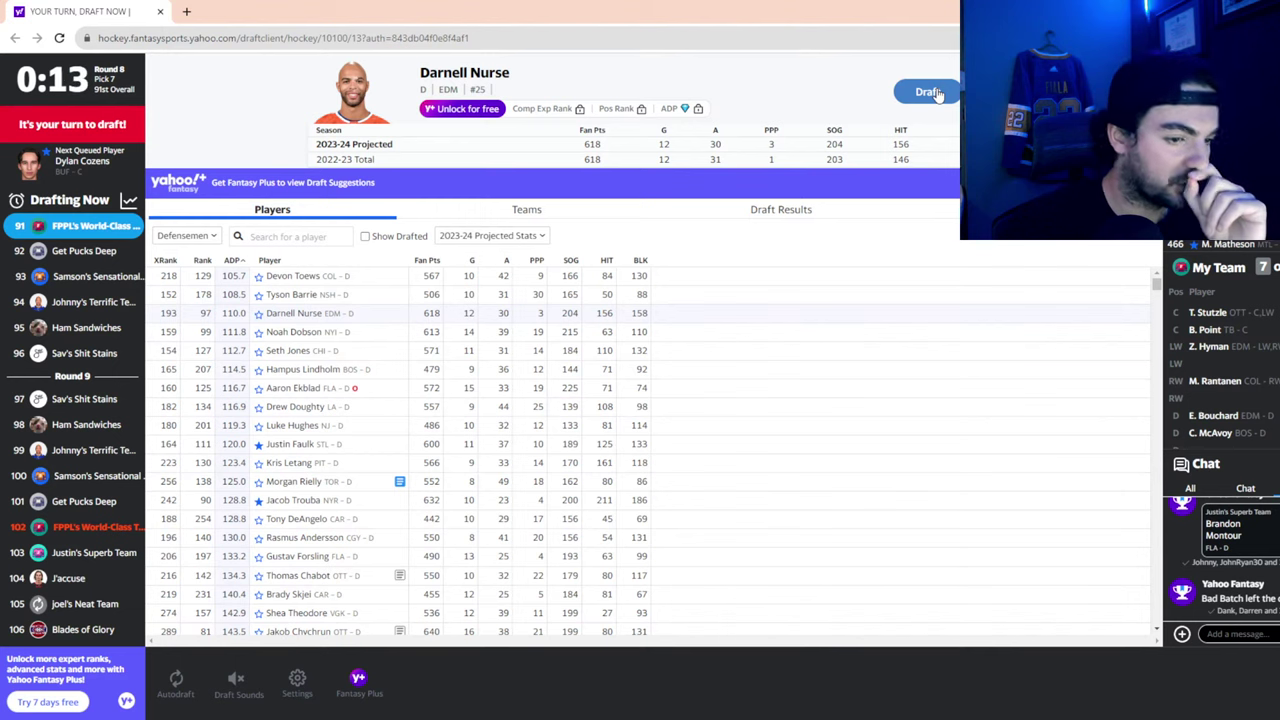
pyautogui.click(343, 332)
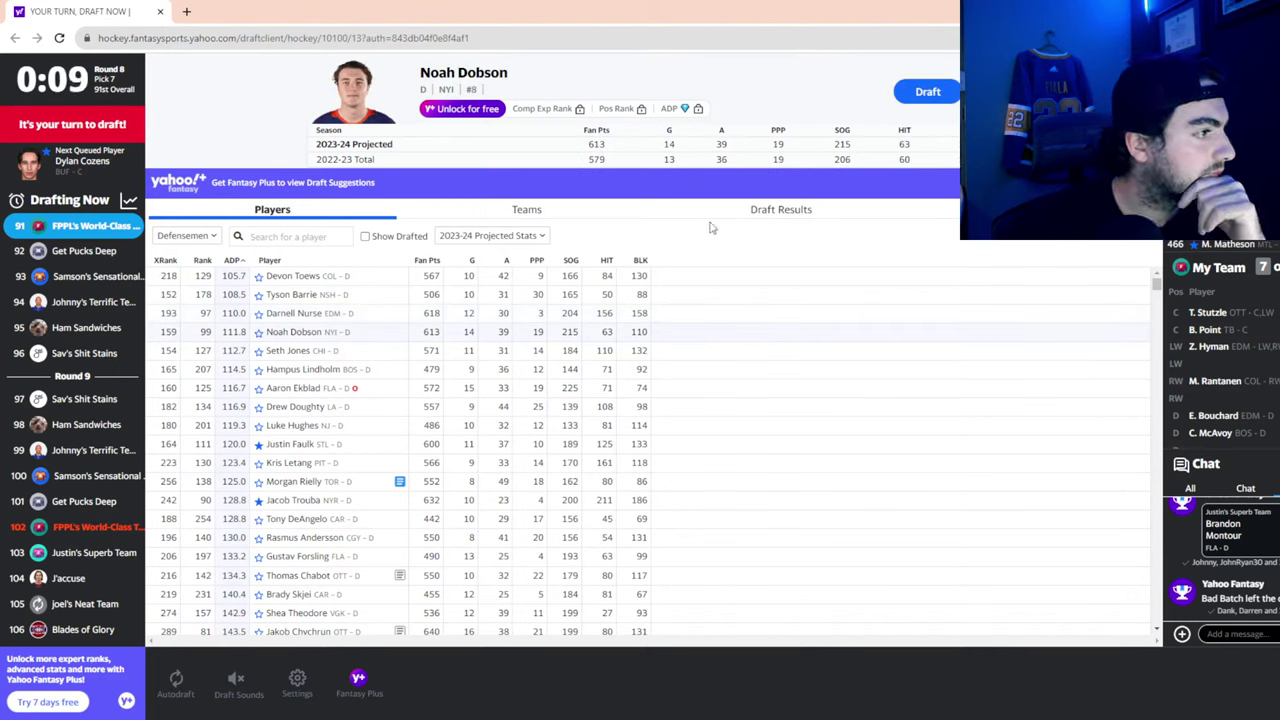
pyautogui.click(928, 93)
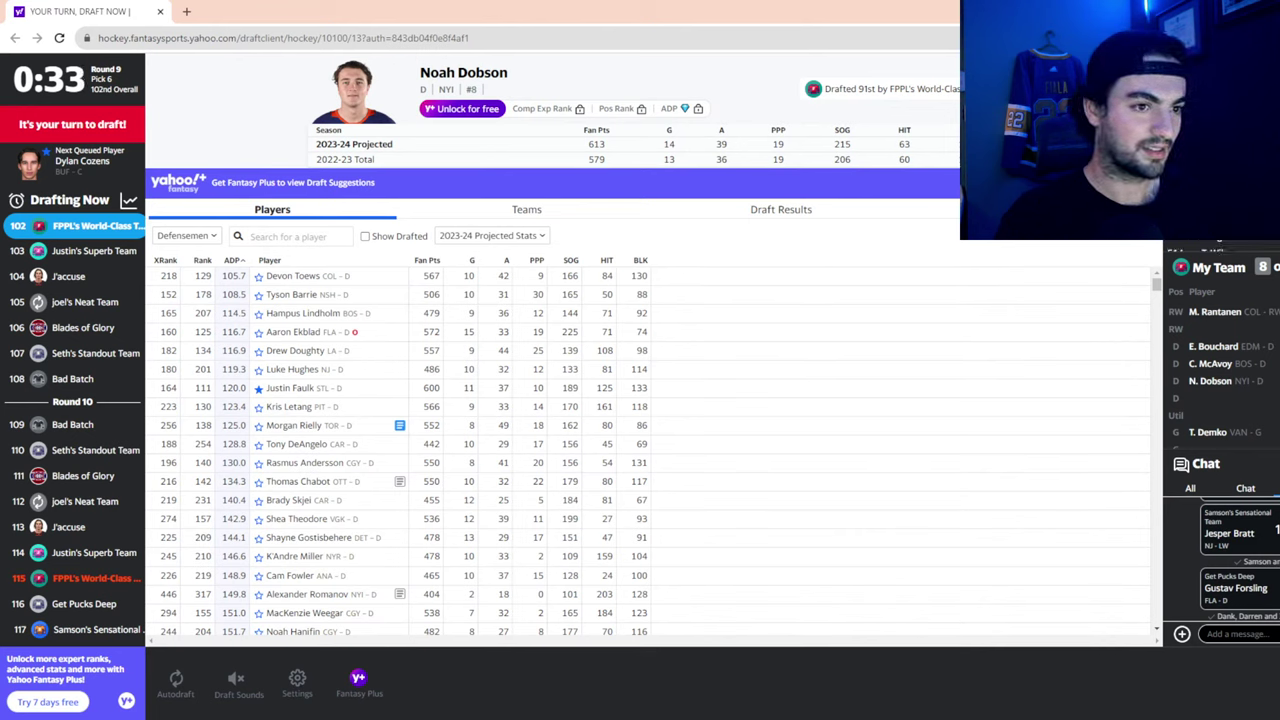
# Draft Jacob Markstrom with the 102nd overall pick and reset the position filter to all players
pyautogui.click(923, 89)
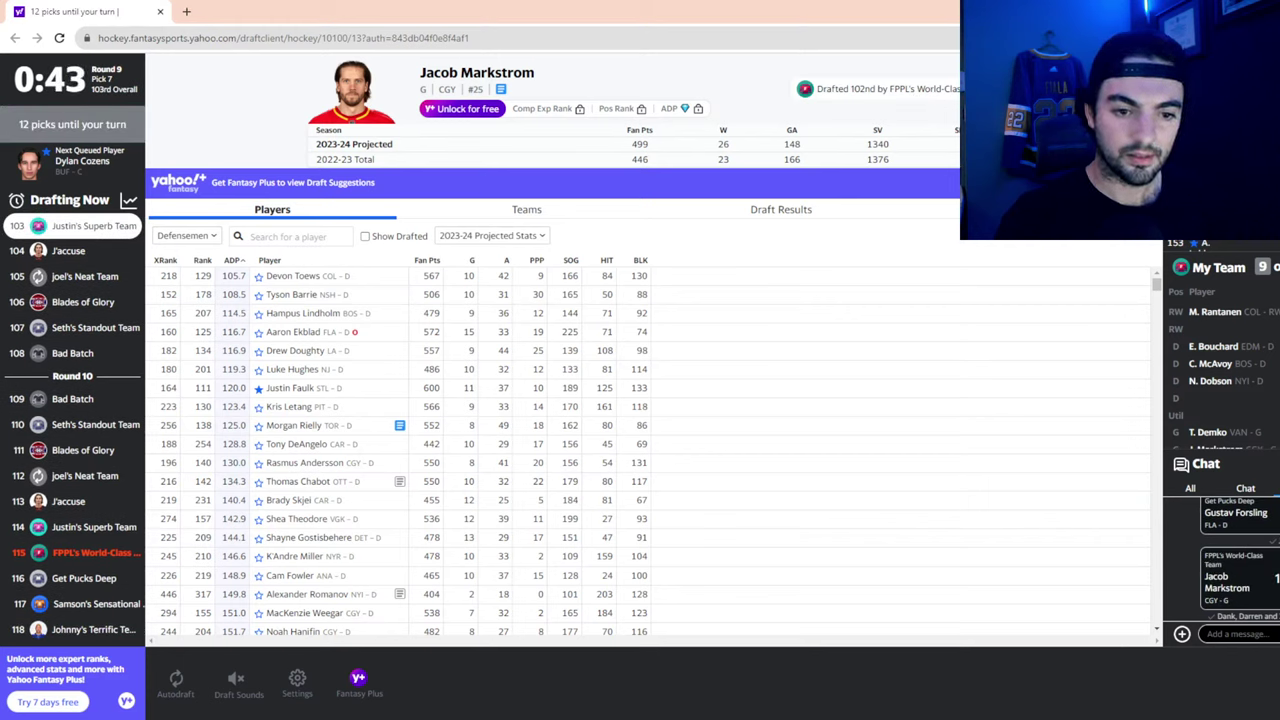
pyautogui.scroll(-2, 1217, 400)
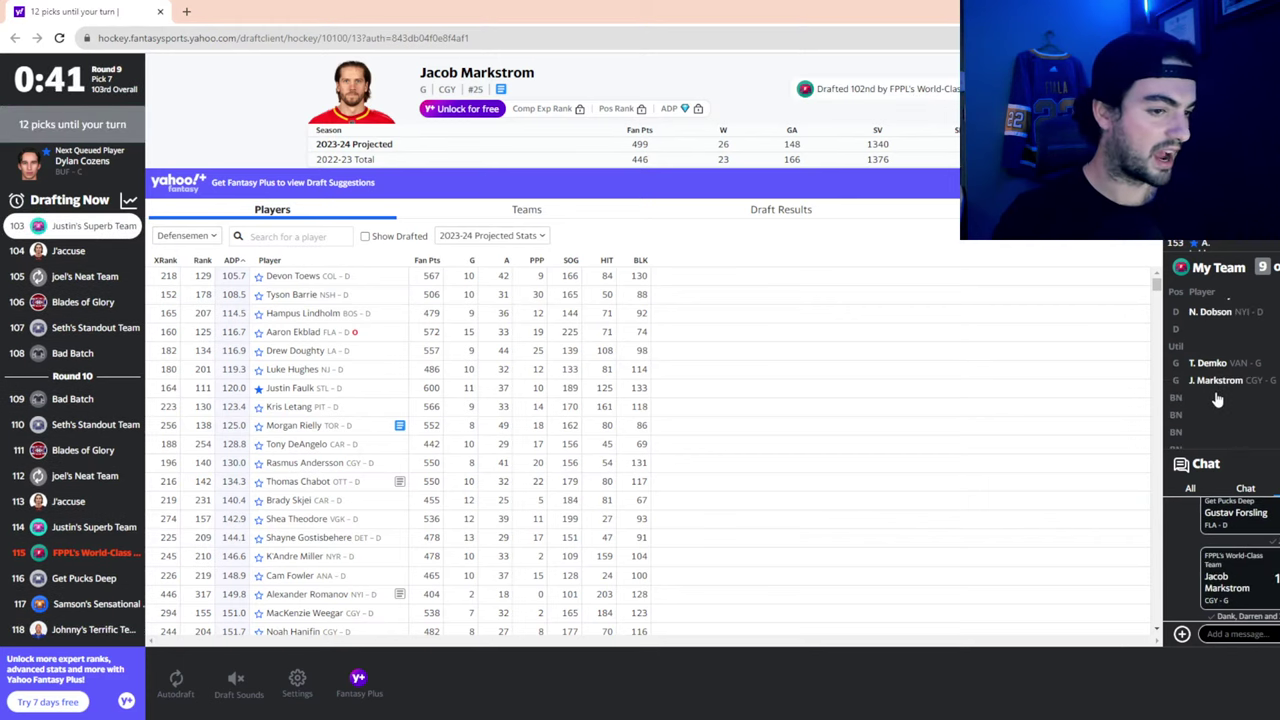
pyautogui.scroll(3, 1217, 400)
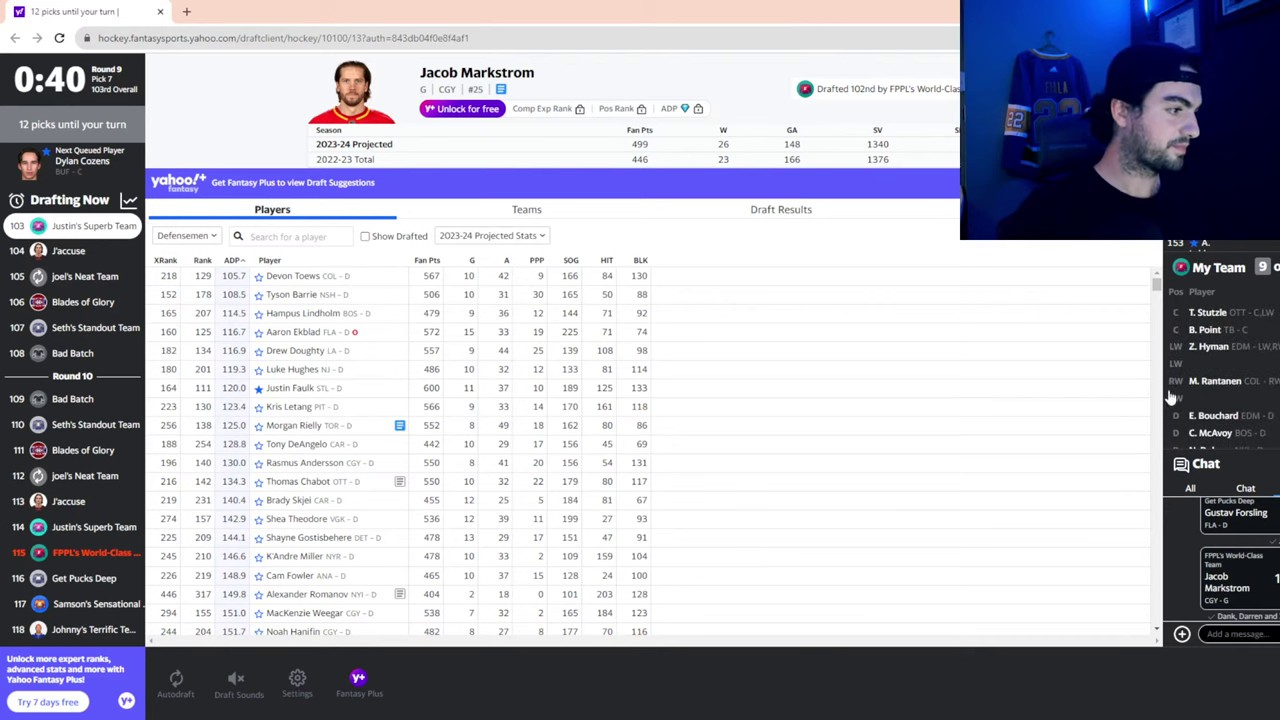
pyautogui.click(200, 246)
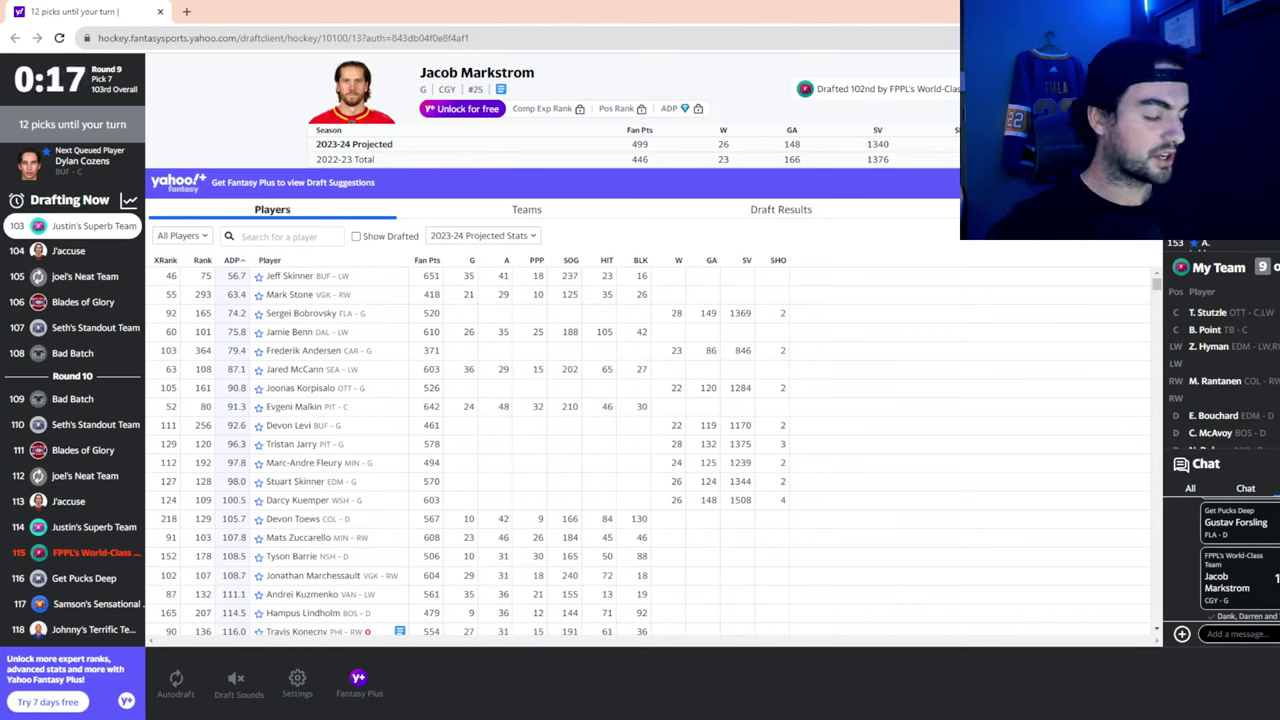
pyautogui.scroll(-2, 1233, 397)
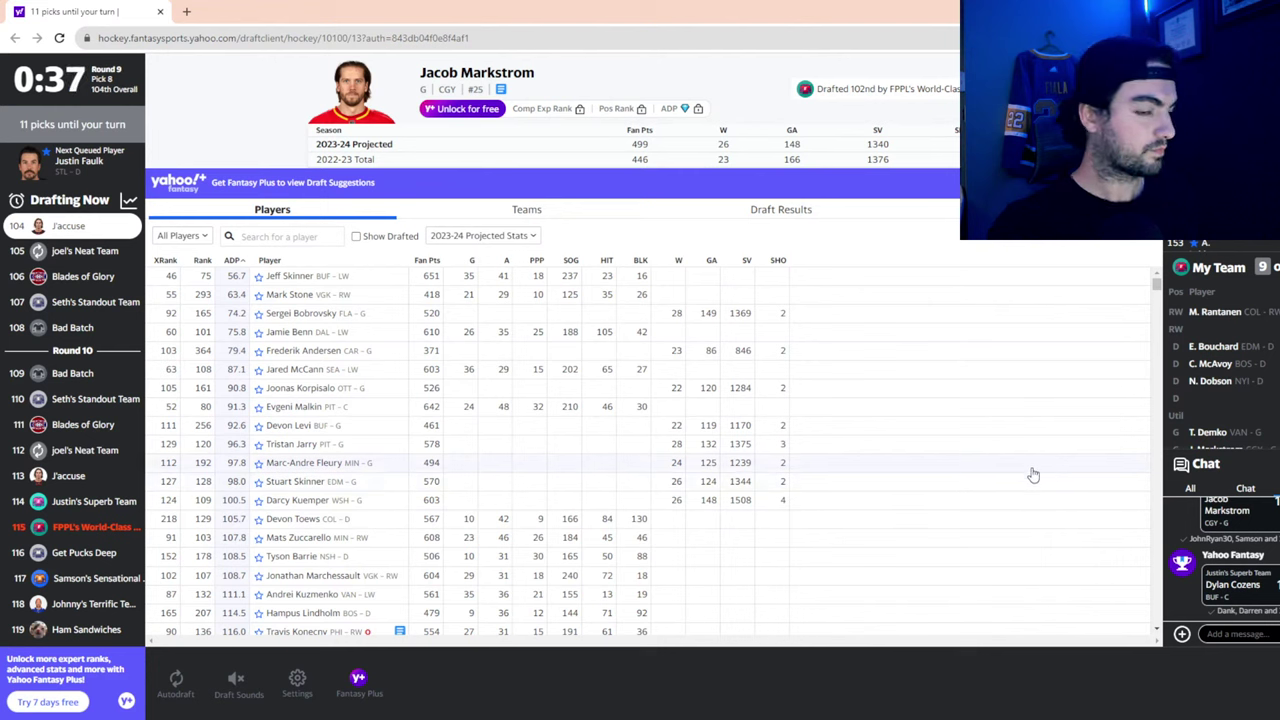
pyautogui.scroll(2, 1183, 400)
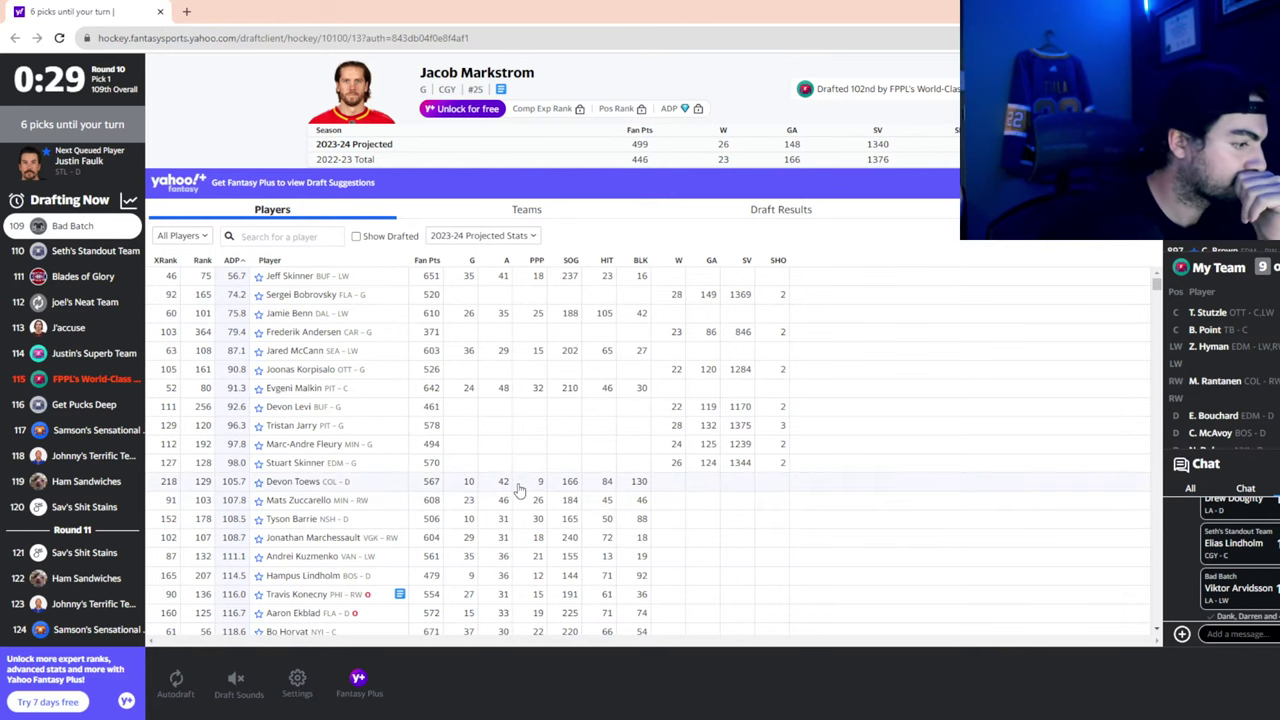
# Look down the ADP-sorted list, search the players for "mon", and clear the search
pyautogui.scroll(-3, 519, 490)
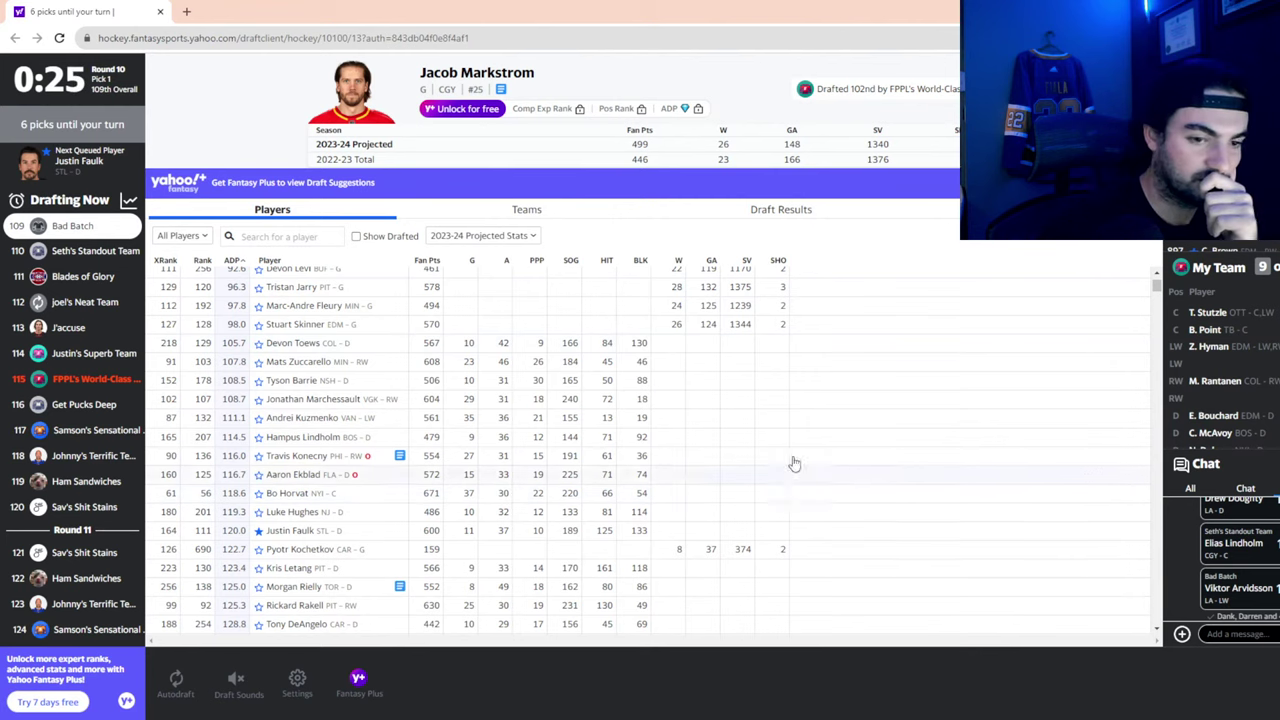
pyautogui.click(290, 235)
pyautogui.write('mon')
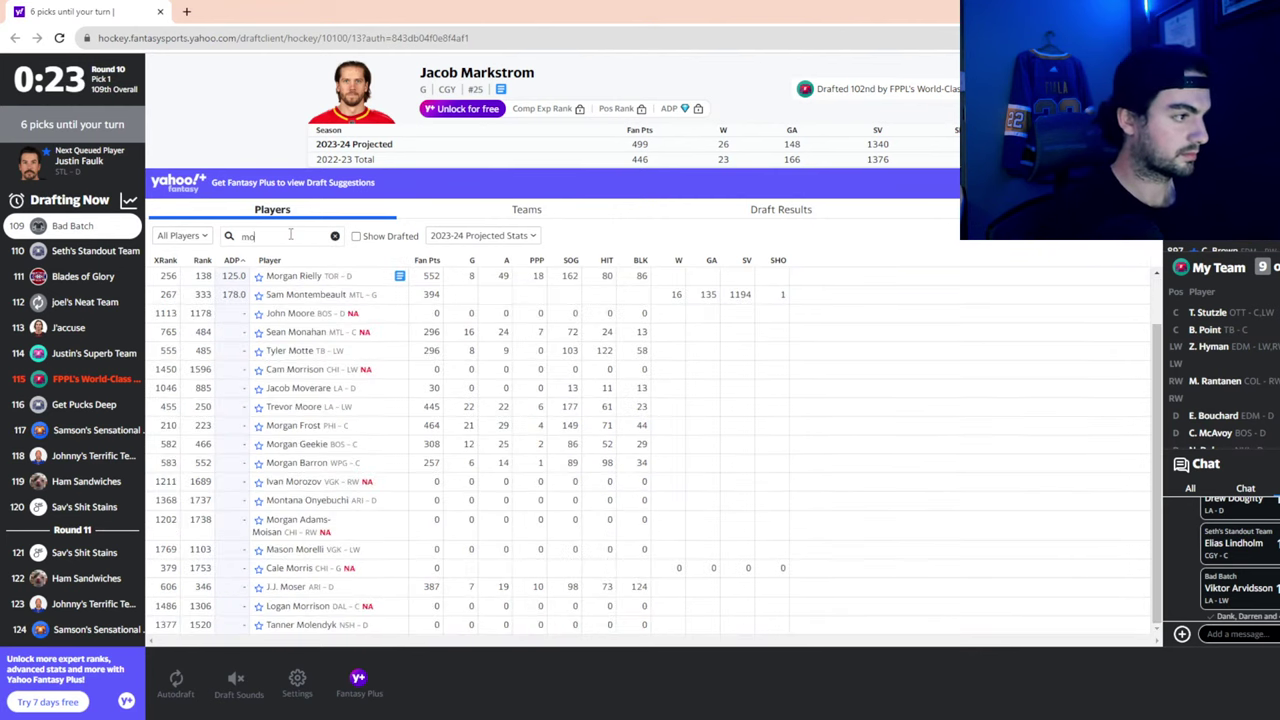
pyautogui.press('BackSpace')
pyautogui.press('BackSpace')
pyautogui.press('BackSpace')
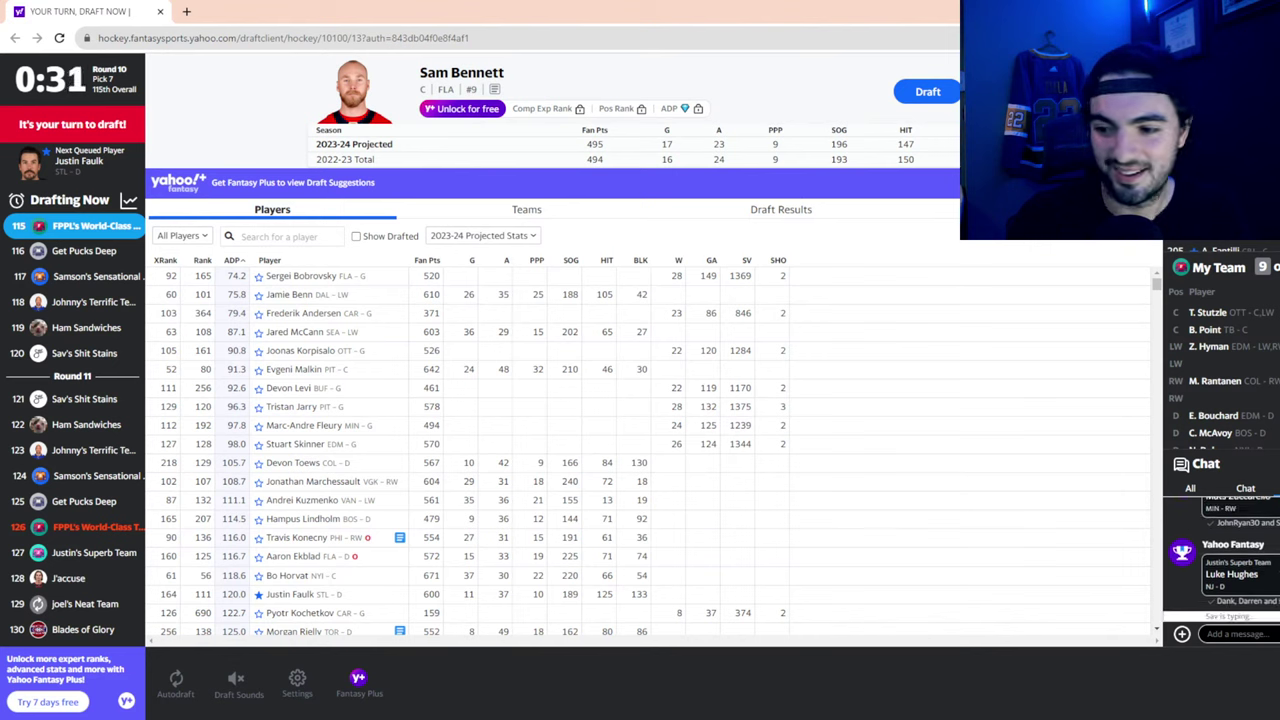
# Draft Sam Bennett with the 115th overall pick and check the roster slots he and the others fill
pyautogui.click(927, 103)
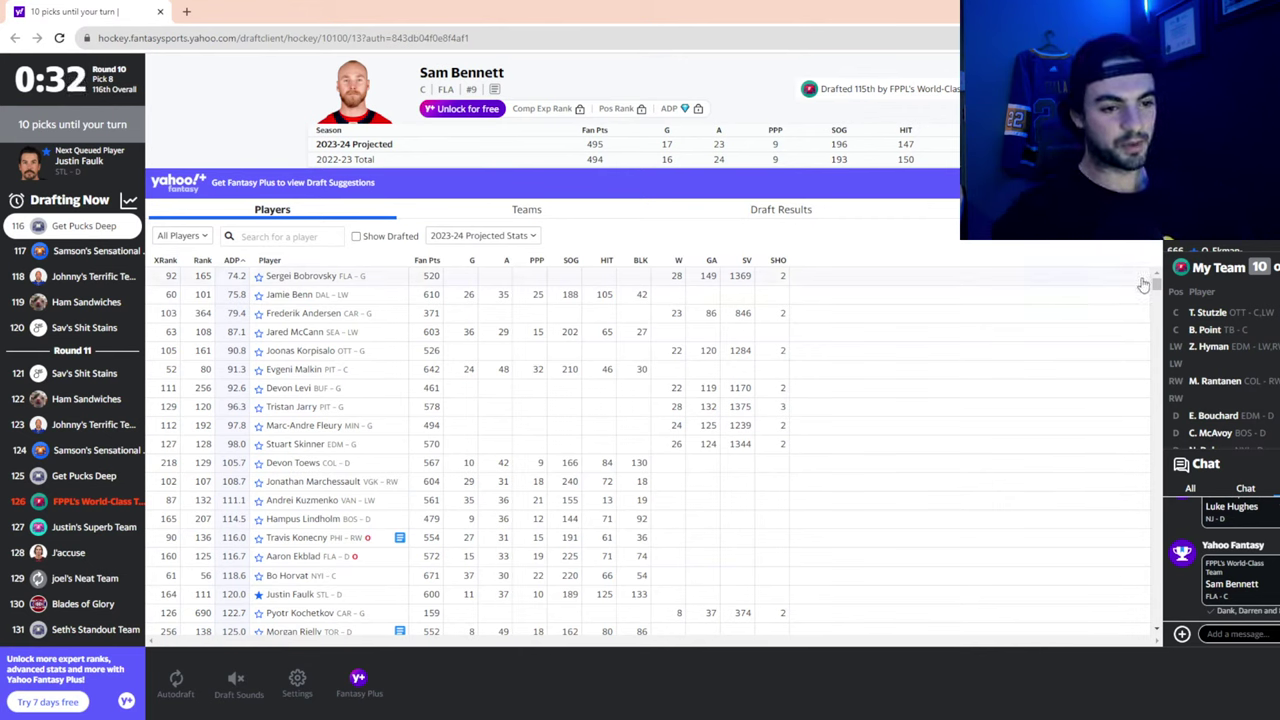
pyautogui.scroll(-1, 1263, 383)
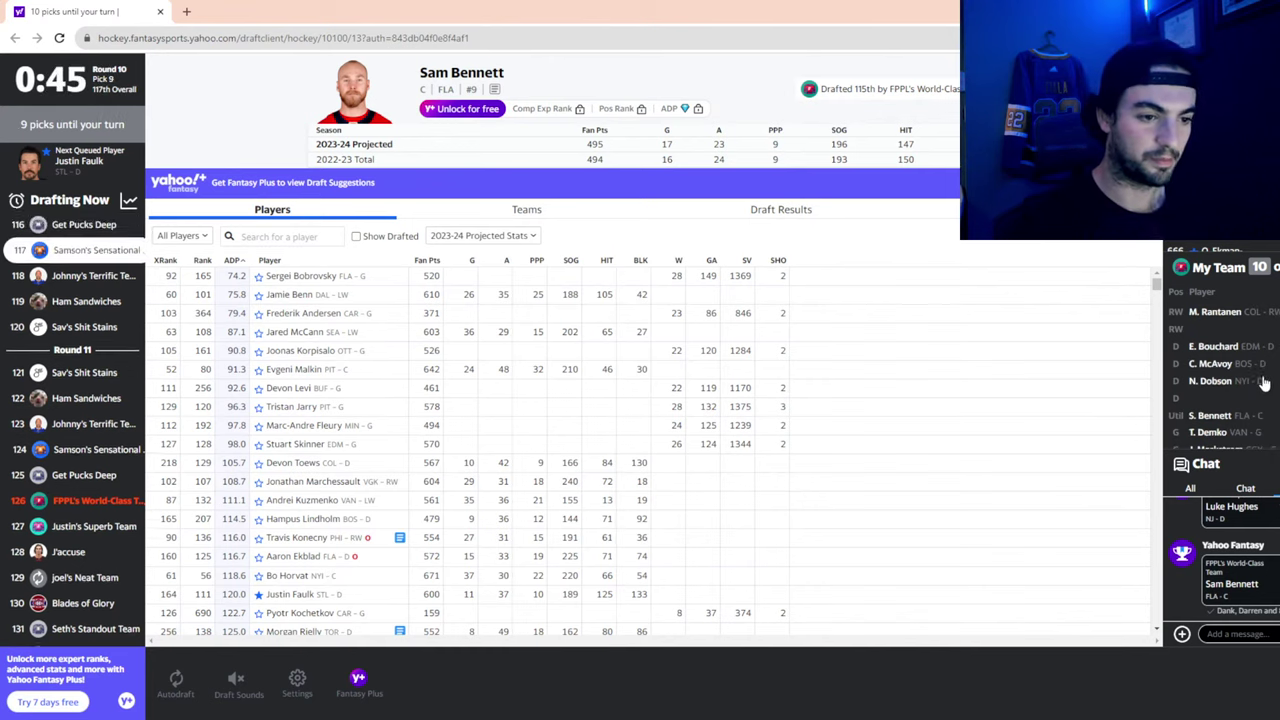
pyautogui.scroll(1, 1259, 388)
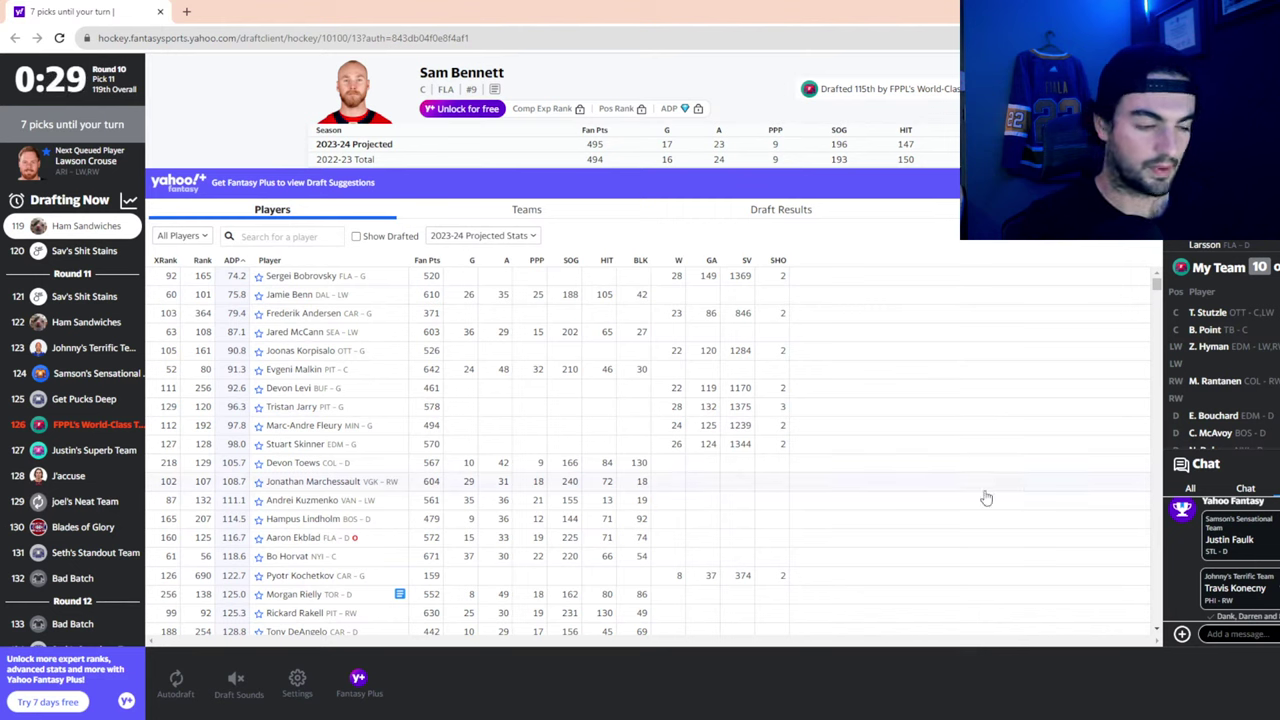
# Search the players for "jesp" and "malk" to check availability, and clear the search
pyautogui.click(316, 237)
pyautogui.write('jesp')
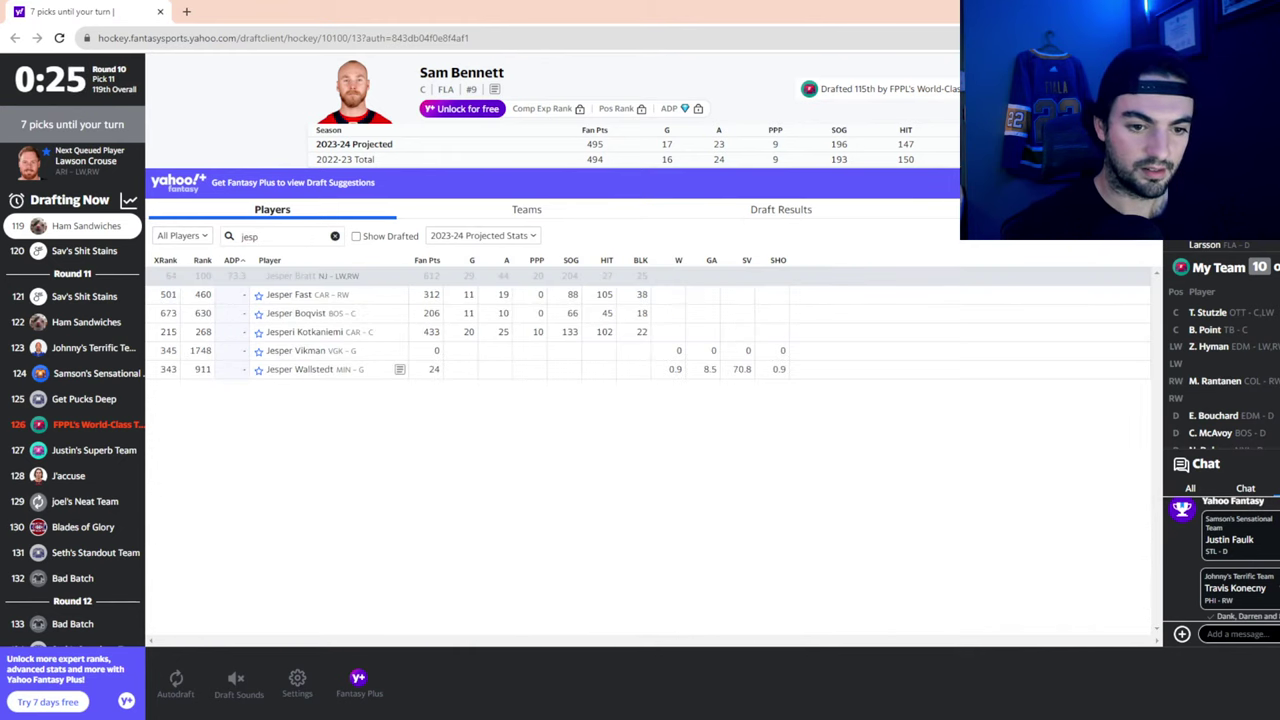
pyautogui.doubleClick(250, 236)
pyautogui.write('malk')
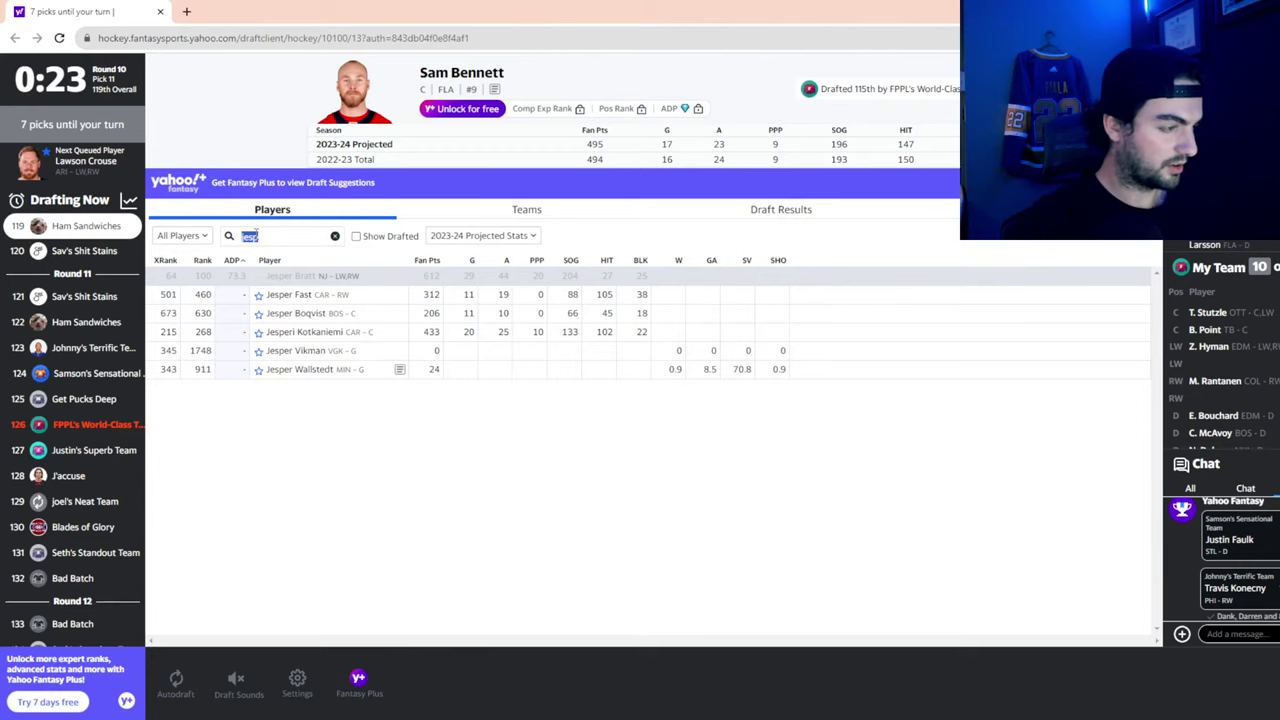
pyautogui.click(335, 236)
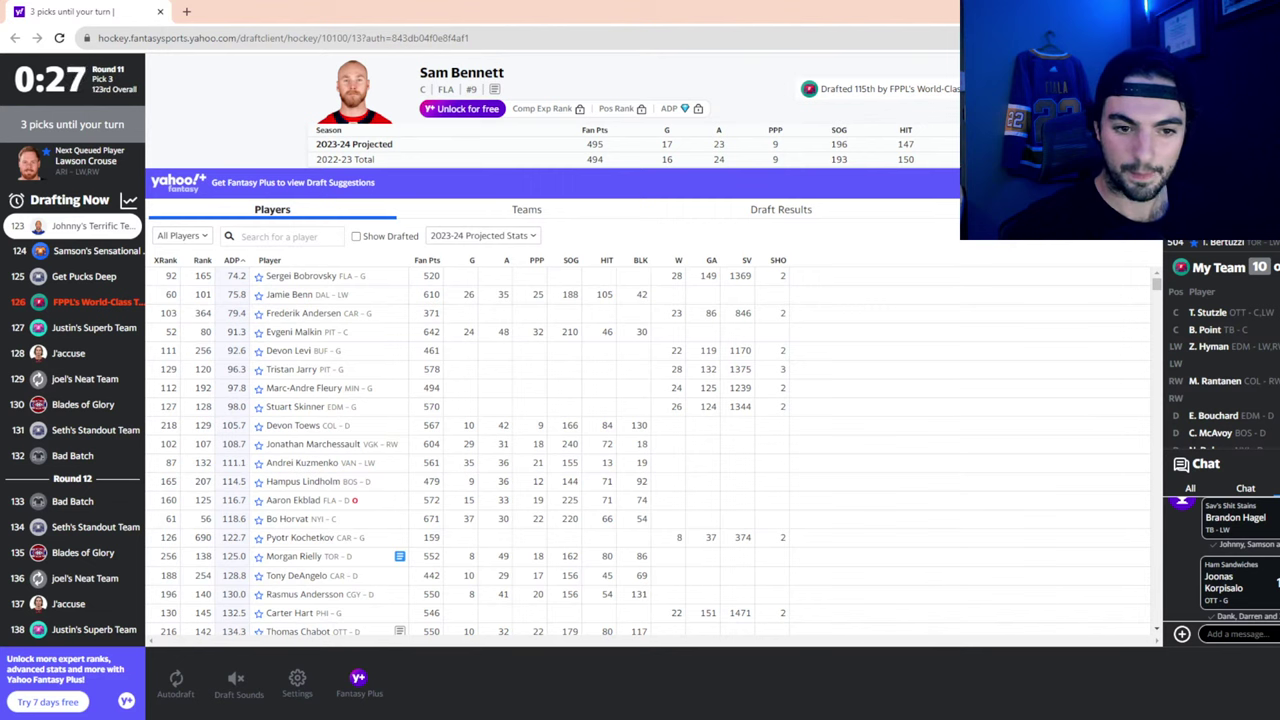
# Check the roster's open slots, compare Pavel Buchnevich with Rasmus Andersson, and draft Andersson with the 126th overall pick
pyautogui.scroll(-2, 1255, 438)
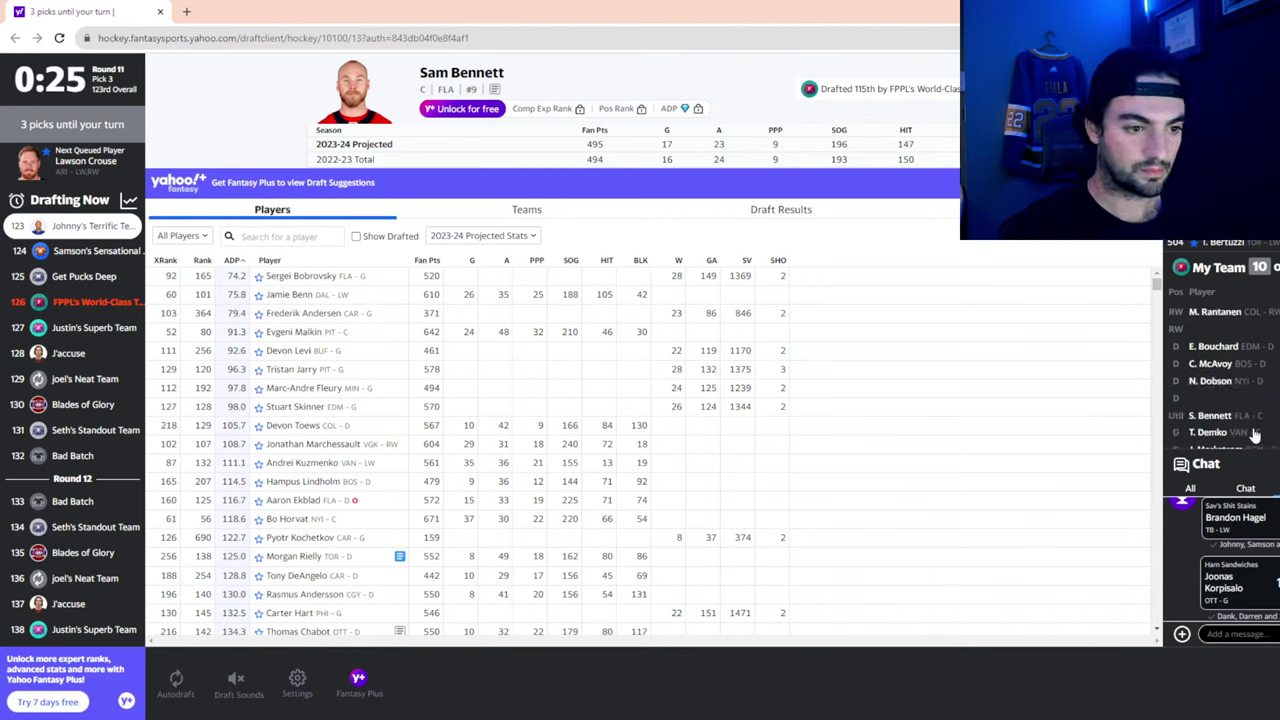
pyautogui.scroll(1, 1256, 437)
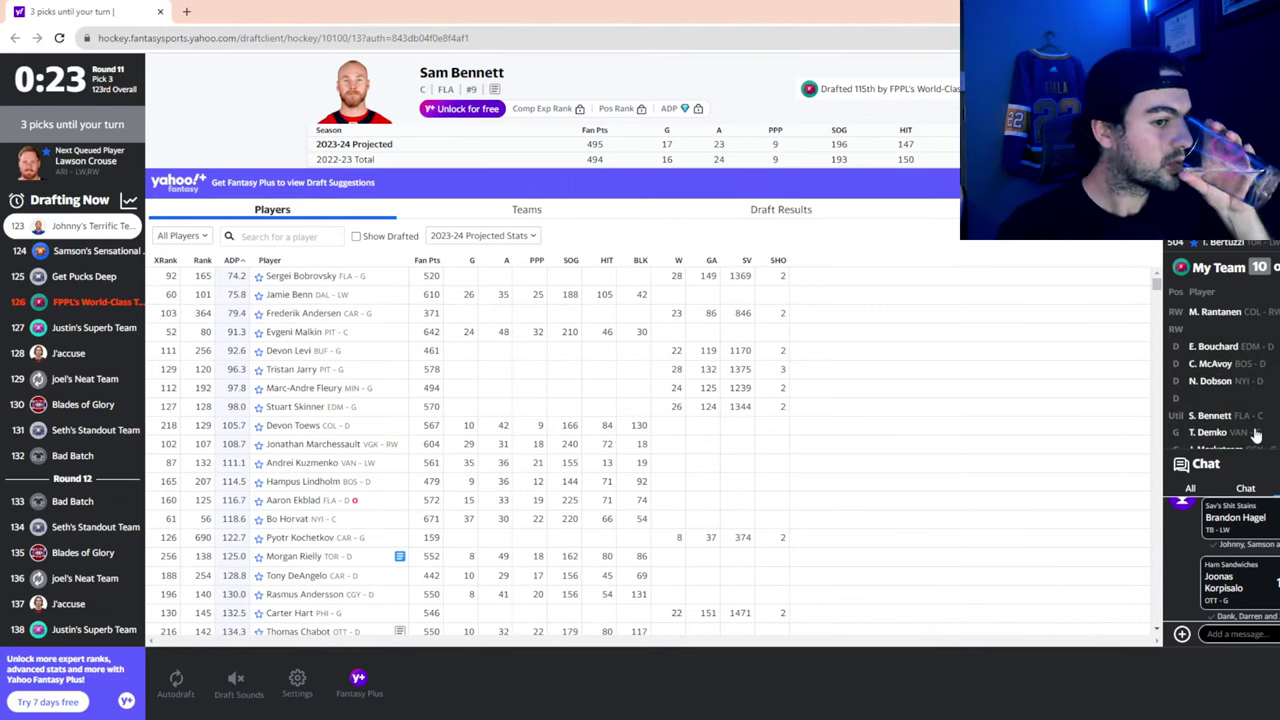
pyautogui.scroll(2, 1256, 435)
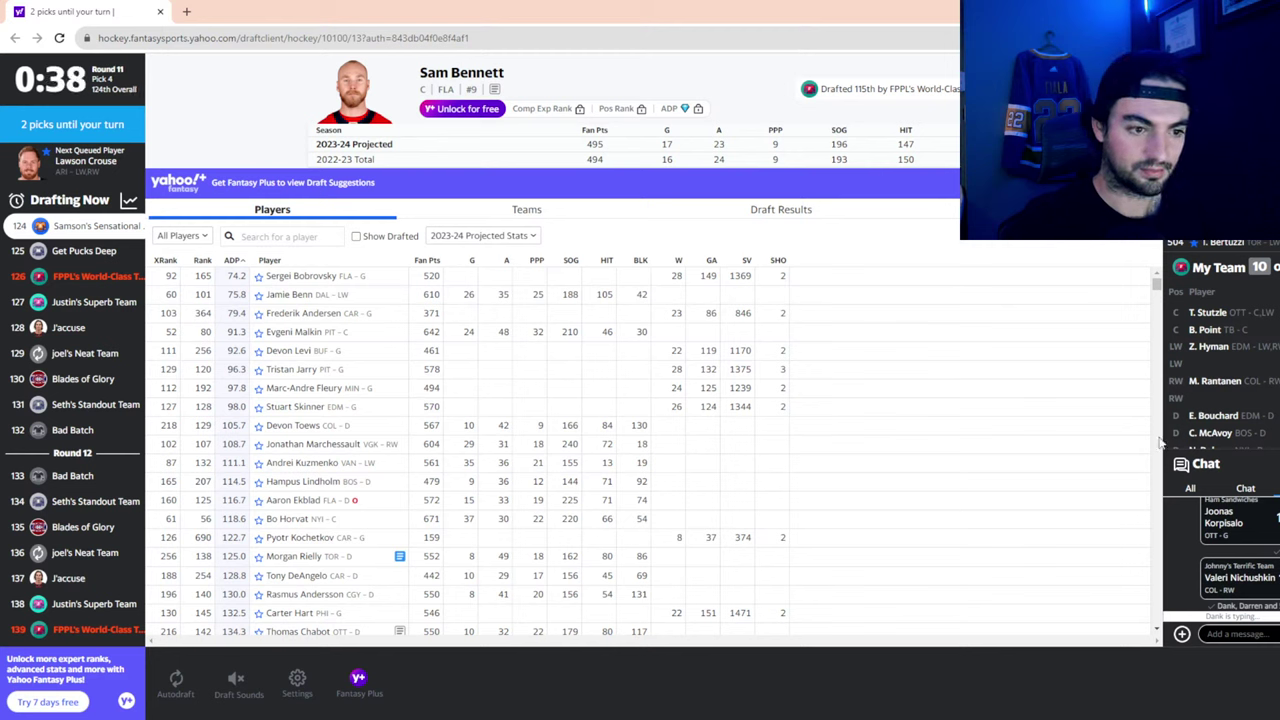
pyautogui.scroll(-3, 1197, 421)
pyautogui.scroll(3, 1197, 421)
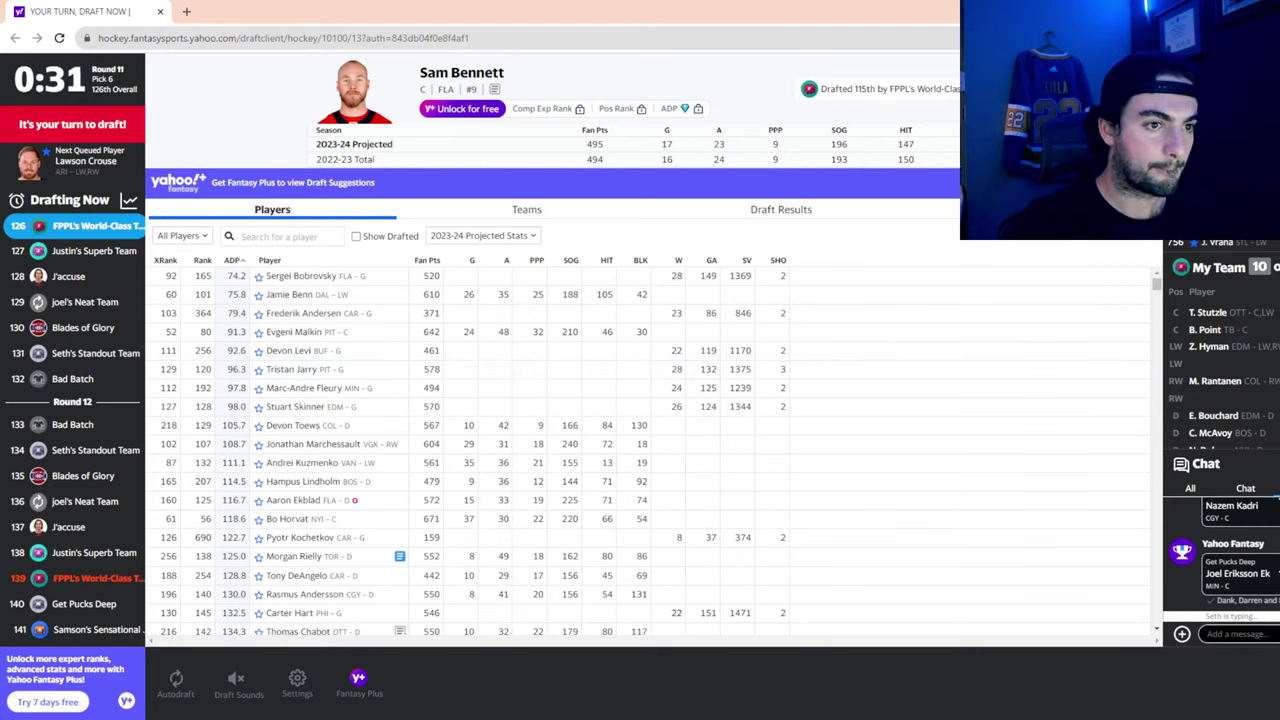
pyautogui.click(1005, 140)
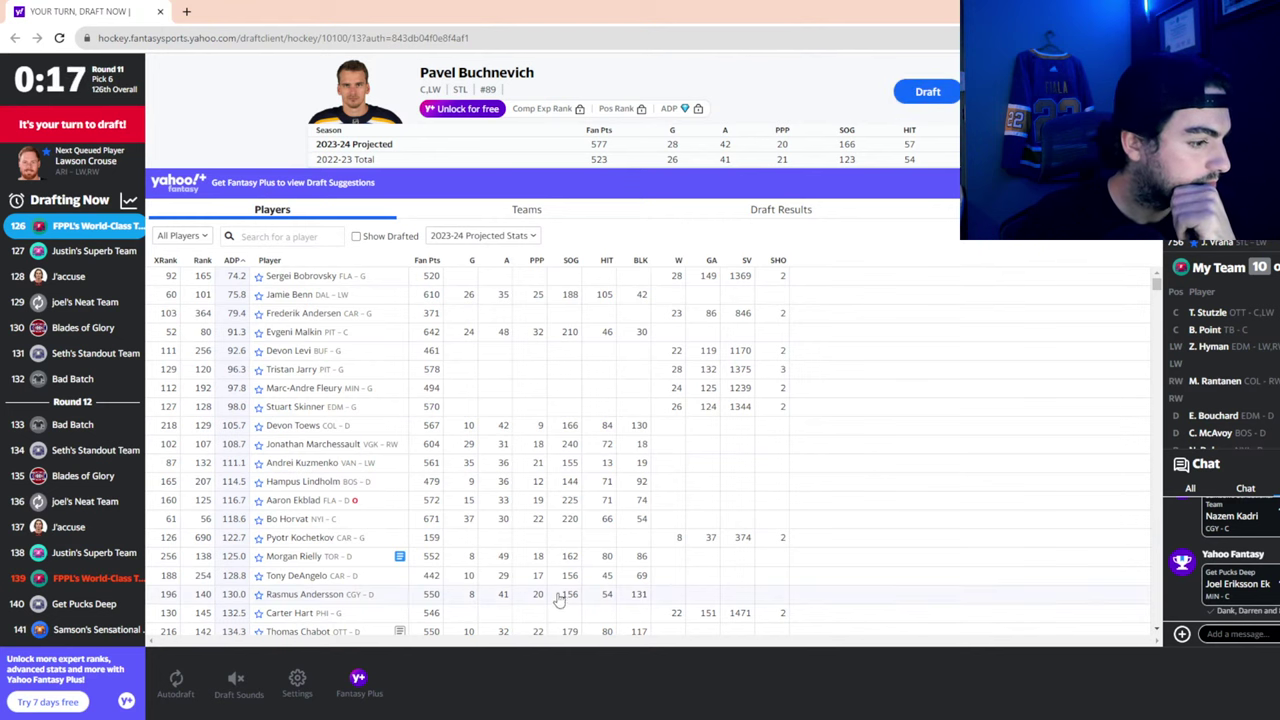
pyautogui.click(760, 594)
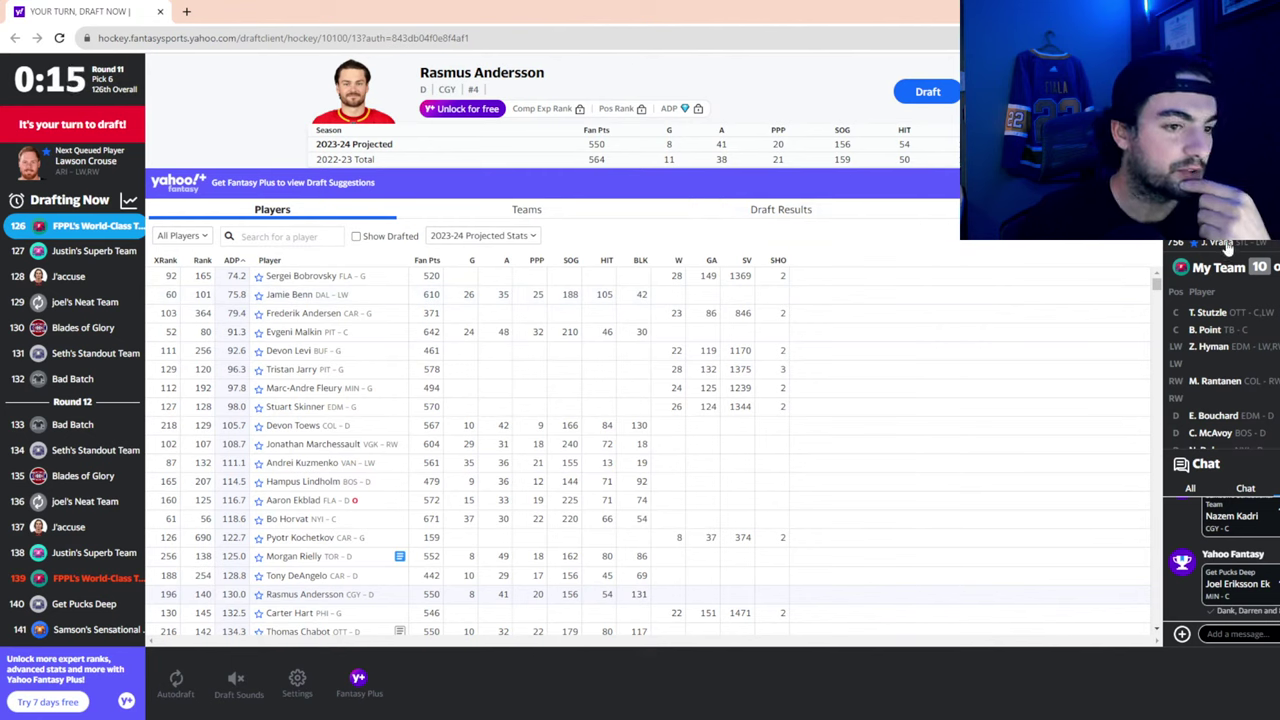
pyautogui.scroll(-1, 1233, 328)
pyautogui.click(928, 91)
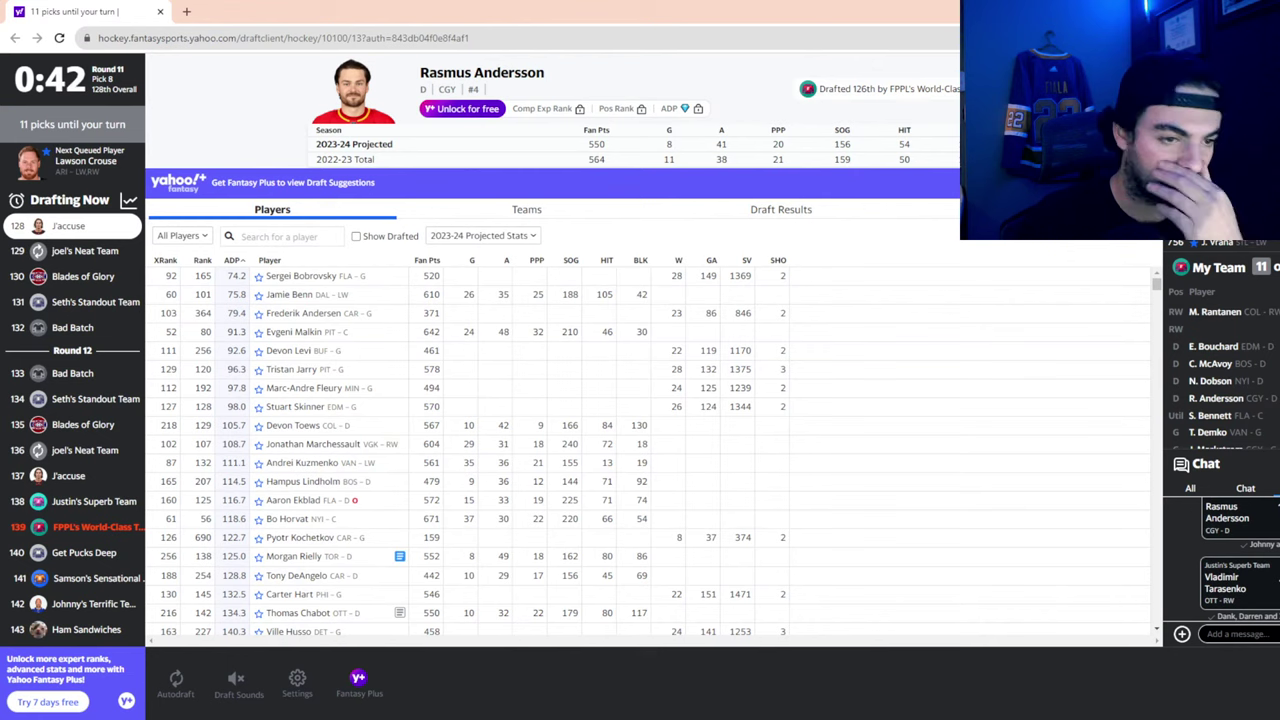
# Examine the roster's remaining open positions and the available players by ADP for the 139th overall pick
pyautogui.scroll(-2, 1220, 370)
pyautogui.scroll(4, 1220, 370)
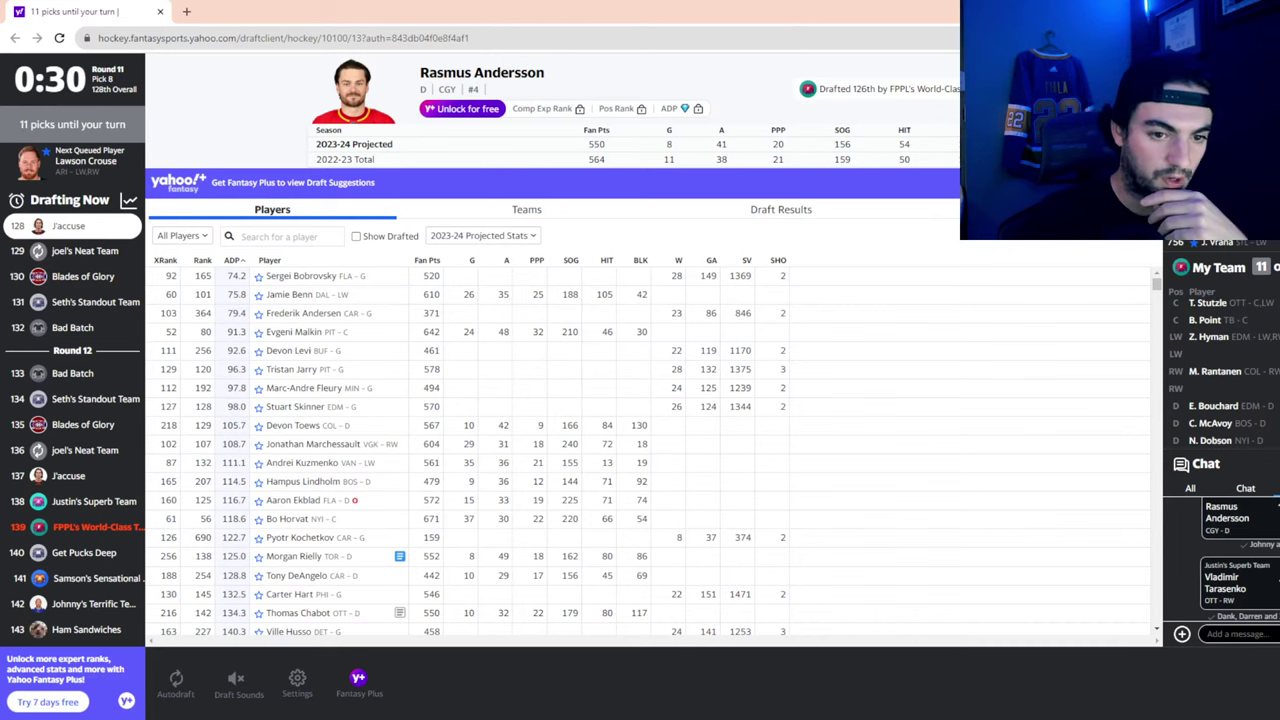
pyautogui.scroll(-1, 628, 508)
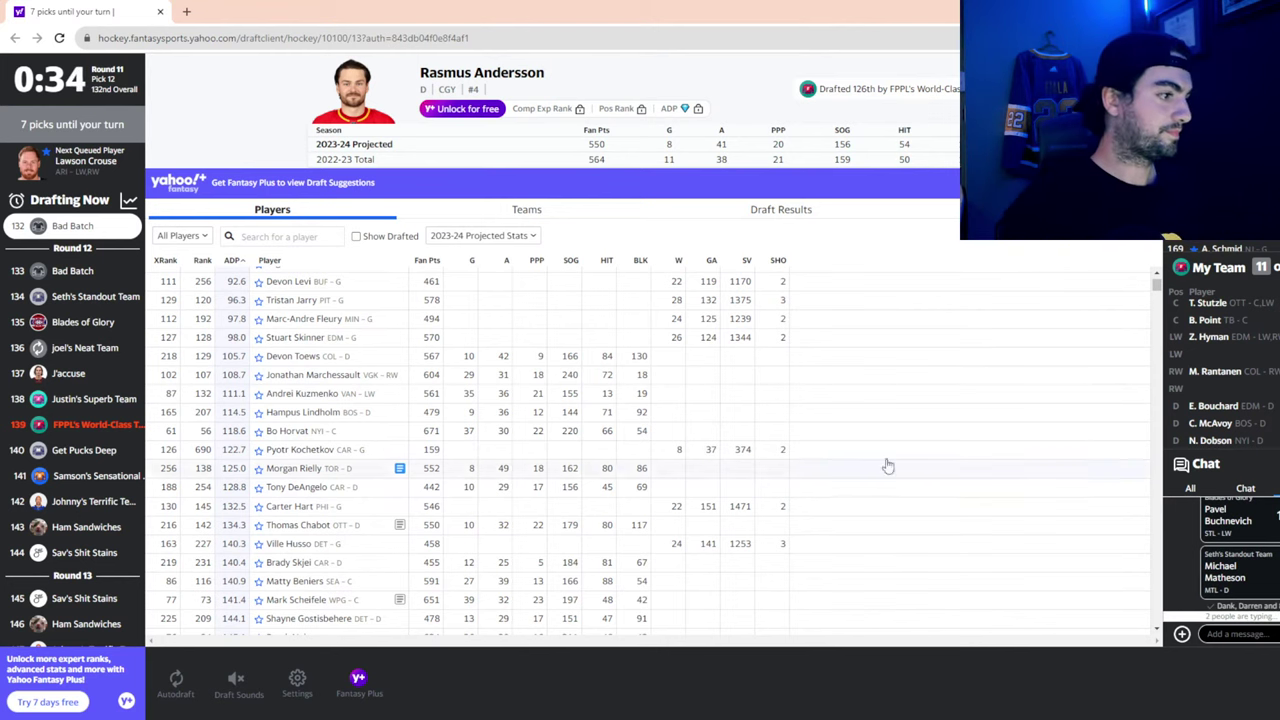
pyautogui.scroll(-3, 399, 433)
pyautogui.scroll(6, 399, 433)
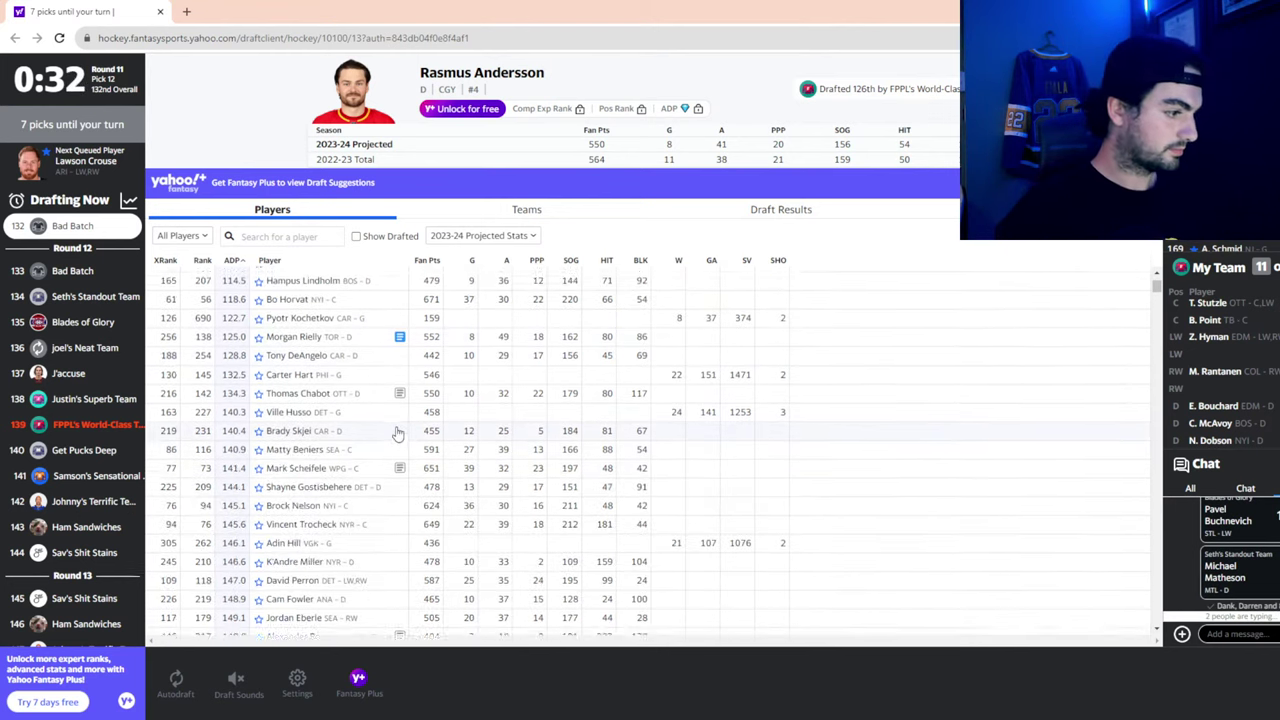
# Search the players for "be" to check who is still available, and clear the search
pyautogui.click(293, 237)
pyautogui.write('be')
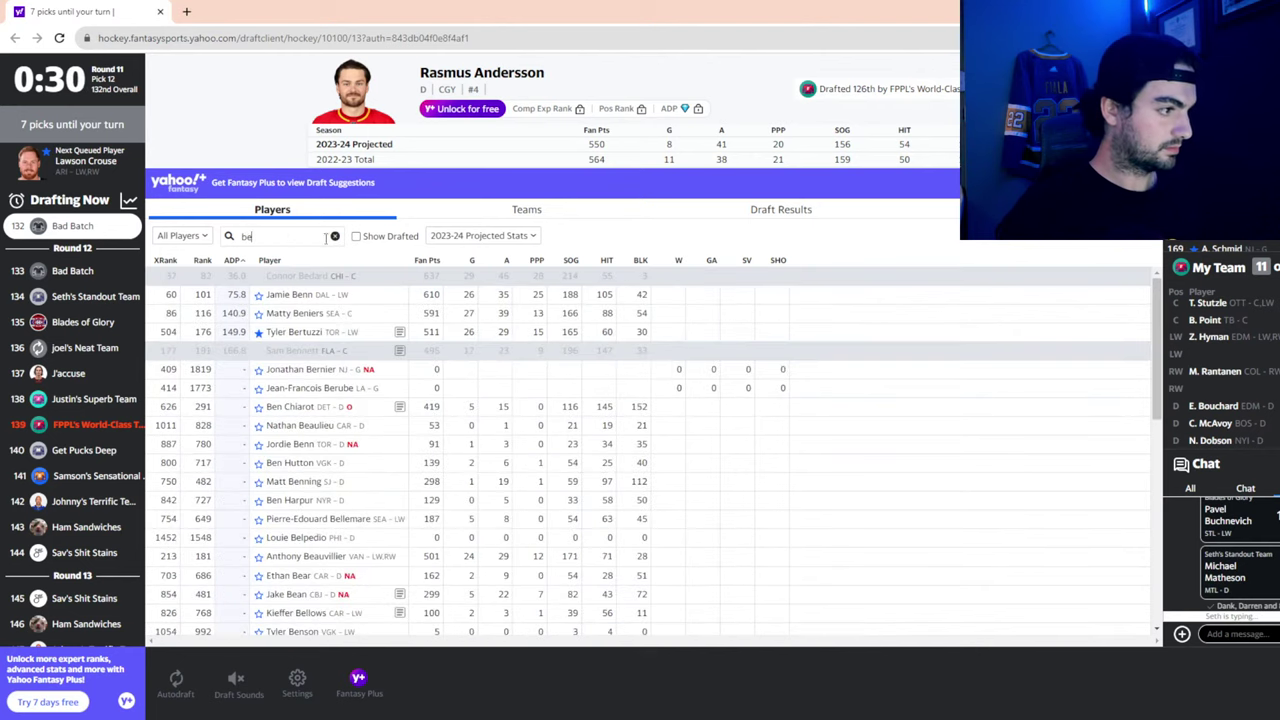
pyautogui.click(335, 236)
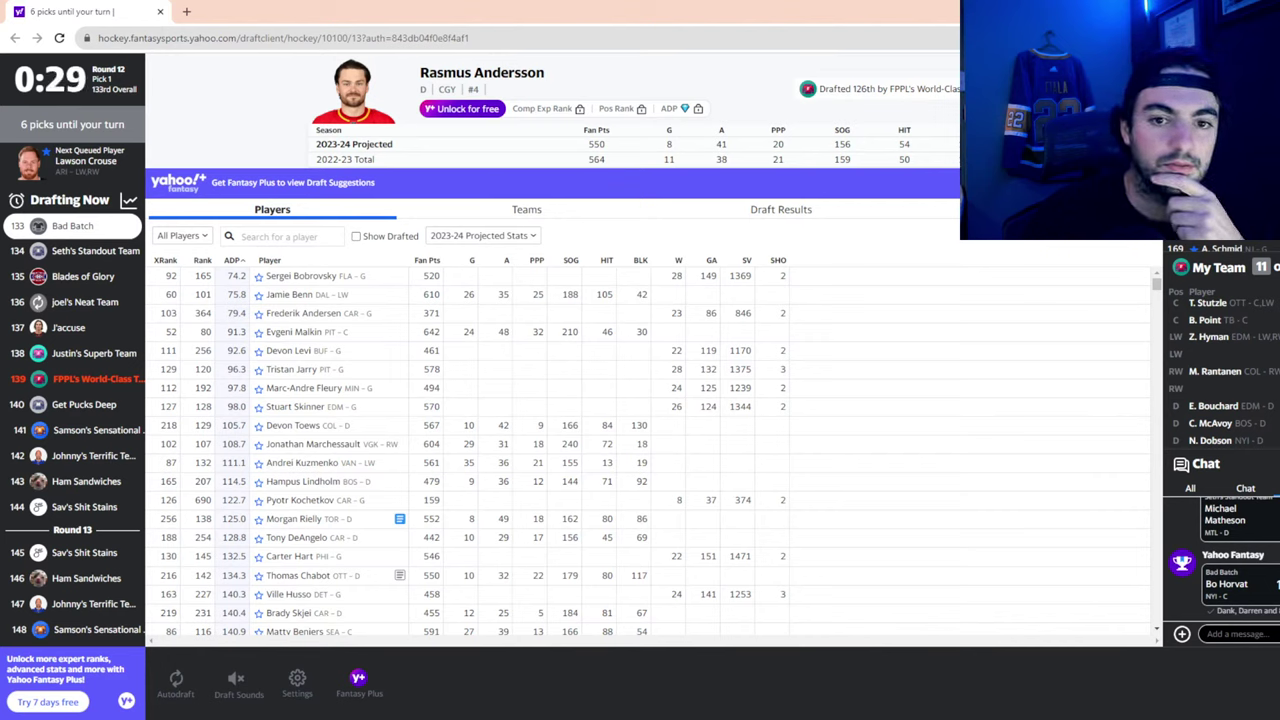
# Switch to the NHL Player Projections spreadsheet, review the undrafted players by total fantasy points, and return to the Yahoo draft
pyautogui.hotkey('alt', 'Tab')
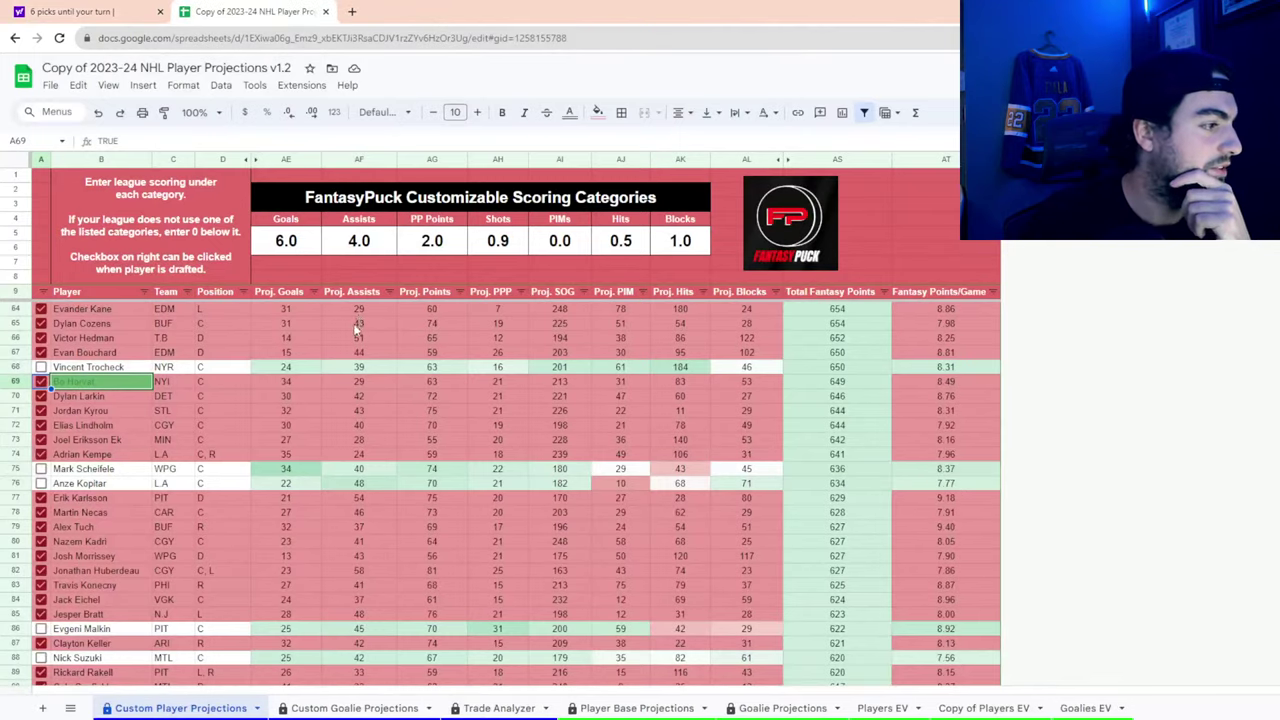
pyautogui.scroll(-6, 337, 385)
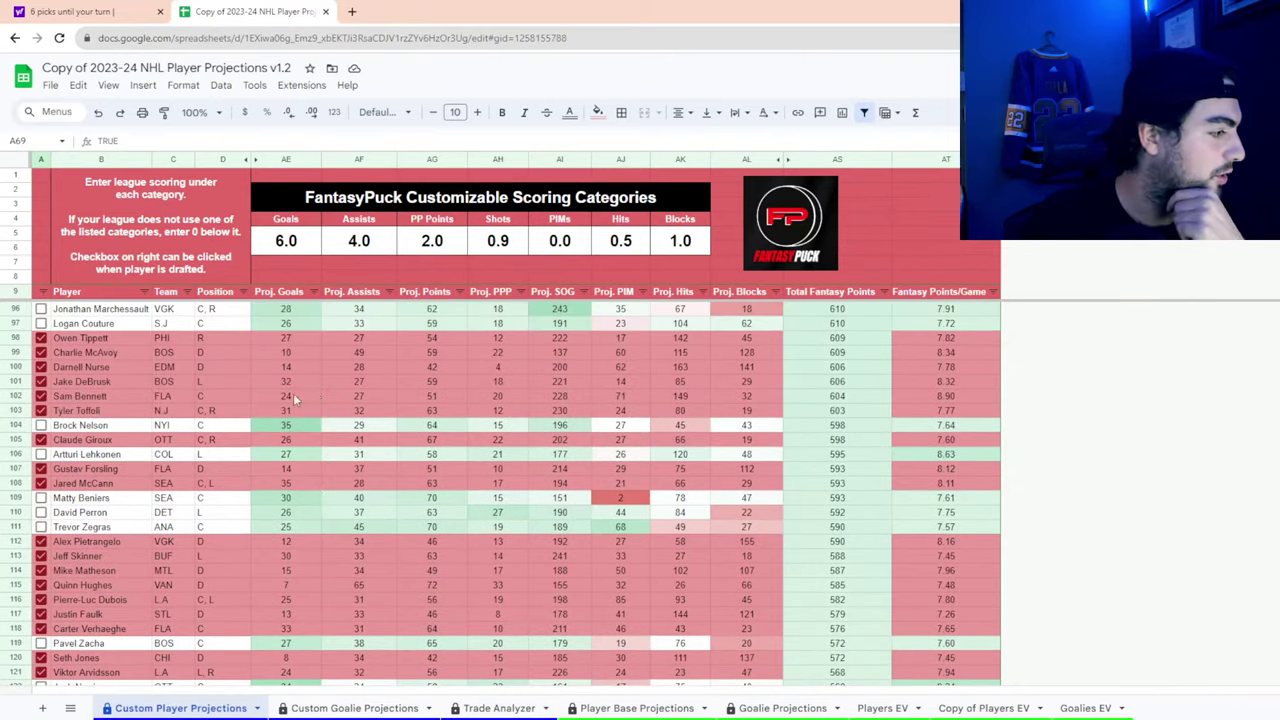
pyautogui.scroll(12, 97, 507)
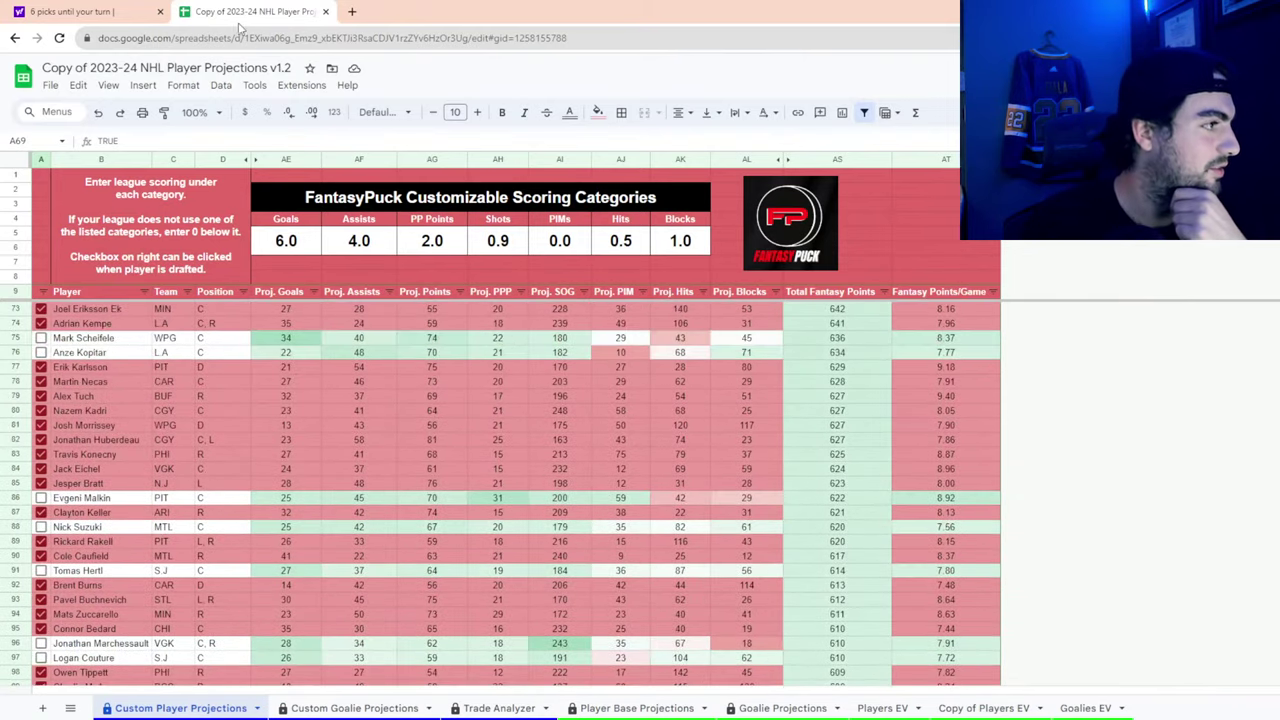
pyautogui.hotkey('alt', 'Tab')
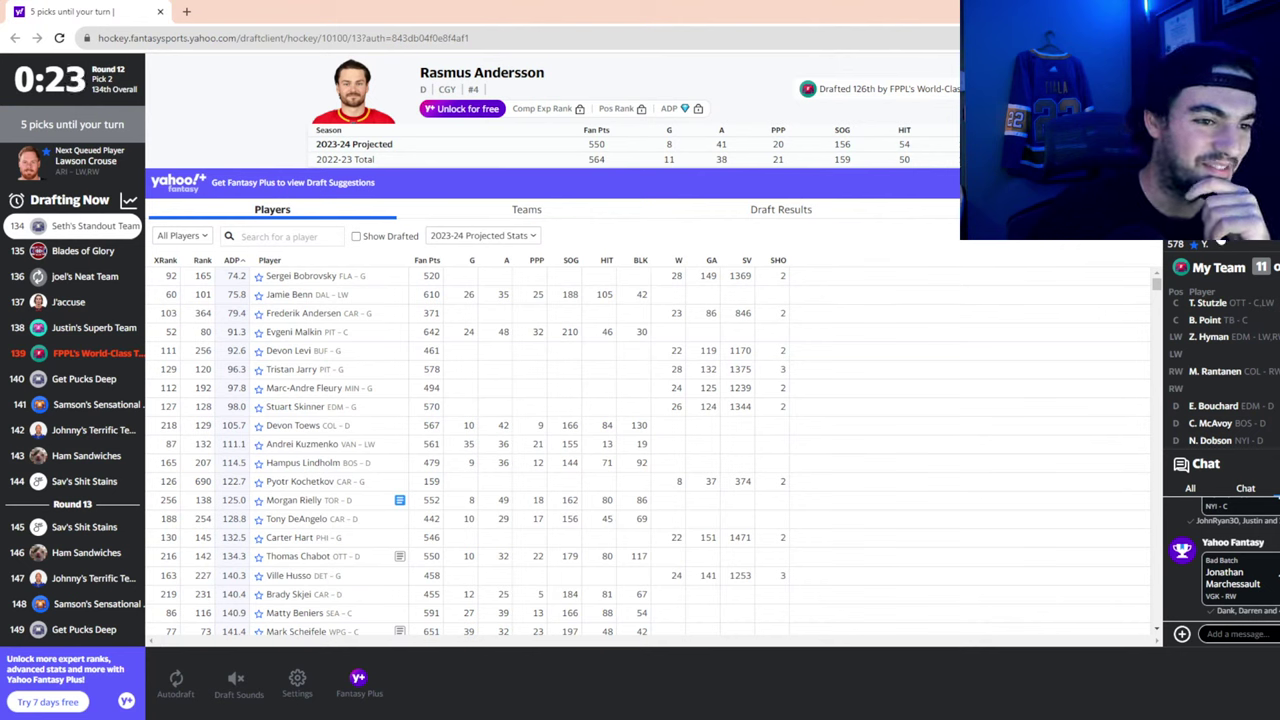
# Review the drafted roster from forwards to bench to identify the positions still open before the 139th overall pick
pyautogui.scroll(-3, 1240, 354)
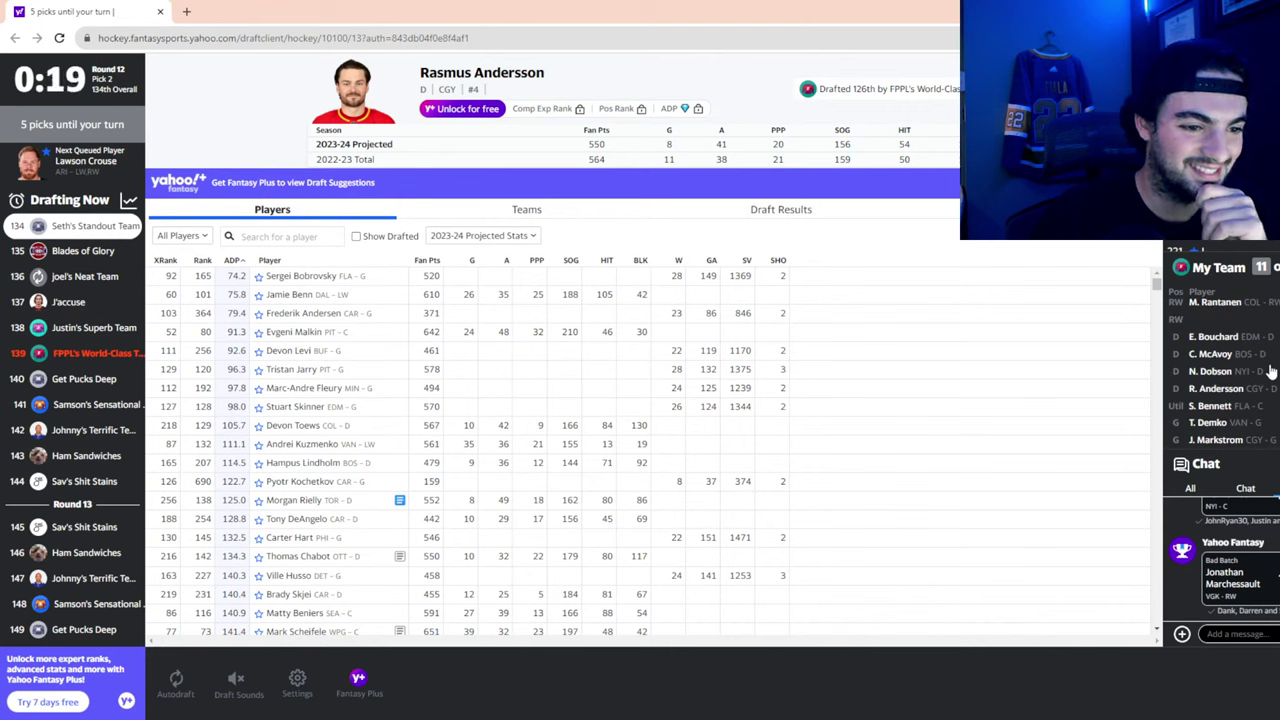
pyautogui.scroll(-3, 1271, 371)
pyautogui.scroll(3, 1271, 371)
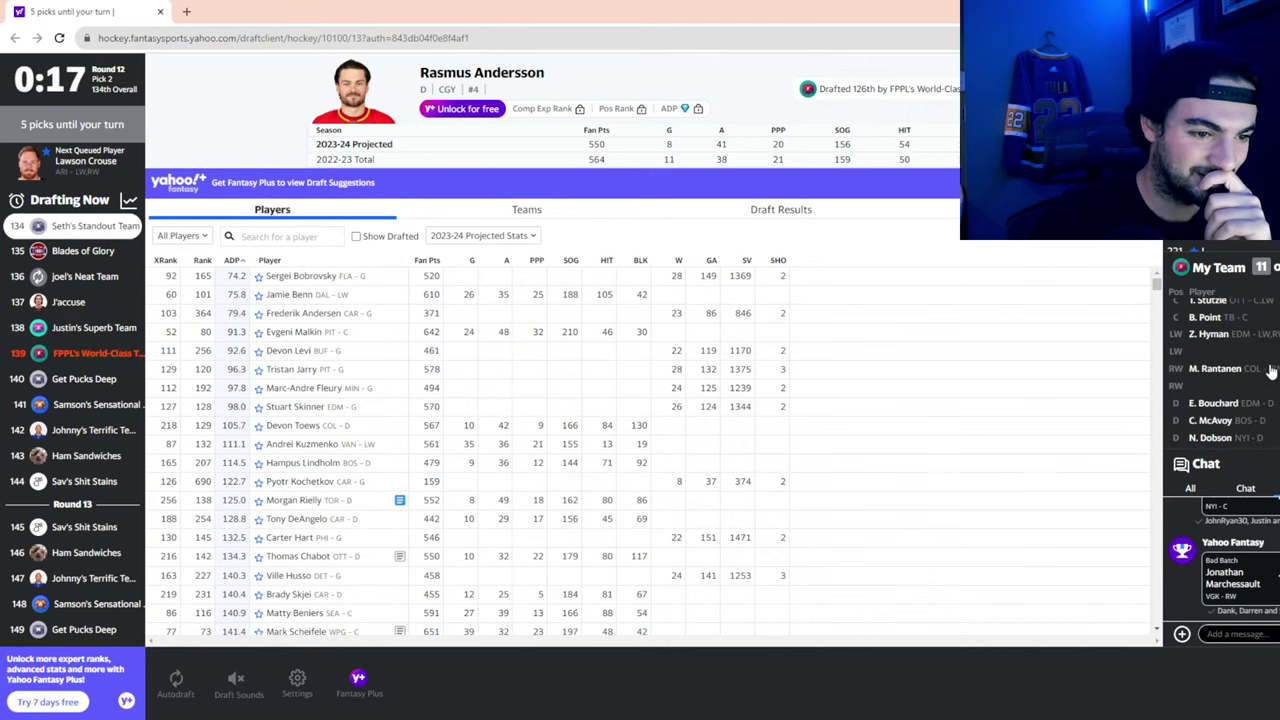
pyautogui.scroll(-3, 1271, 371)
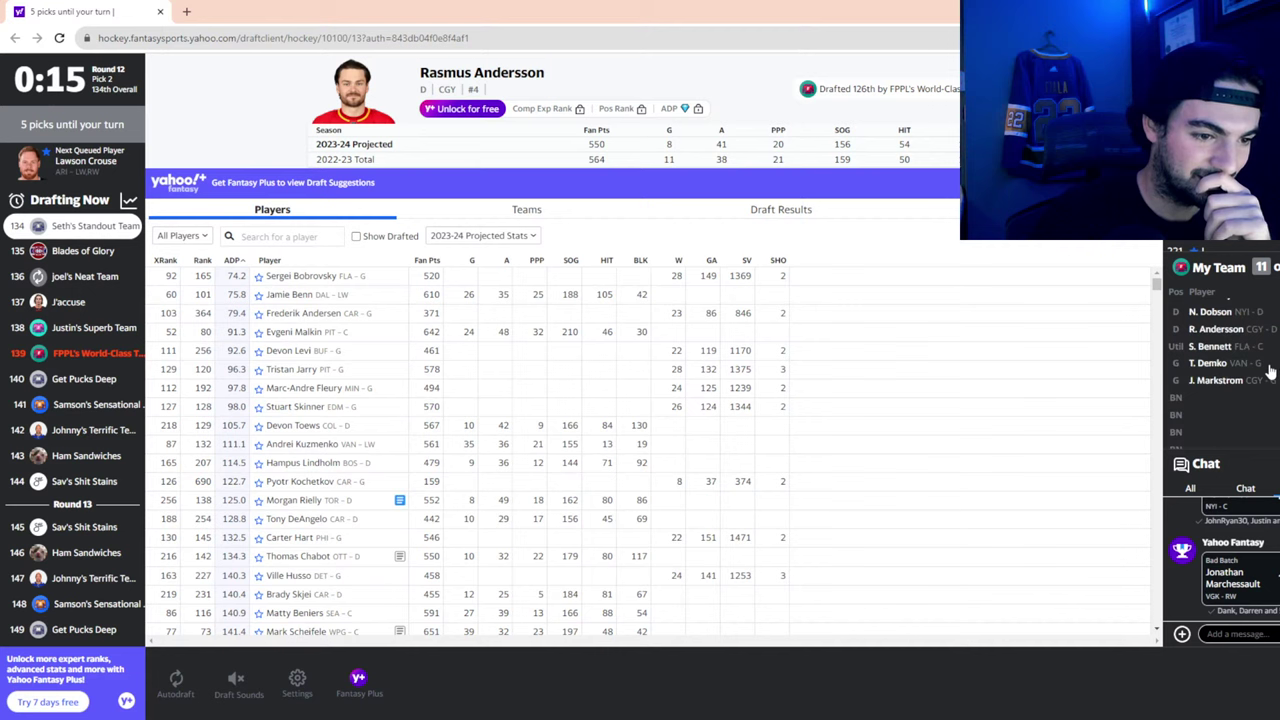
pyautogui.scroll(5, 1271, 371)
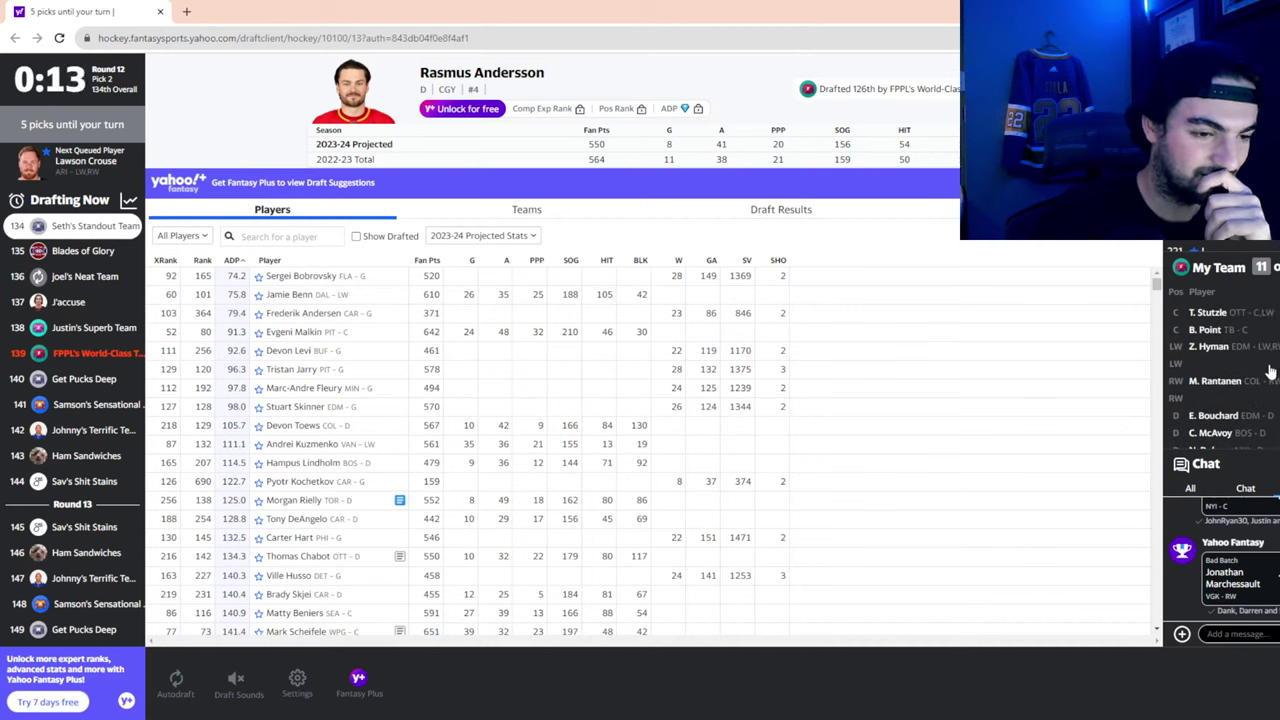
pyautogui.scroll(-5, 1271, 371)
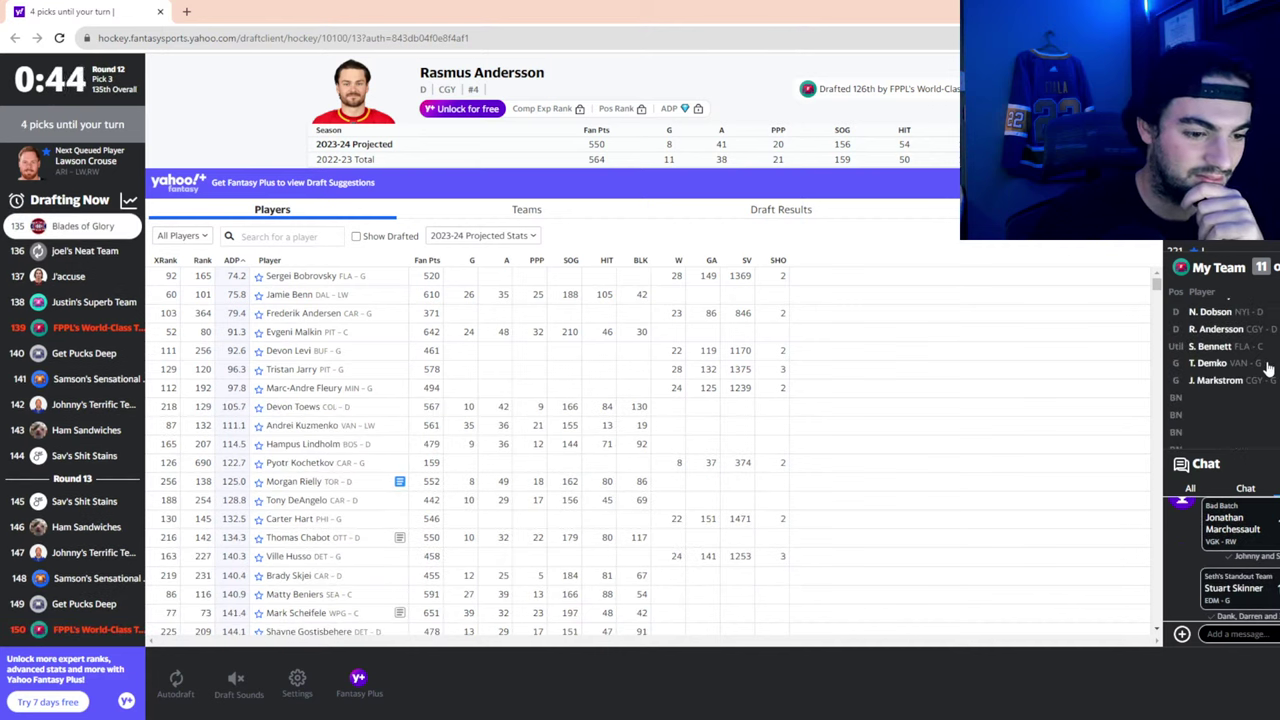
pyautogui.scroll(5, 1268, 369)
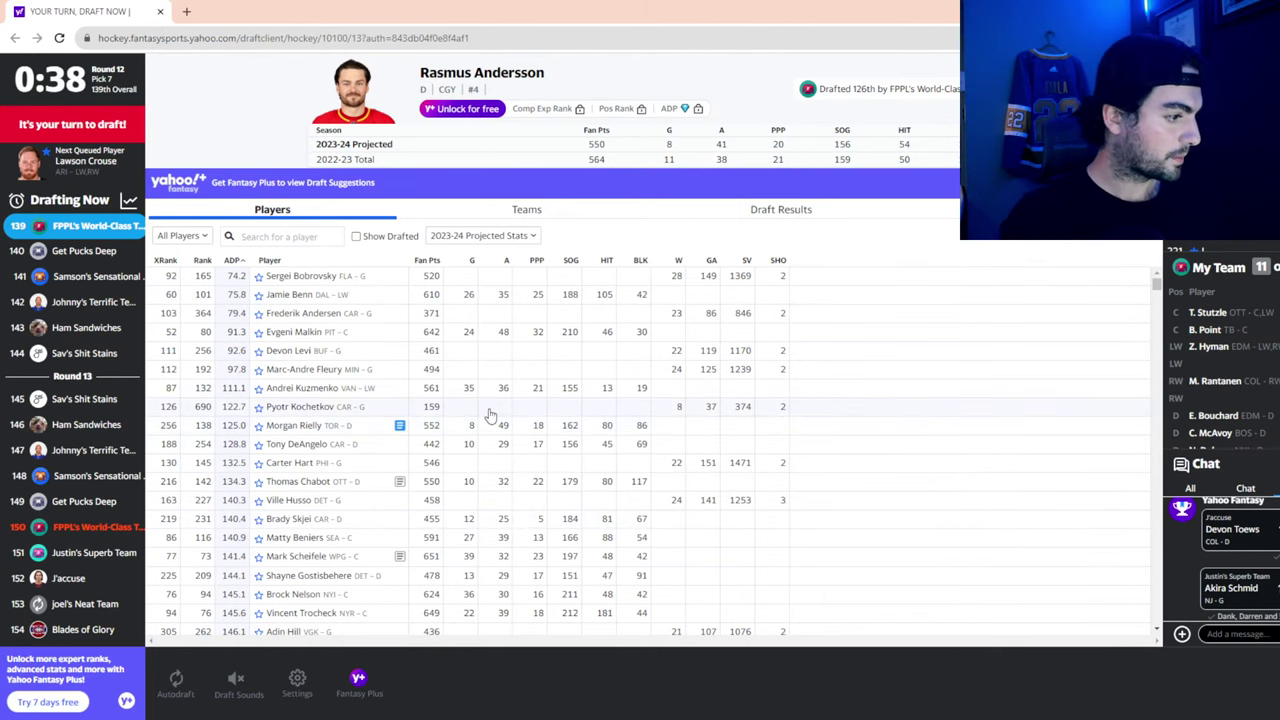
# Compare the available players by ADP and projected stats, and draft Jake Sanderson with the 139th overall pick
pyautogui.scroll(-2, 490, 415)
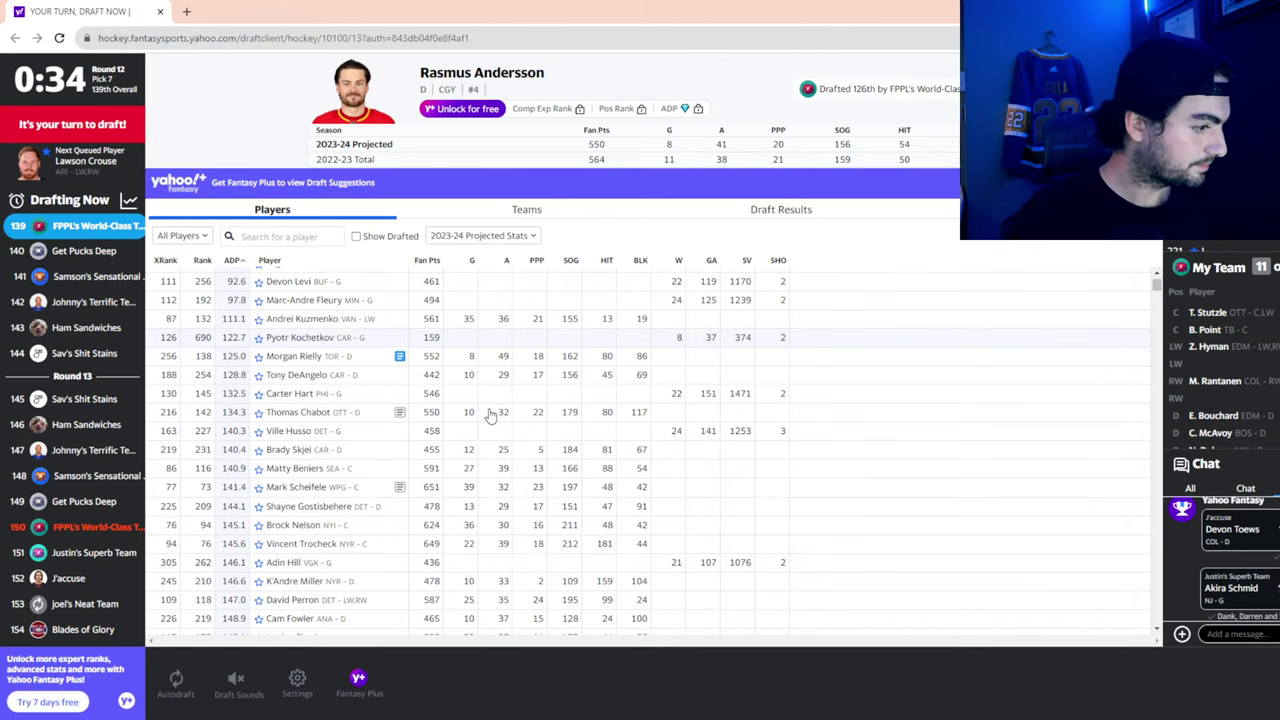
pyautogui.scroll(-2, 490, 415)
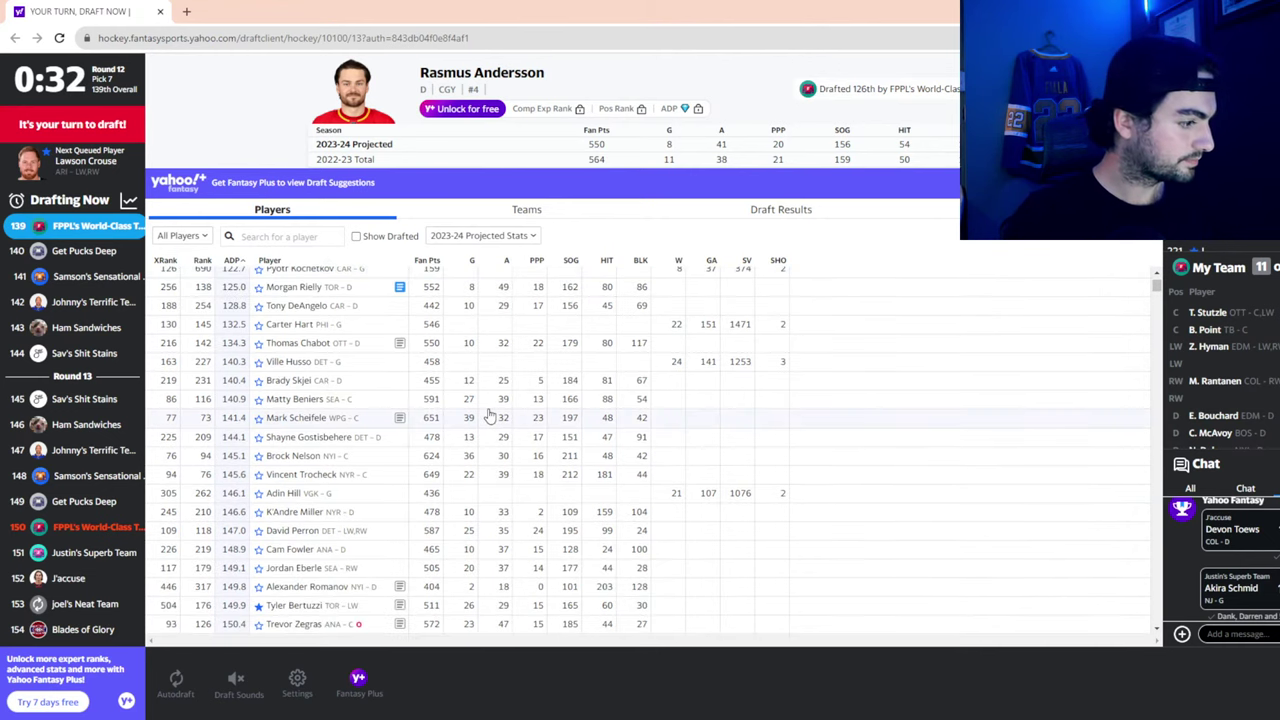
pyautogui.scroll(-6, 490, 415)
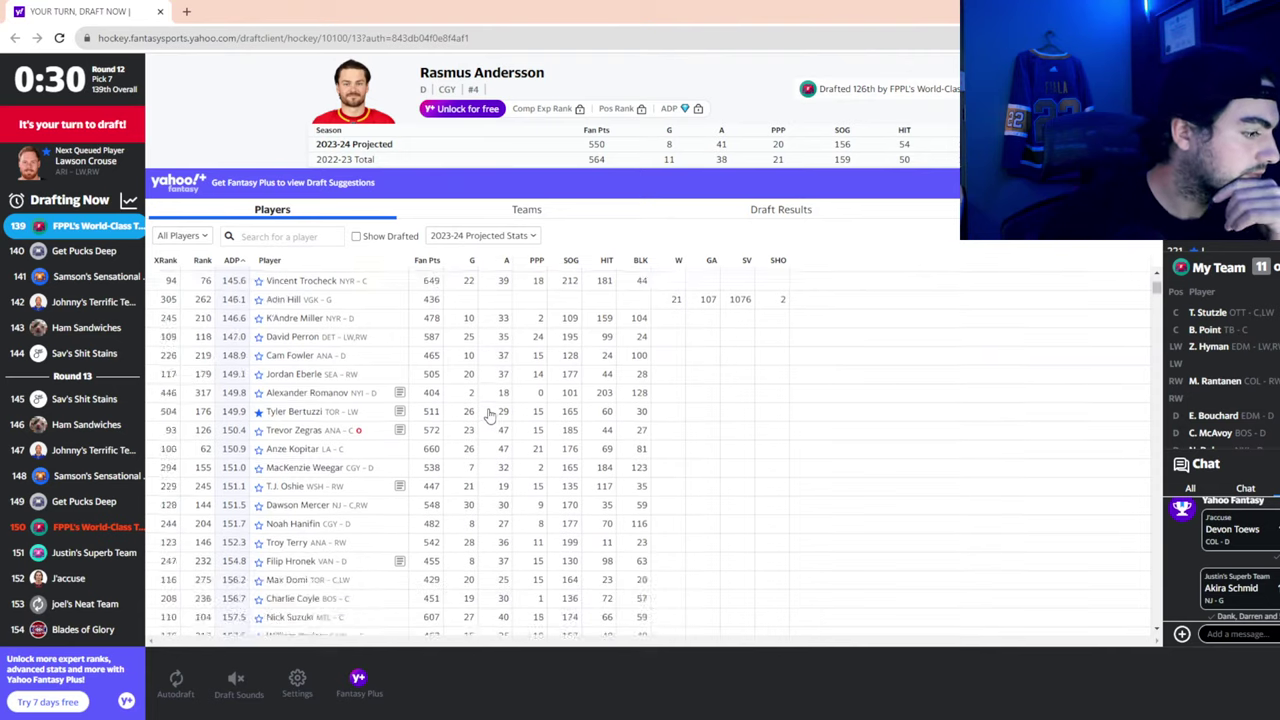
pyautogui.scroll(-3, 490, 415)
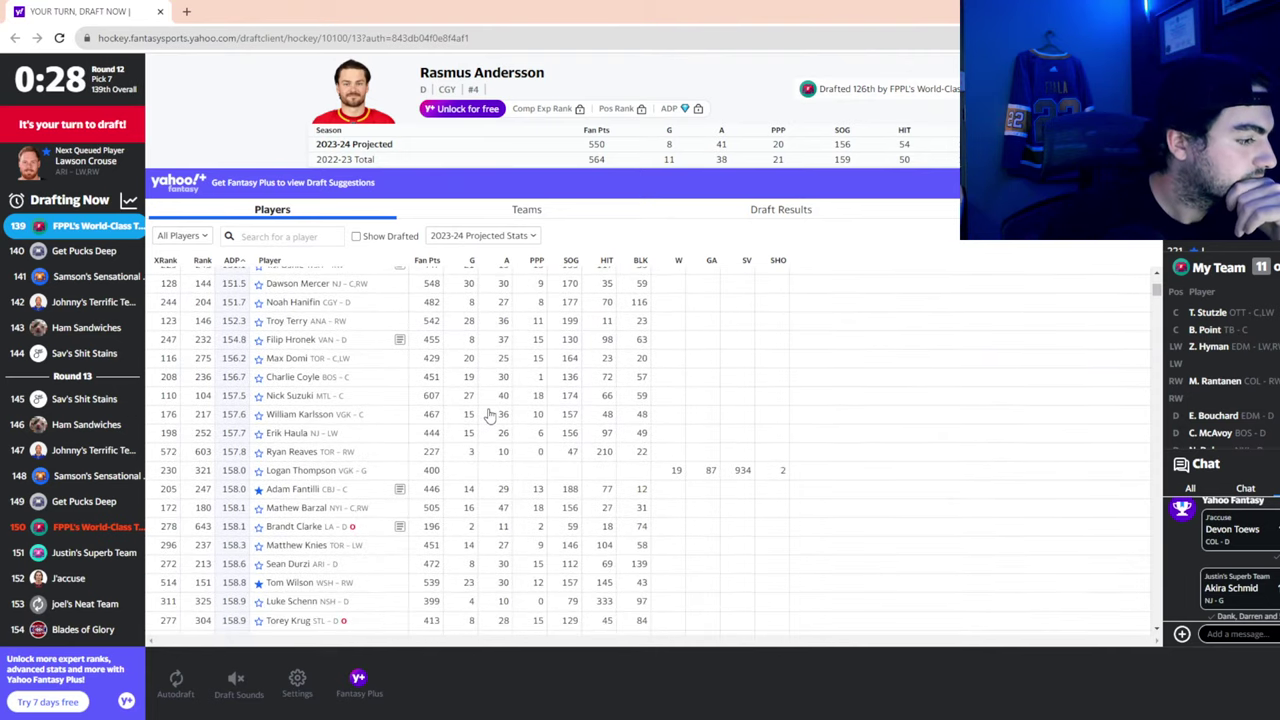
pyautogui.scroll(-3, 490, 415)
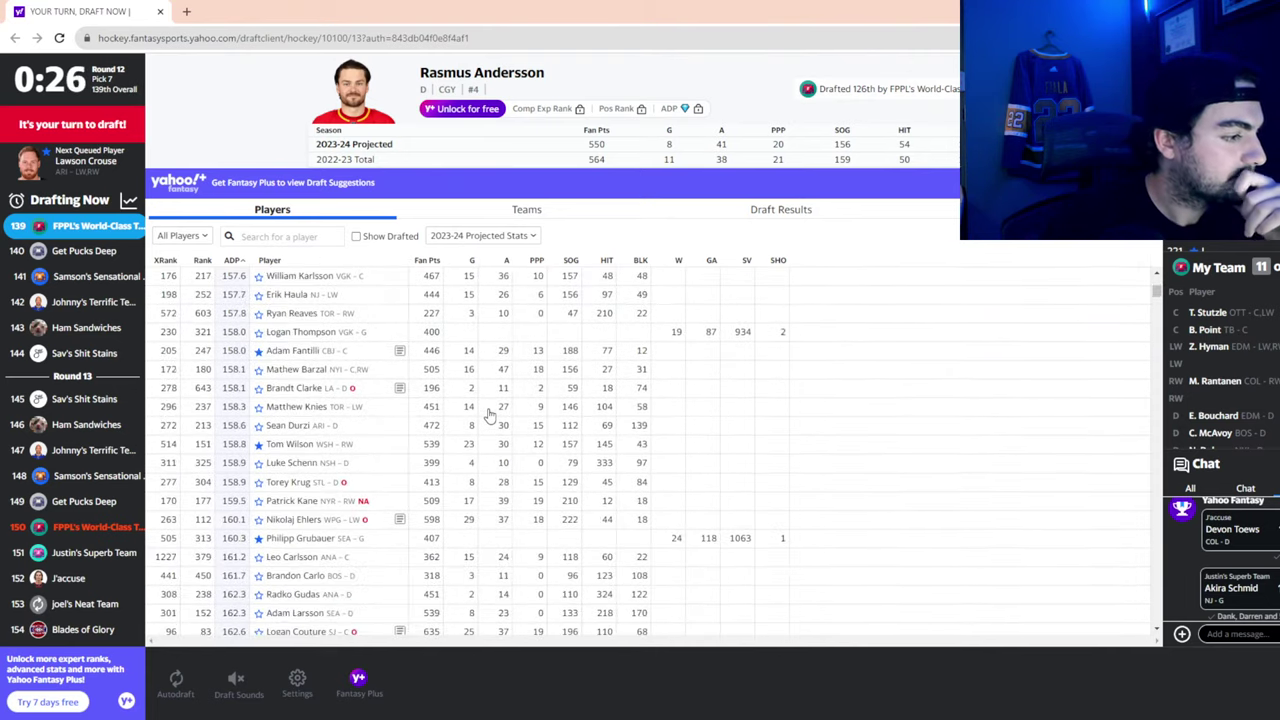
pyautogui.scroll(10, 490, 415)
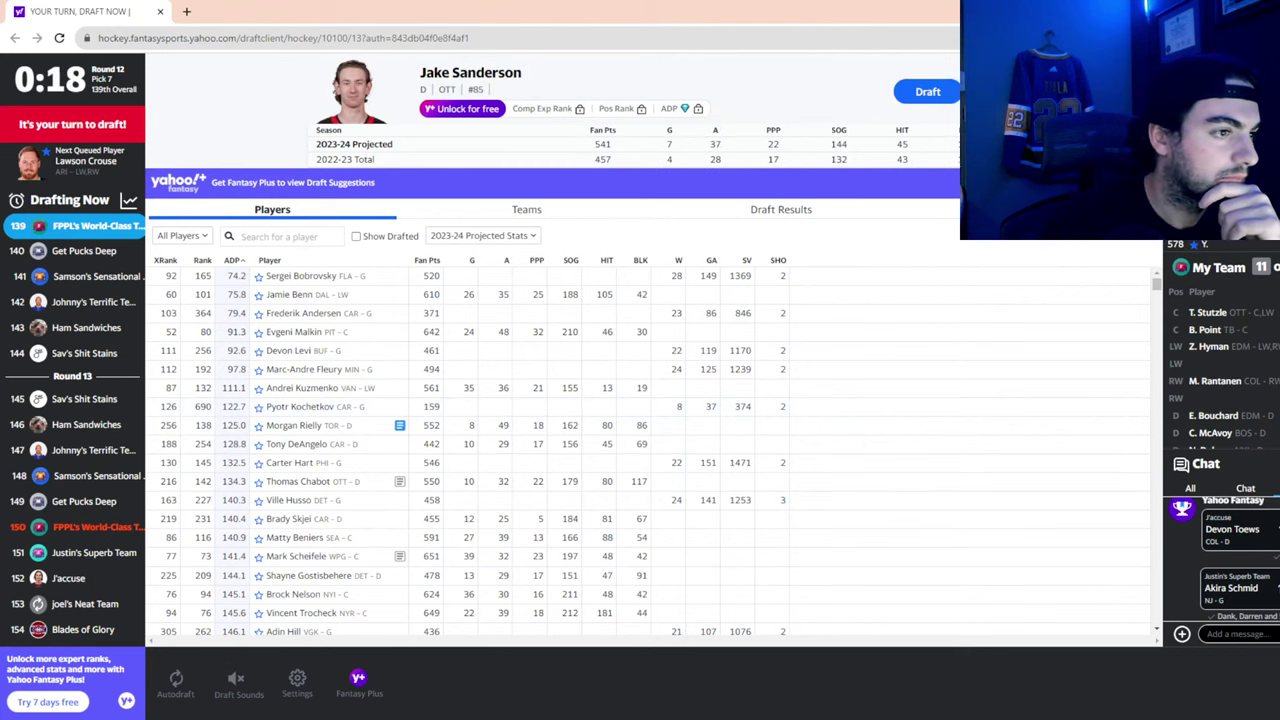
pyautogui.click(905, 97)
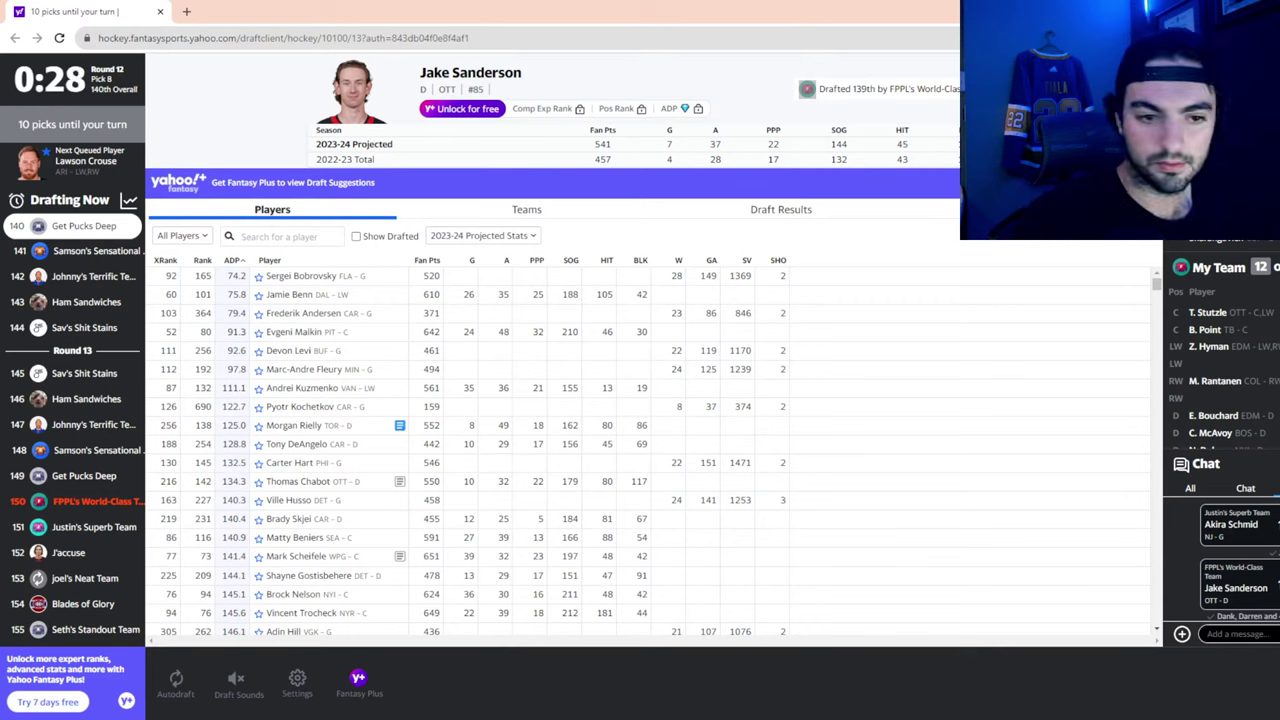
# Check which roster slot Jake Sanderson fills and which starting and bench positions are still open
pyautogui.scroll(-3, 1276, 388)
pyautogui.scroll(3, 1276, 388)
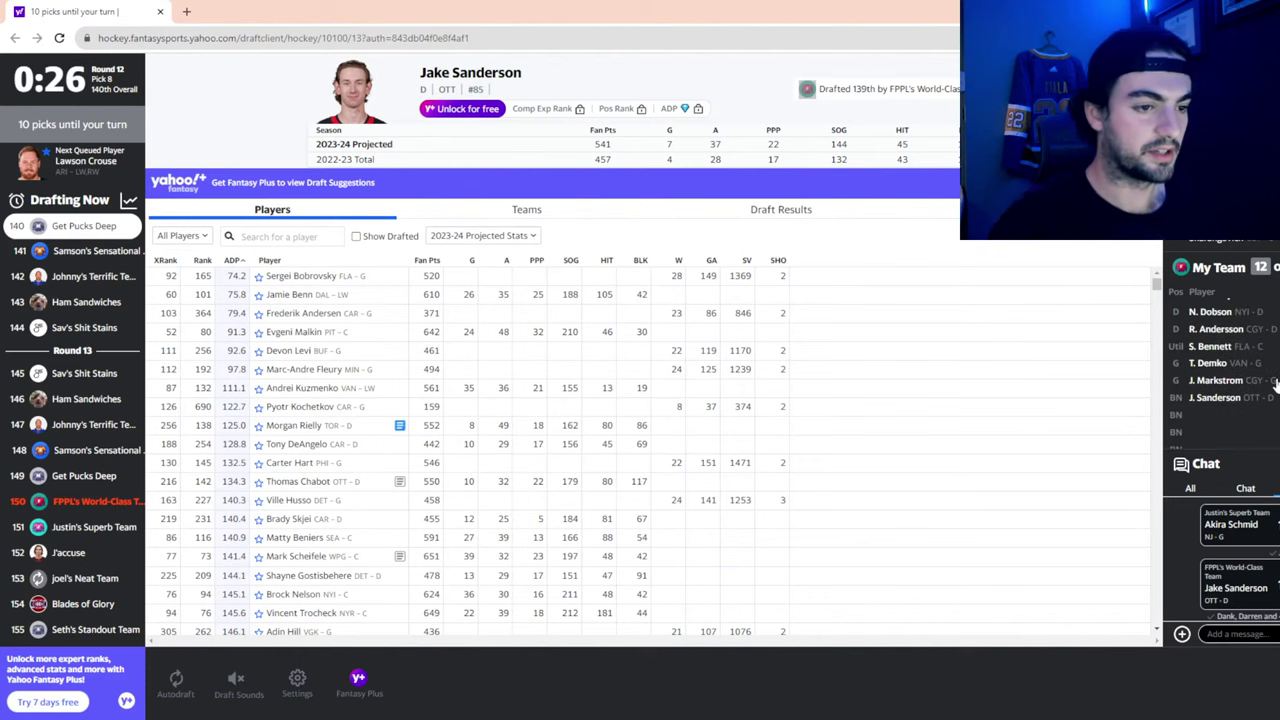
pyautogui.scroll(-3, 1276, 388)
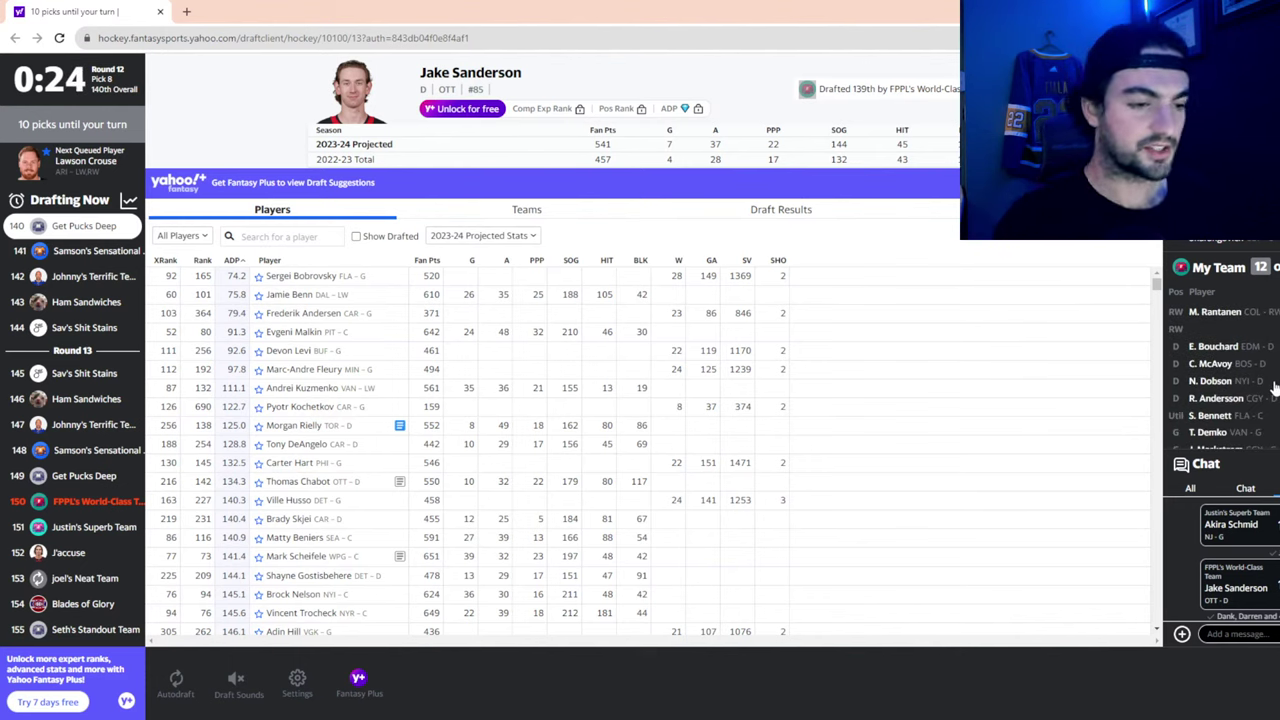
pyautogui.scroll(-2, 1276, 388)
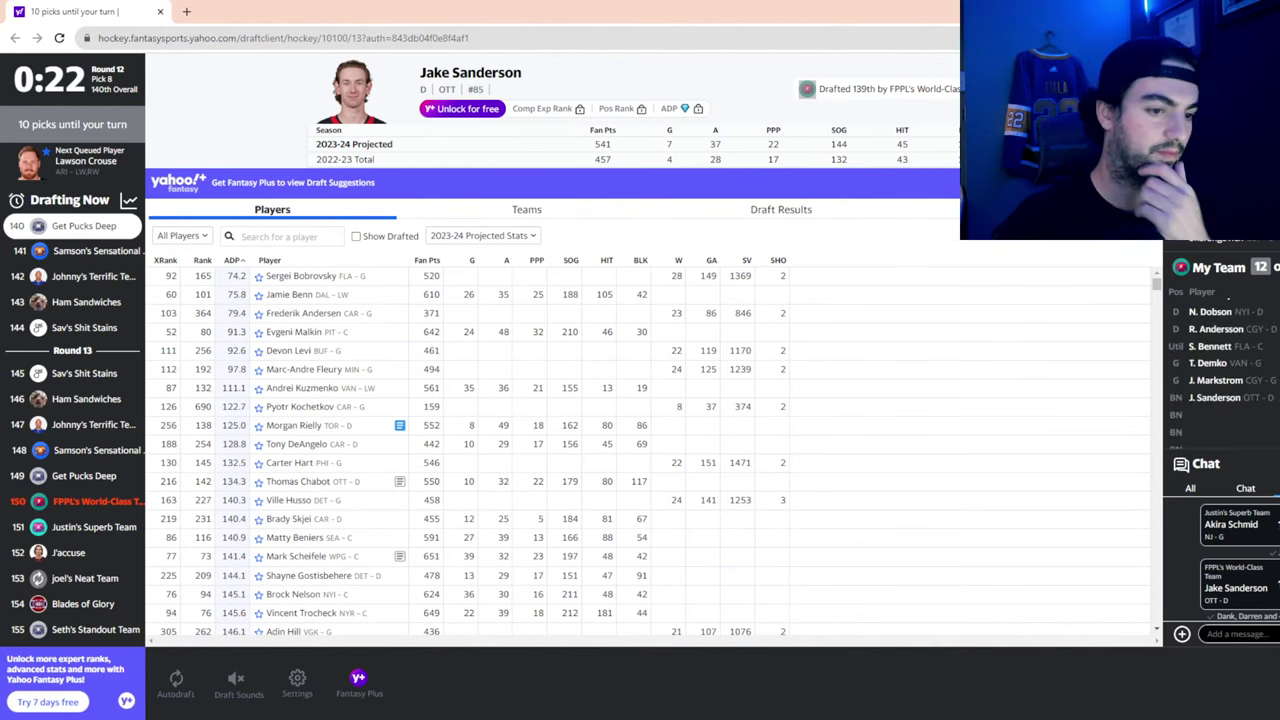
pyautogui.scroll(2, 1276, 388)
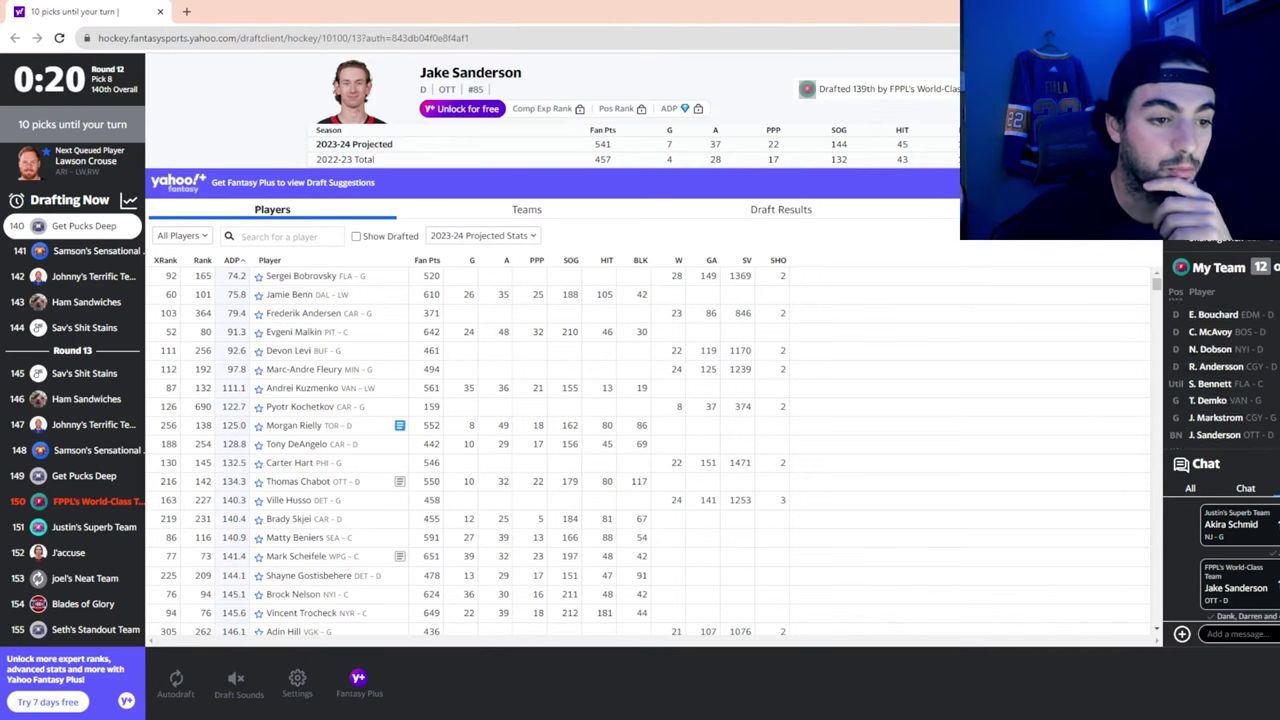
pyautogui.scroll(2, 1220, 388)
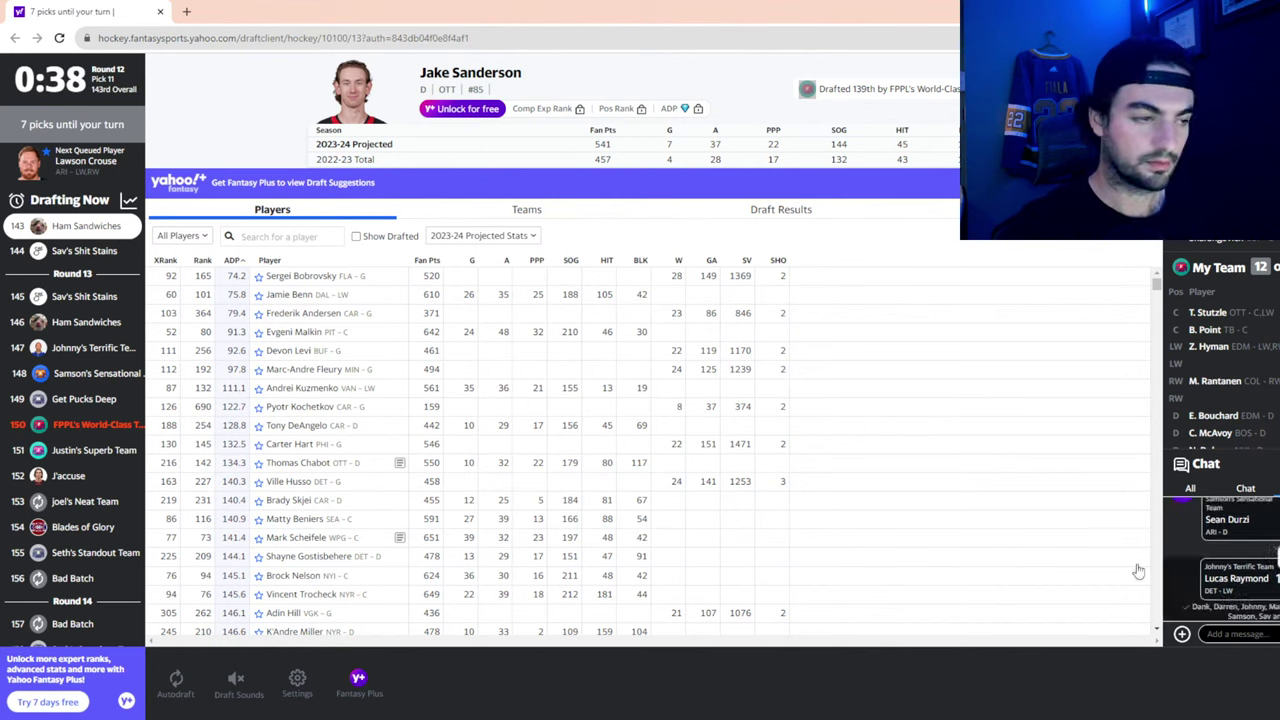
# Review the draft board, the round-by-round results and each team's projected fantasy points, and return to the player list
pyautogui.click(776, 212)
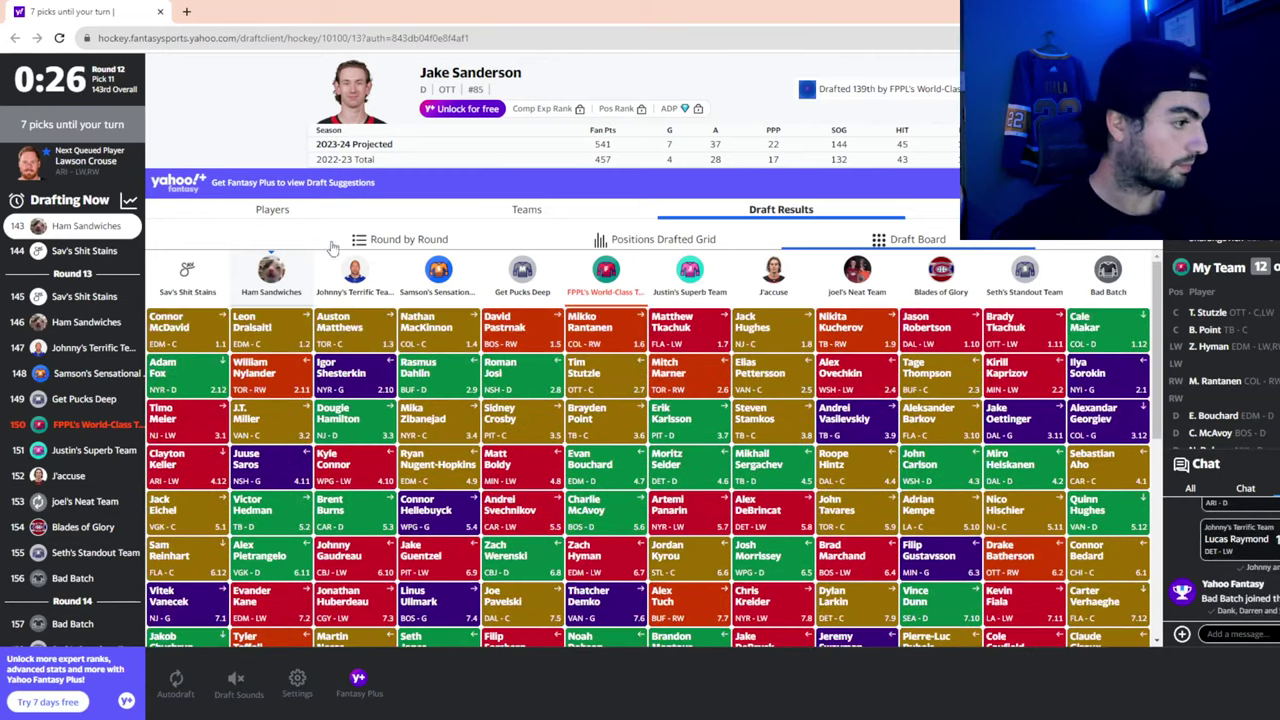
pyautogui.click(350, 250)
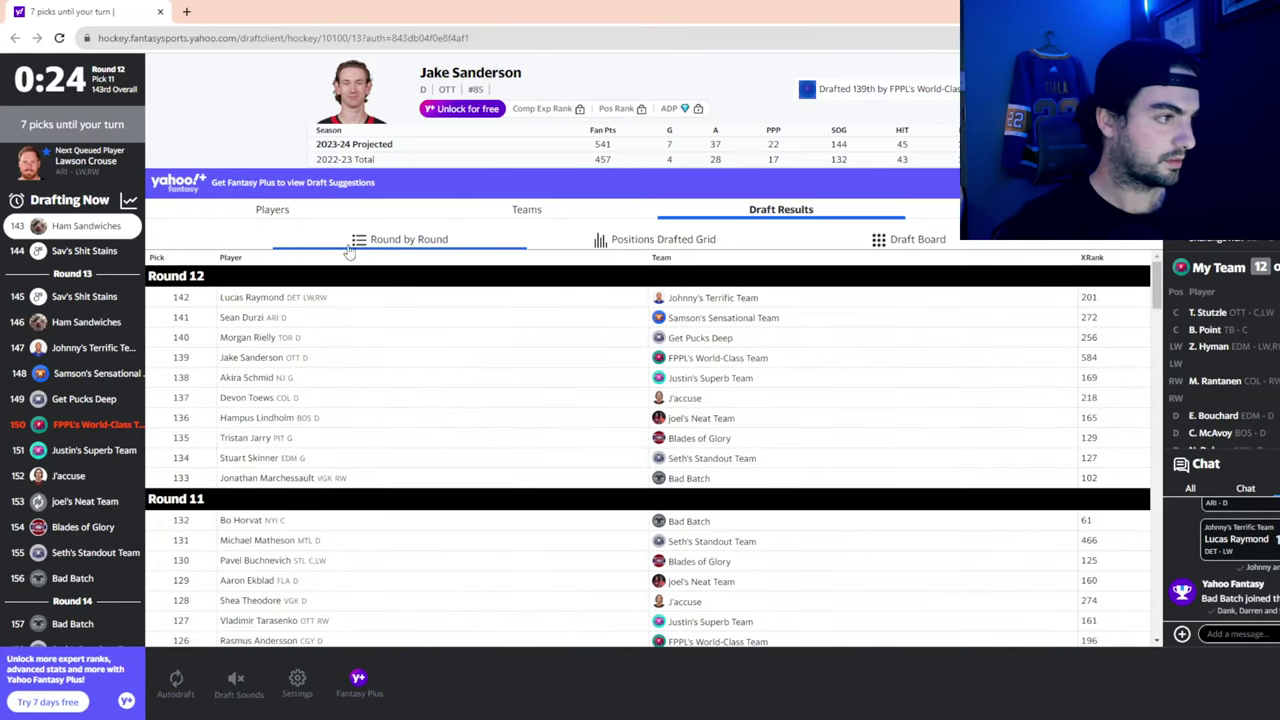
pyautogui.click(824, 224)
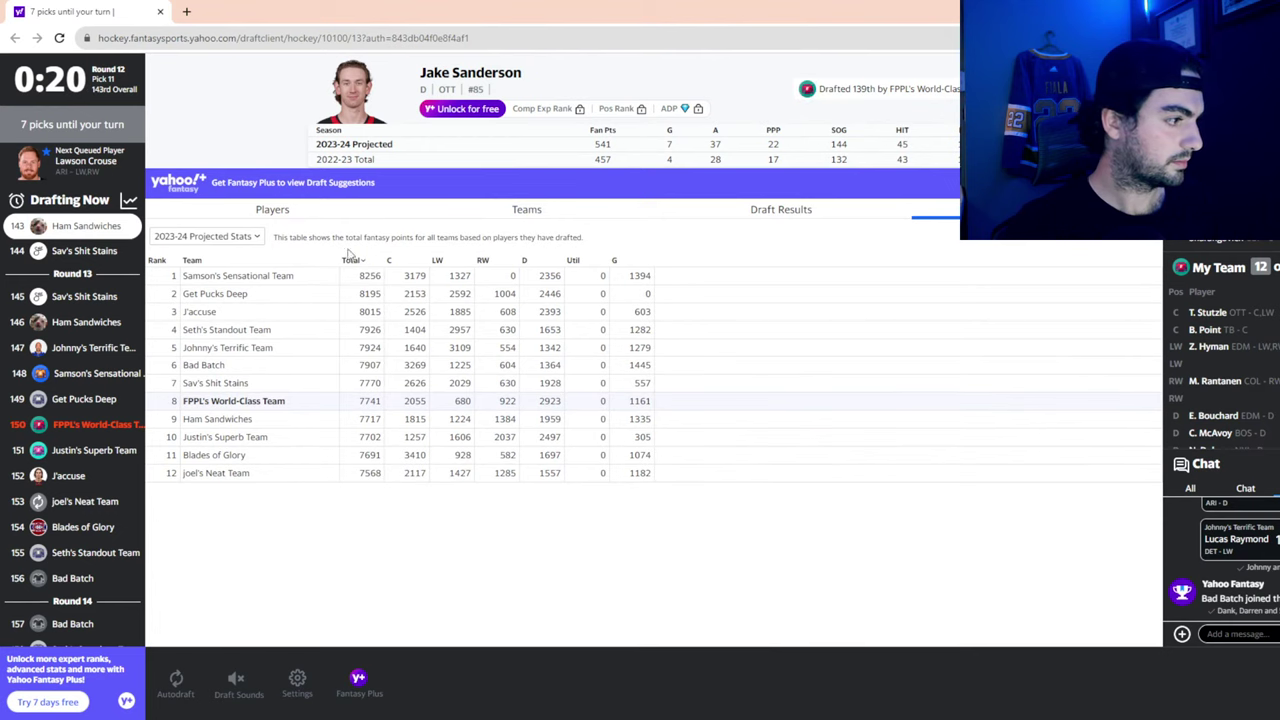
pyautogui.click(271, 211)
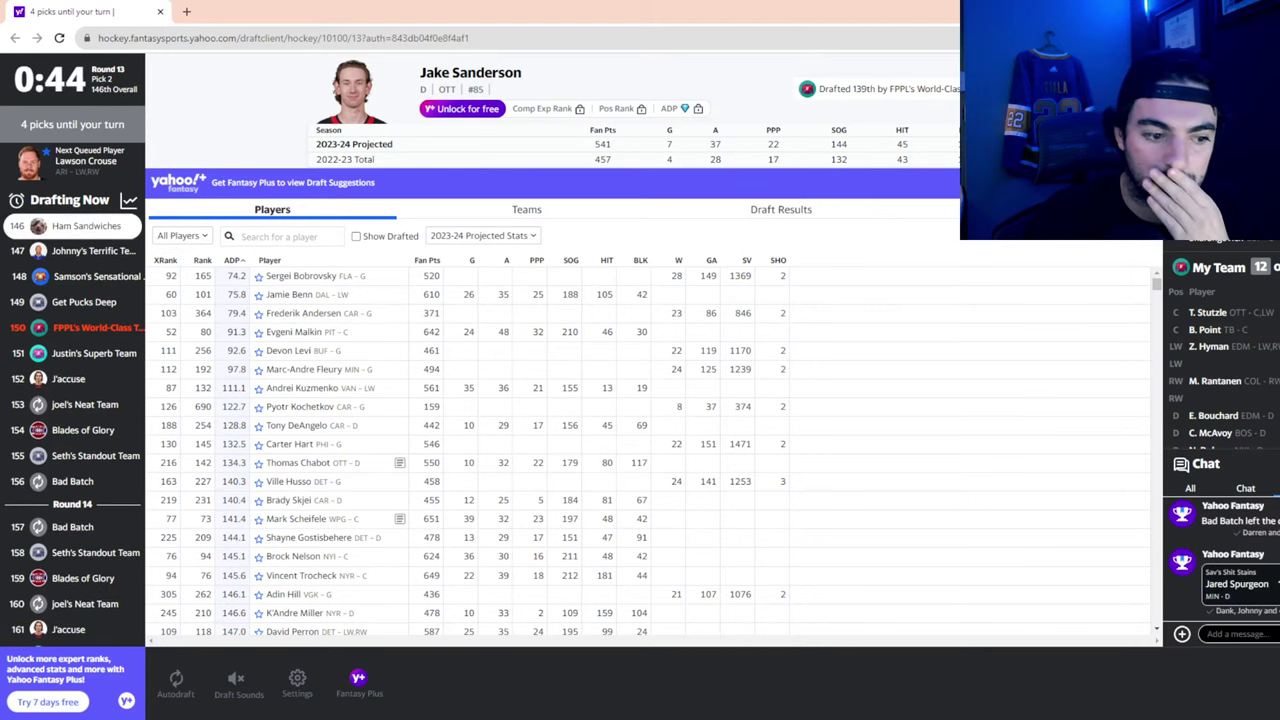
# Search the players for "tr" to check availability, and clear the search
pyautogui.click(288, 236)
pyautogui.write('tr')
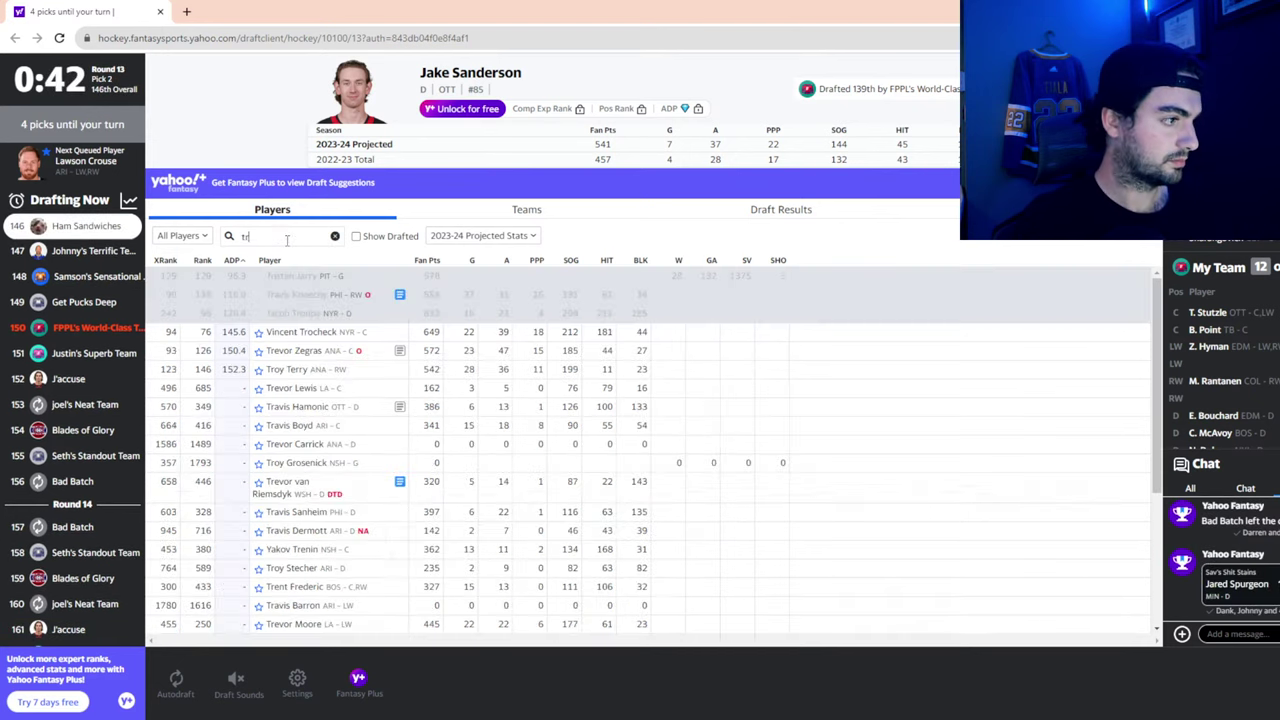
pyautogui.click(335, 236)
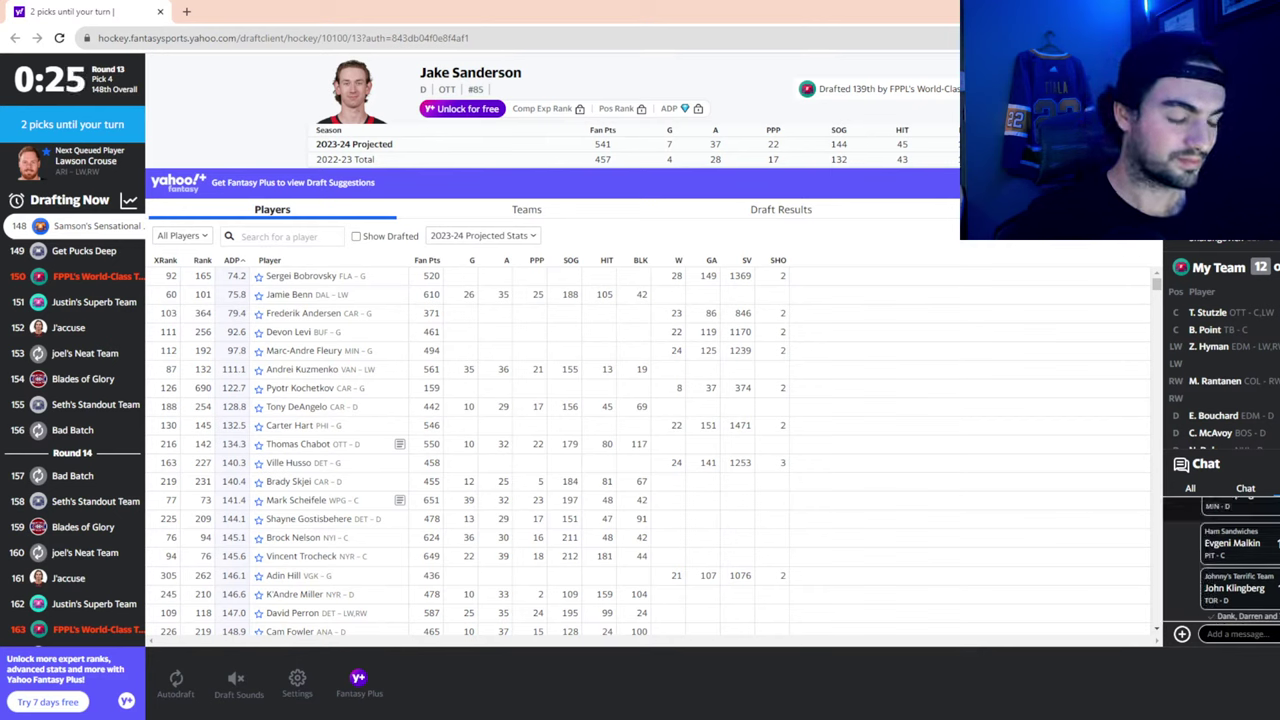
# Search the players for "tro", check the open roster slots, and draft Vincent Trocheck with the 150th overall pick
pyautogui.scroll(-3, 1257, 427)
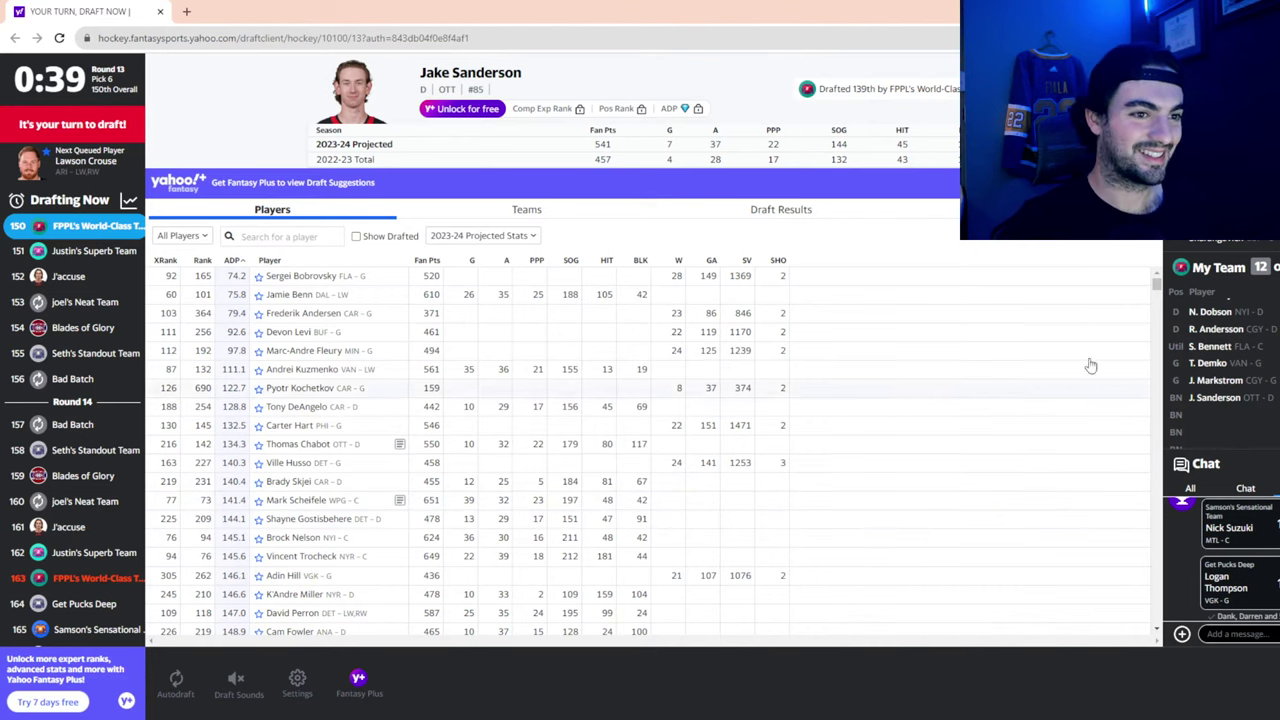
pyautogui.click(275, 236)
pyautogui.write('tro')
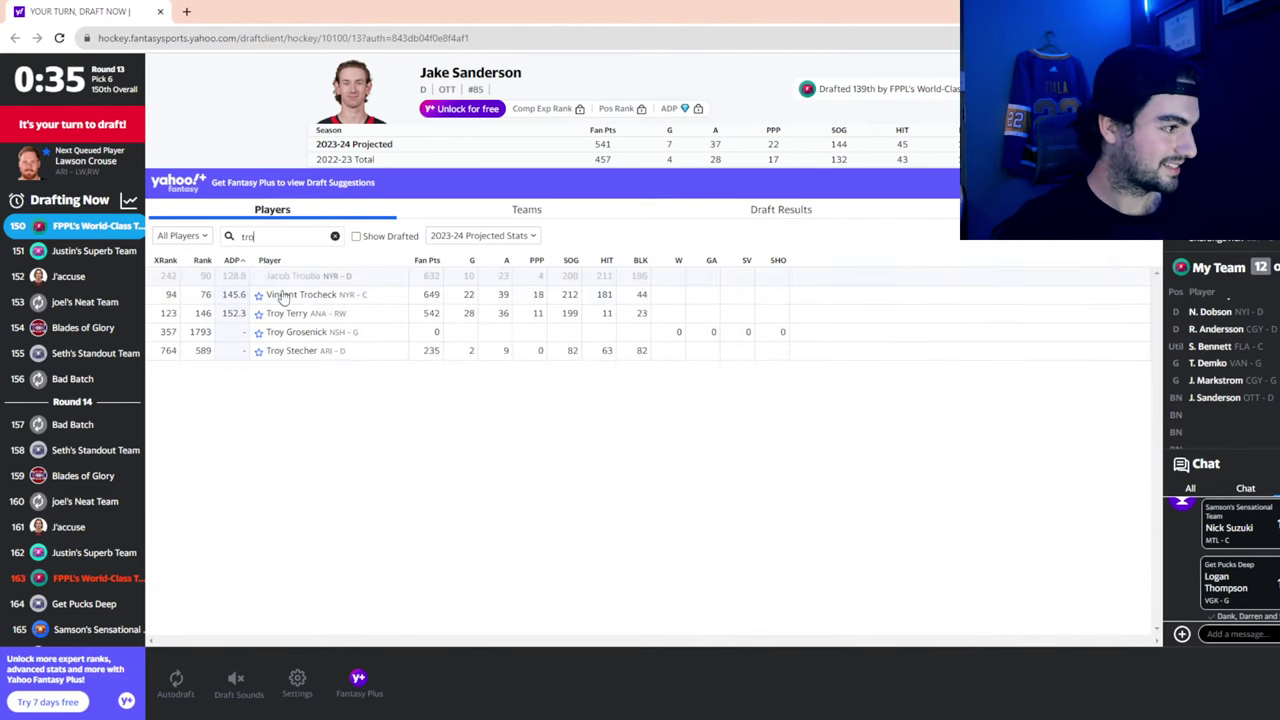
pyautogui.click(279, 298)
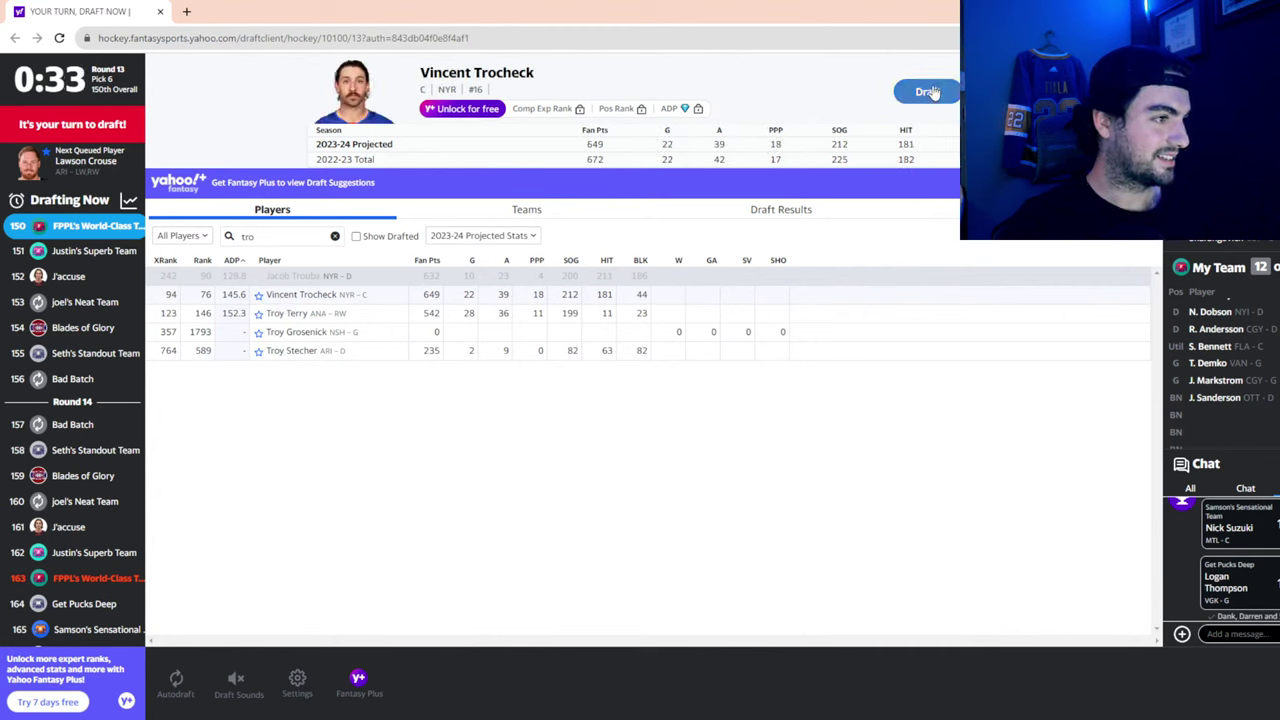
pyautogui.scroll(3, 1257, 363)
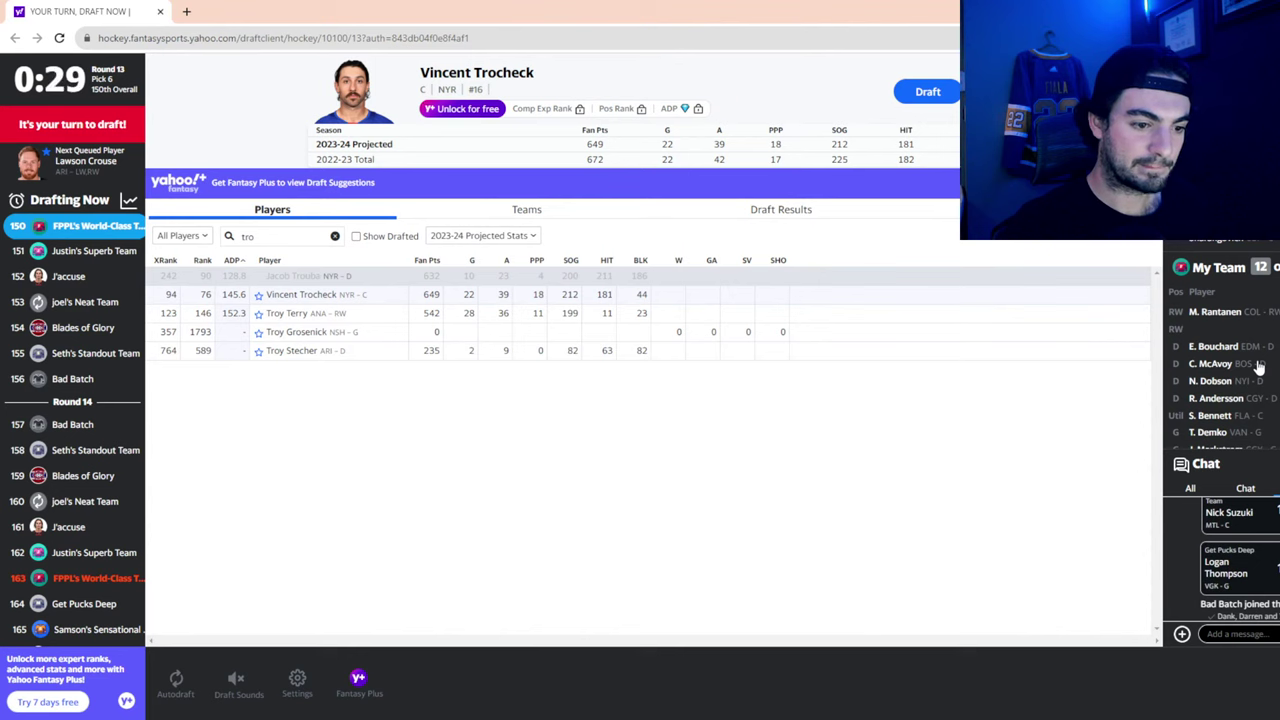
pyautogui.scroll(3, 1258, 366)
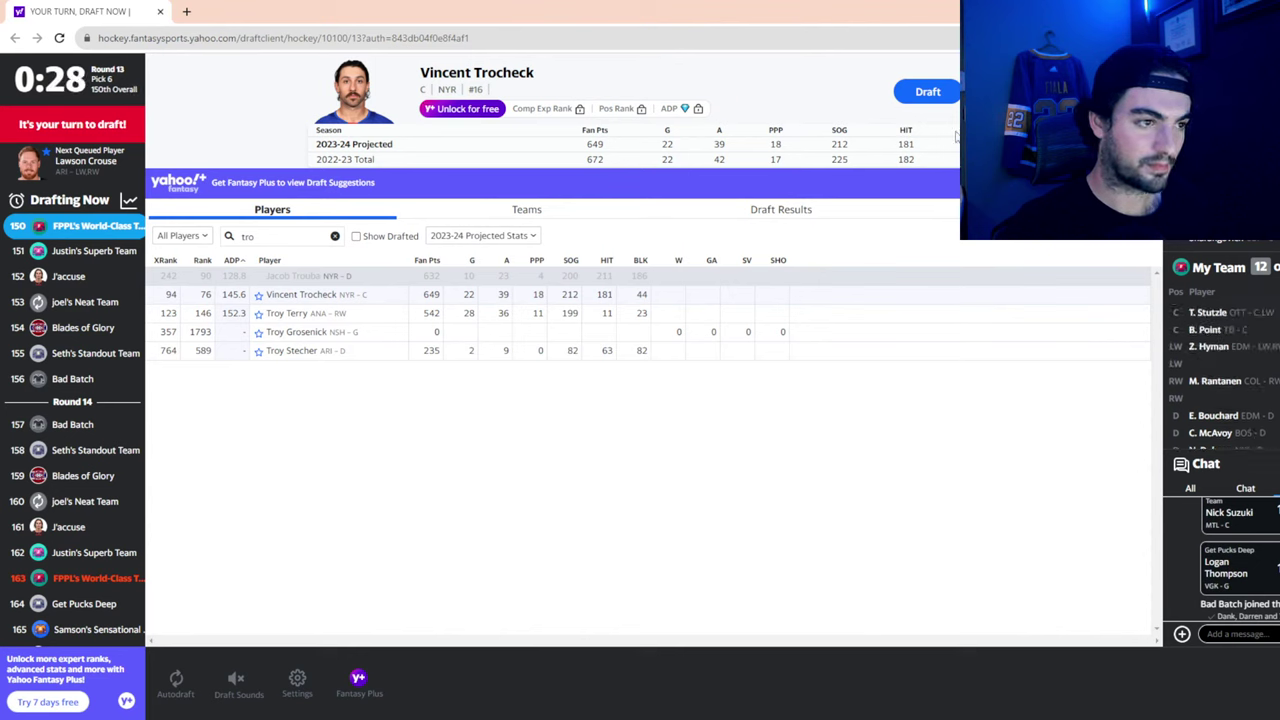
pyautogui.click(928, 93)
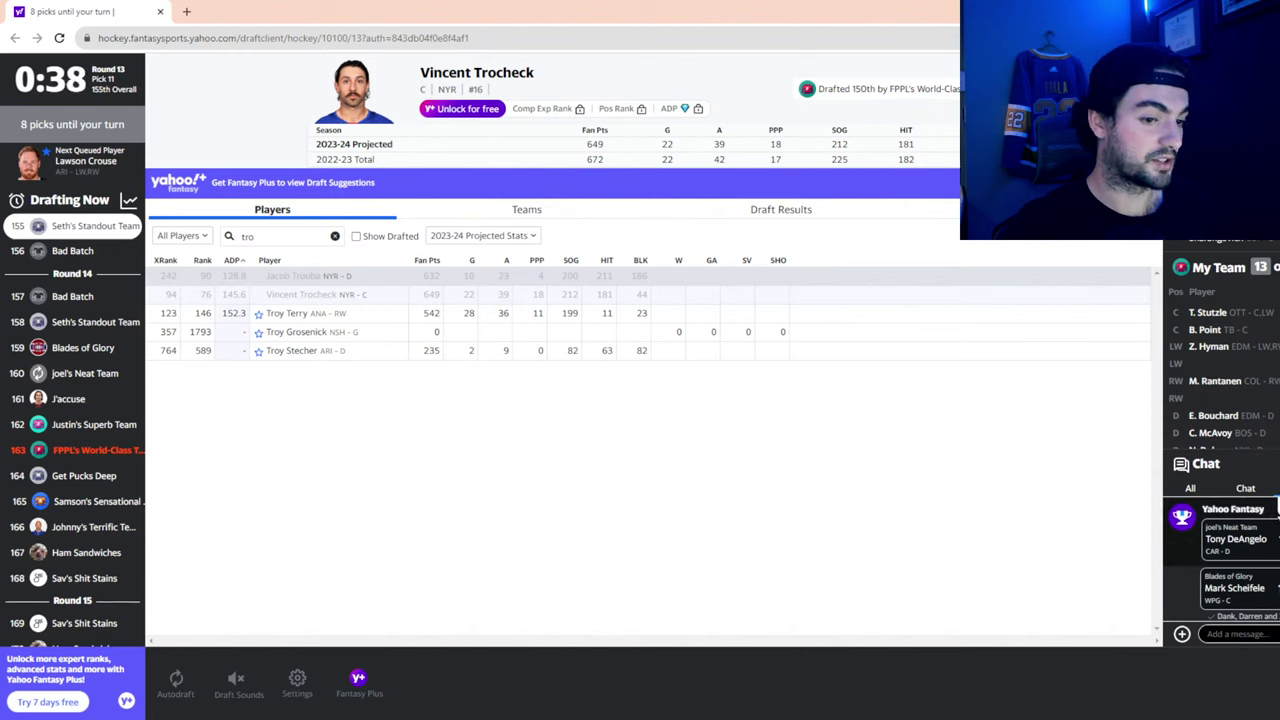
# Add a halo smiley reaction to the Tony DeAngelo pick message in the draft chat
pyautogui.click(1277, 510)
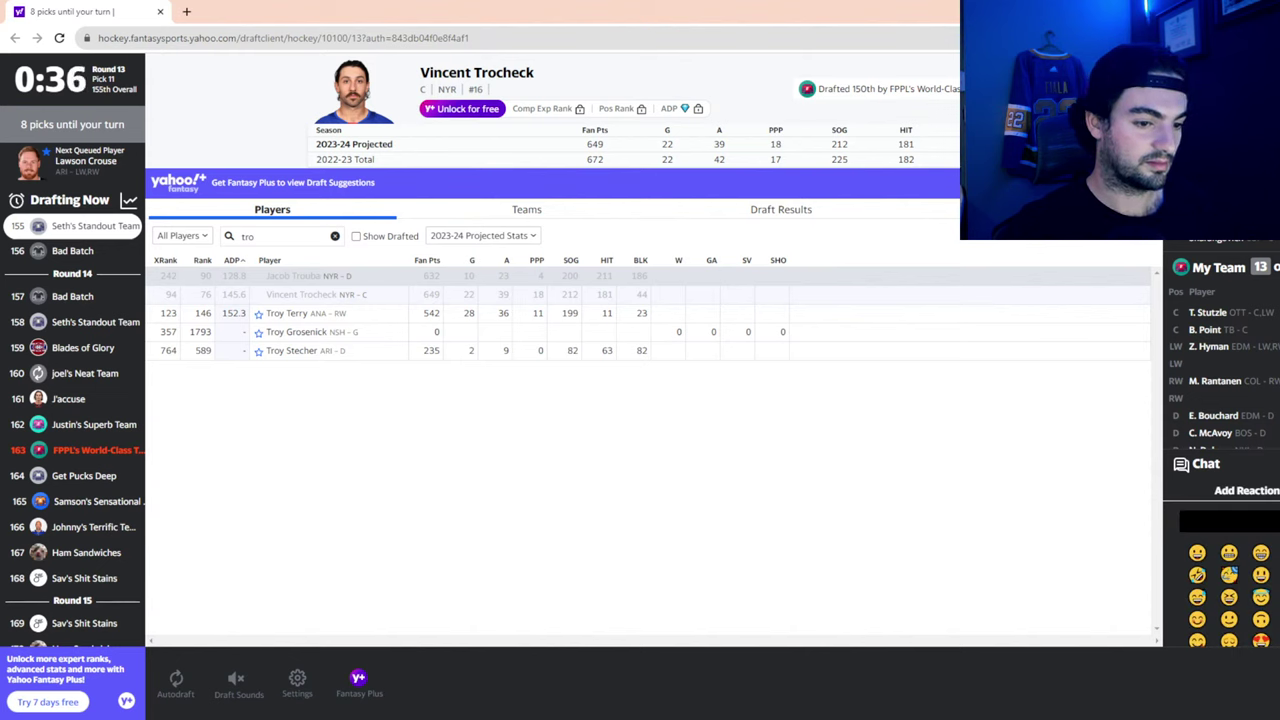
pyautogui.scroll(-3, 1254, 545)
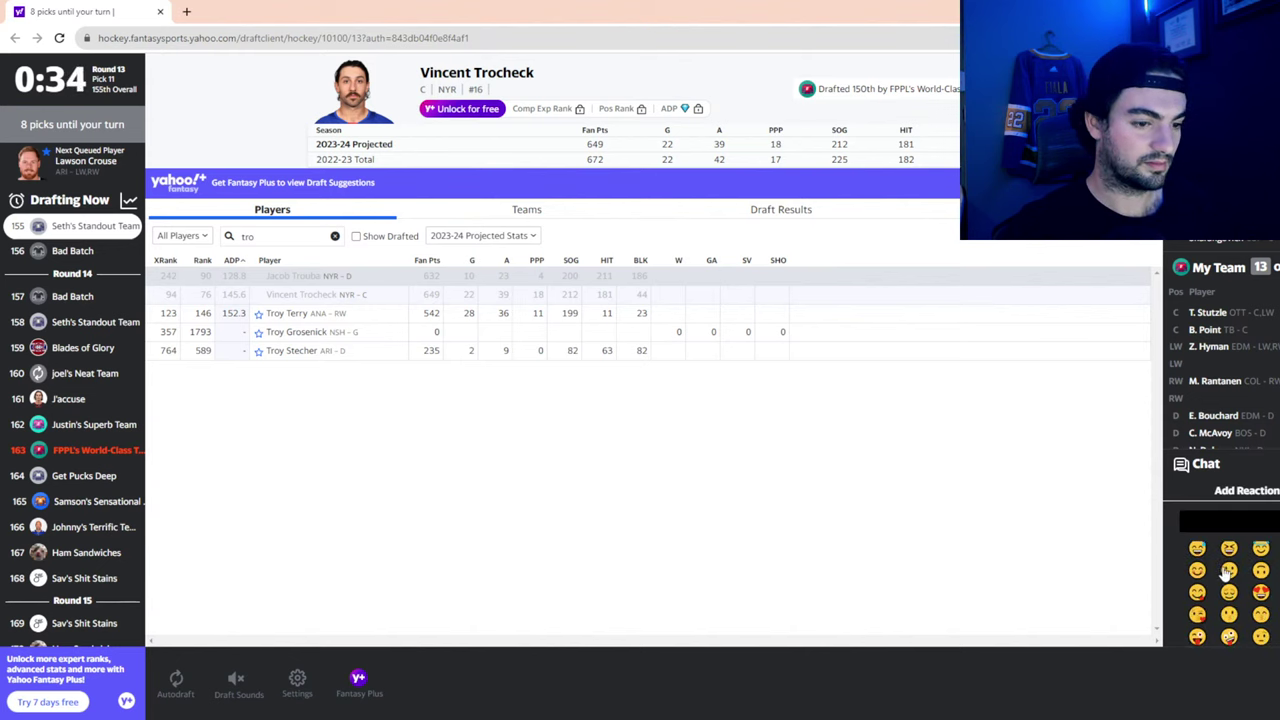
pyautogui.click(1261, 550)
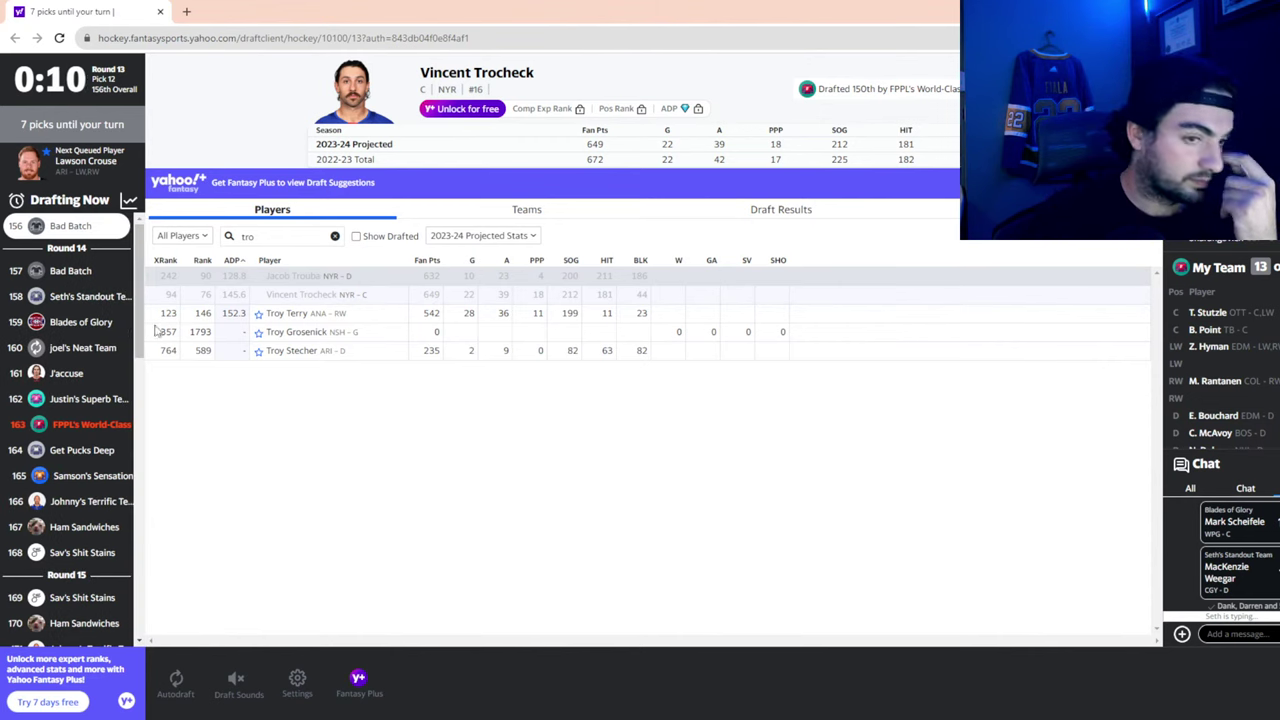
# Check the starting and bench slots on the roster, and clear the player search to browse all available players by ADP
pyautogui.scroll(-3, 1240, 409)
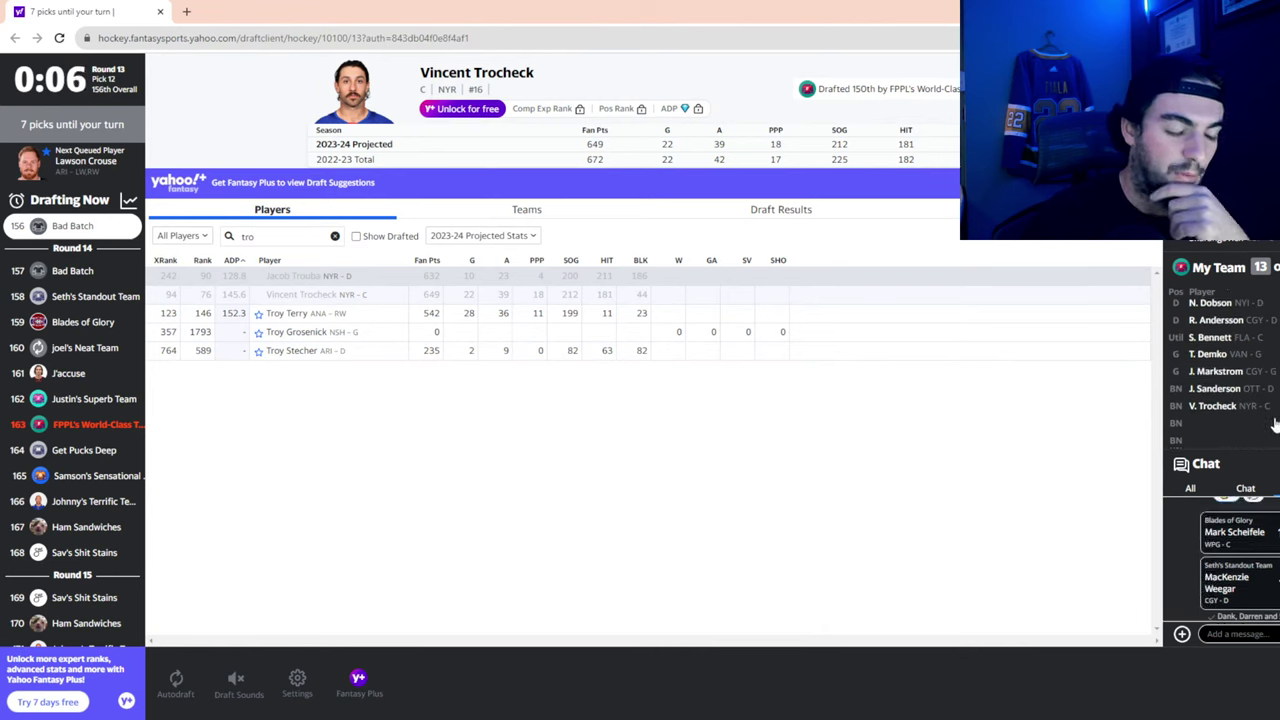
pyautogui.scroll(3, 1274, 424)
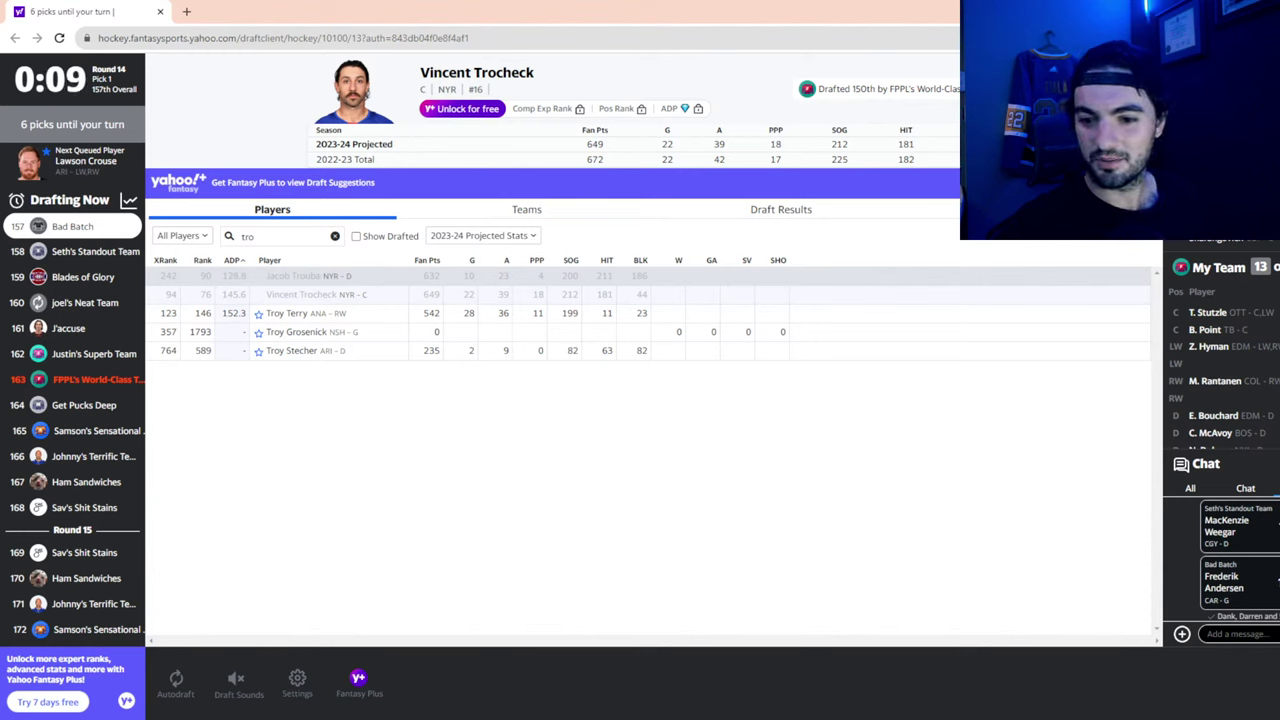
pyautogui.click(335, 236)
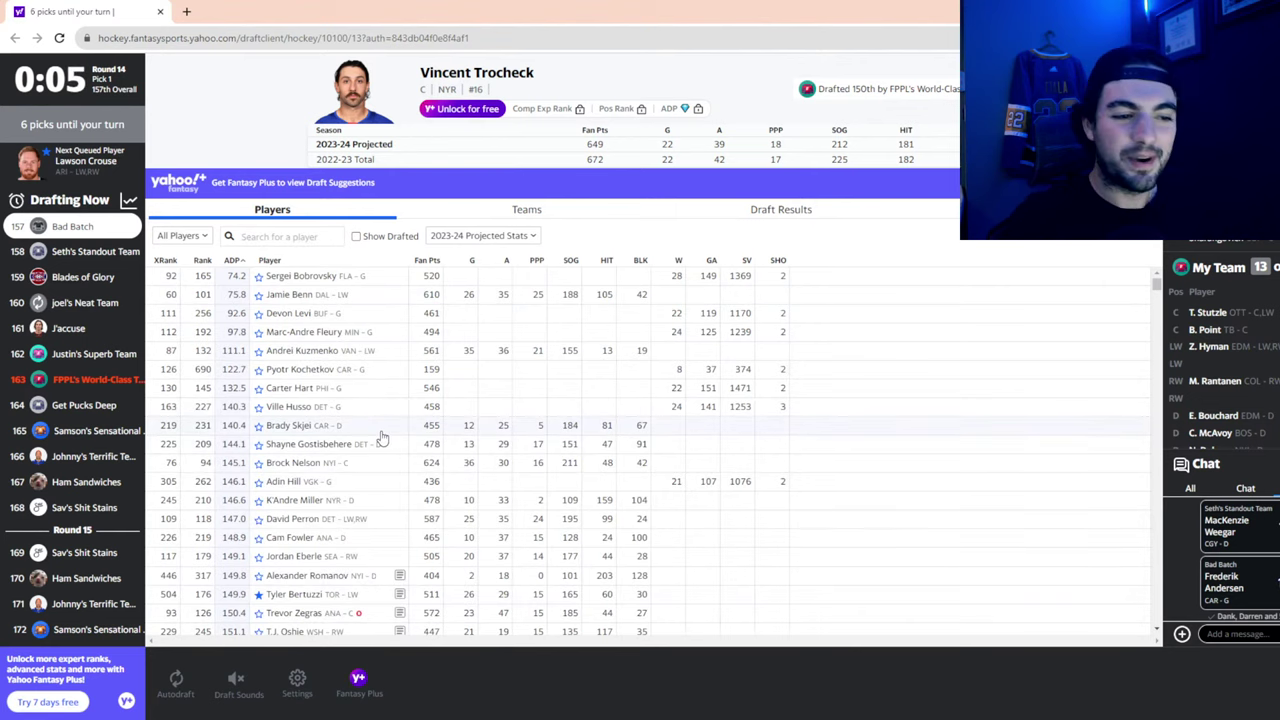
pyautogui.scroll(-3, 380, 445)
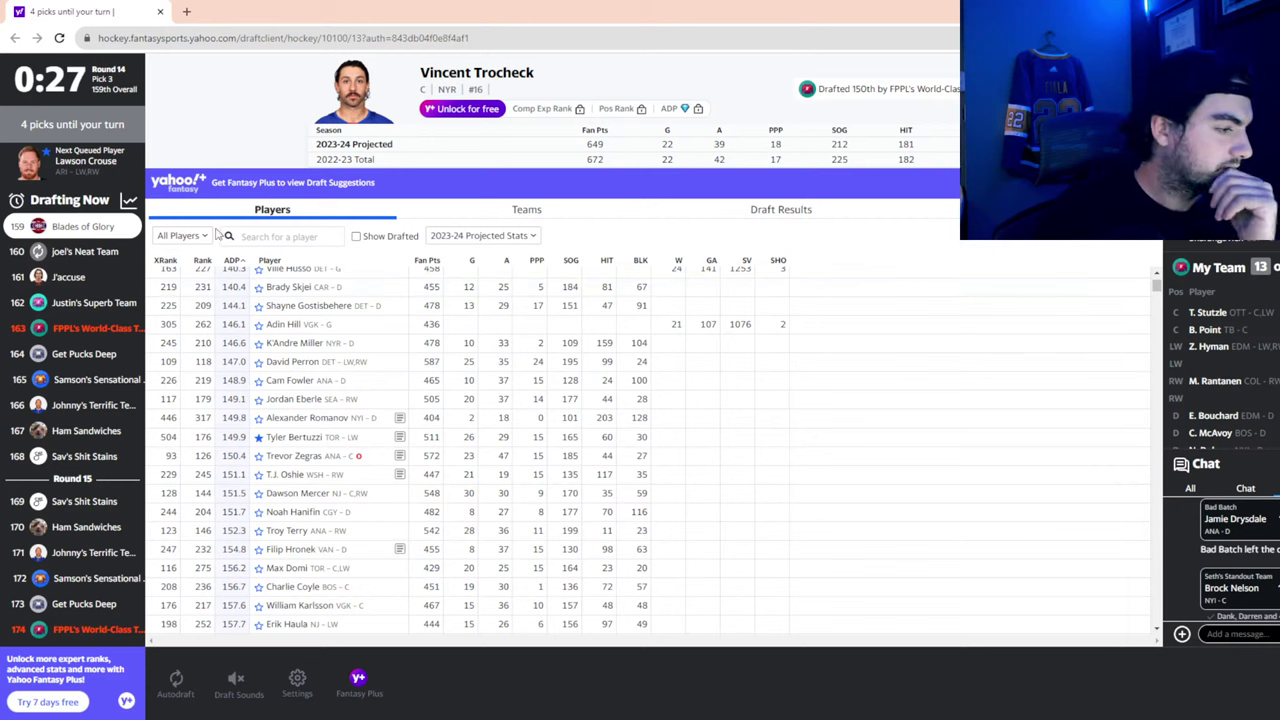
# Filter the player list to goaltenders to compare their projections, and return the filter to all players
pyautogui.click(200, 236)
pyautogui.click(190, 335)
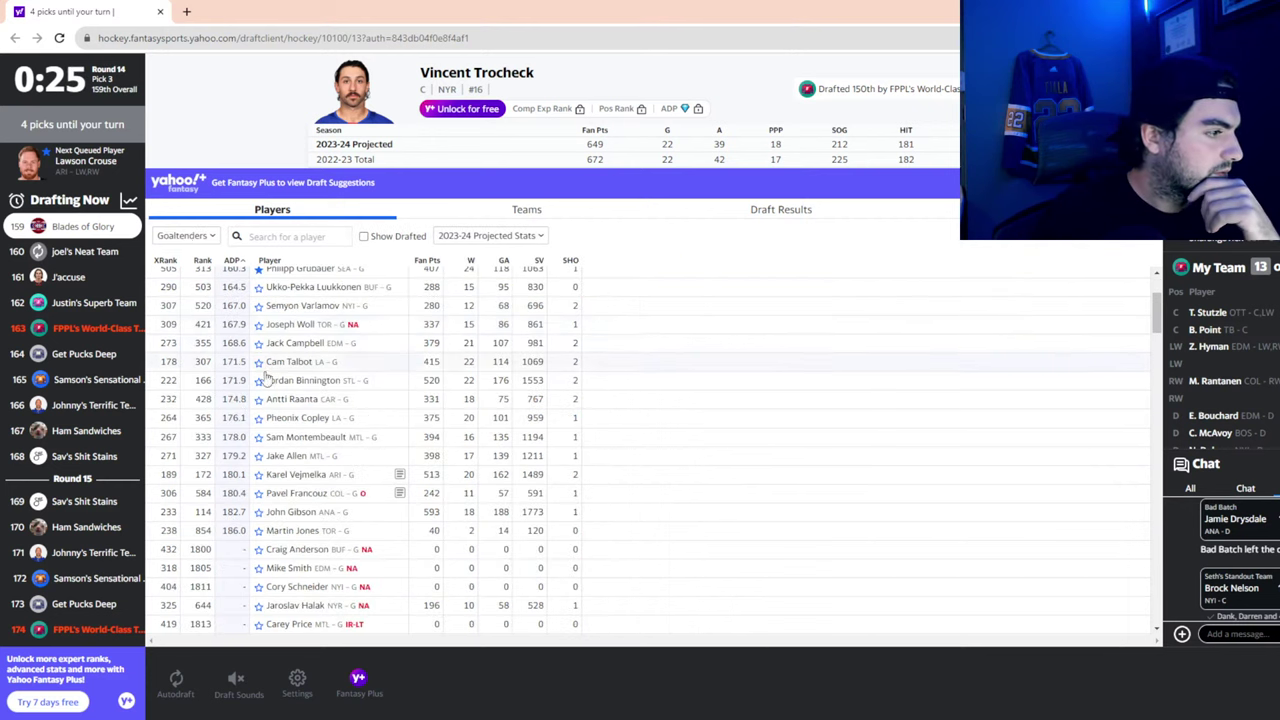
pyautogui.scroll(3, 300, 420)
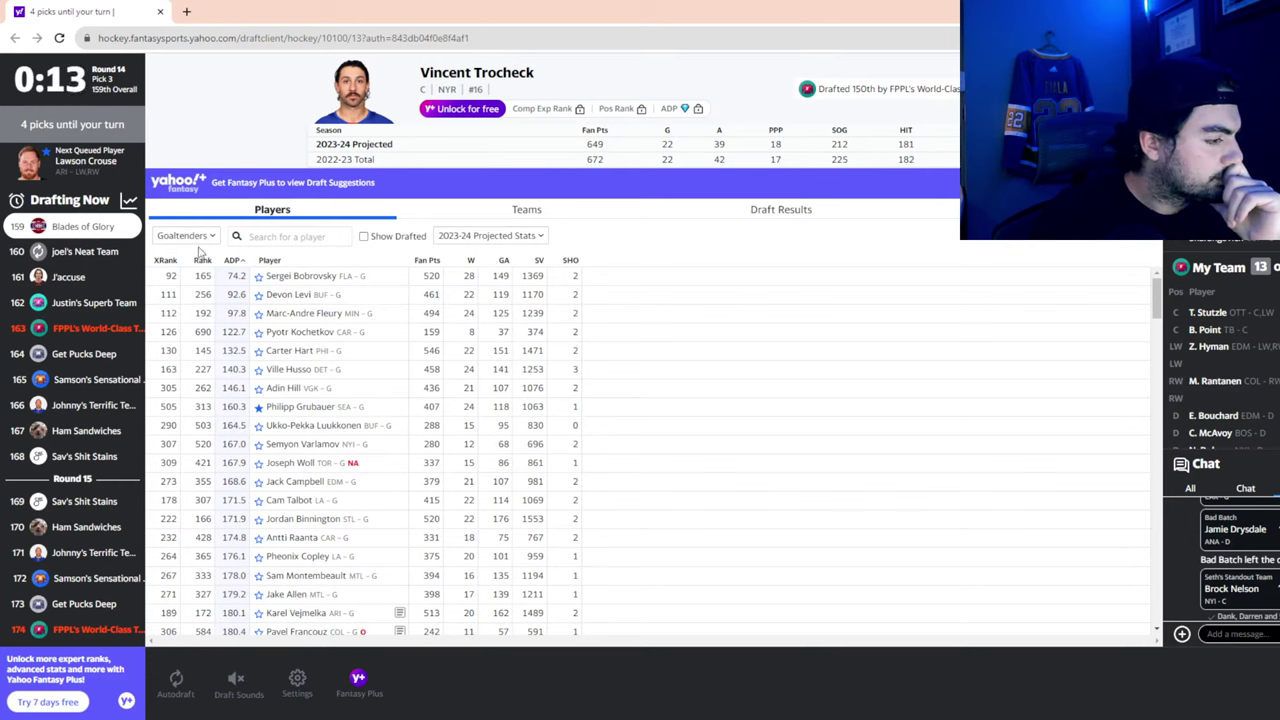
pyautogui.click(198, 252)
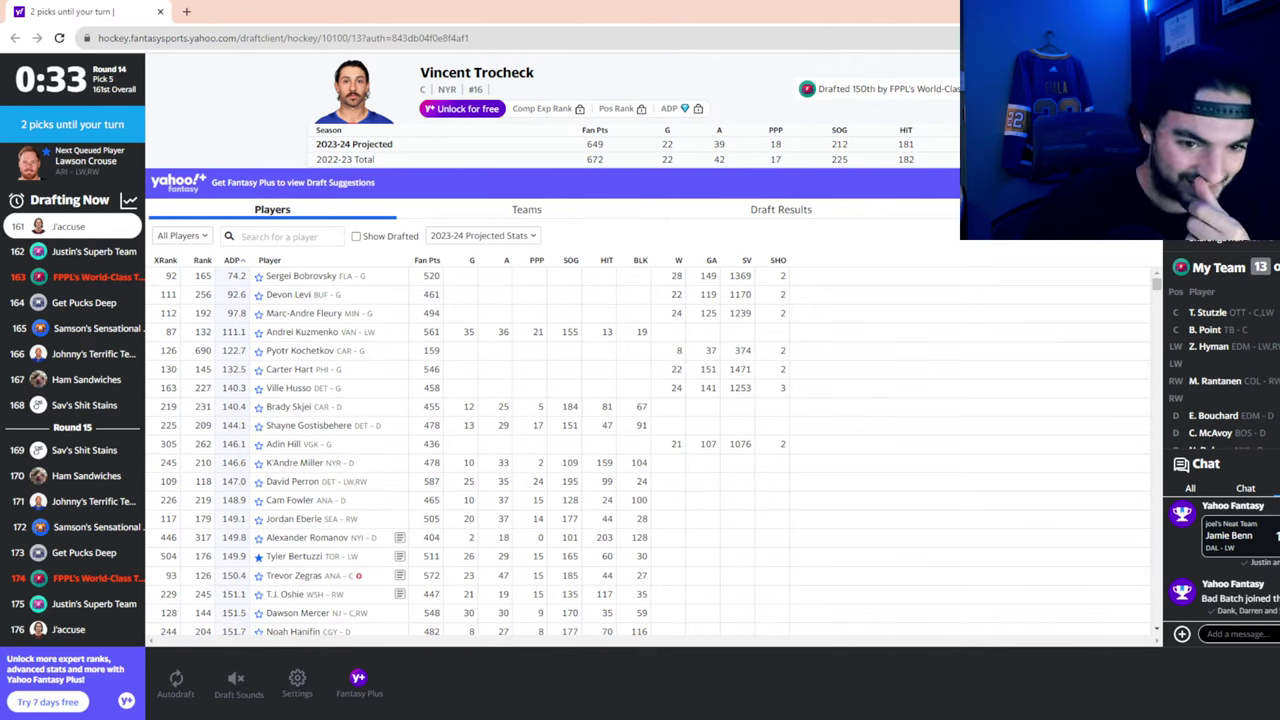
# Review the open roster positions, and draft Ivan Barbashev with the 163rd overall pick
pyautogui.scroll(-4, 1248, 335)
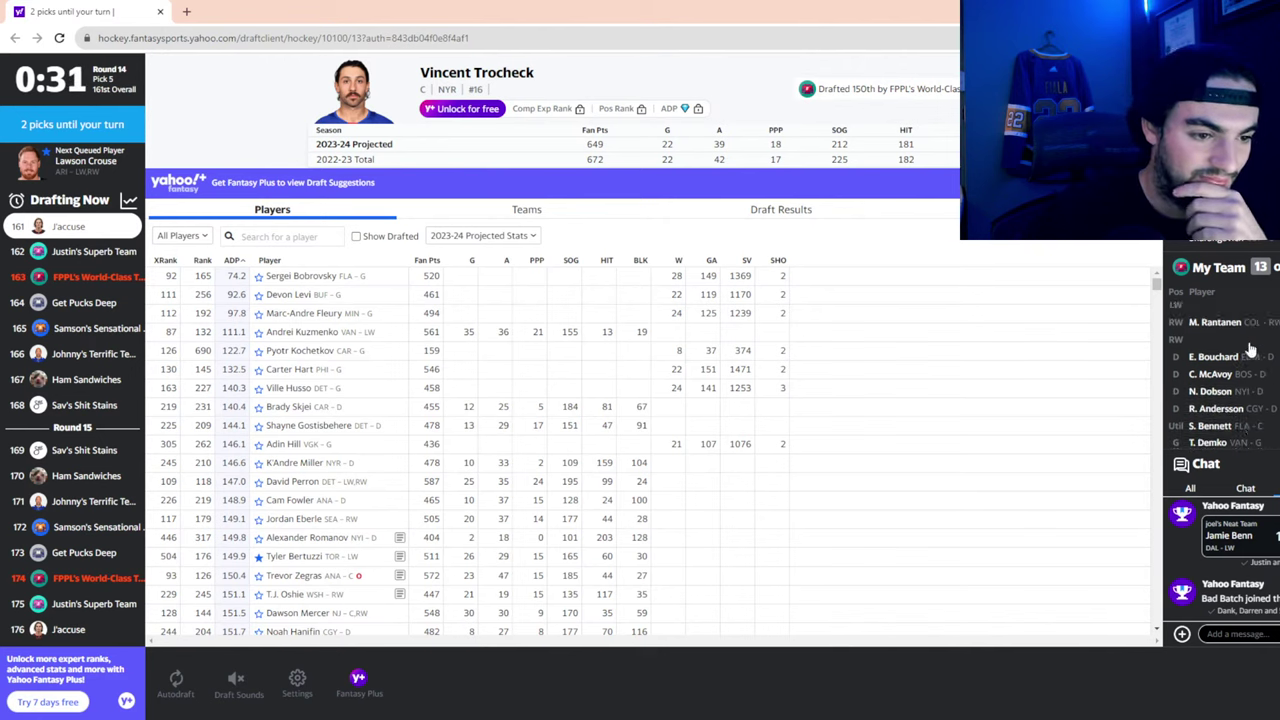
pyautogui.scroll(5, 1250, 347)
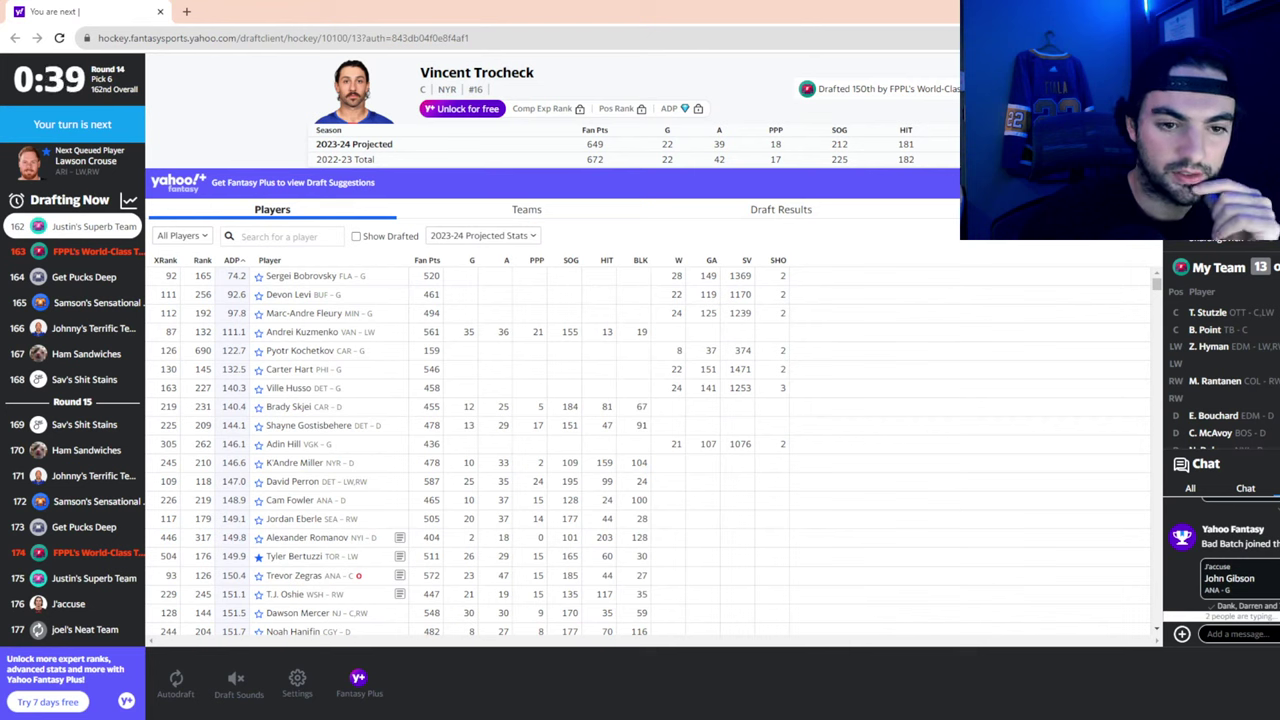
pyautogui.scroll(-3, 1255, 410)
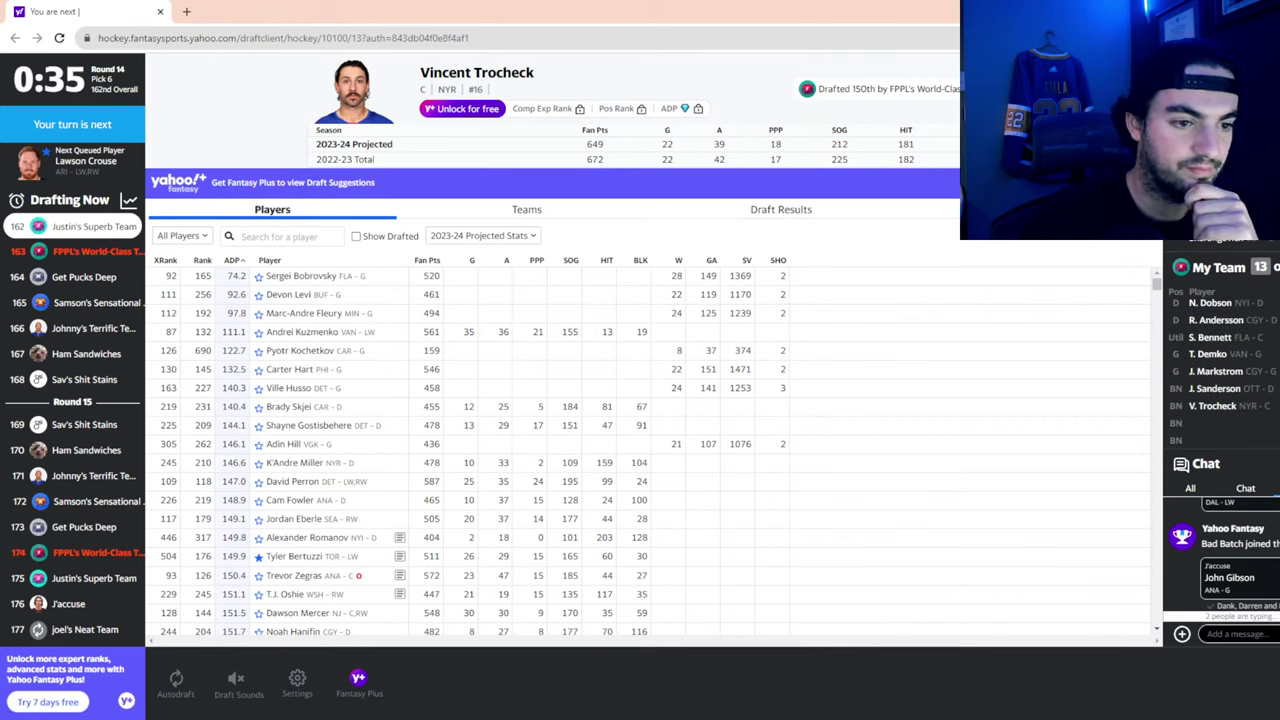
pyautogui.scroll(3, 1220, 370)
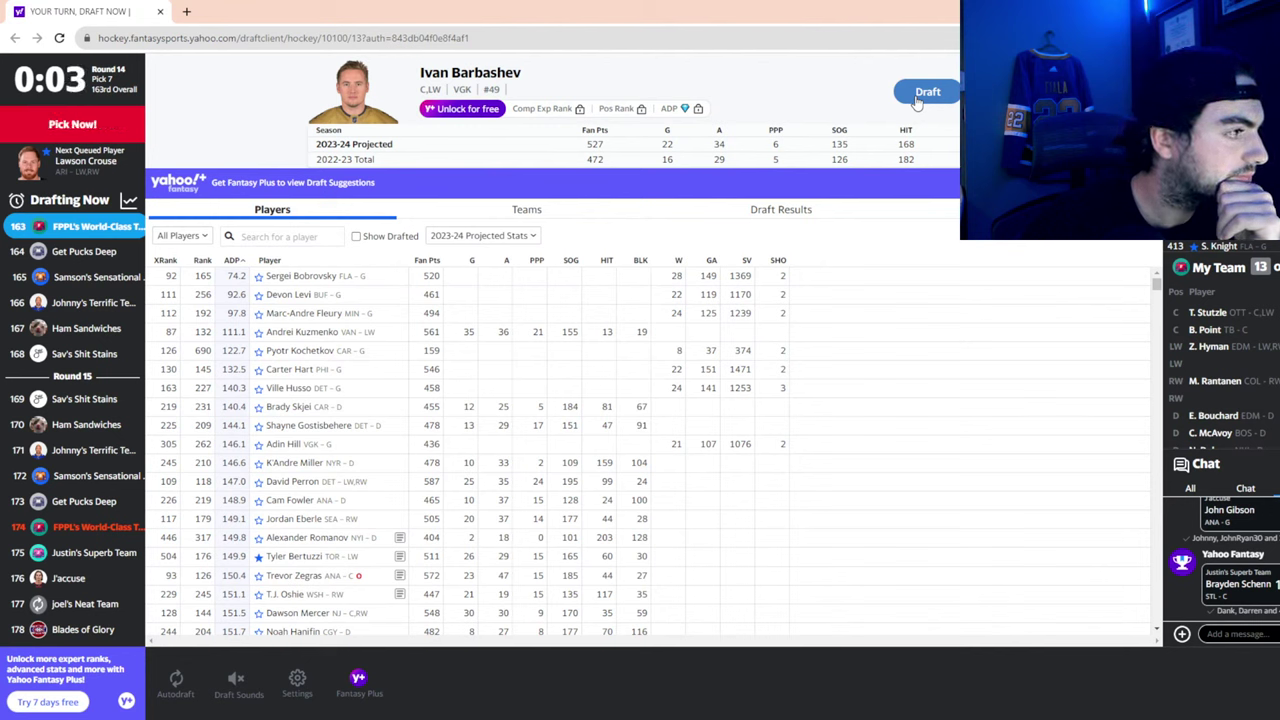
pyautogui.click(917, 95)
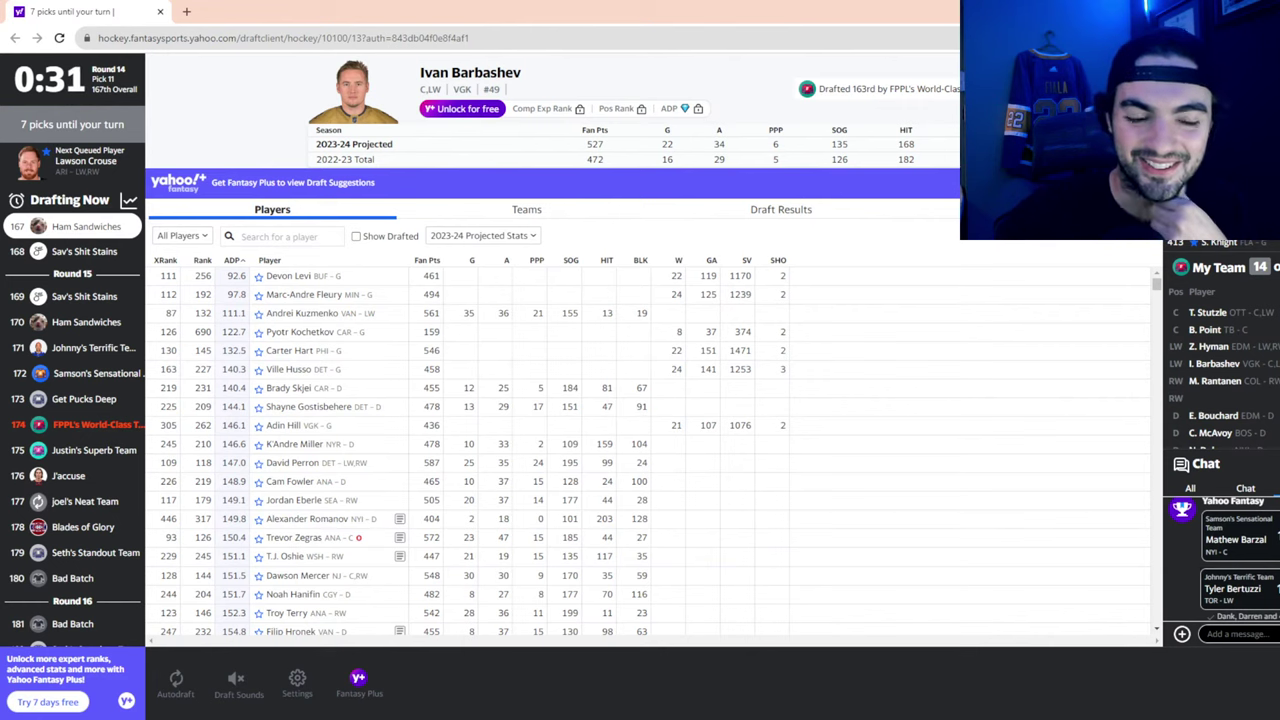
# Review the filled and open roster slots, and draft goaltender Devon Levi with the 174th overall pick
pyautogui.scroll(-3, 1266, 416)
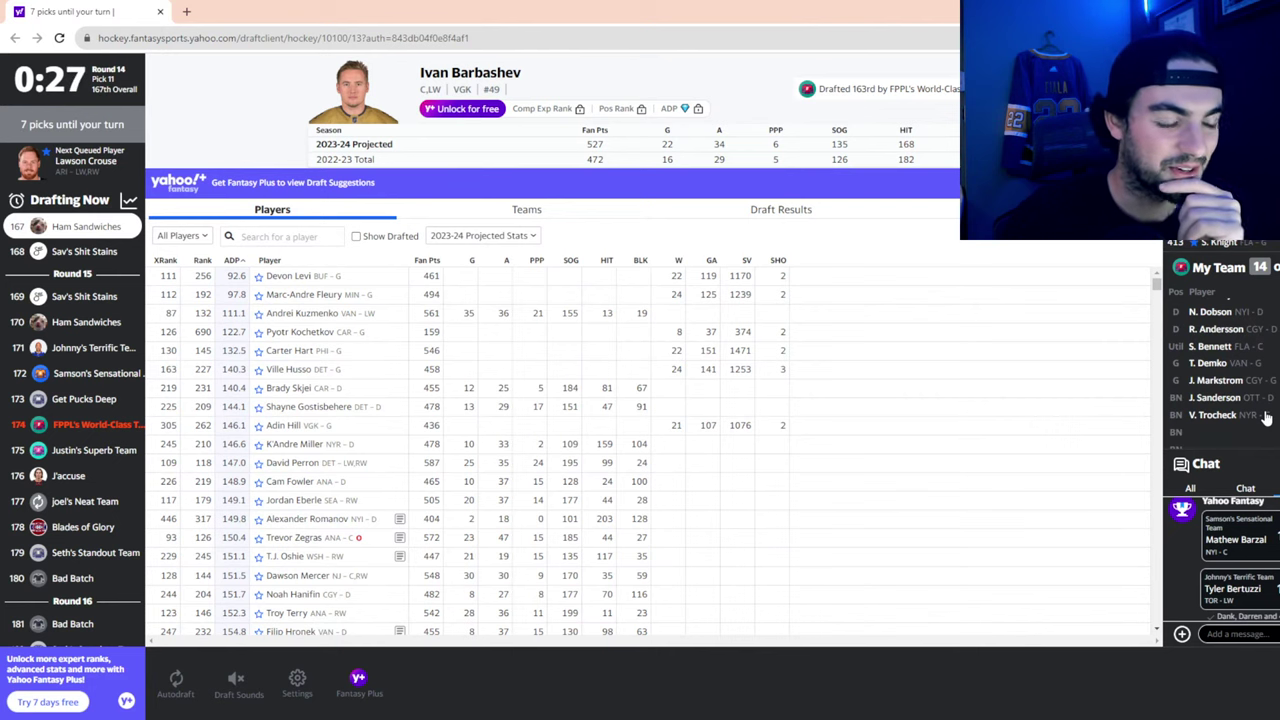
pyautogui.scroll(2, 1266, 416)
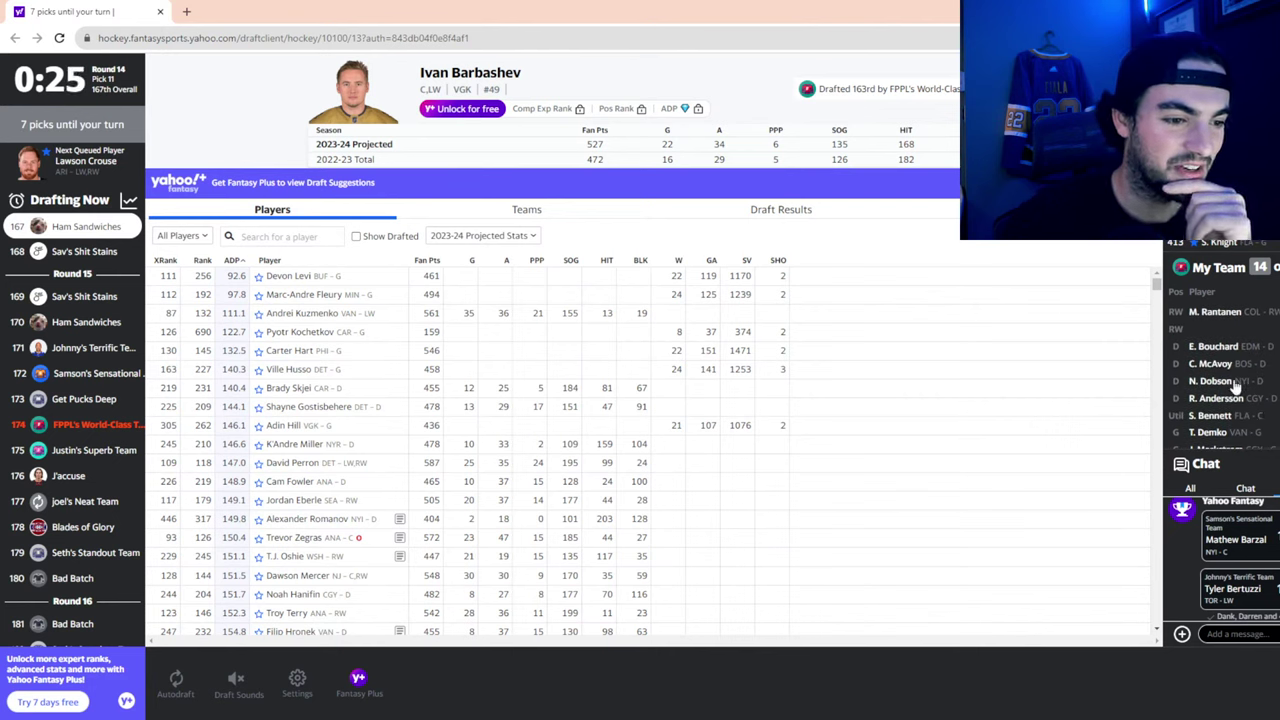
pyautogui.scroll(2, 1200, 410)
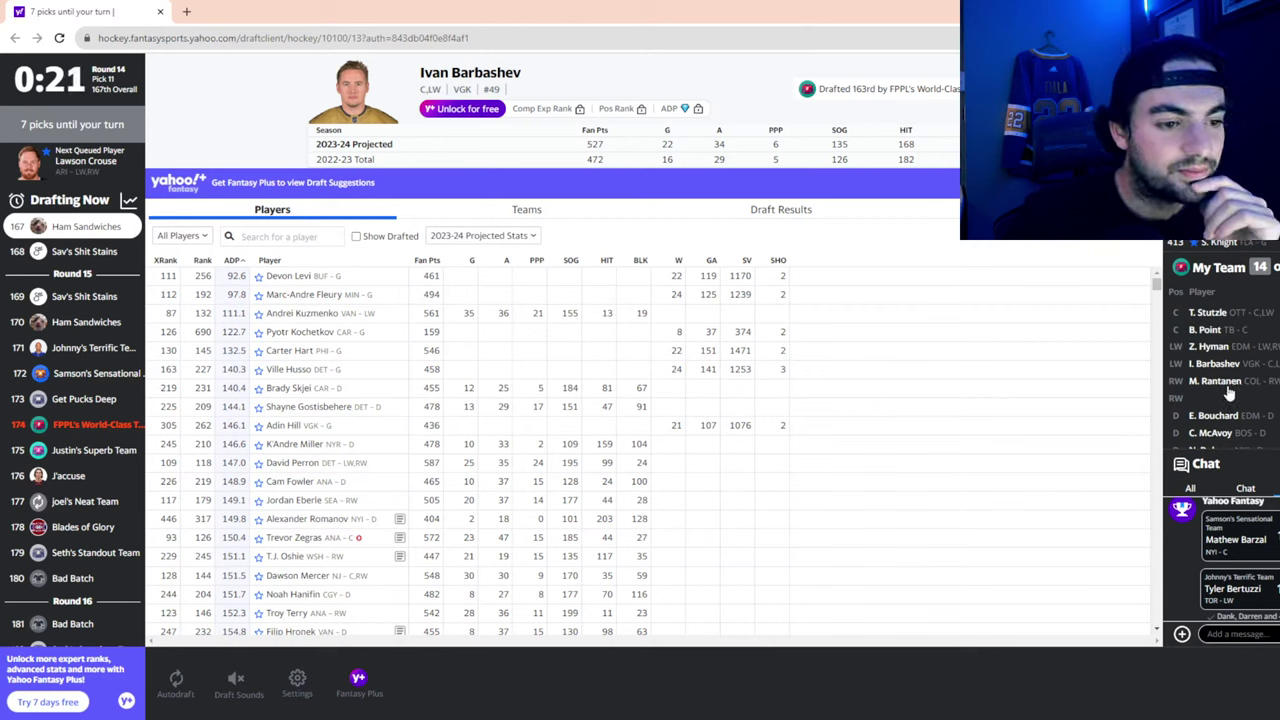
pyautogui.scroll(-3, 1228, 393)
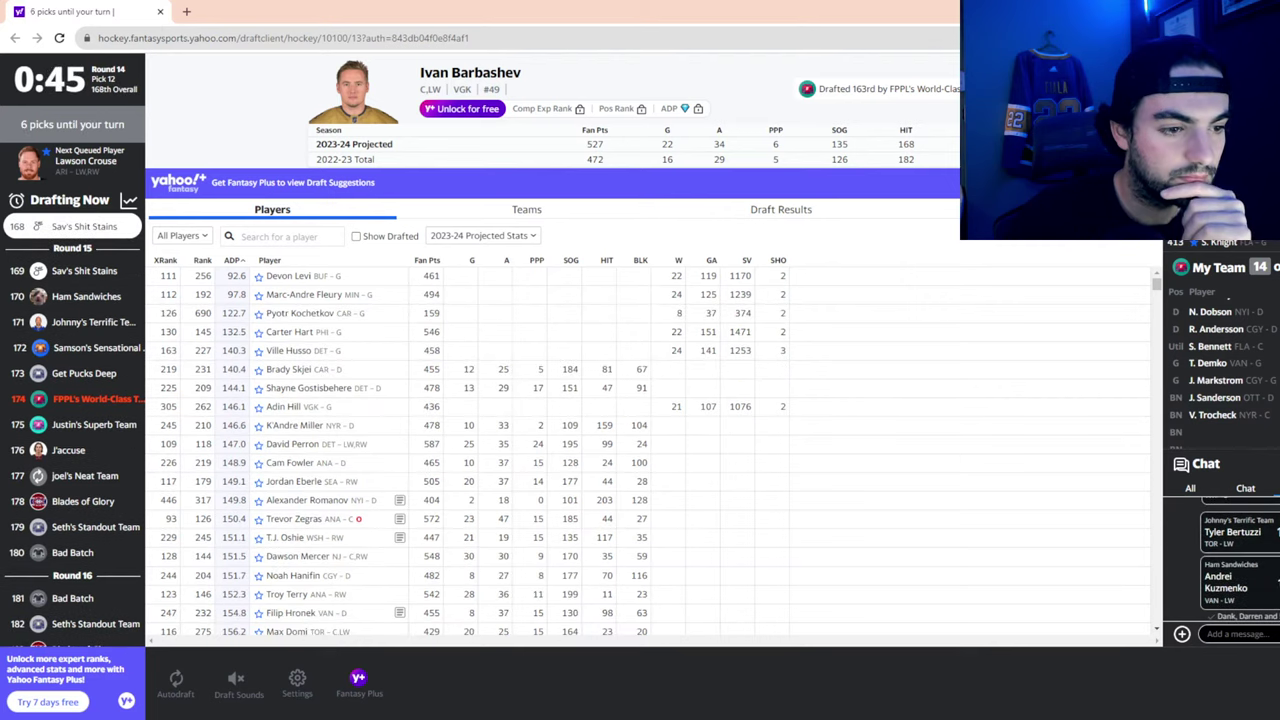
pyautogui.scroll(5, 1276, 400)
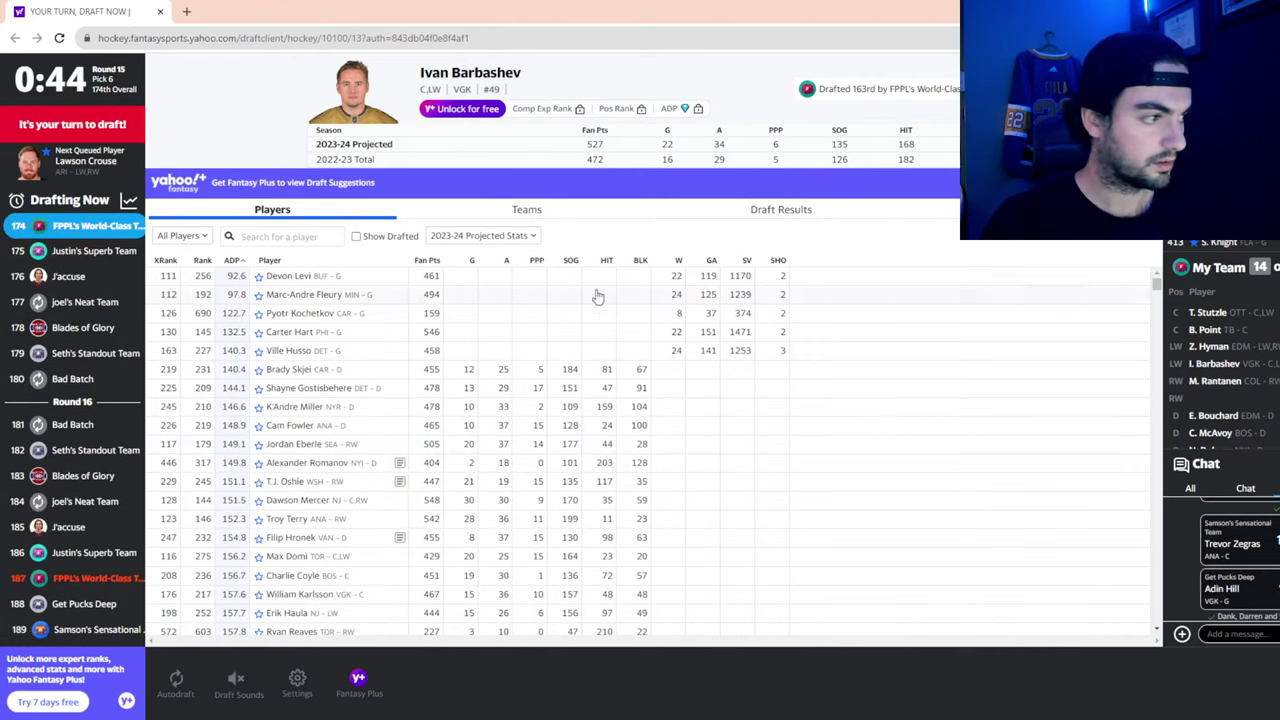
pyautogui.click(300, 276)
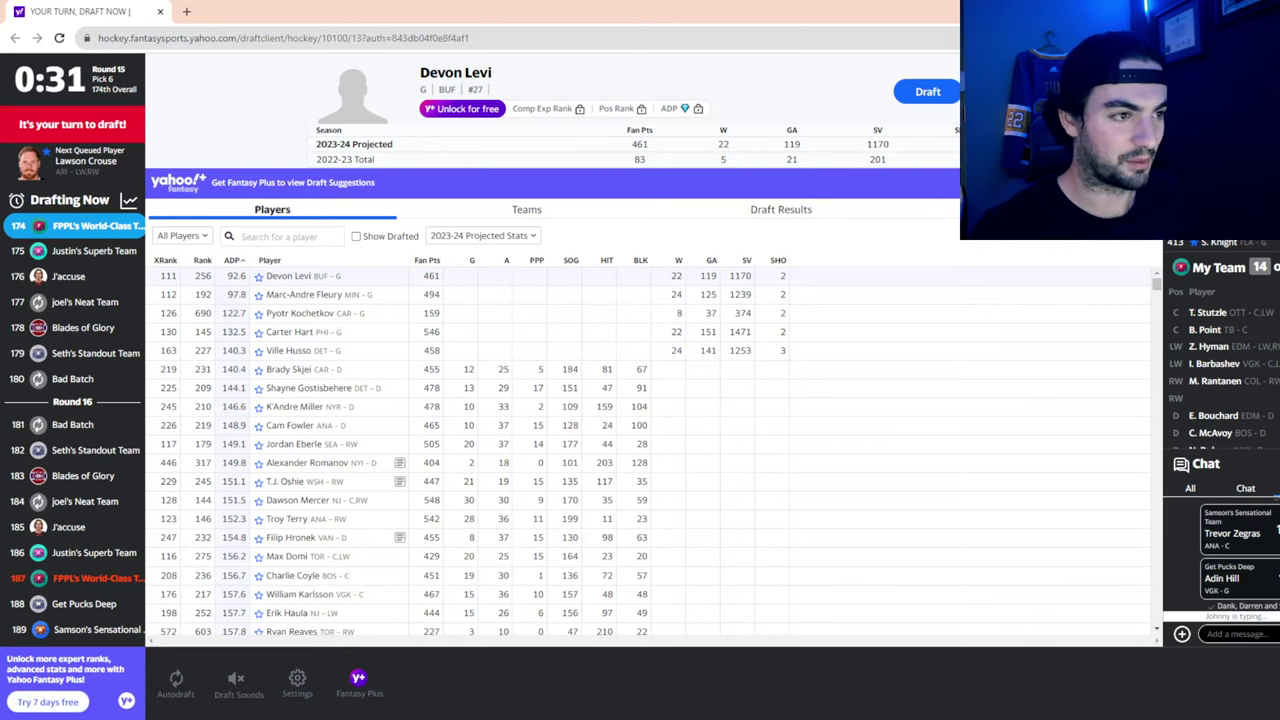
pyautogui.scroll(-3, 1213, 363)
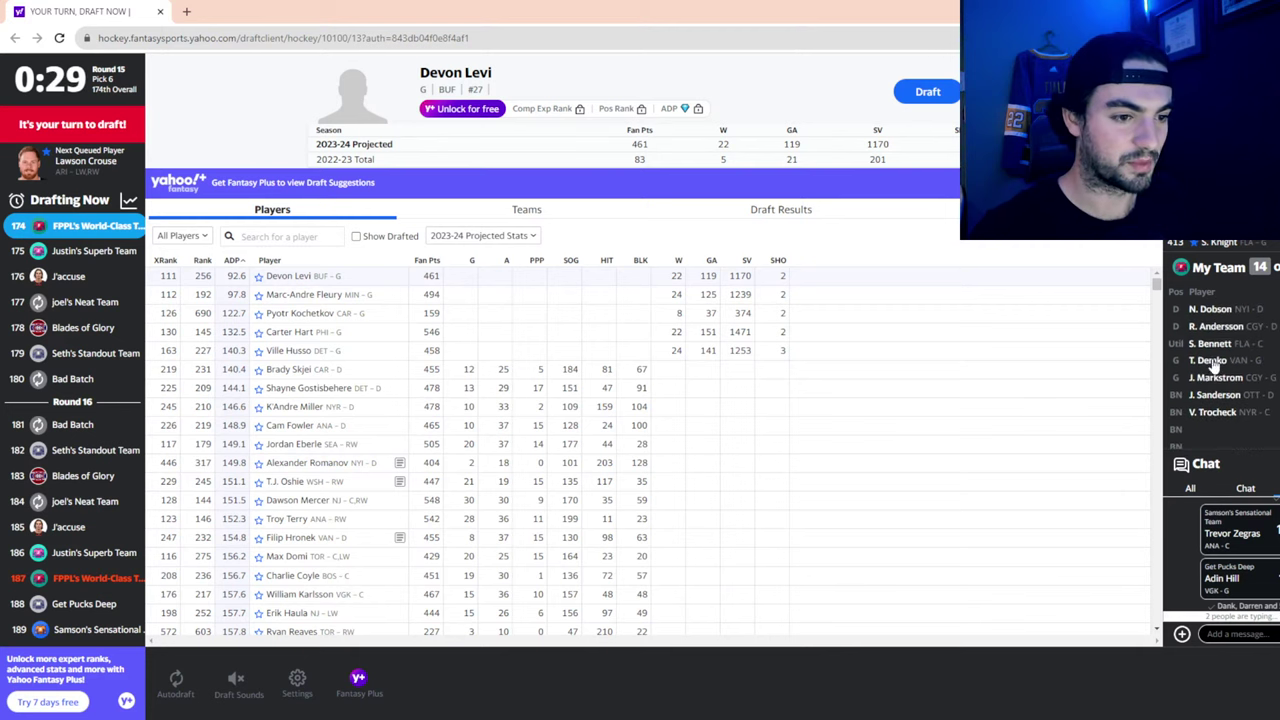
pyautogui.click(925, 92)
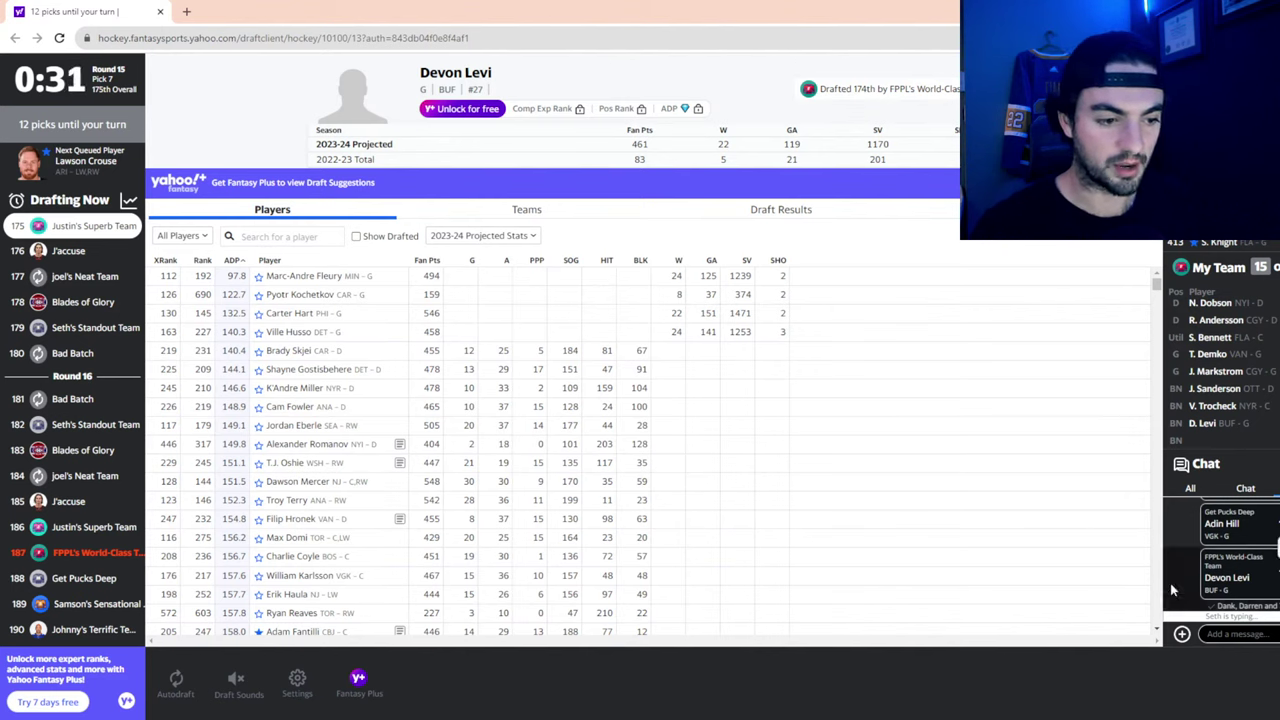
# Review the roster slots and the available players by ADP, and draft Artturi Lehkonen with the 187th overall pick
pyautogui.scroll(1, 1212, 585)
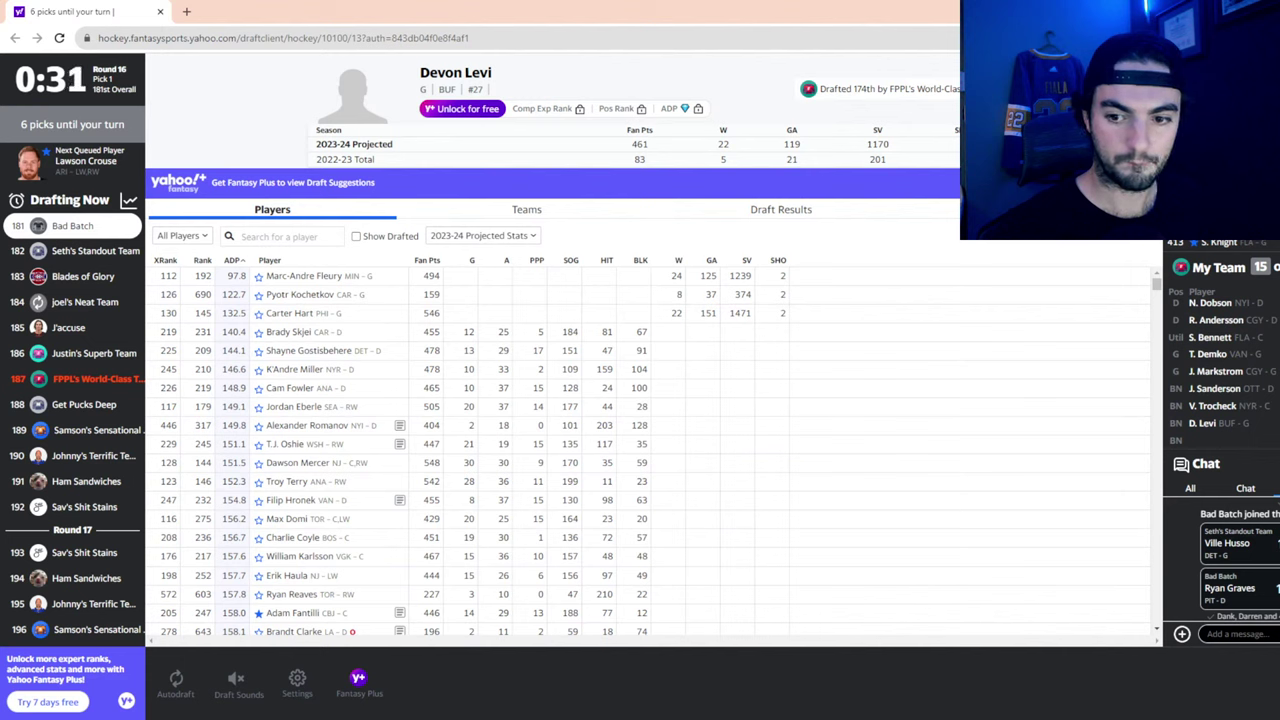
pyautogui.scroll(5, 1230, 418)
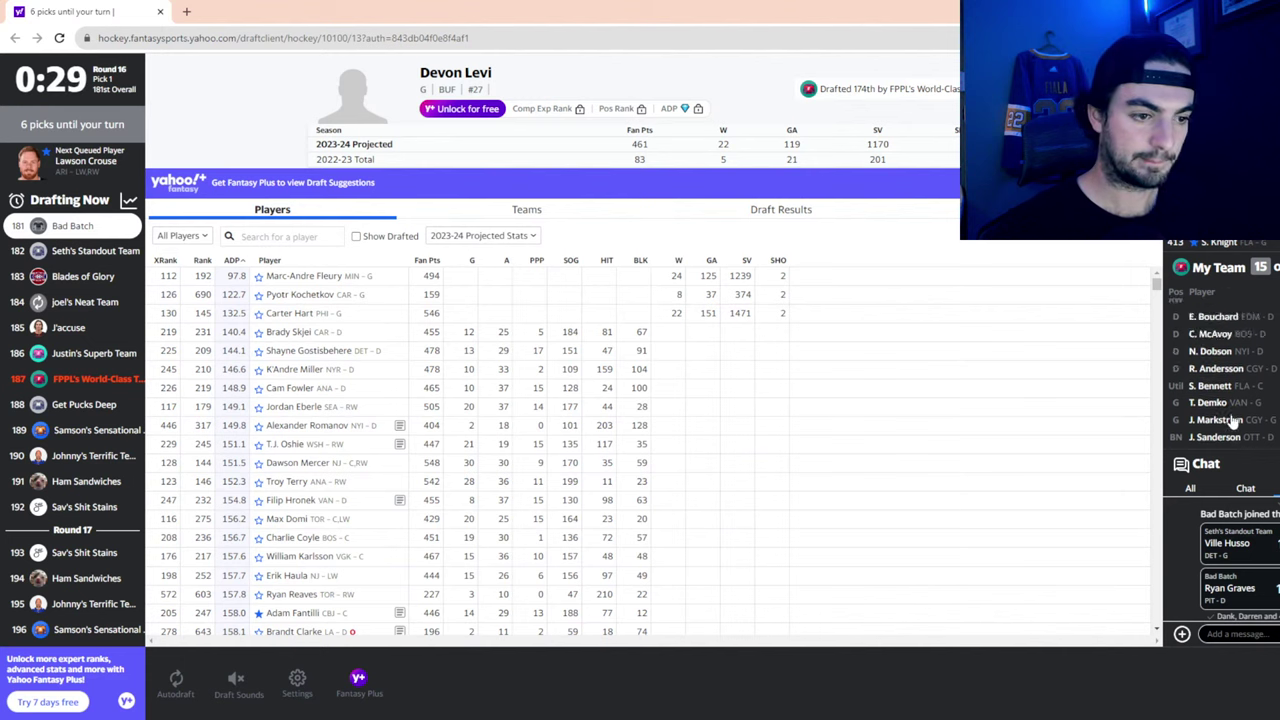
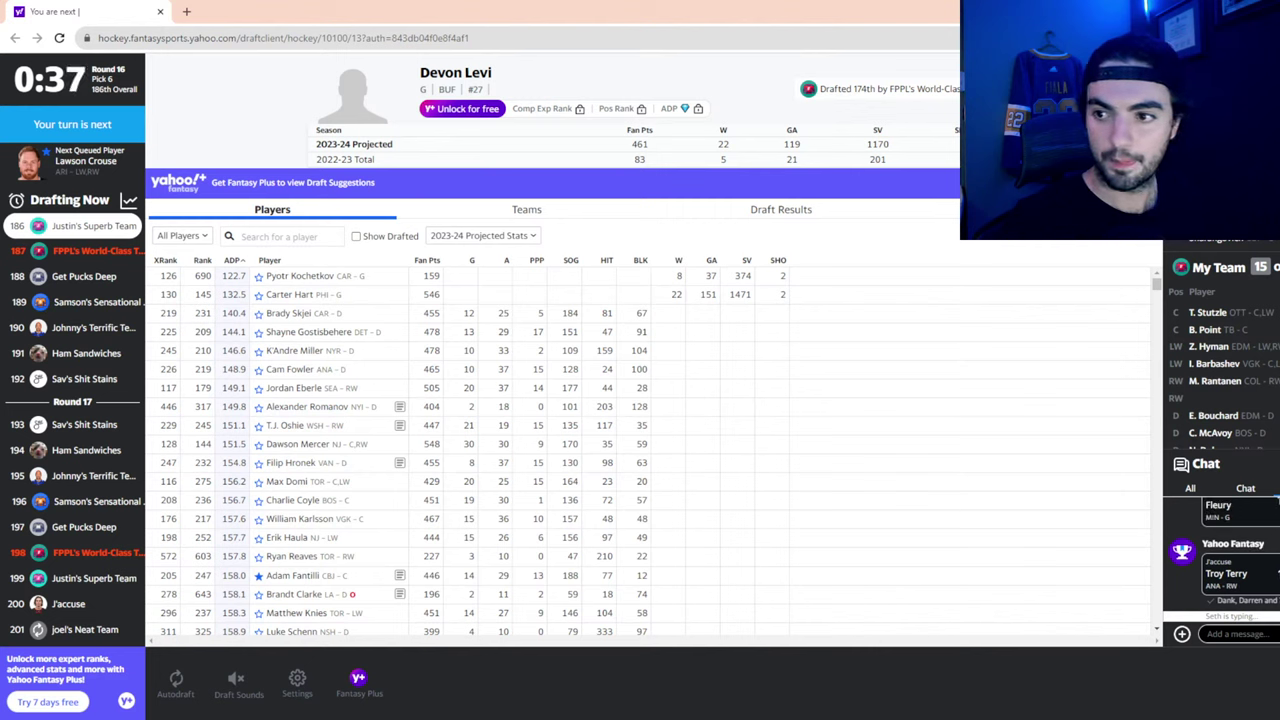
pyautogui.scroll(2, 1274, 541)
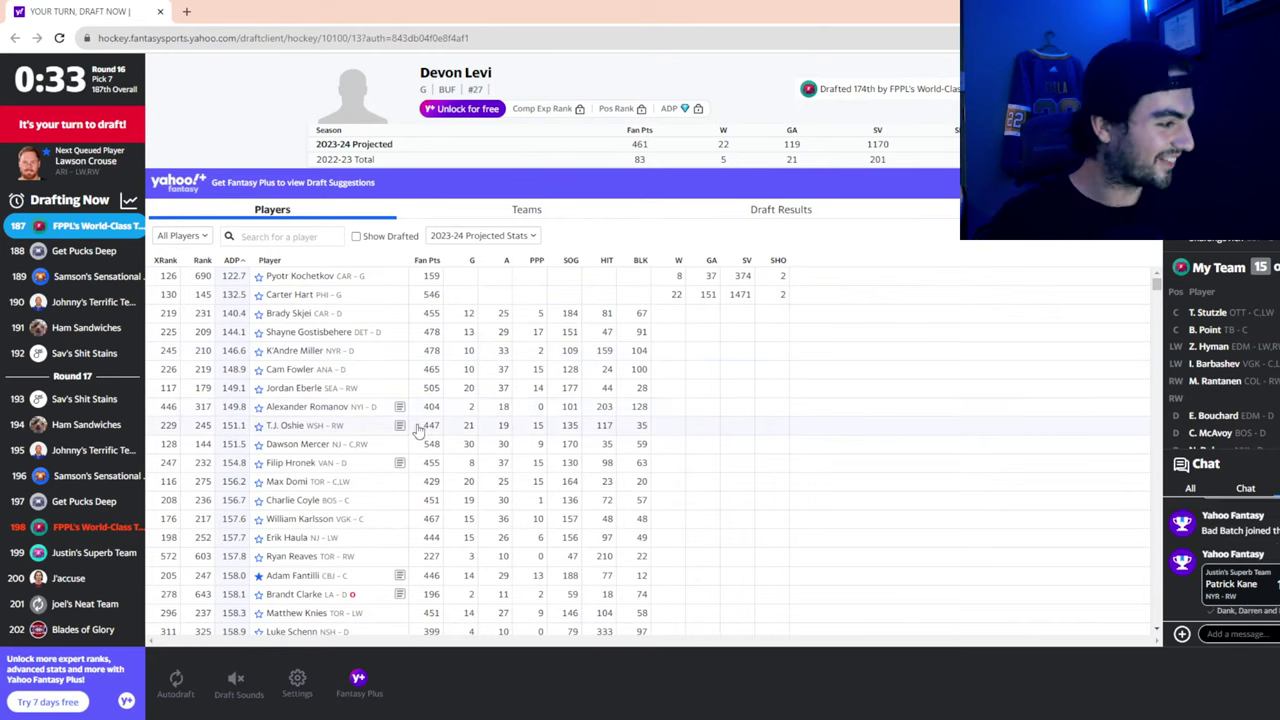
pyautogui.scroll(-3, 424, 420)
pyautogui.scroll(-6, 424, 415)
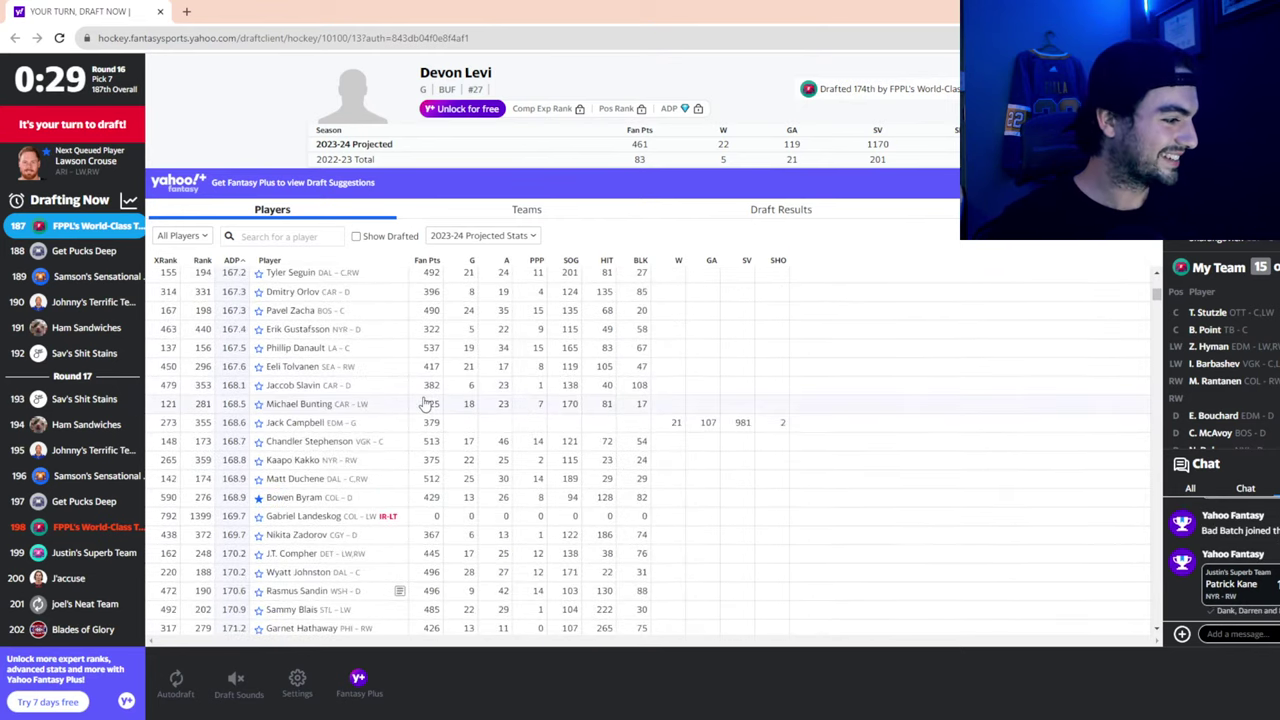
pyautogui.scroll(9, 424, 403)
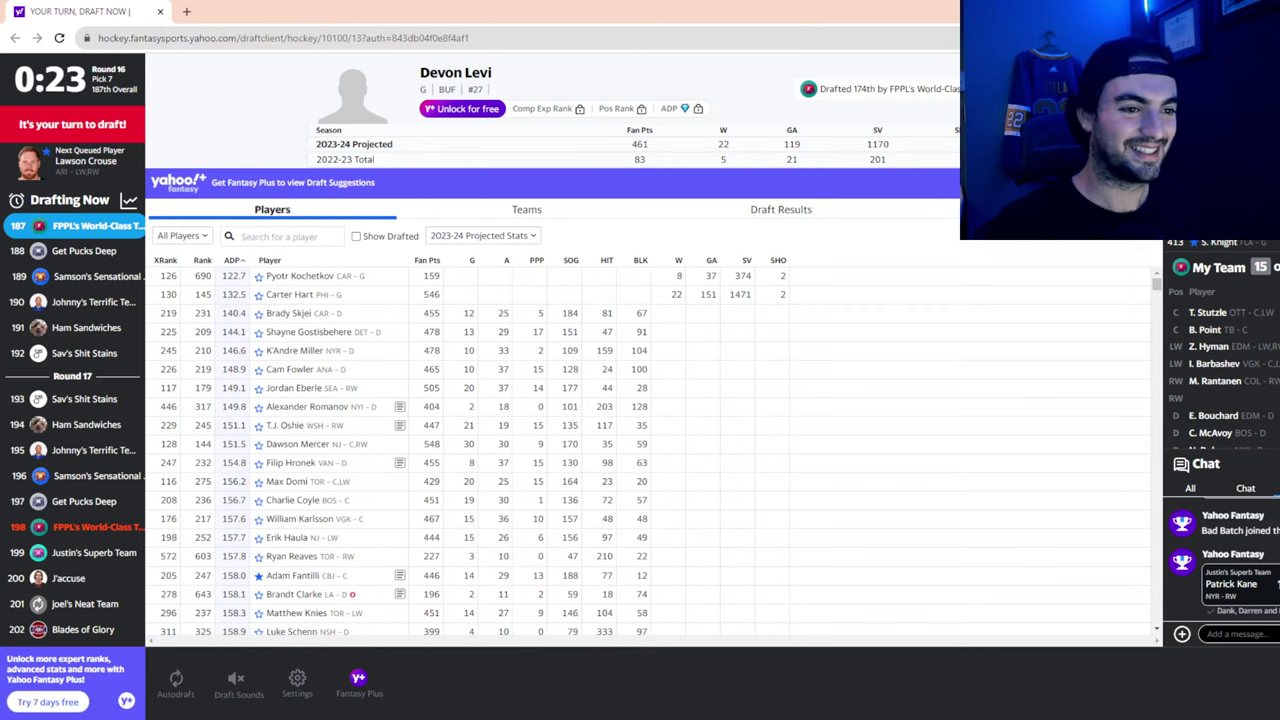
pyautogui.click(928, 91)
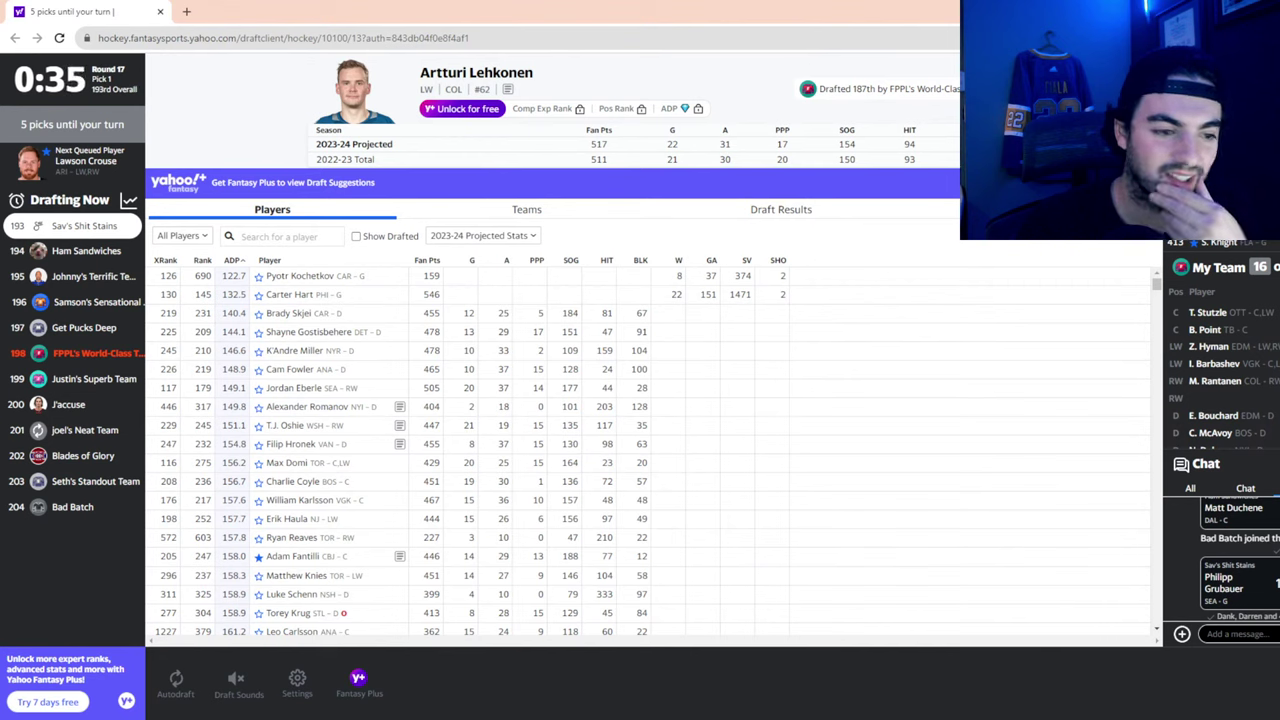
# Compare the remaining goaltenders' projections using the position filter, and restore the list to all players
pyautogui.click(205, 240)
pyautogui.click(200, 318)
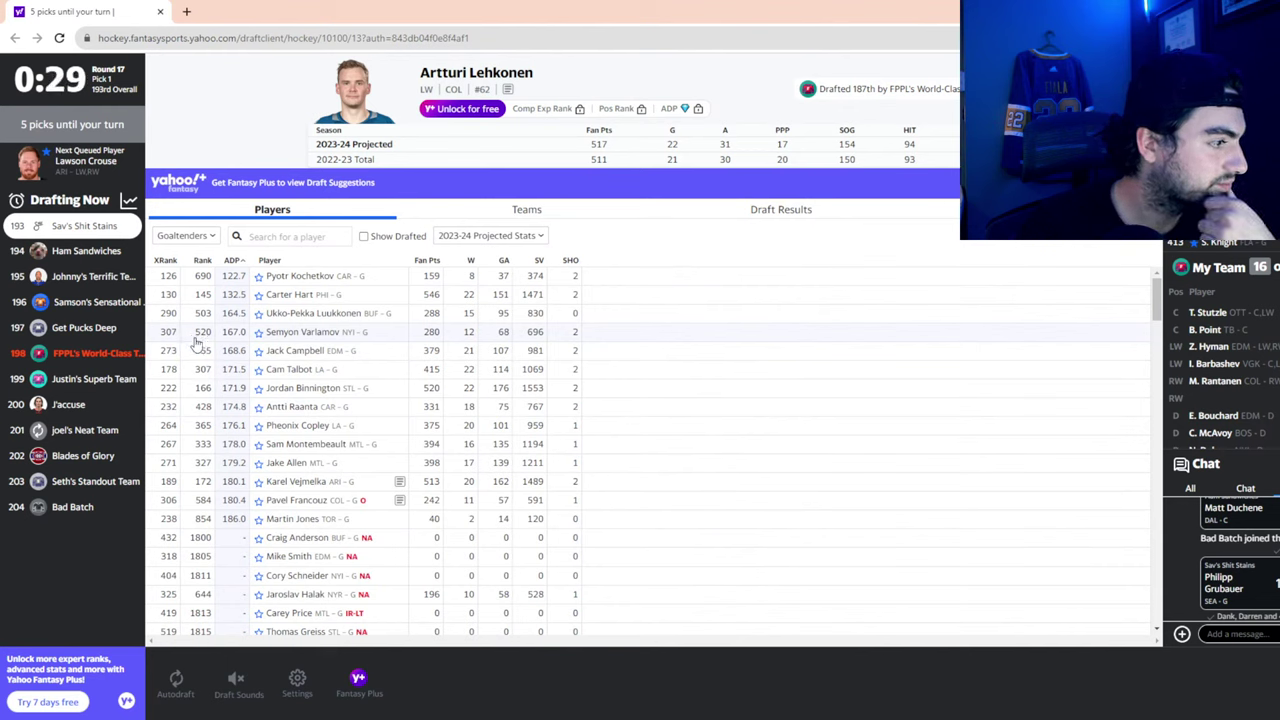
pyautogui.click(214, 238)
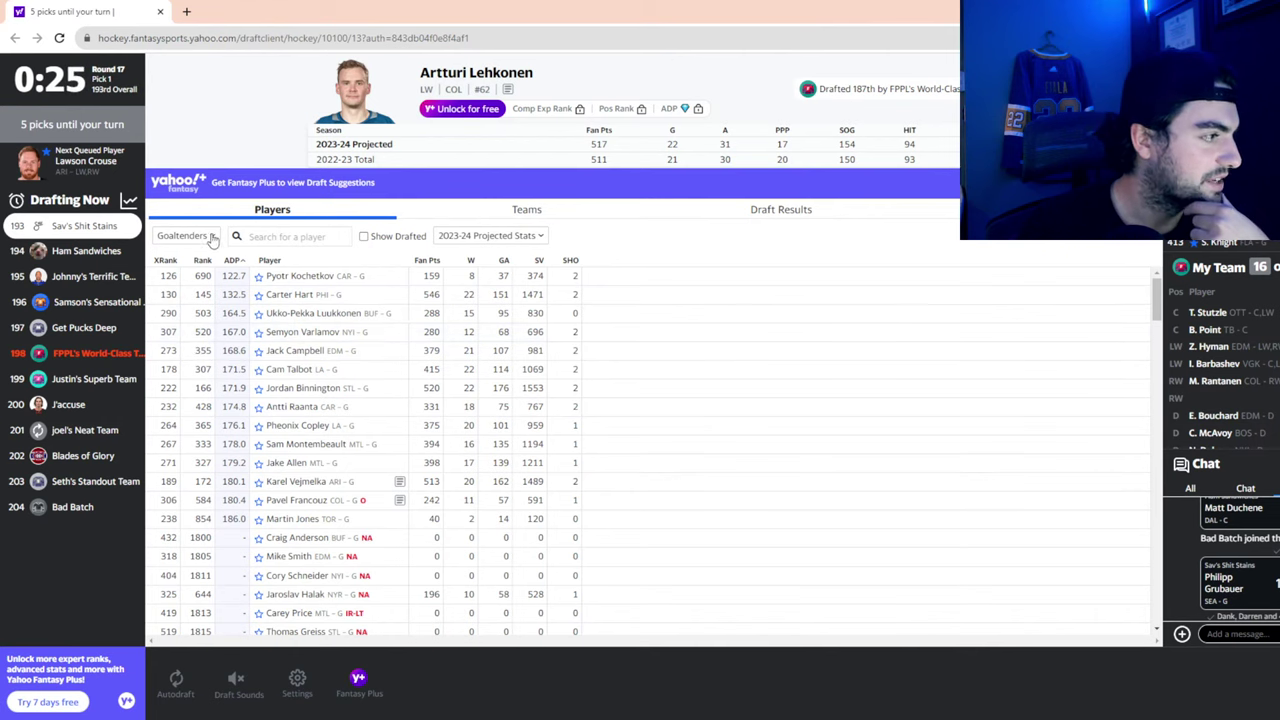
pyautogui.click(206, 254)
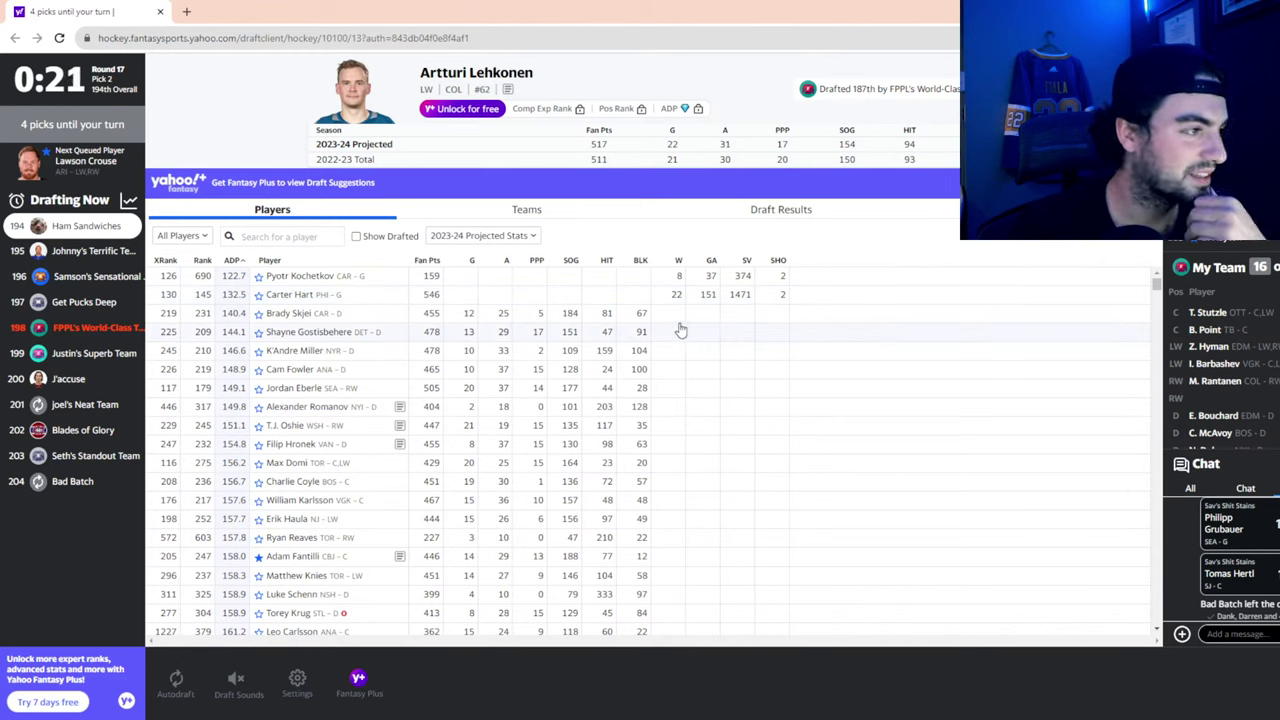
# Browse the remaining players by ADP, check the roster slots, and draft Oliver Ekman-Larsson with the 198th overall pick
pyautogui.scroll(-1, 680, 330)
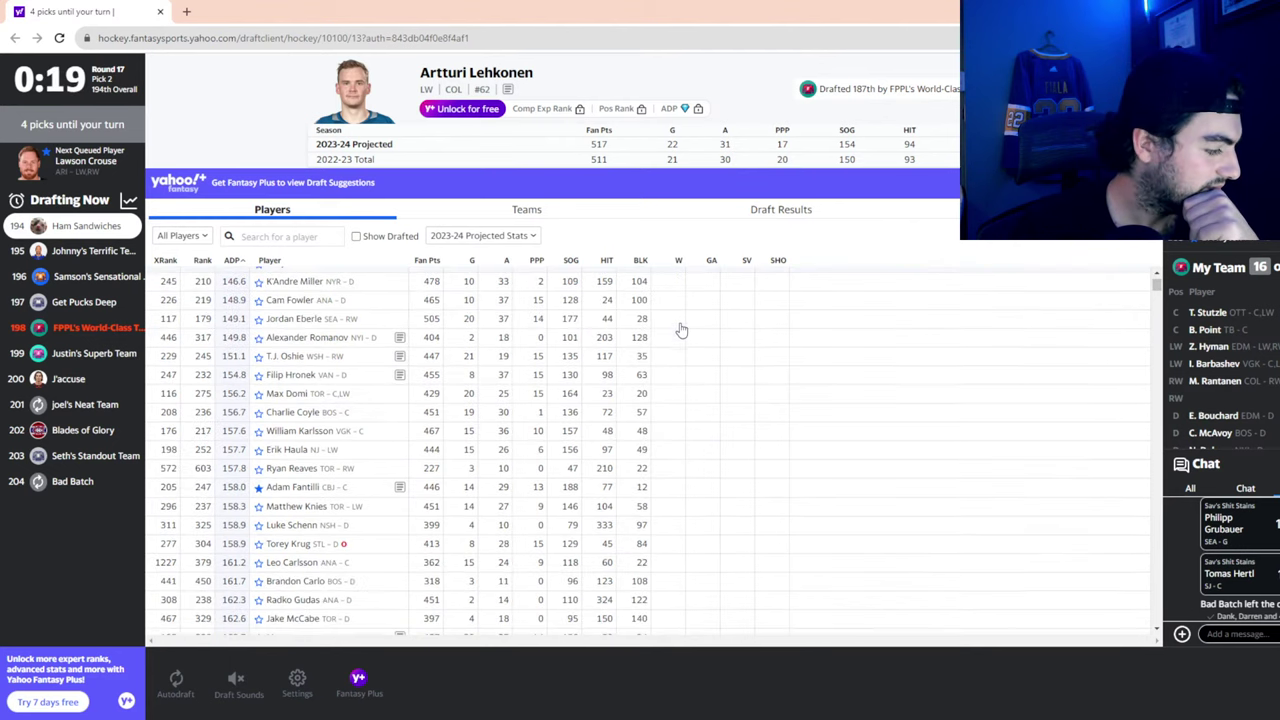
pyautogui.scroll(-1, 680, 330)
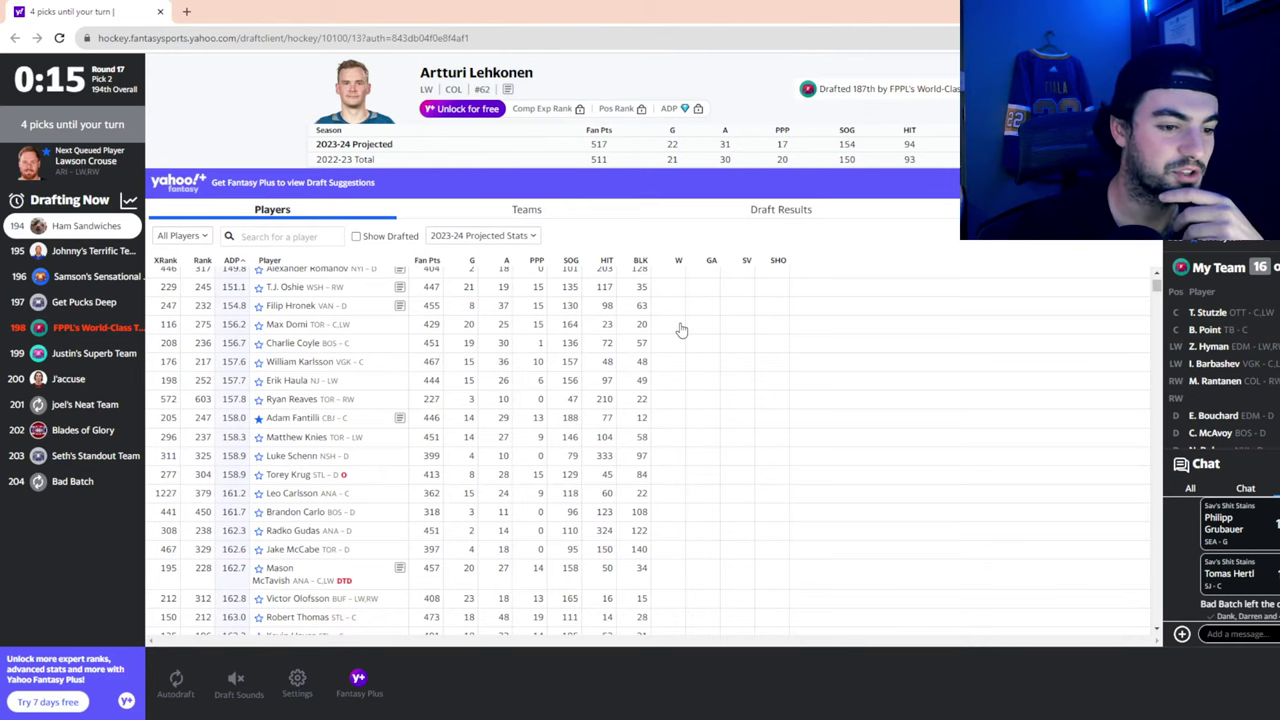
pyautogui.scroll(2, 680, 330)
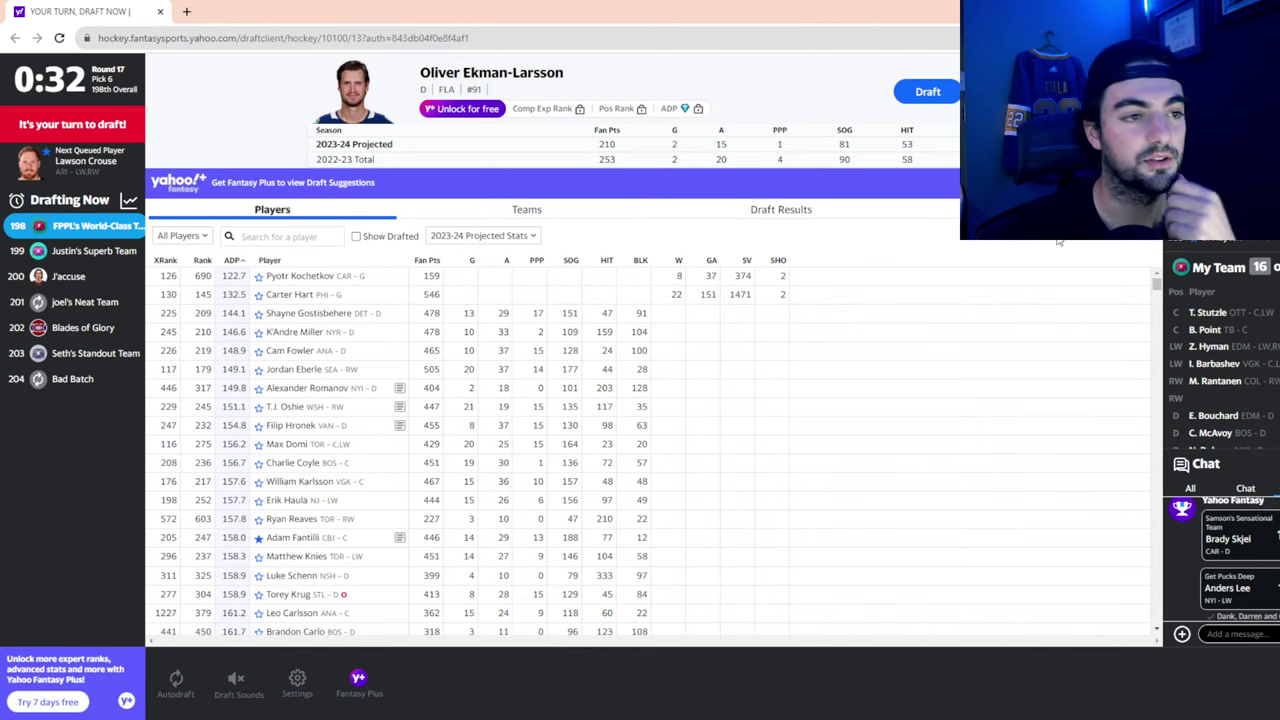
pyautogui.scroll(-3, 1215, 385)
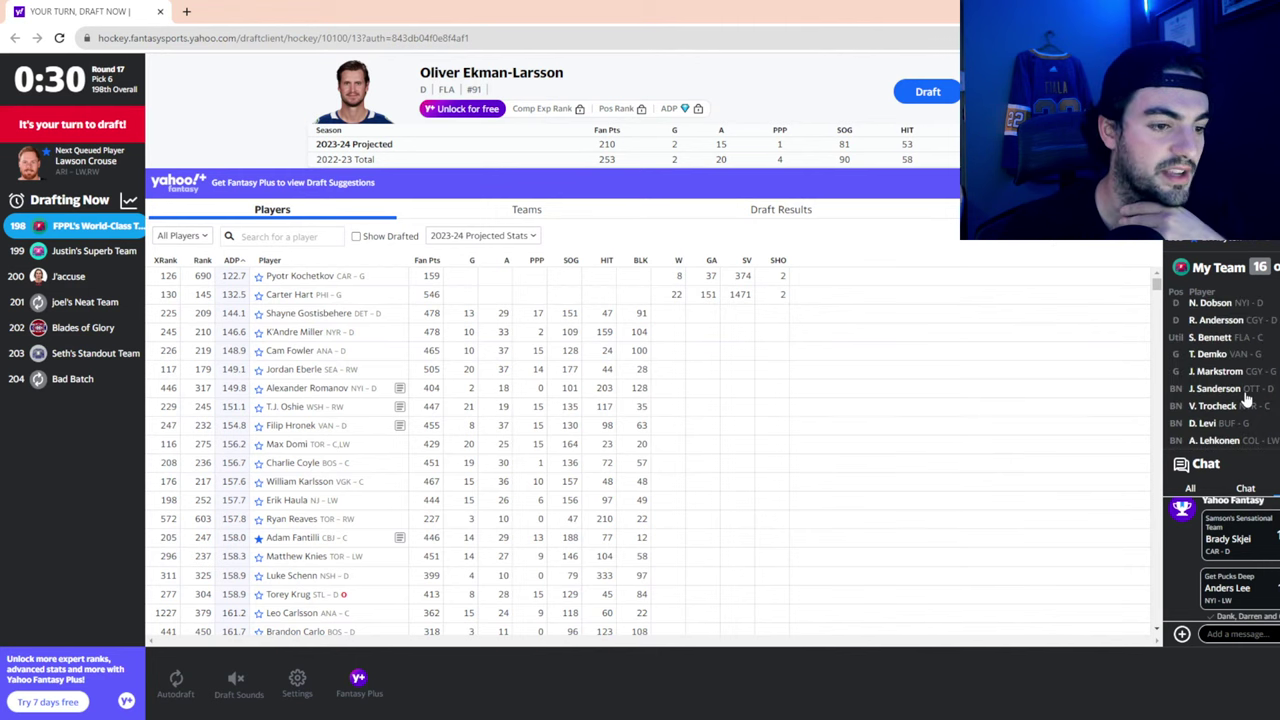
pyautogui.click(935, 98)
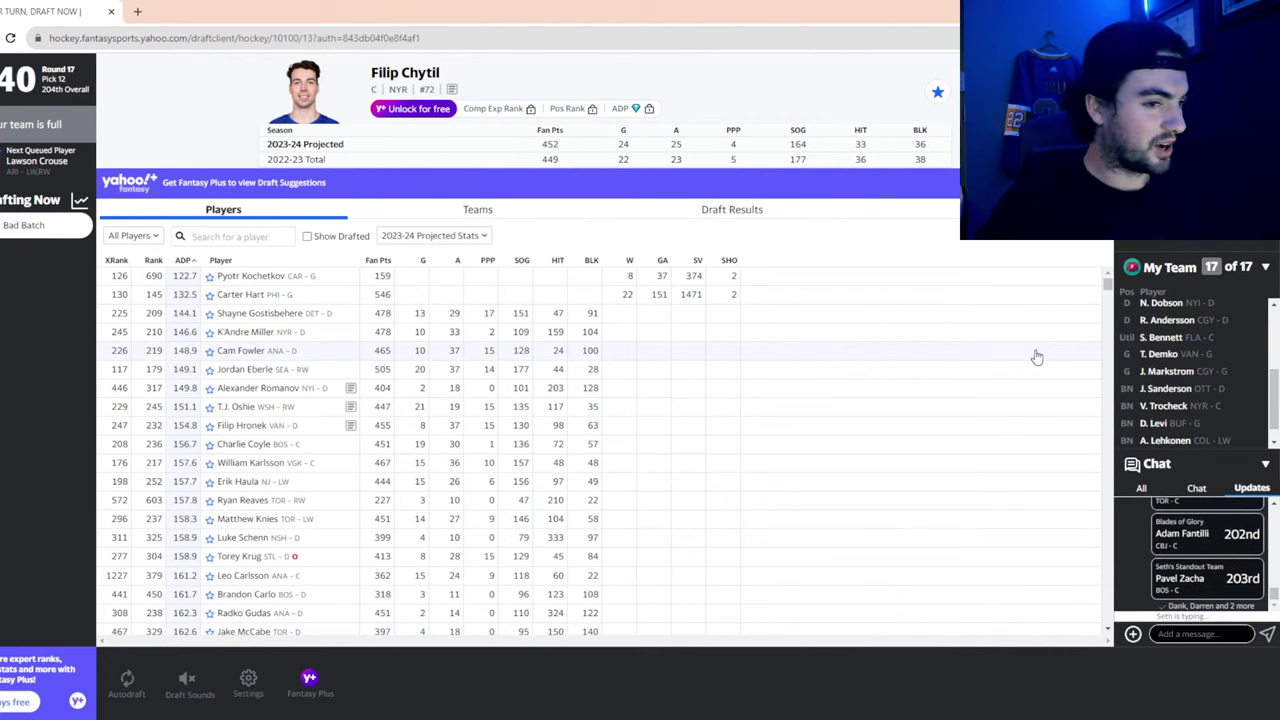
# Compare the teams' projected point standings, and check Tyson Barrie's projected power-play points on the ninth-ranked team's roster
pyautogui.click(760, 212)
pyautogui.click(990, 209)
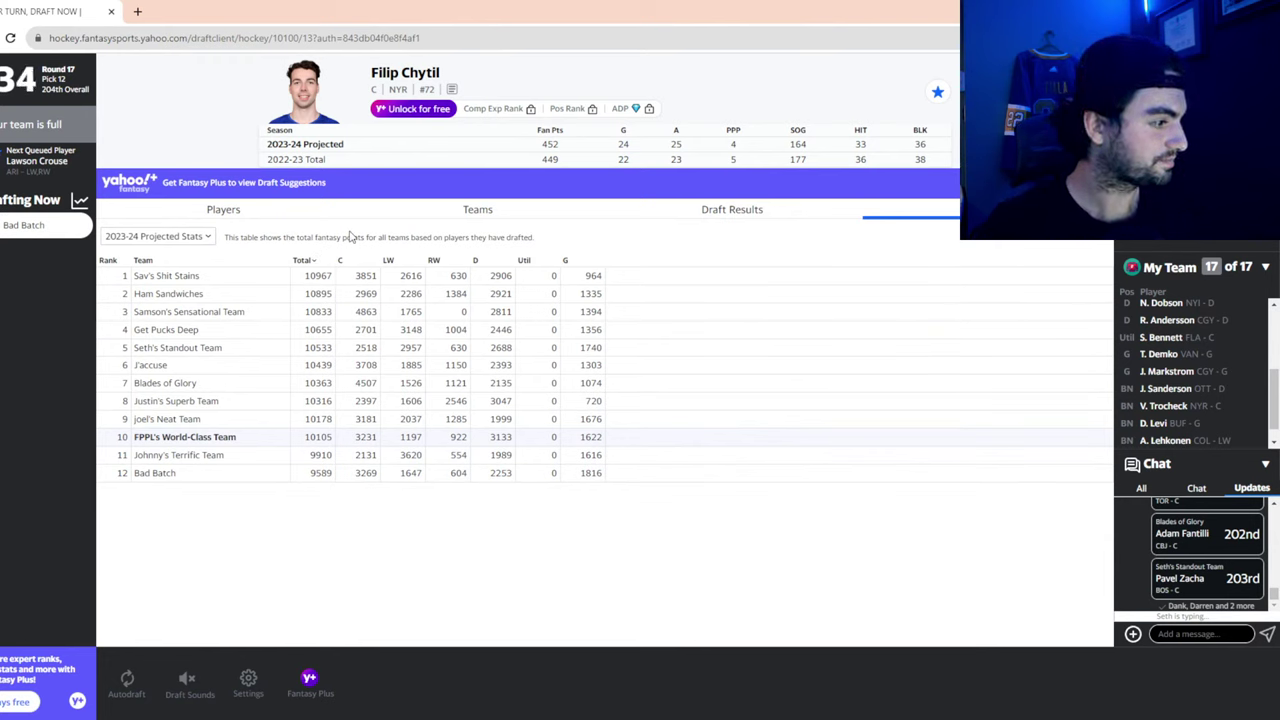
pyautogui.click(236, 422)
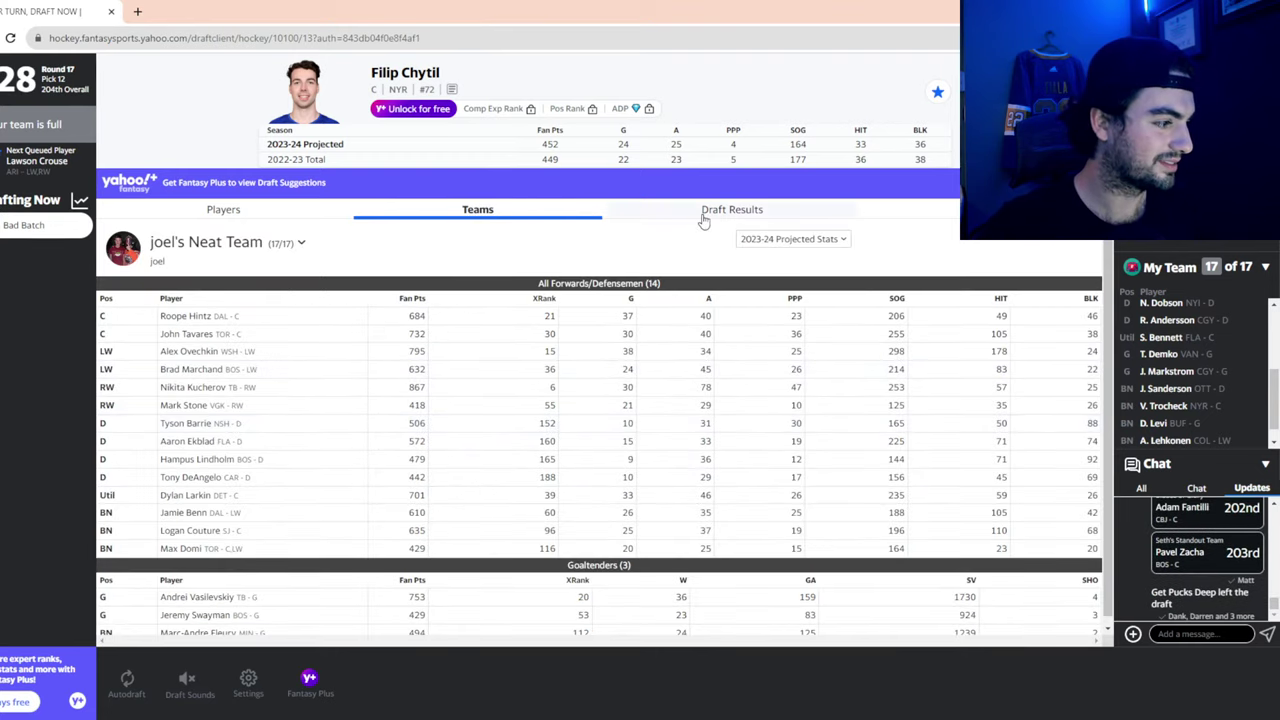
pyautogui.click(254, 423)
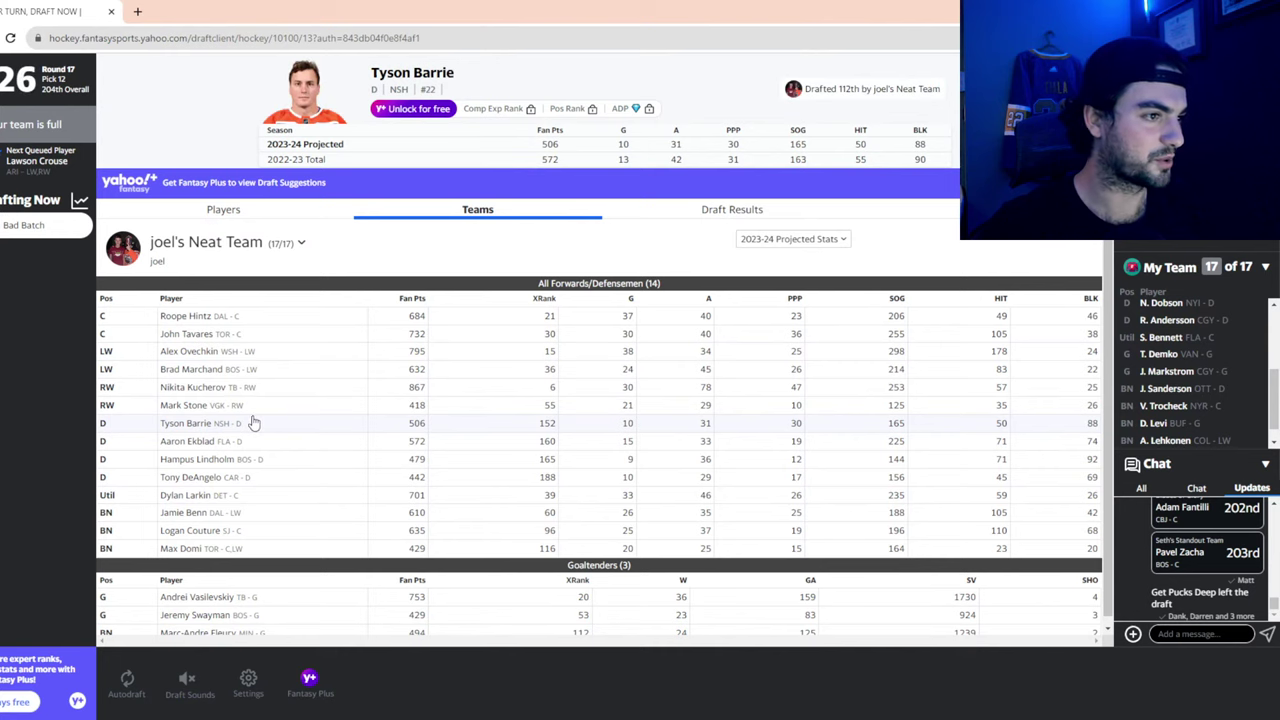
pyautogui.moveTo(724, 144); pyautogui.dragTo(752, 149)
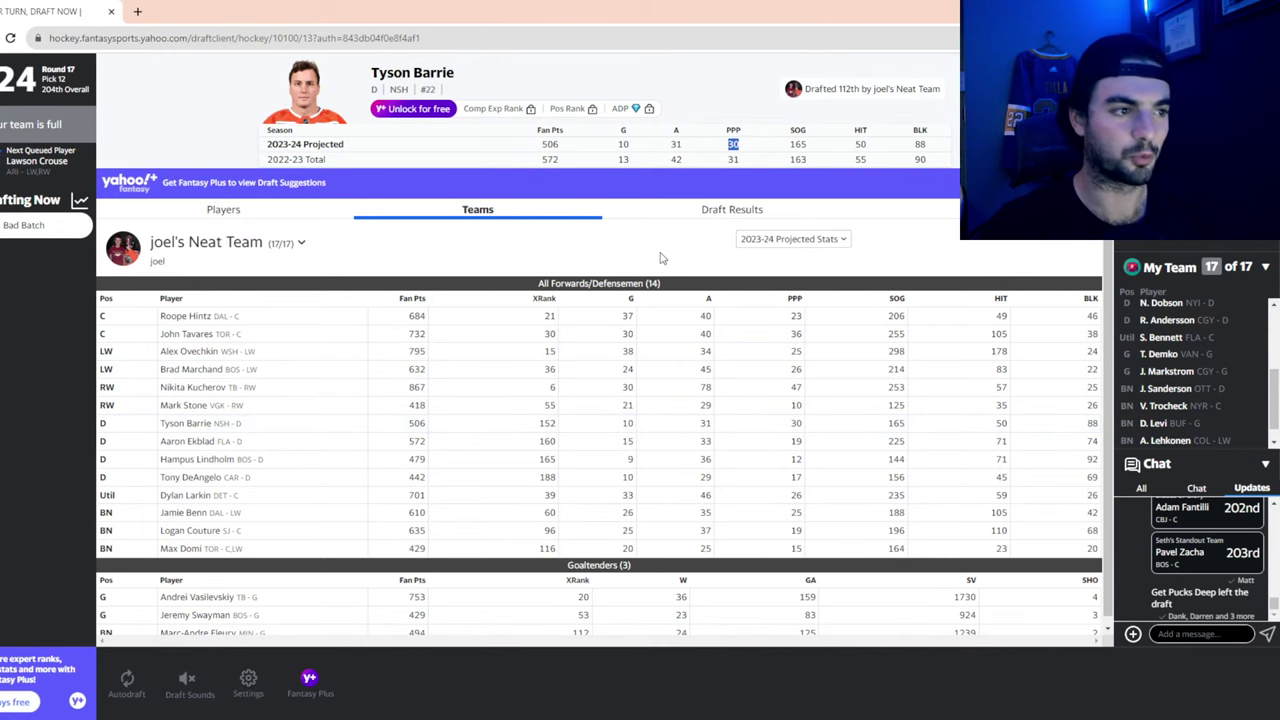
pyautogui.click(680, 210)
pyautogui.click(927, 213)
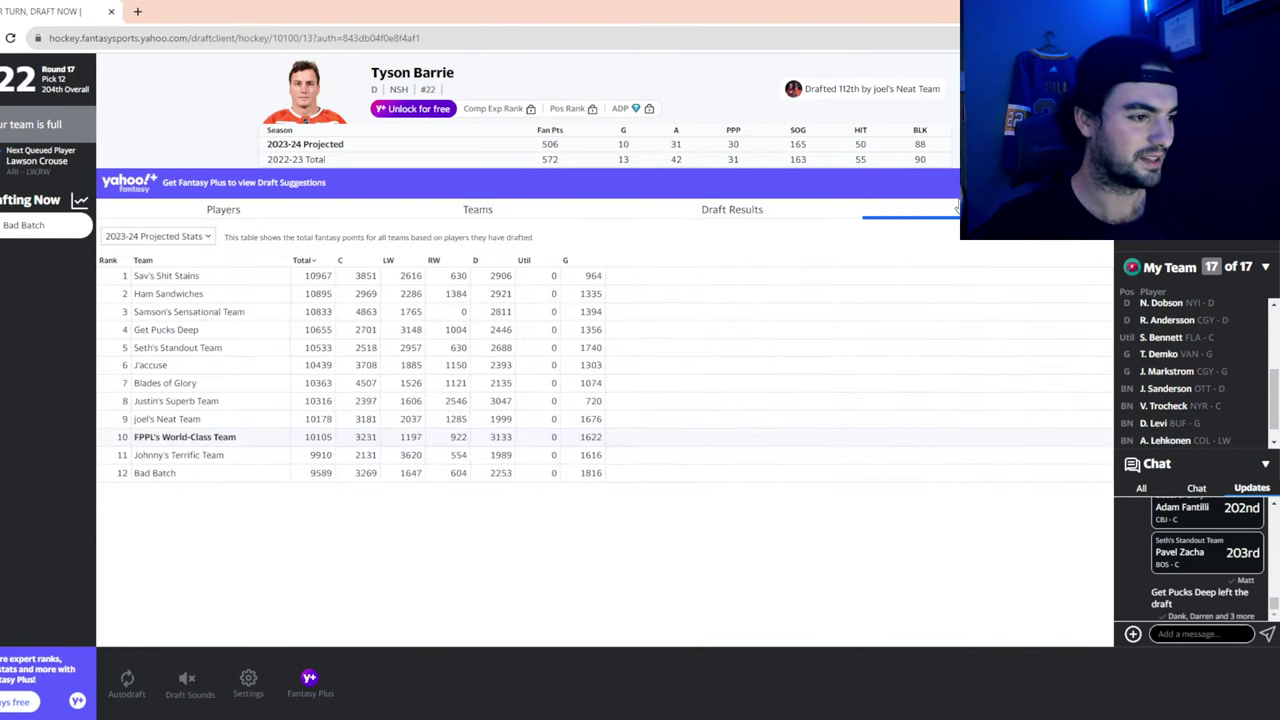
# Show the draft results as a draft board, and review the early-round picks of FPPL's World-Class Team
pyautogui.click(335, 215)
pyautogui.click(667, 211)
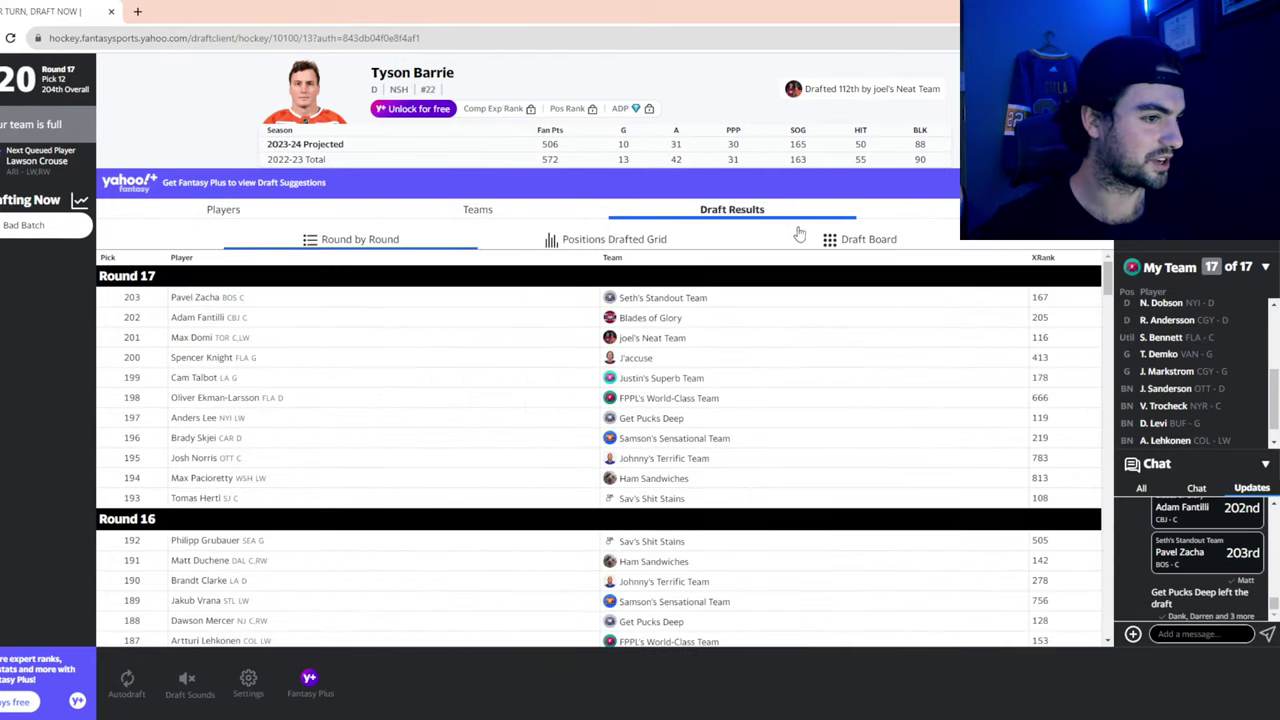
pyautogui.click(829, 238)
pyautogui.scroll(10, 655, 404)
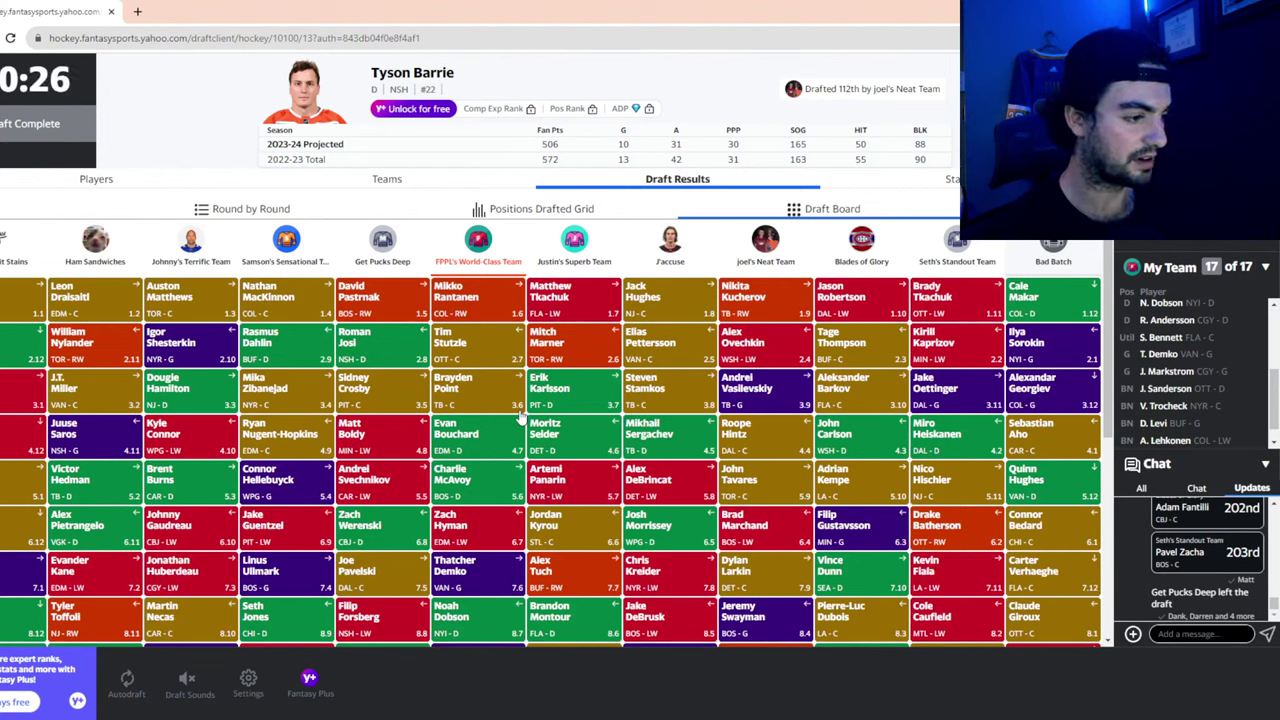
pyautogui.scroll(-1, 519, 418)
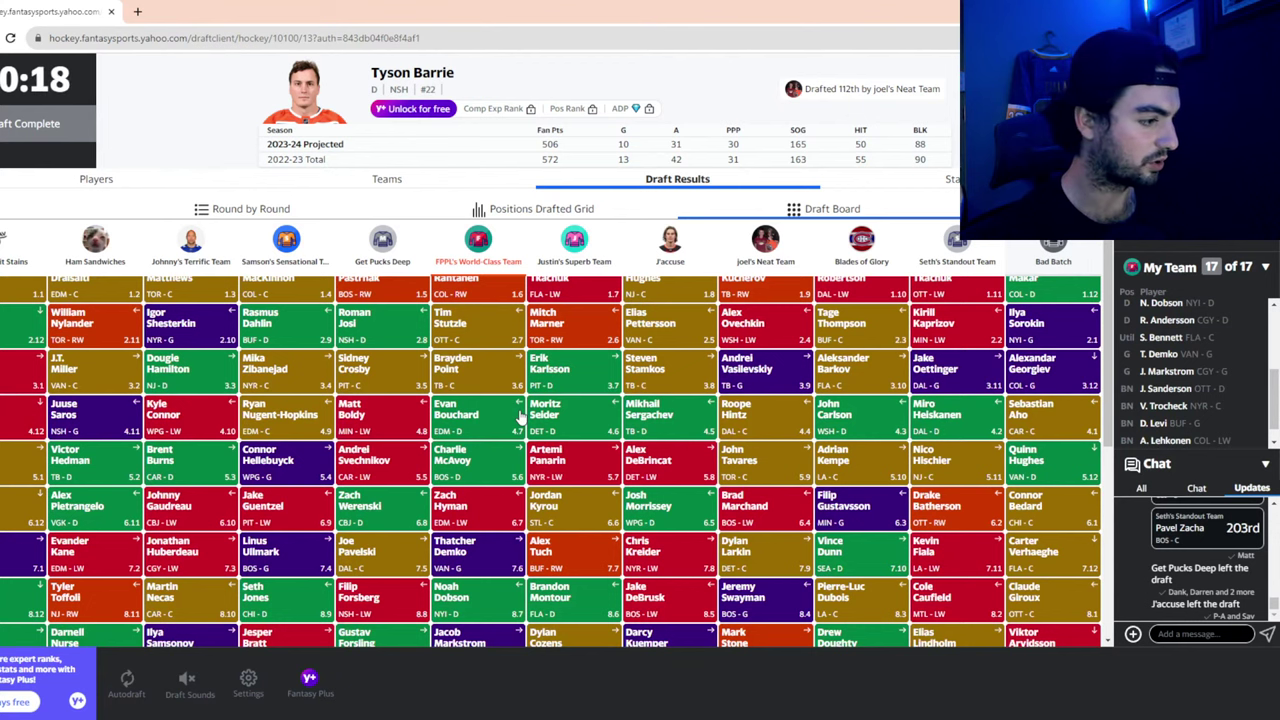
pyautogui.scroll(-1, 520, 415)
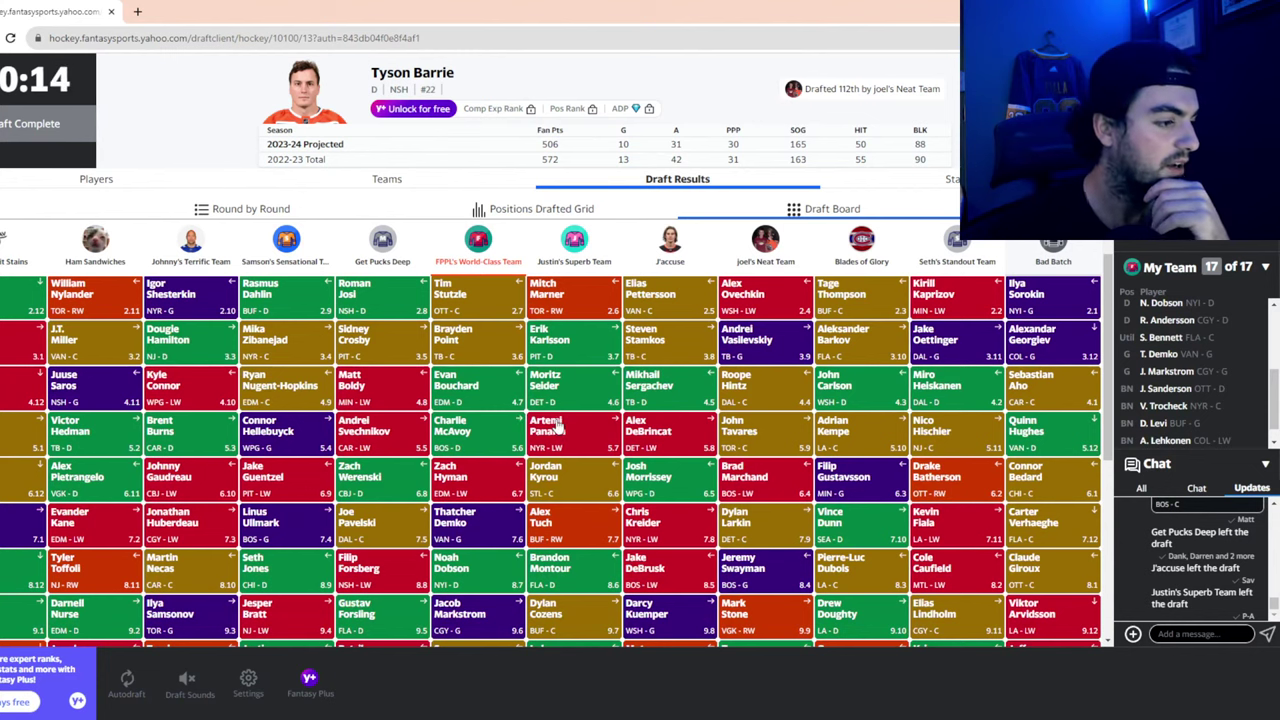
pyautogui.scroll(-1, 557, 425)
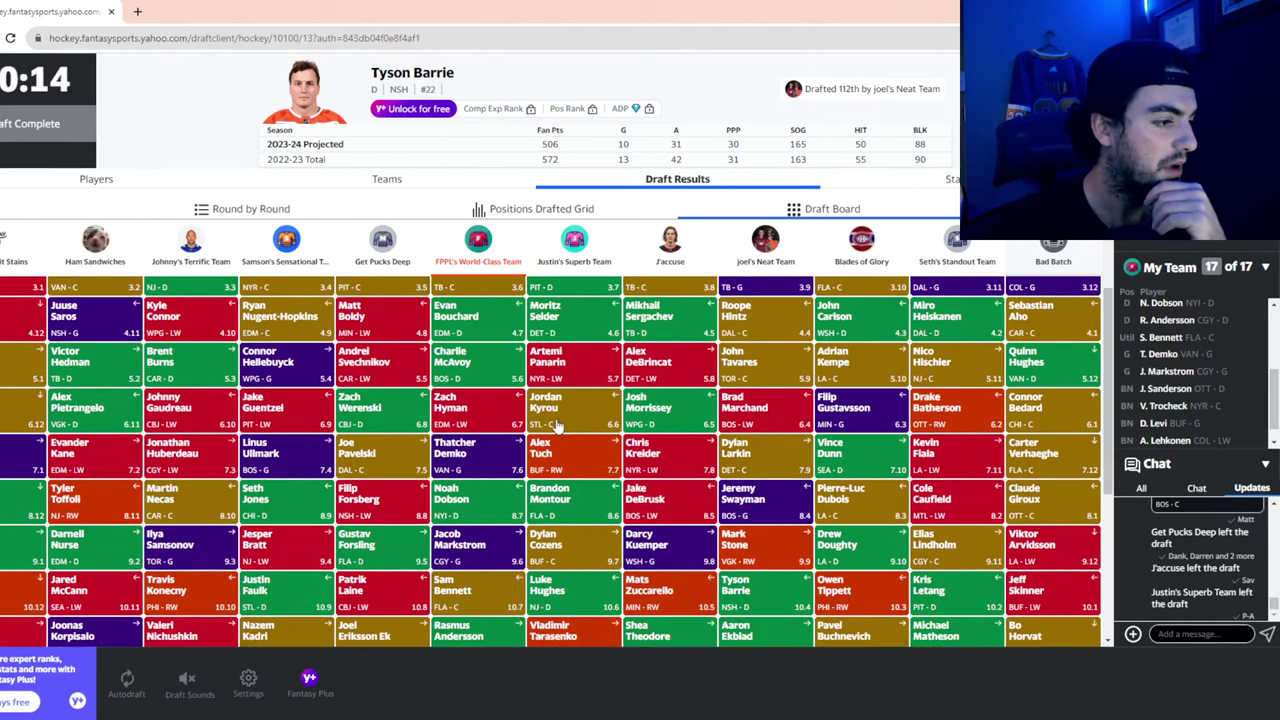
# Review the projections of FPPL's World-Class Team's picks from Zach Hyman in round 6 through Oliver Ekman-Larsson in round 17
pyautogui.click(483, 422)
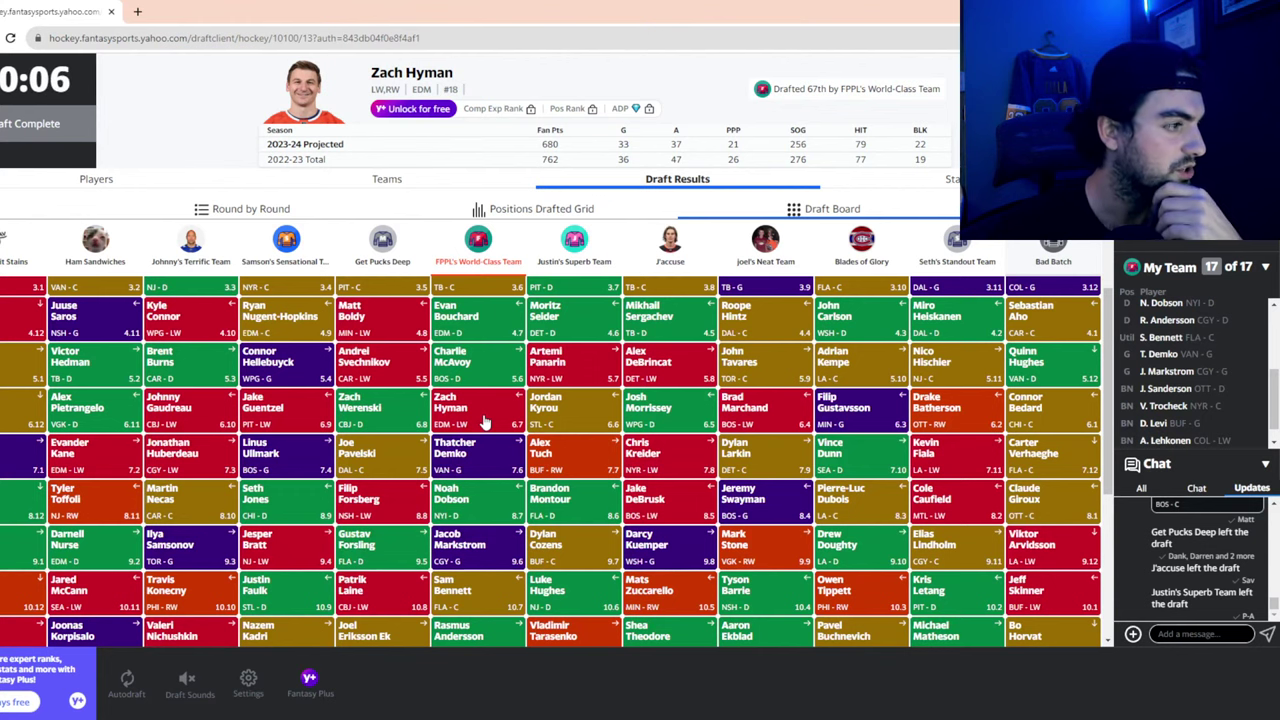
pyautogui.scroll(-1, 483, 422)
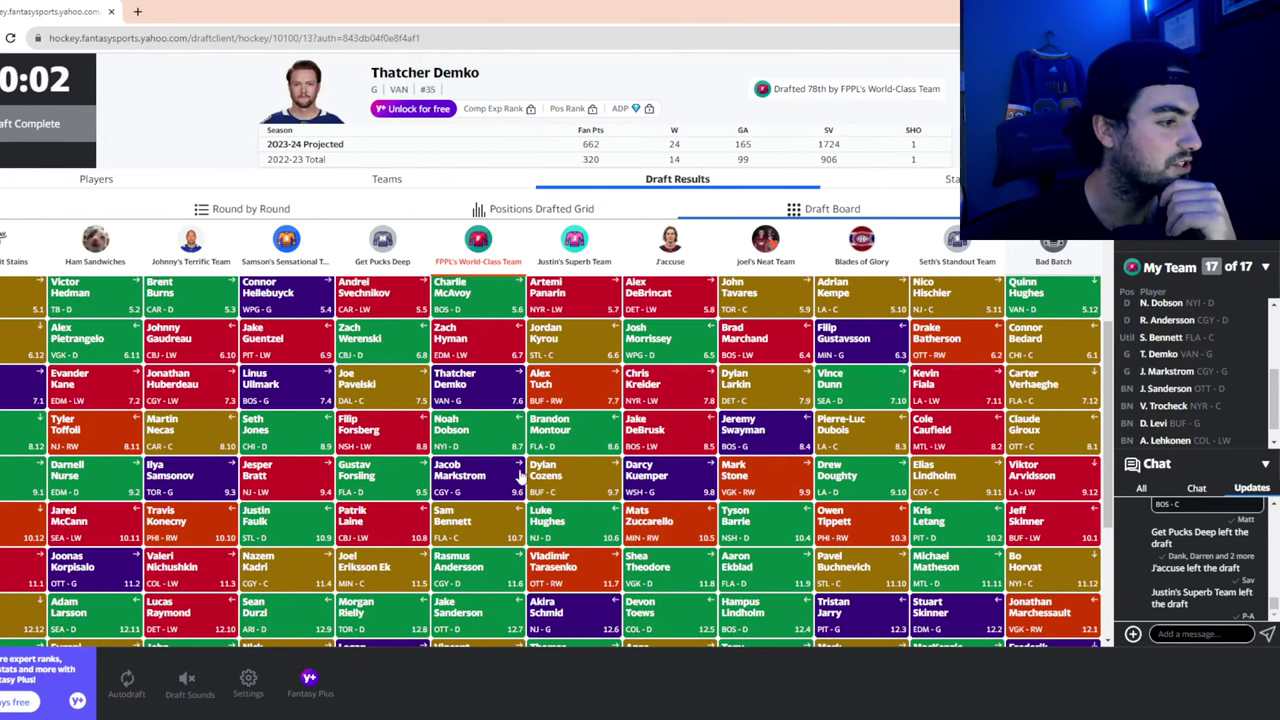
pyautogui.scroll(-3, 505, 478)
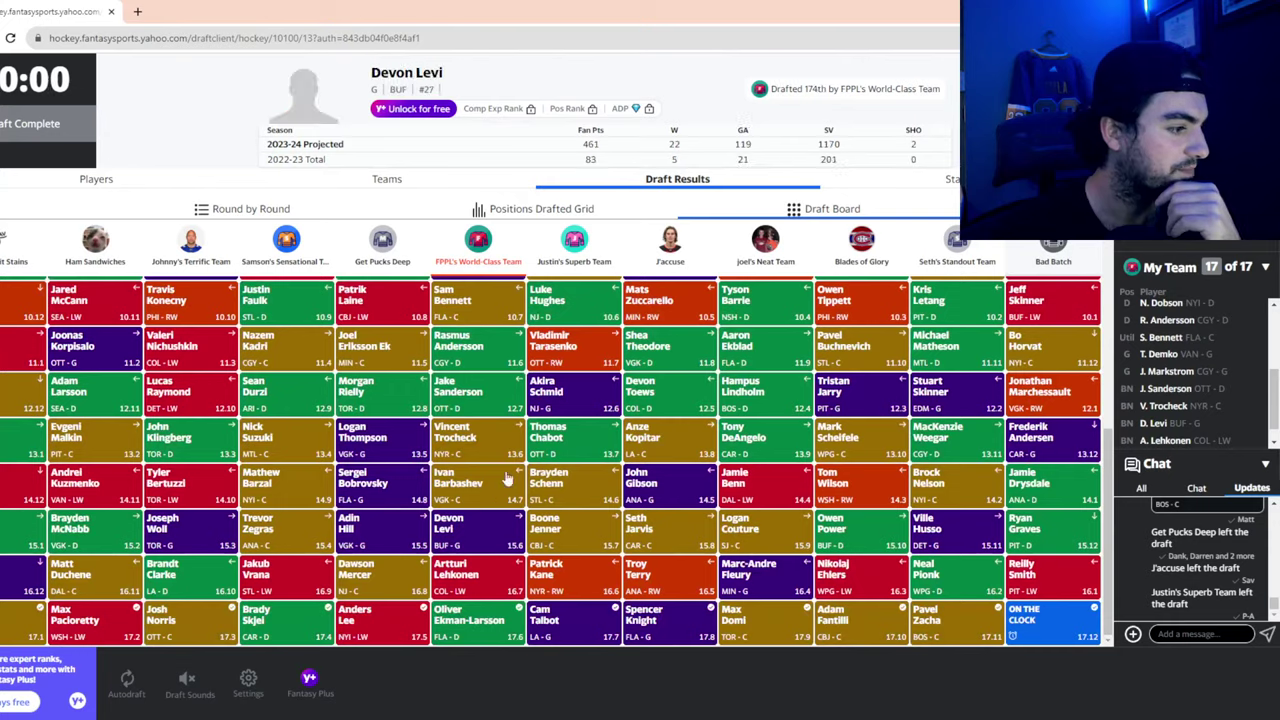
pyautogui.scroll(3, 508, 450)
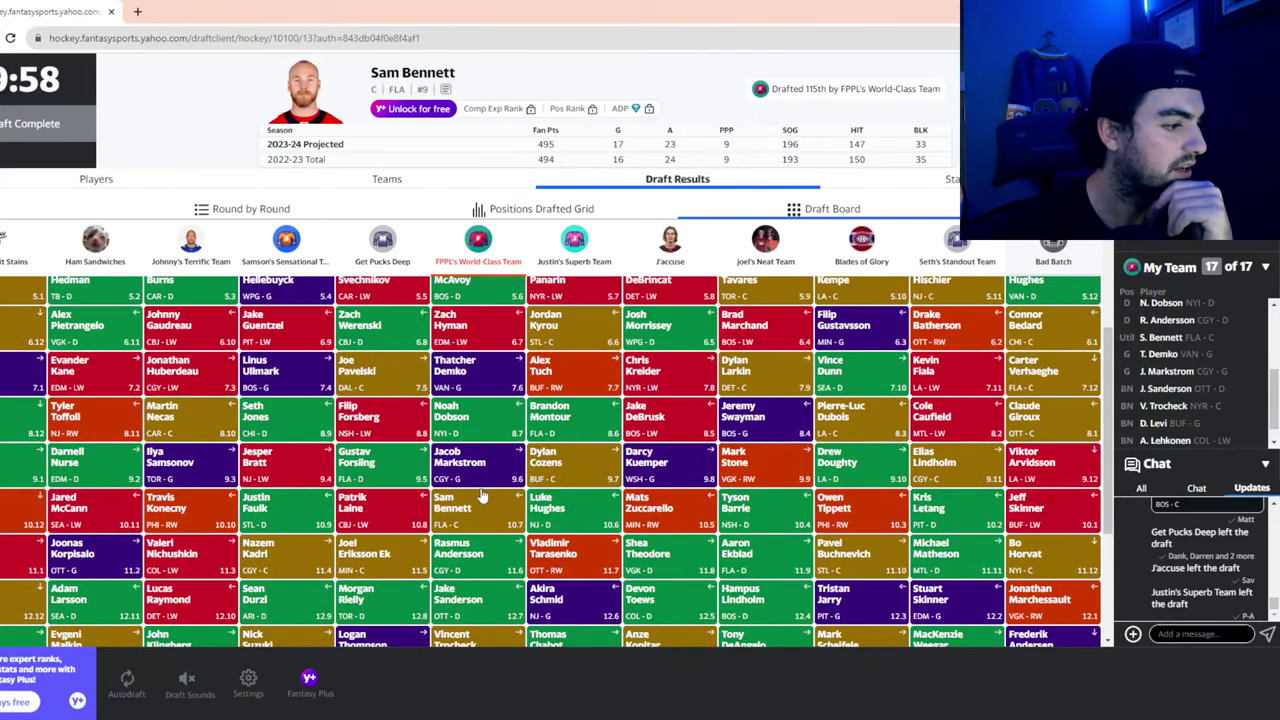
pyautogui.scroll(-1, 490, 490)
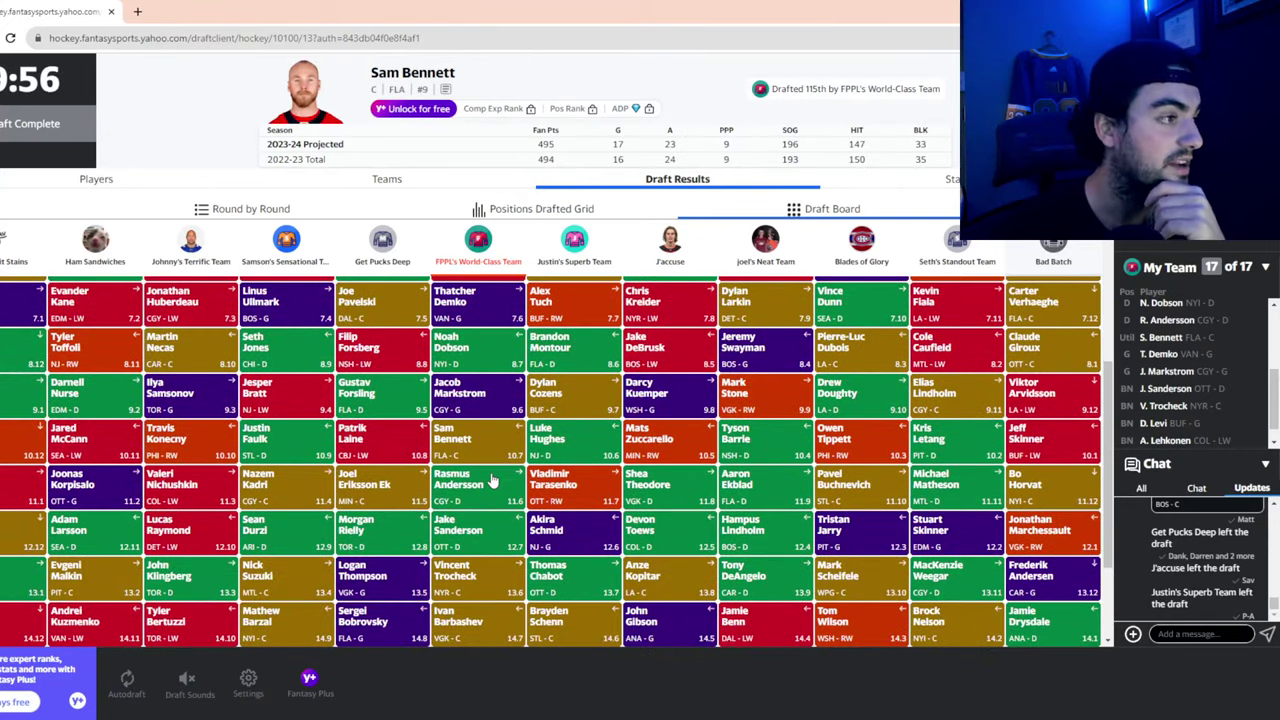
pyautogui.scroll(-1, 492, 482)
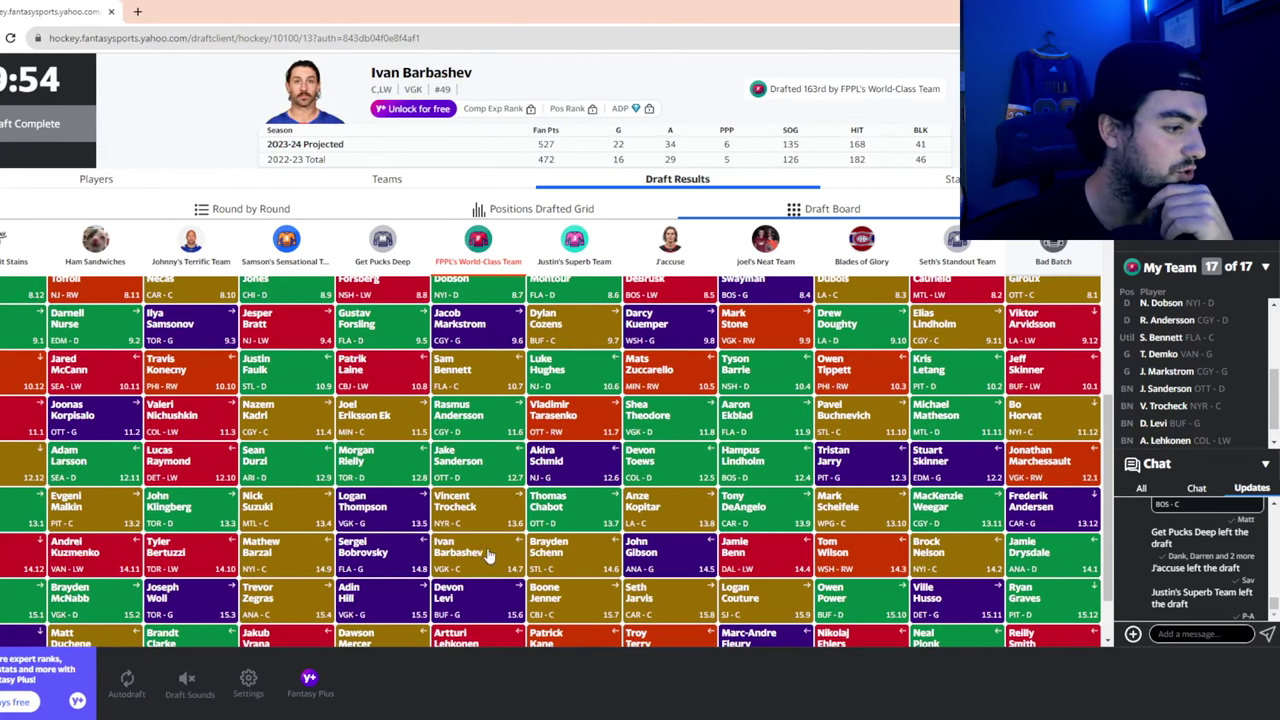
pyautogui.scroll(-1, 488, 542)
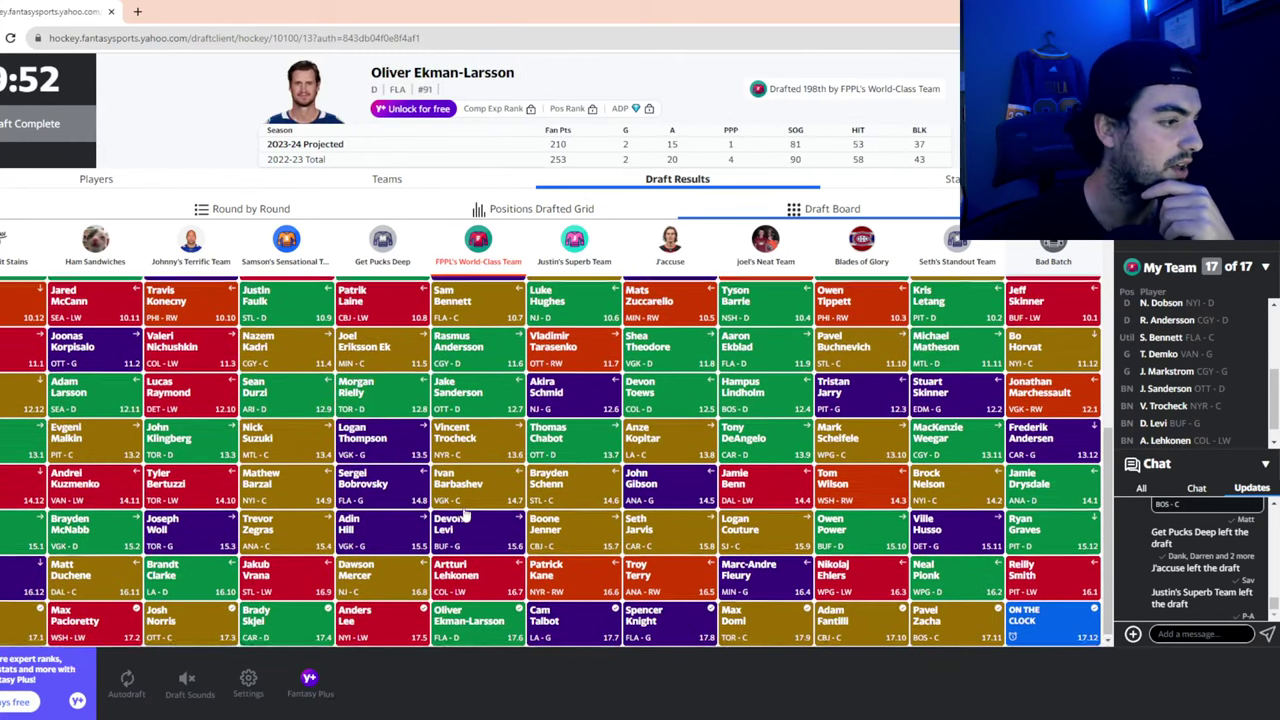
# Compare the projections of round 5 picks Adrian Kempe and Andrei Svechnikov on the draft board
pyautogui.scroll(5, 472, 560)
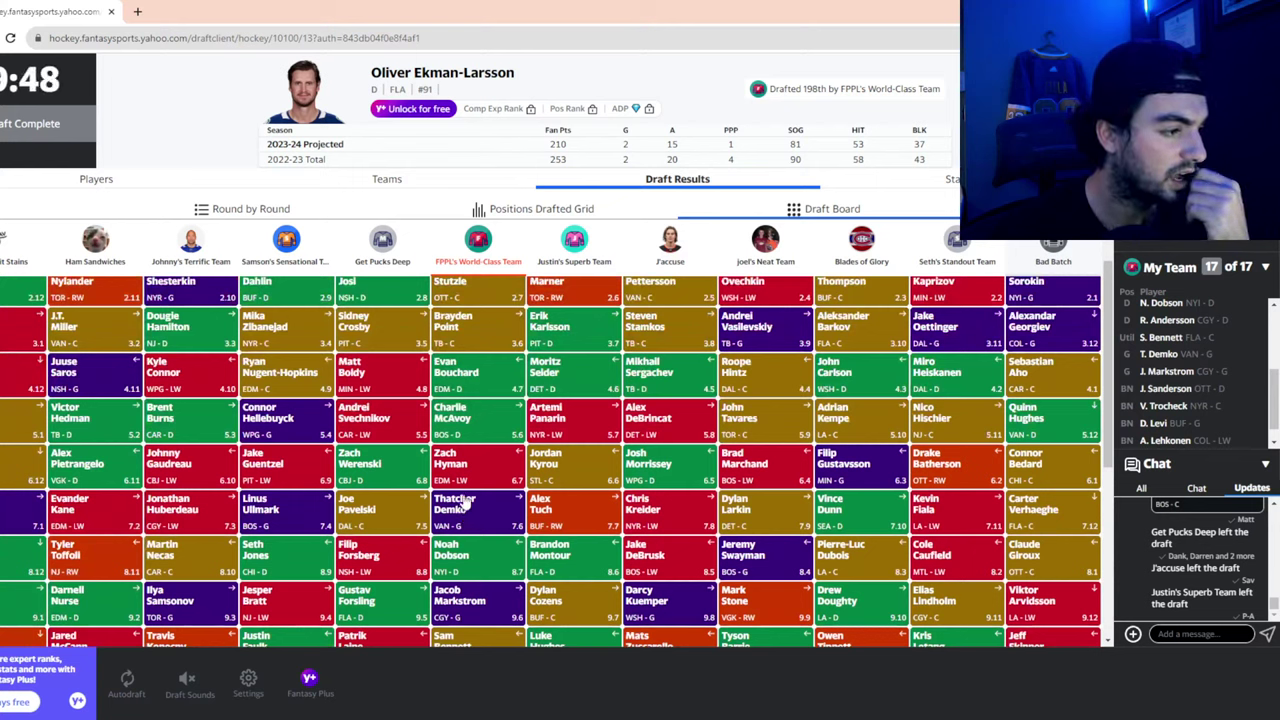
pyautogui.click(855, 432)
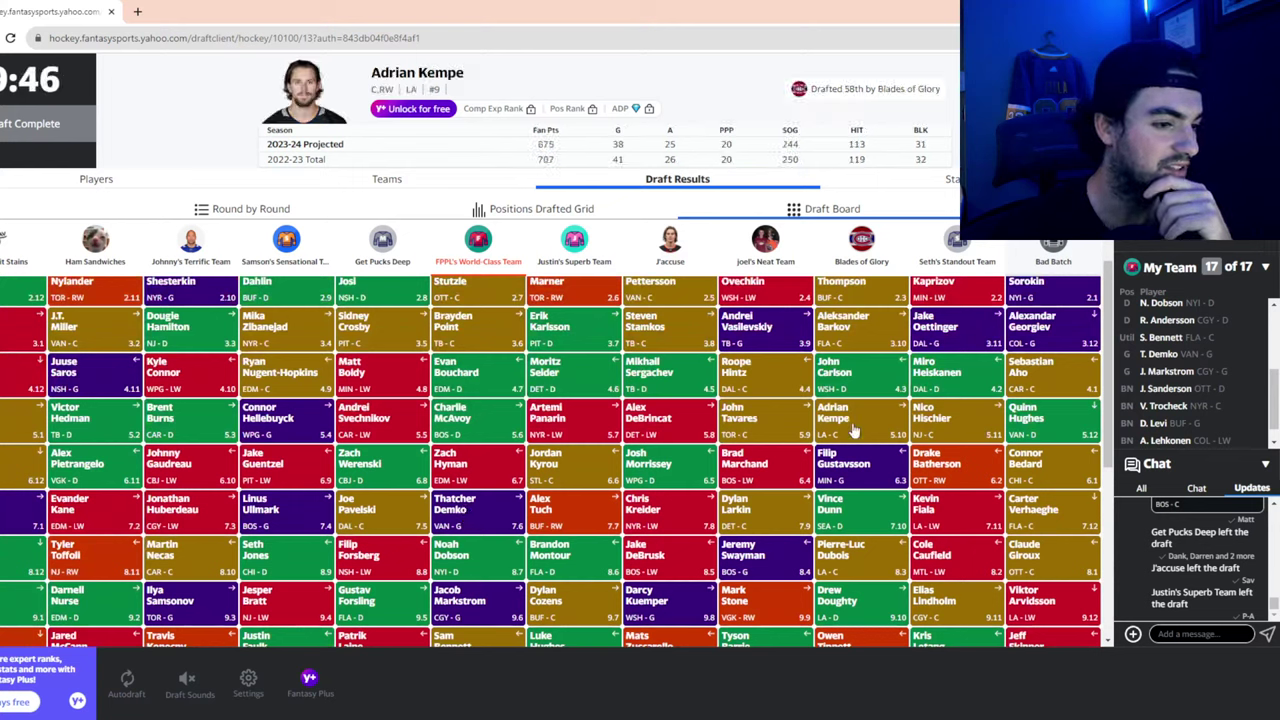
pyautogui.click(395, 428)
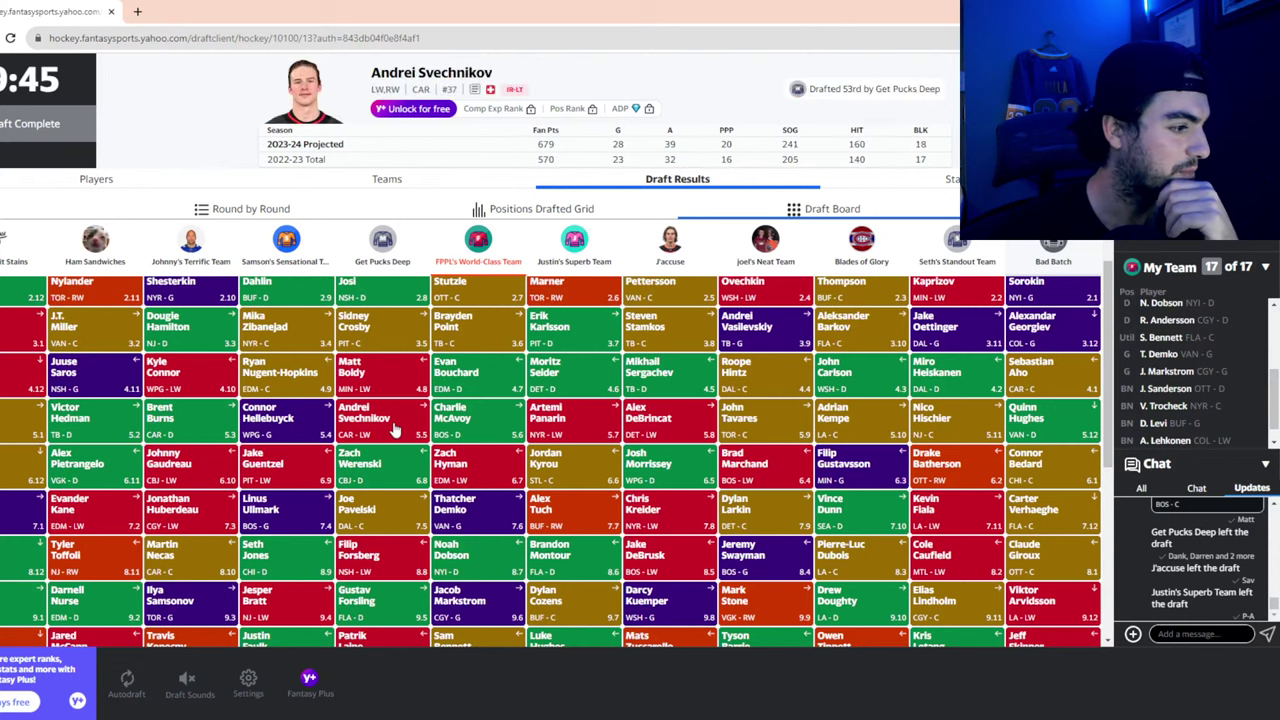
# Compare the projections of Andrei Svechnikov, Zach Hyman, Adrian Kempe and Evander Kane on the draft board
pyautogui.click(474, 436)
pyautogui.click(395, 428)
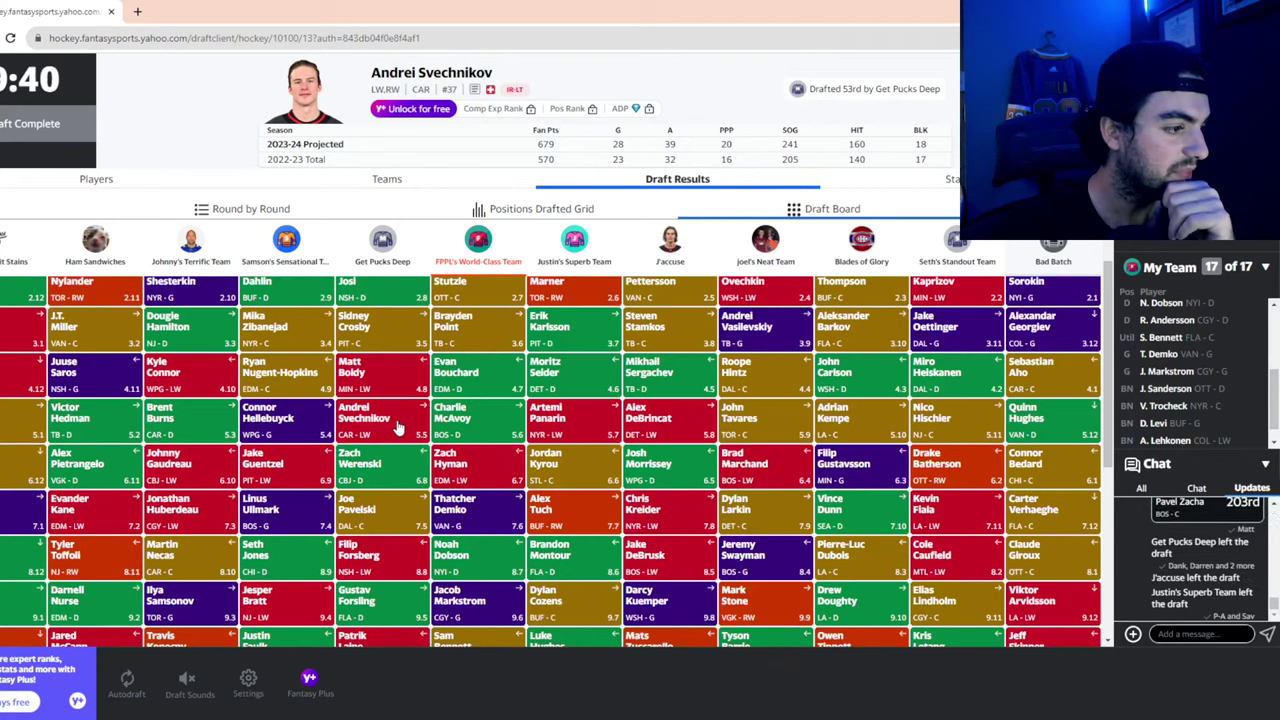
pyautogui.click(488, 468)
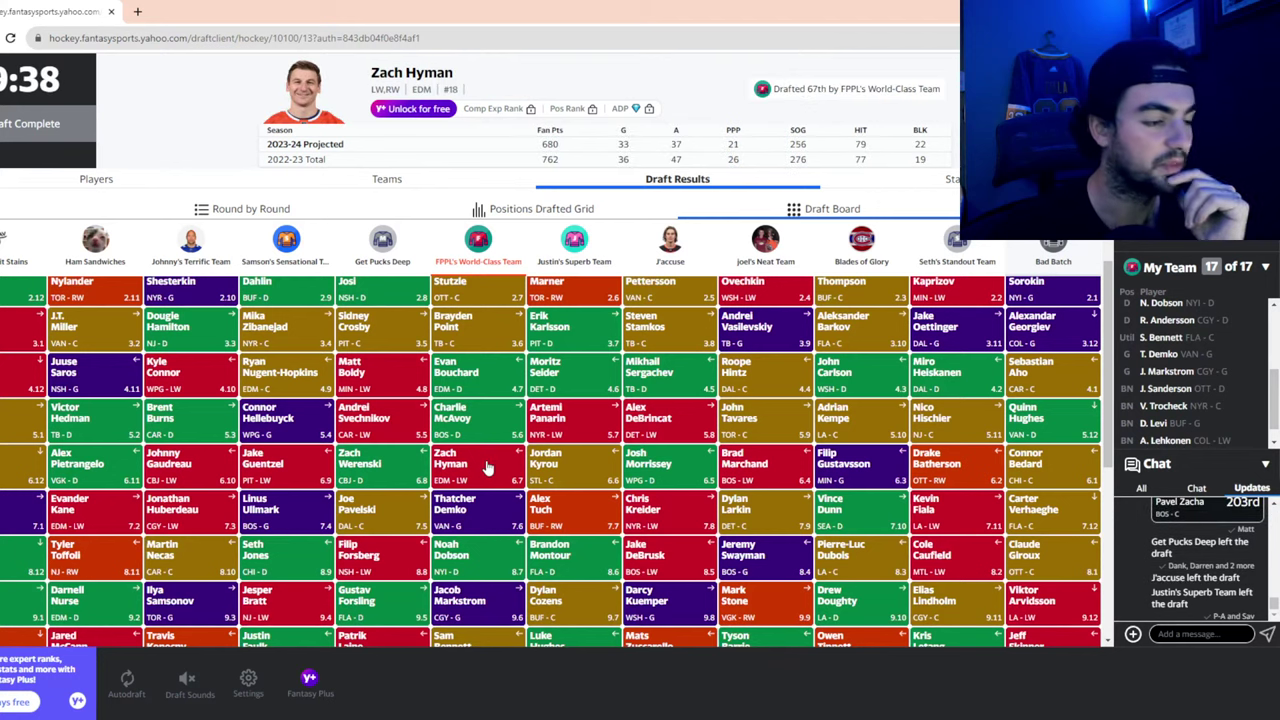
pyautogui.click(413, 432)
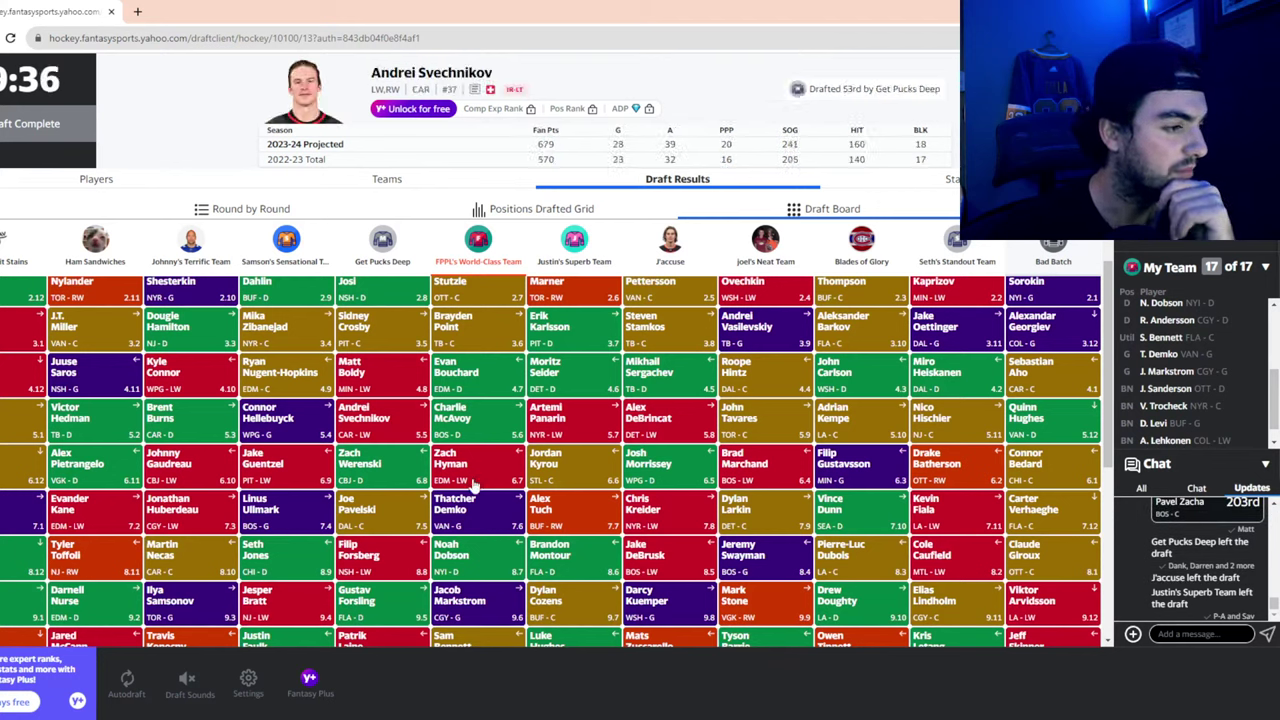
pyautogui.click(806, 436)
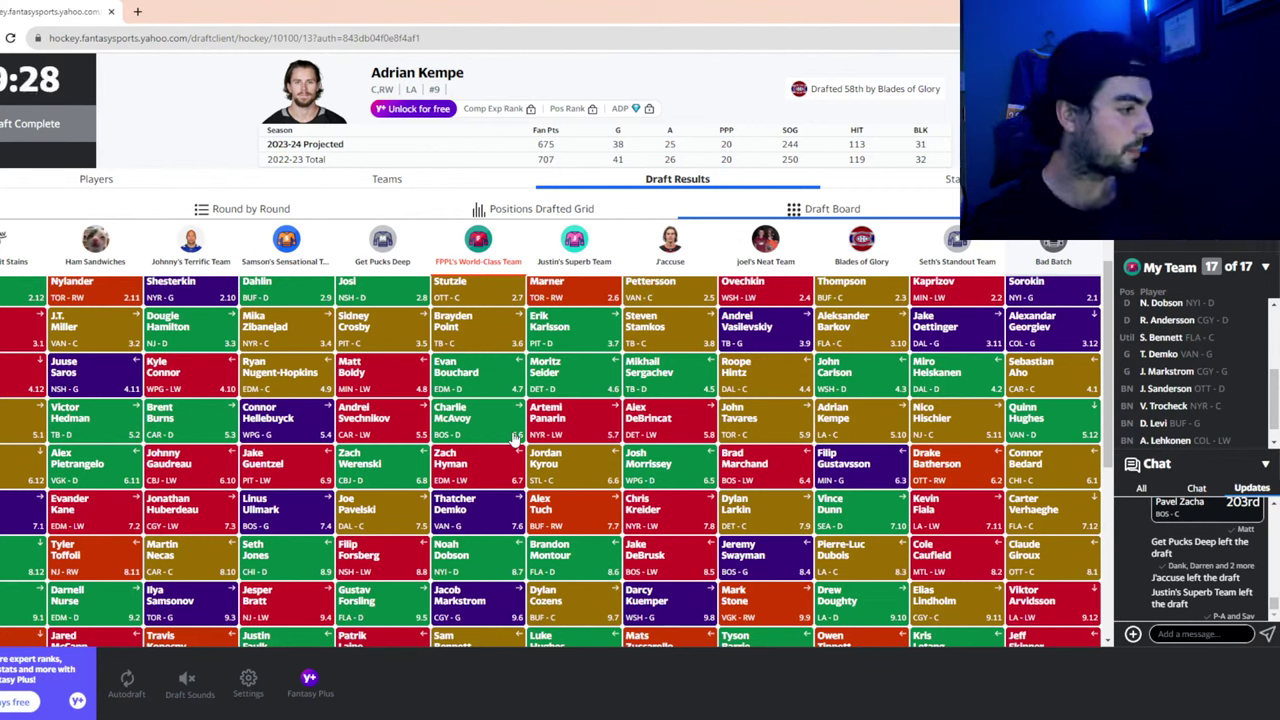
pyautogui.click(114, 514)
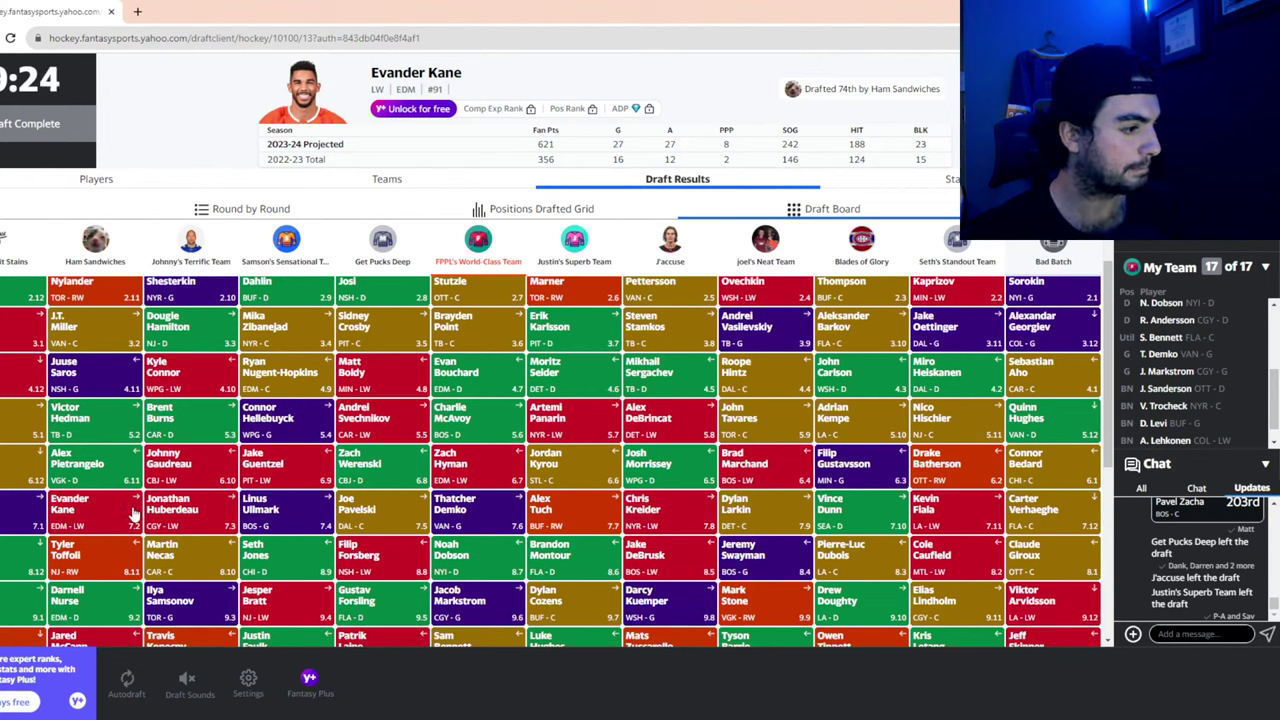
pyautogui.click(455, 468)
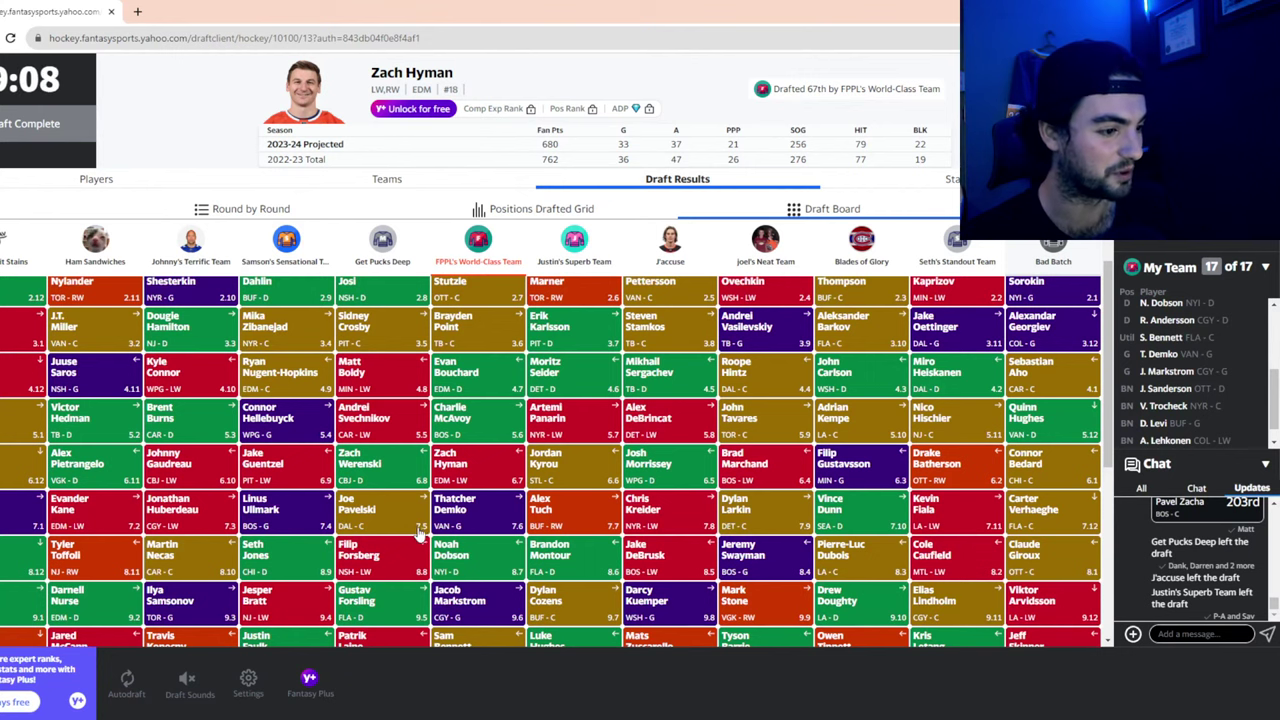
# Review the projections of FPPL's World-Class Team's picks Noah Dobson, Charlie McAvoy and Sam Bennett, and look through its late-round picks
pyautogui.scroll(-2, 528, 520)
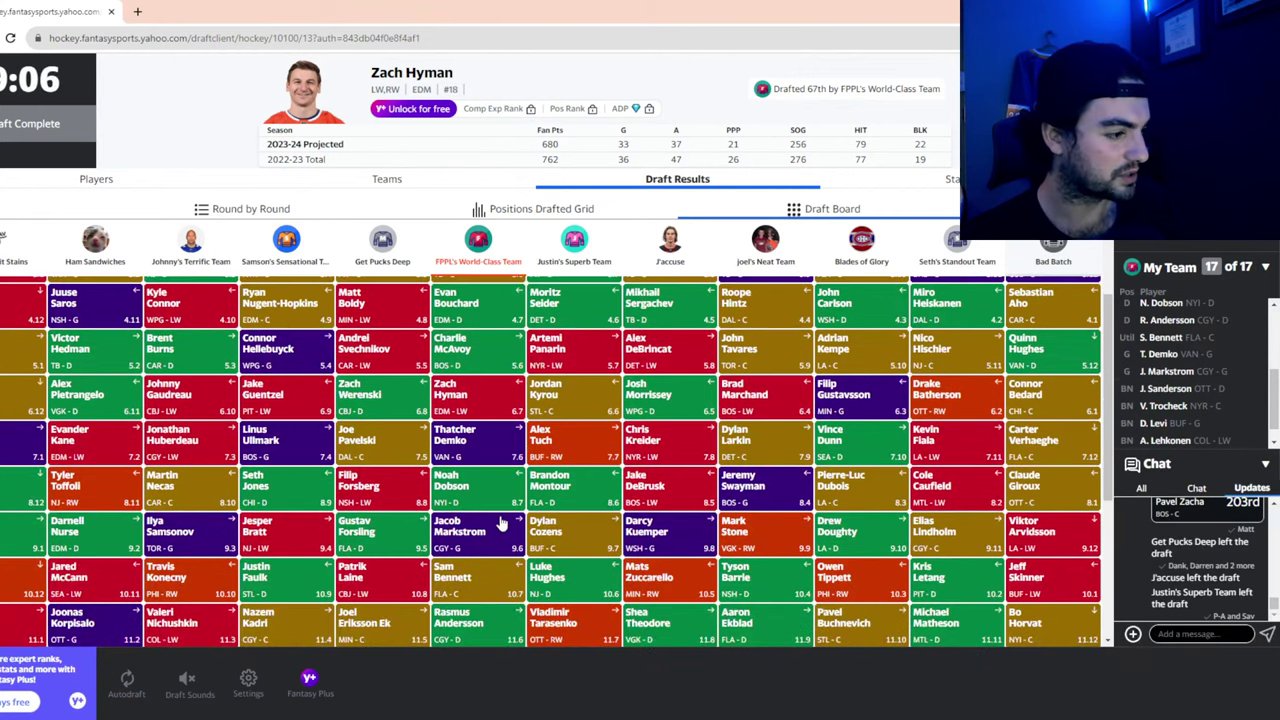
pyautogui.scroll(-6, 502, 522)
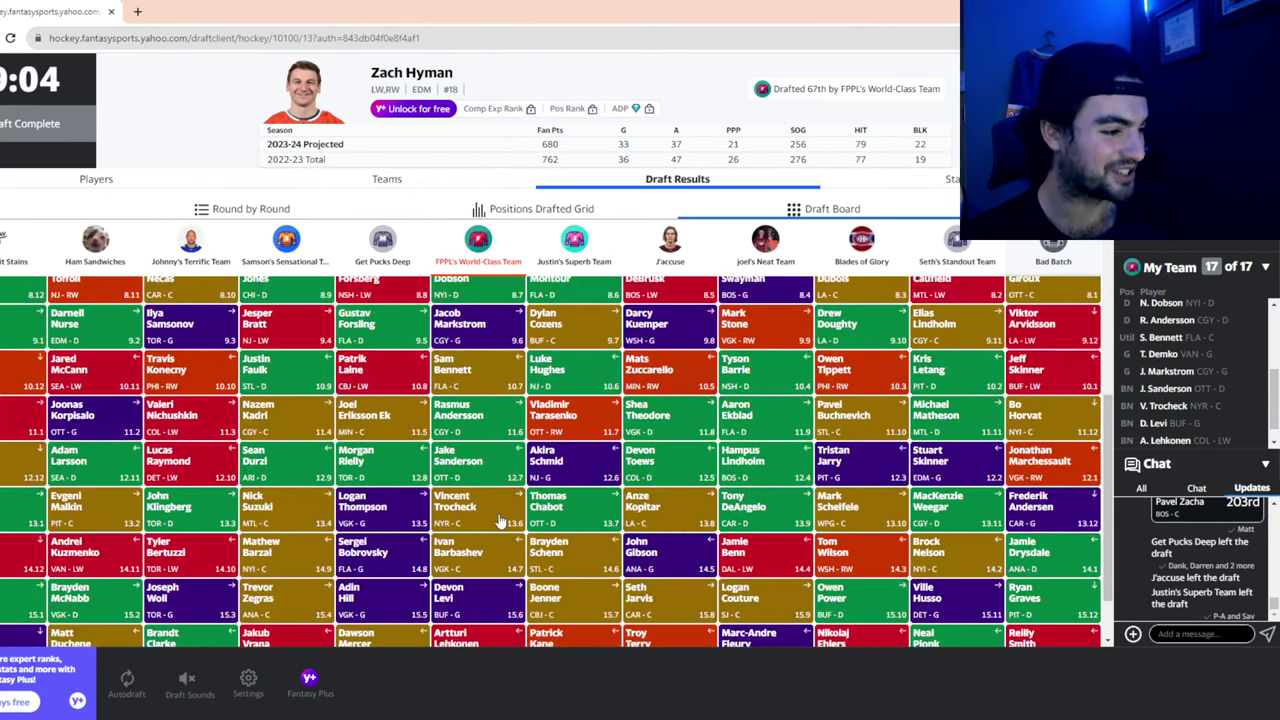
pyautogui.scroll(2, 497, 522)
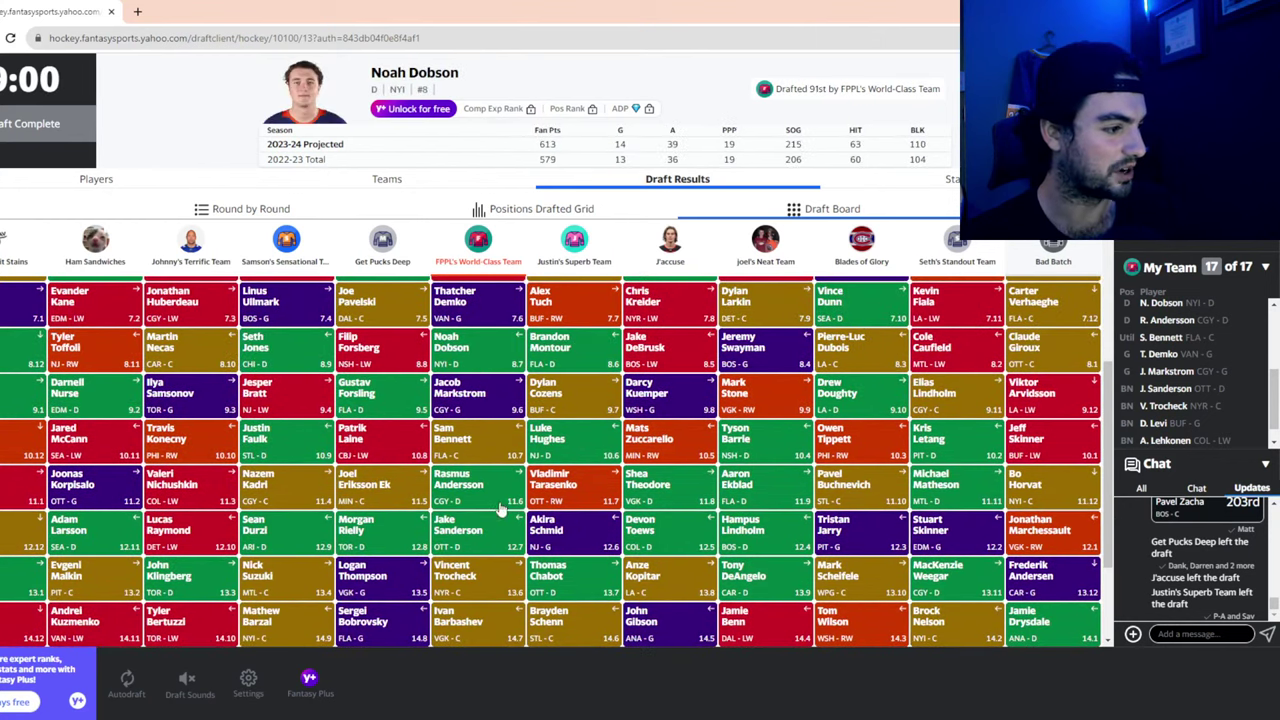
pyautogui.scroll(3, 503, 518)
pyautogui.scroll(1, 502, 519)
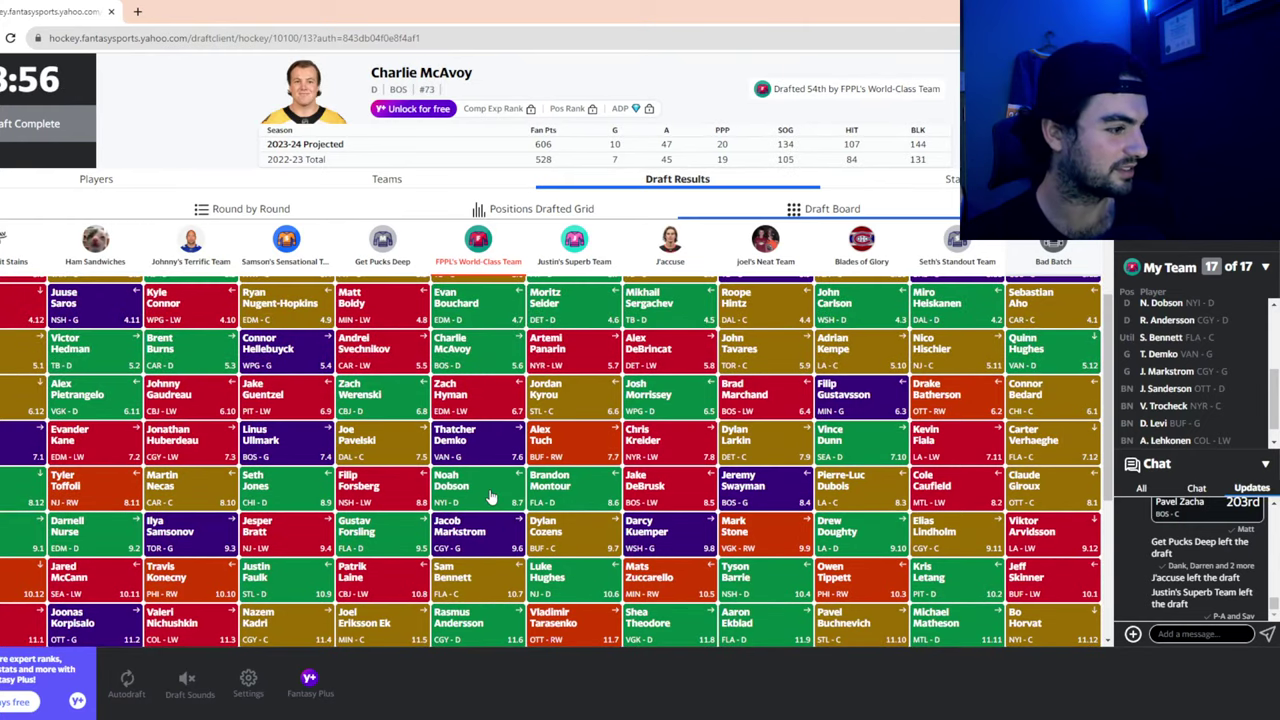
pyautogui.scroll(-2, 494, 455)
pyautogui.scroll(-5, 489, 513)
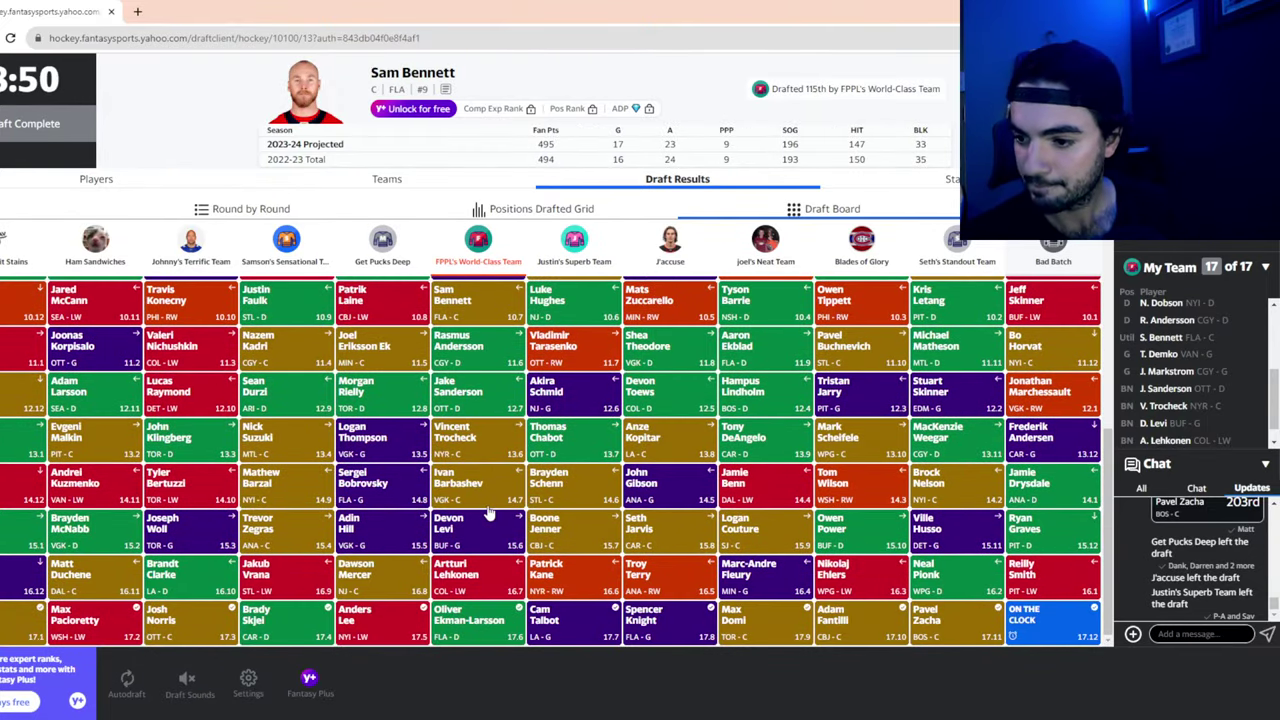
pyautogui.scroll(5, 489, 513)
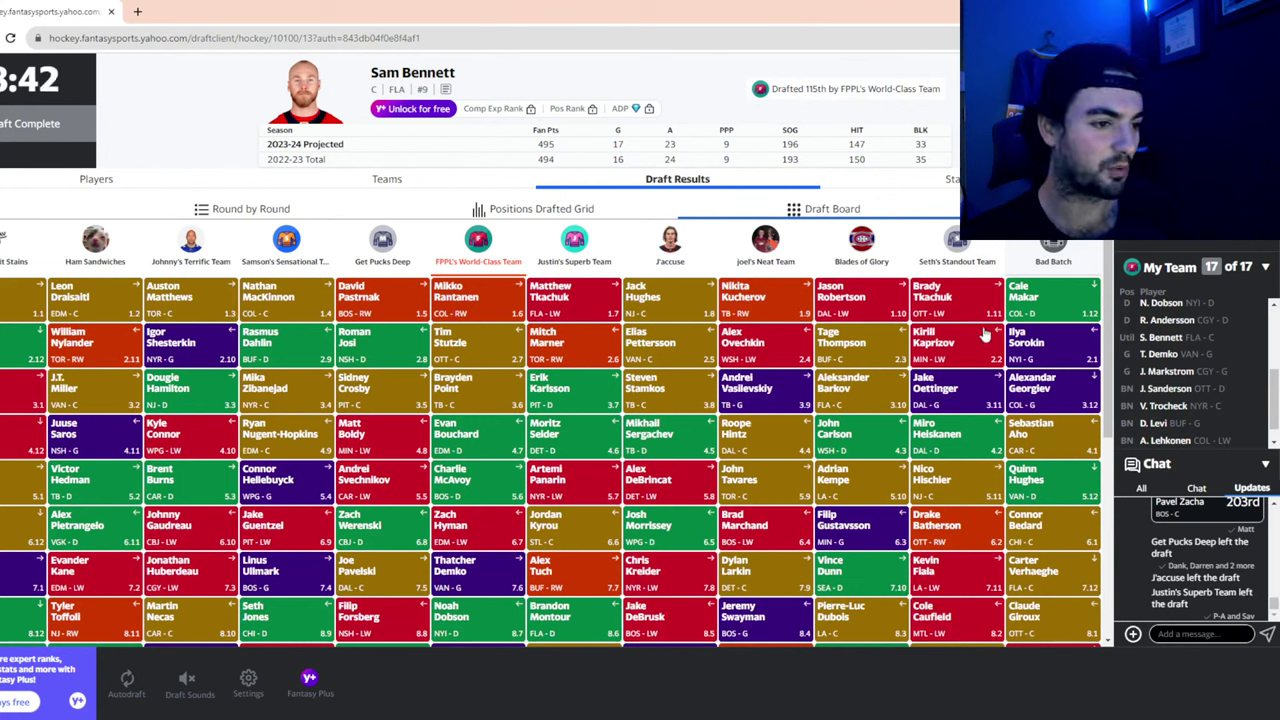
# Check the projections of the 11th-slot team's picks Brady Tkachuk, Kirill Kaprizov, Jake Oettinger and Ville Husso
pyautogui.click(962, 300)
pyautogui.click(965, 330)
pyautogui.click(968, 310)
pyautogui.click(960, 348)
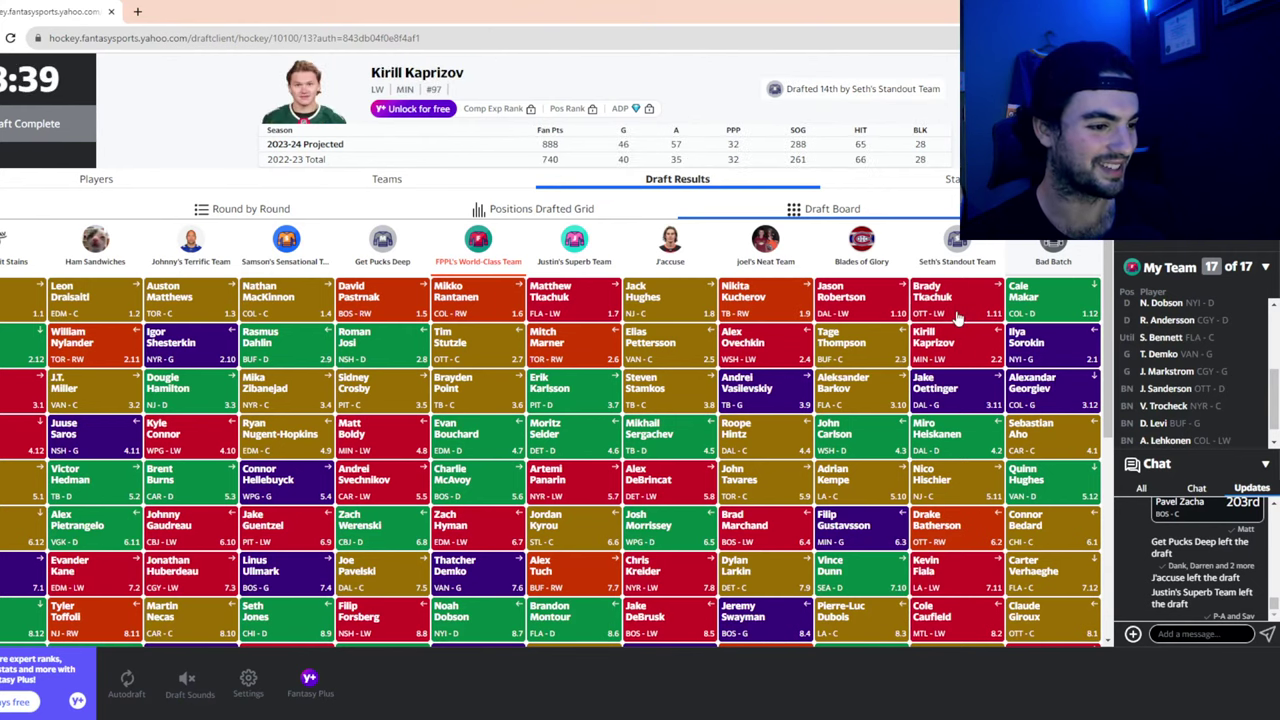
pyautogui.click(968, 393)
pyautogui.scroll(-1, 966, 405)
pyautogui.scroll(1, 965, 410)
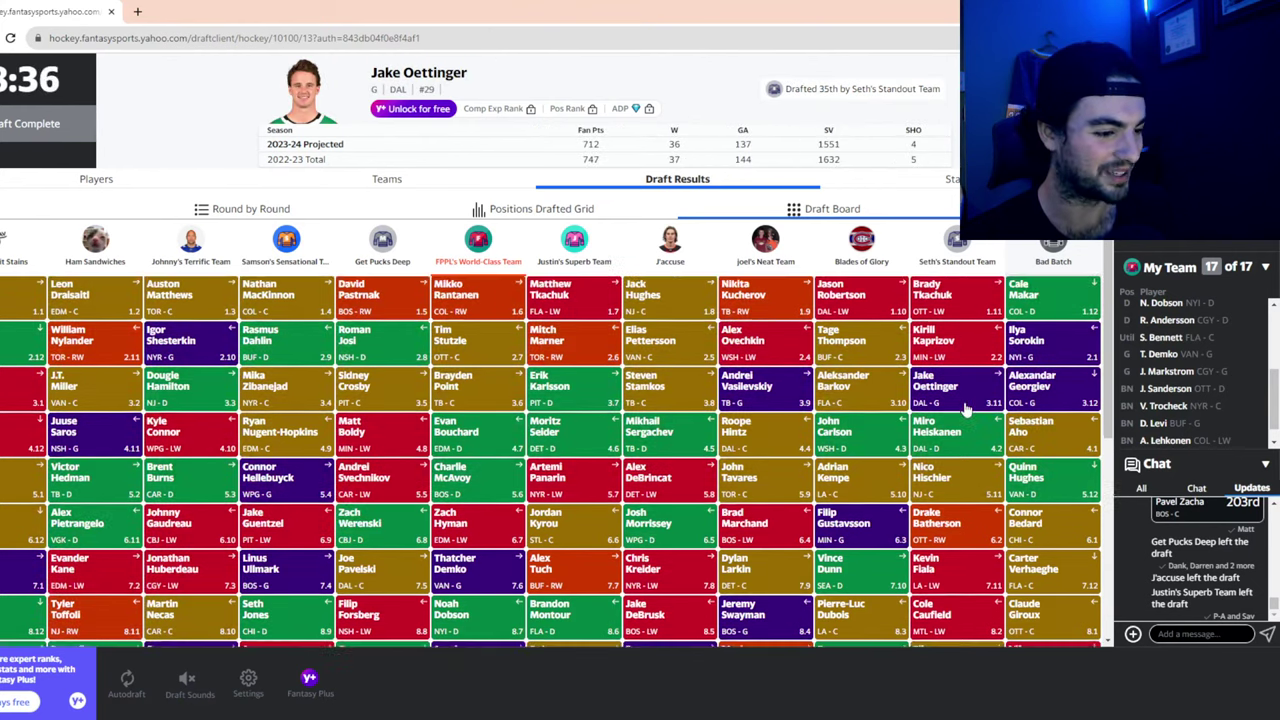
pyautogui.scroll(-9, 965, 408)
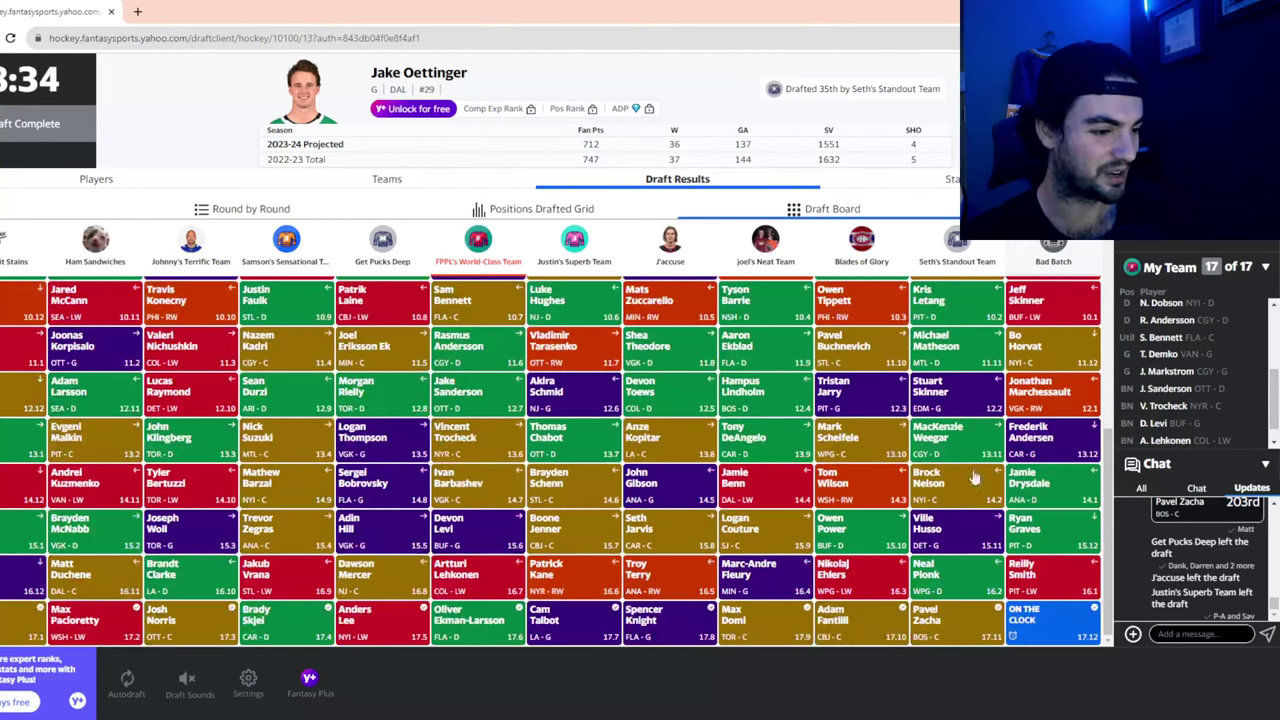
pyautogui.click(982, 526)
pyautogui.scroll(9, 914, 482)
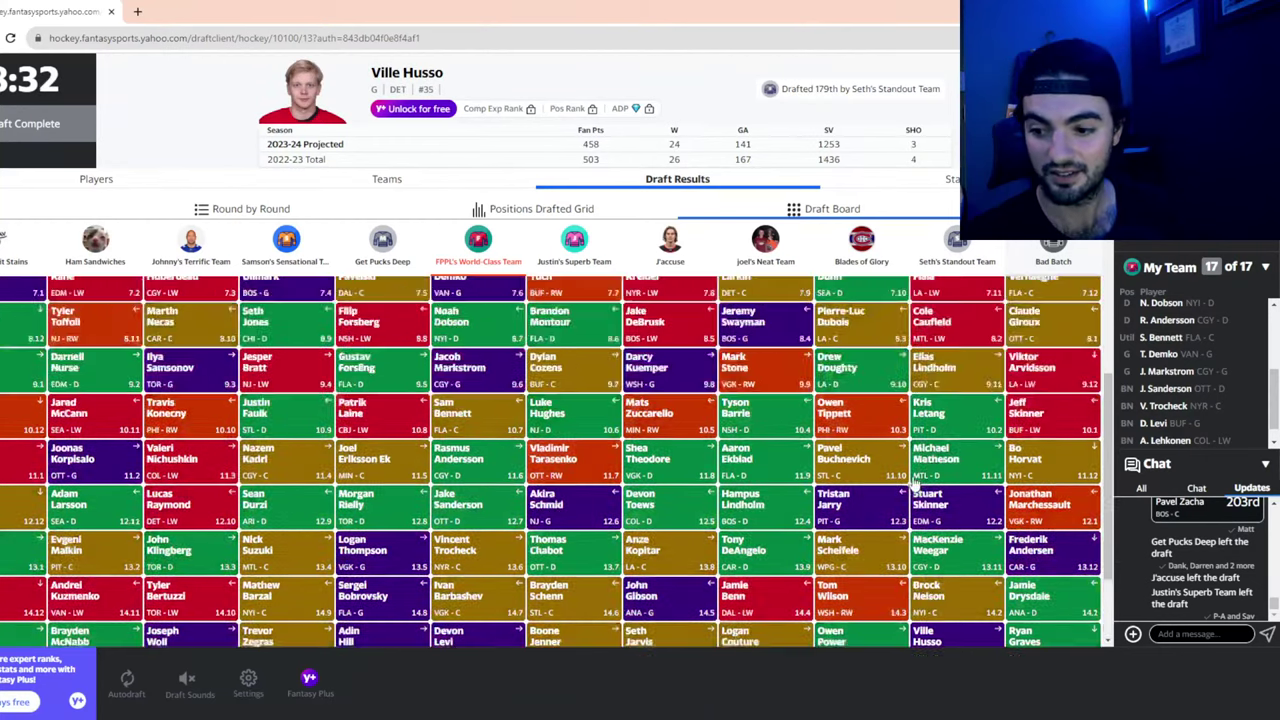
# Review the 11th-slot team's remaining picks, checking the projections of Miro Heiskanen, Nico Hischier, Kevin Fiala and Michael Matheson
pyautogui.click(958, 432)
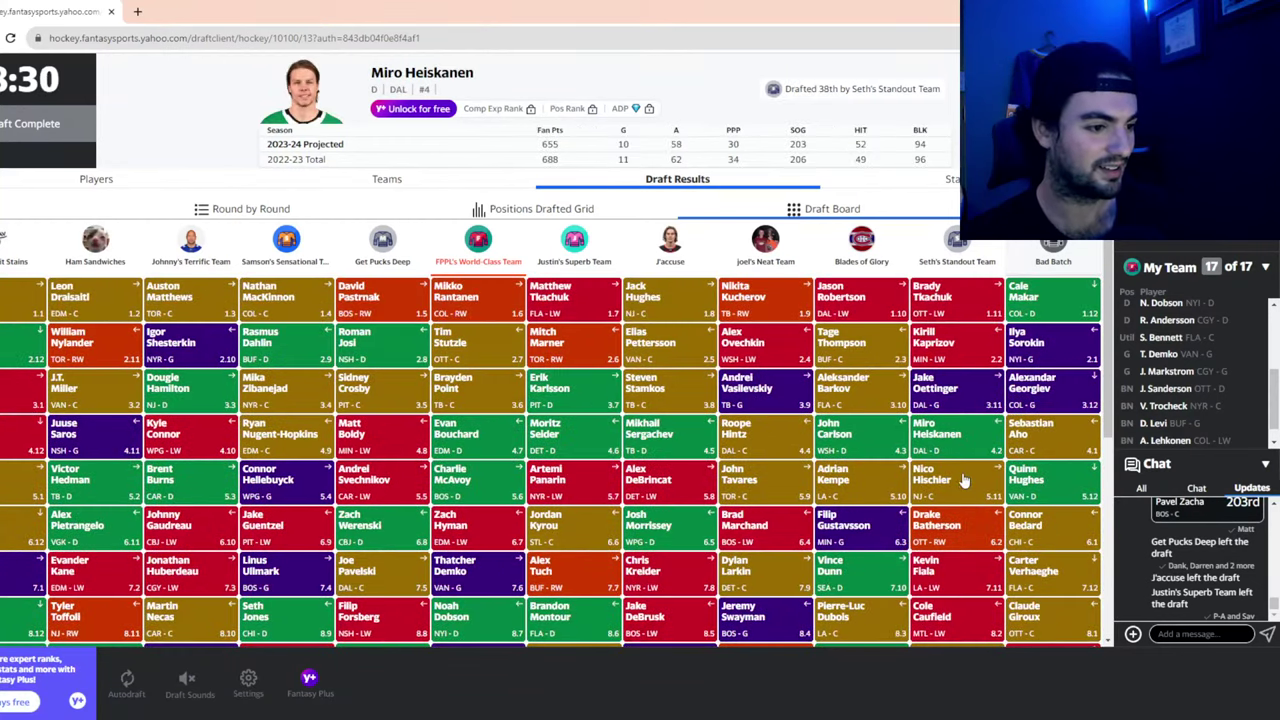
pyautogui.click(963, 485)
pyautogui.scroll(-5, 963, 490)
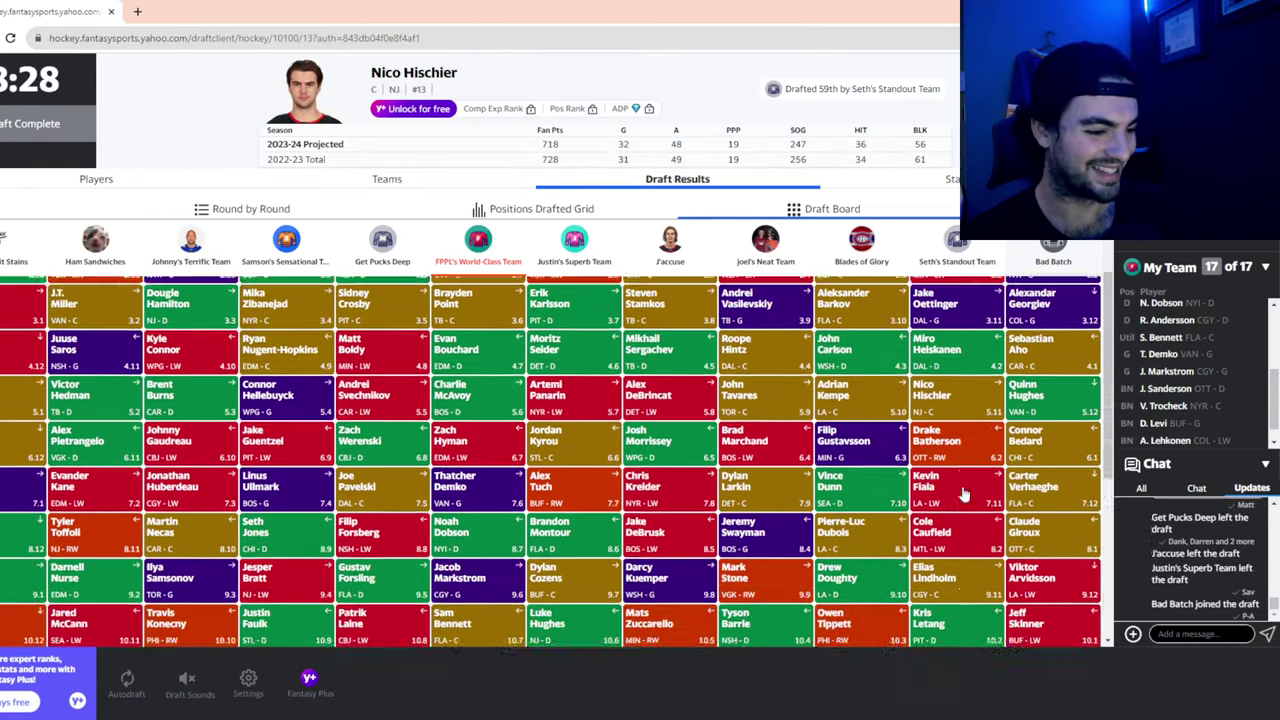
pyautogui.click(966, 510)
pyautogui.scroll(-4, 964, 508)
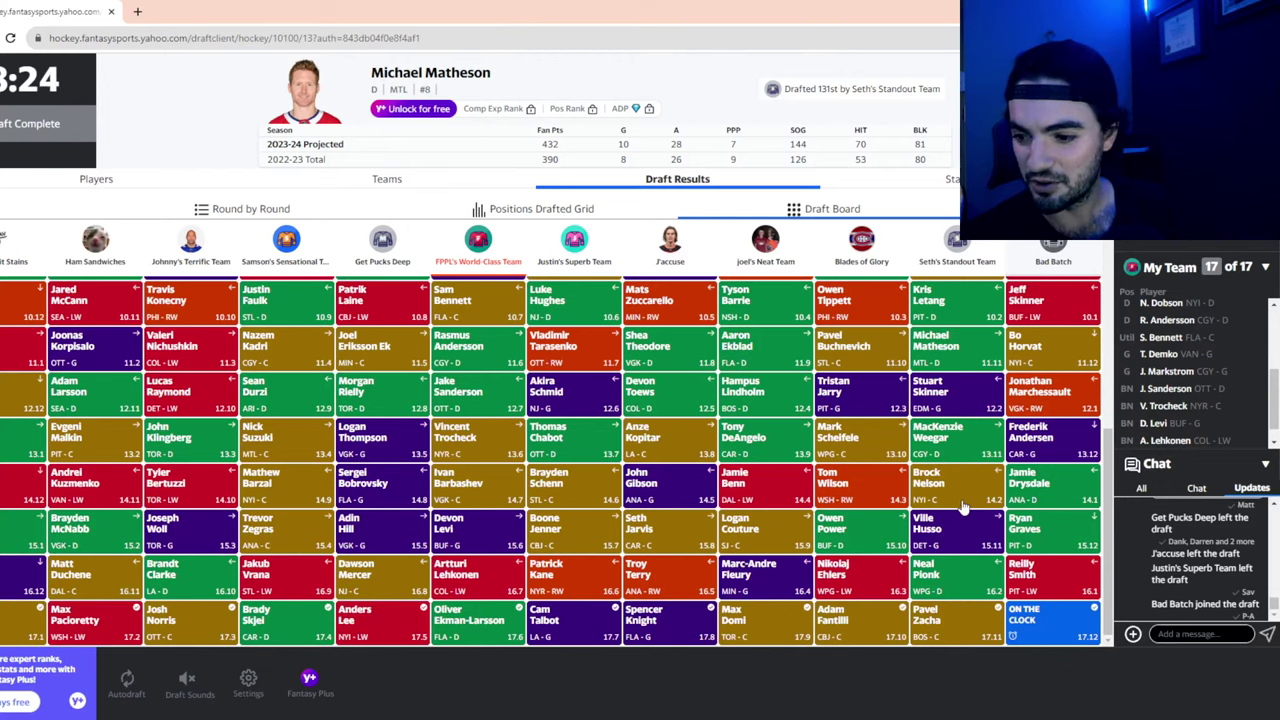
pyautogui.scroll(9, 962, 508)
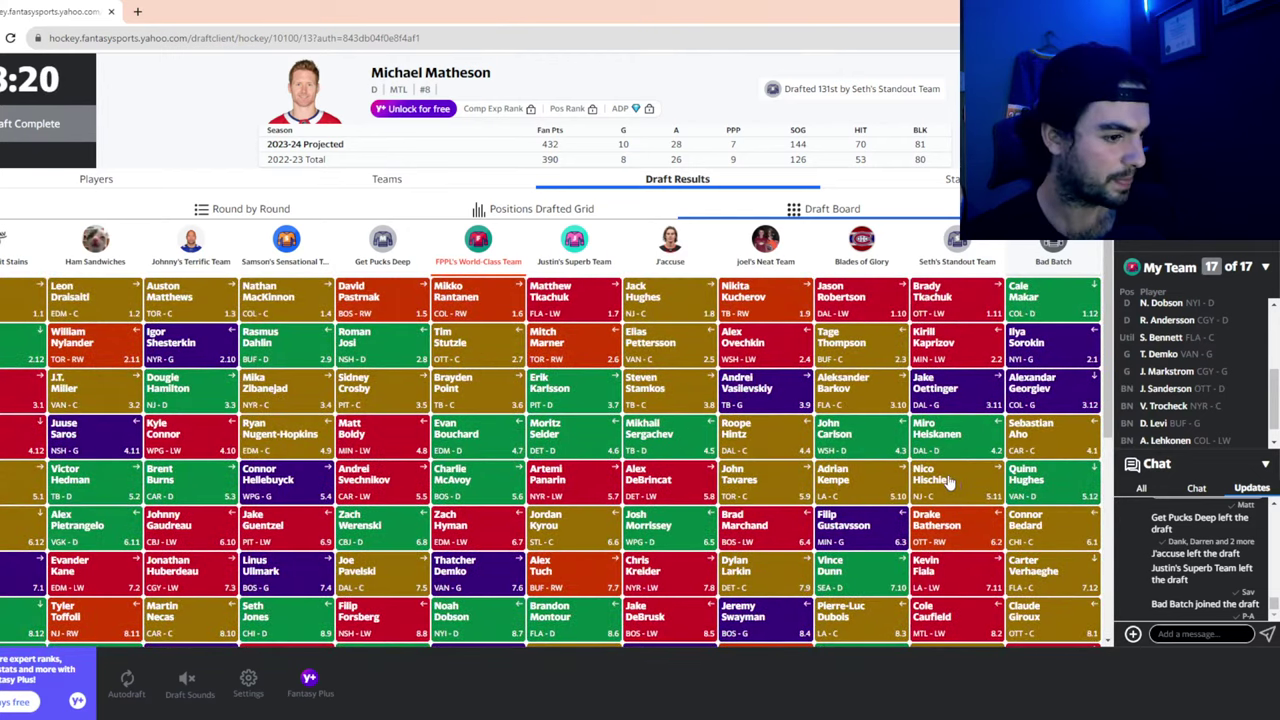
pyautogui.scroll(-9, 950, 483)
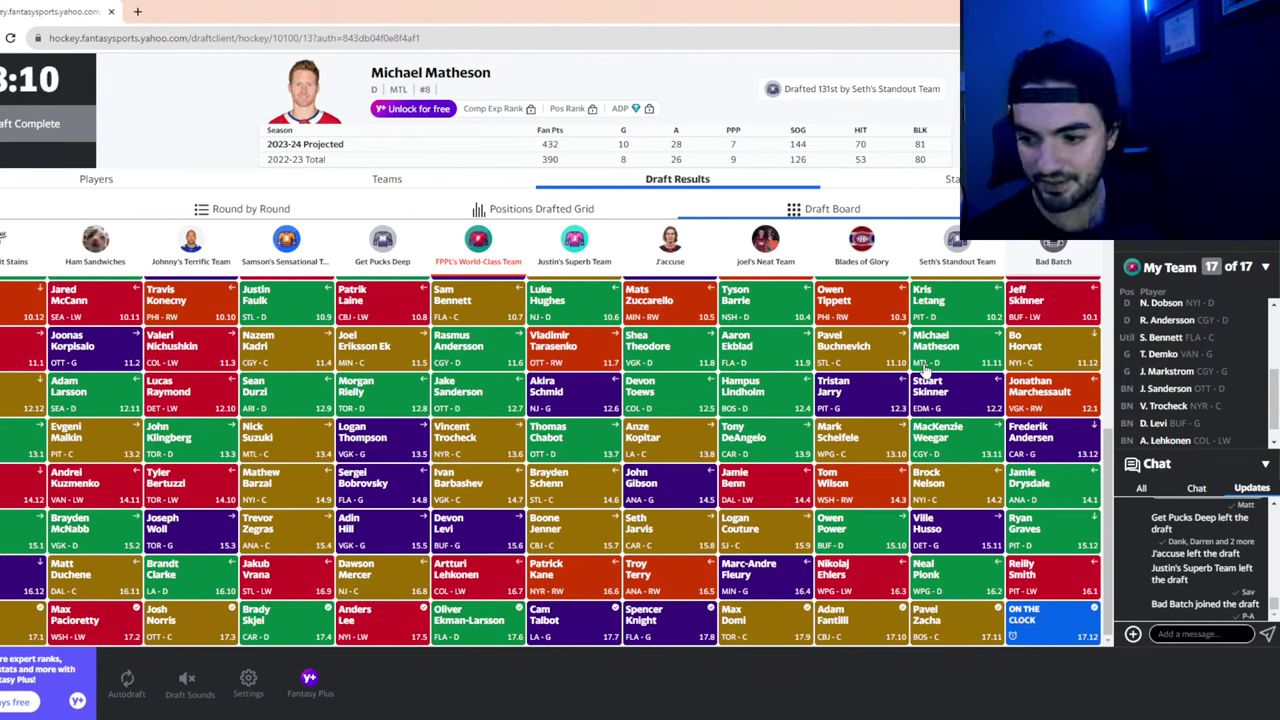
pyautogui.scroll(5, 282, 362)
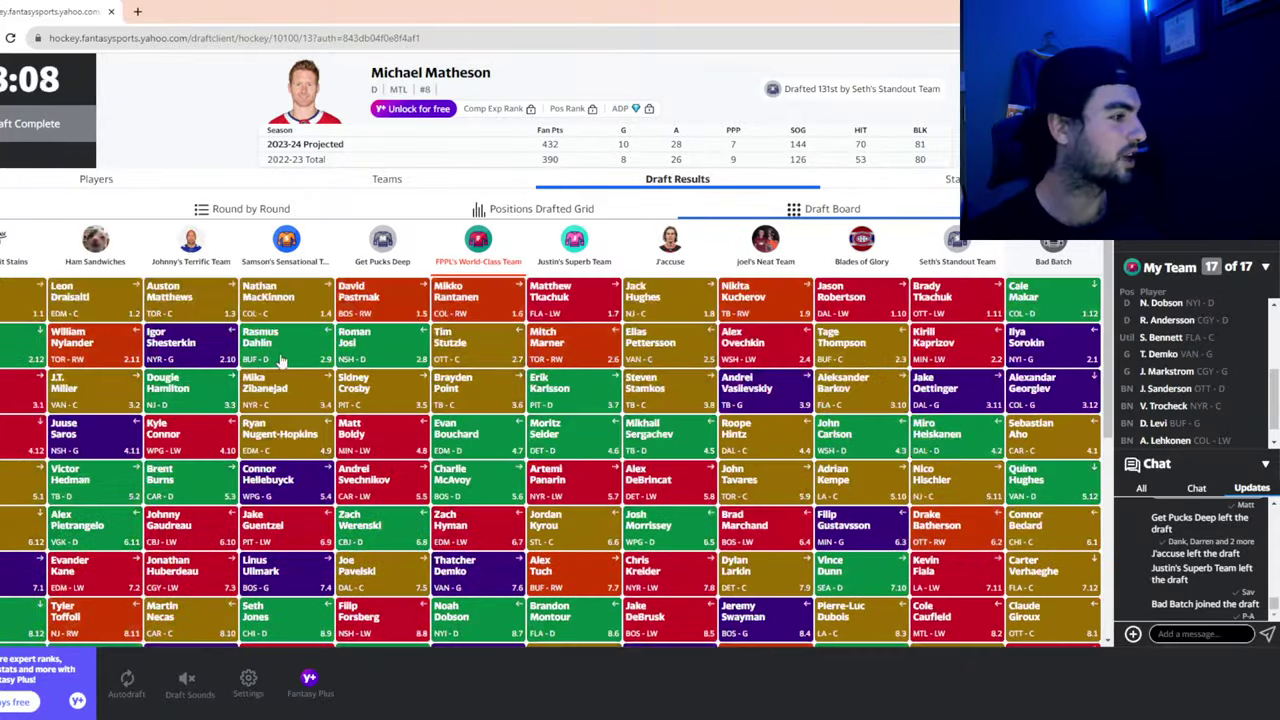
# Check the projections of the third-slot team's picks Kyle Connor, Johnny Gaudreau and Josh Norris
pyautogui.click(202, 437)
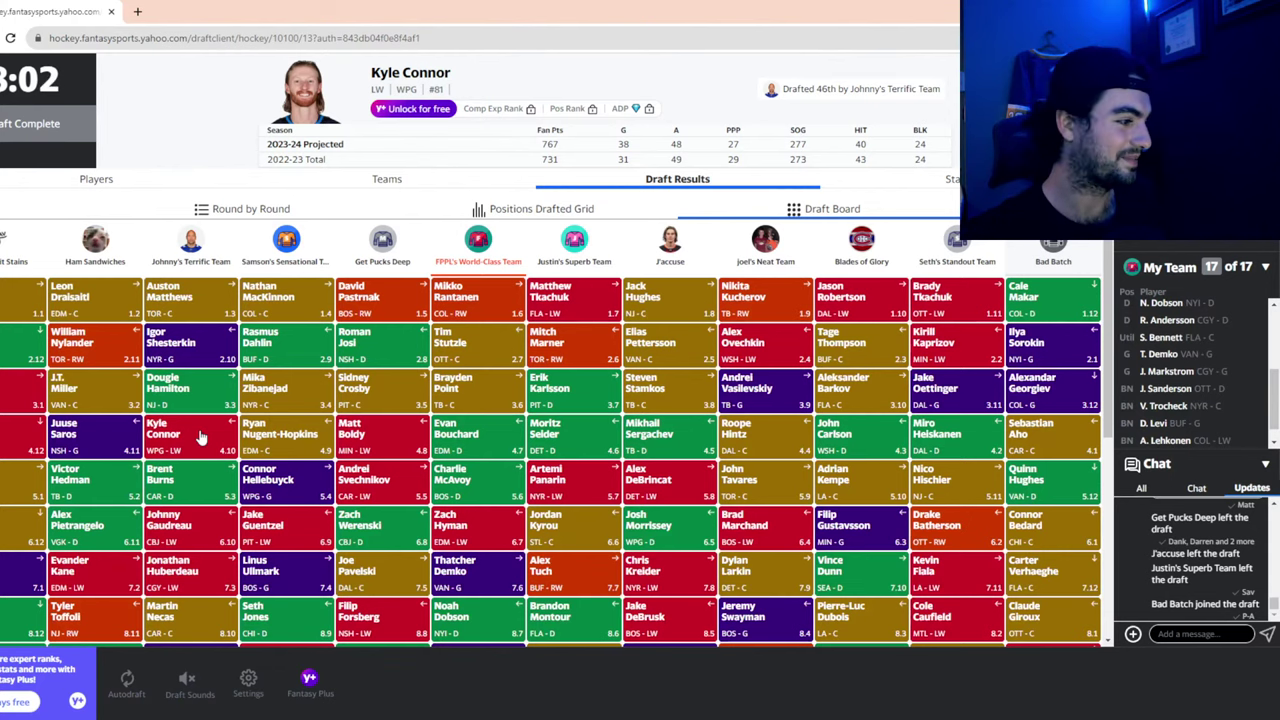
pyautogui.scroll(-1, 200, 437)
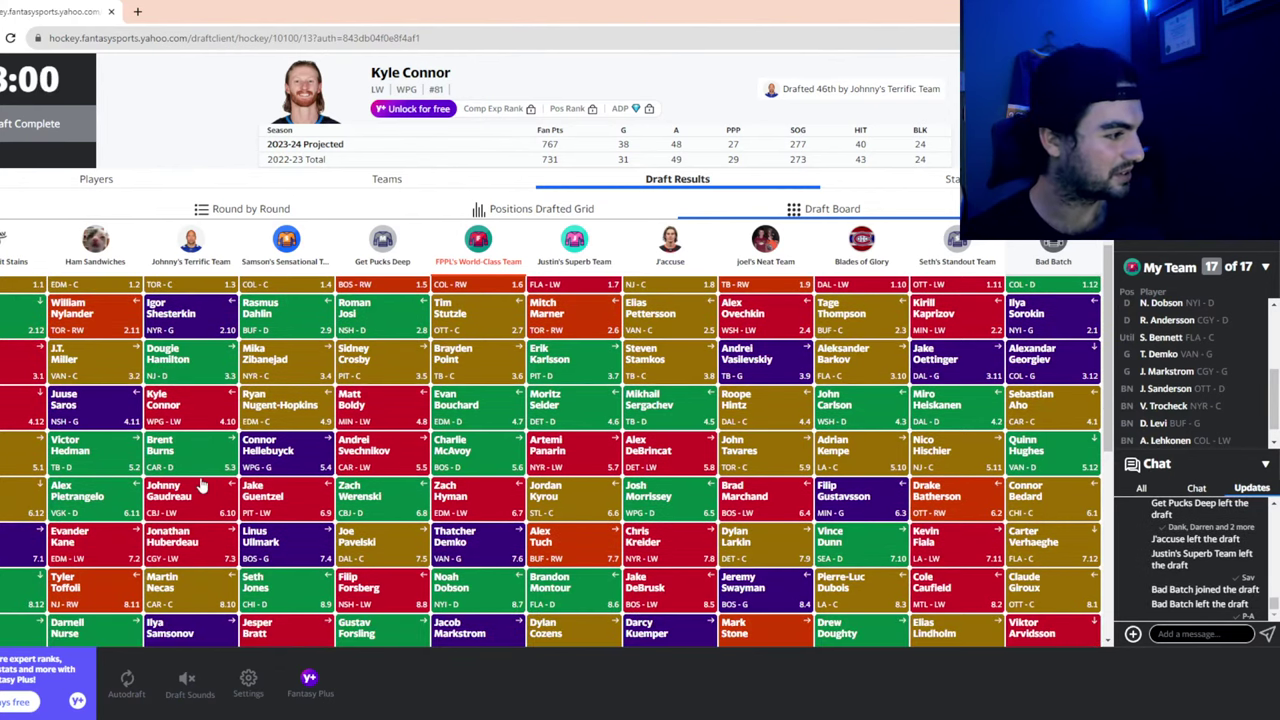
pyautogui.scroll(-2, 210, 478)
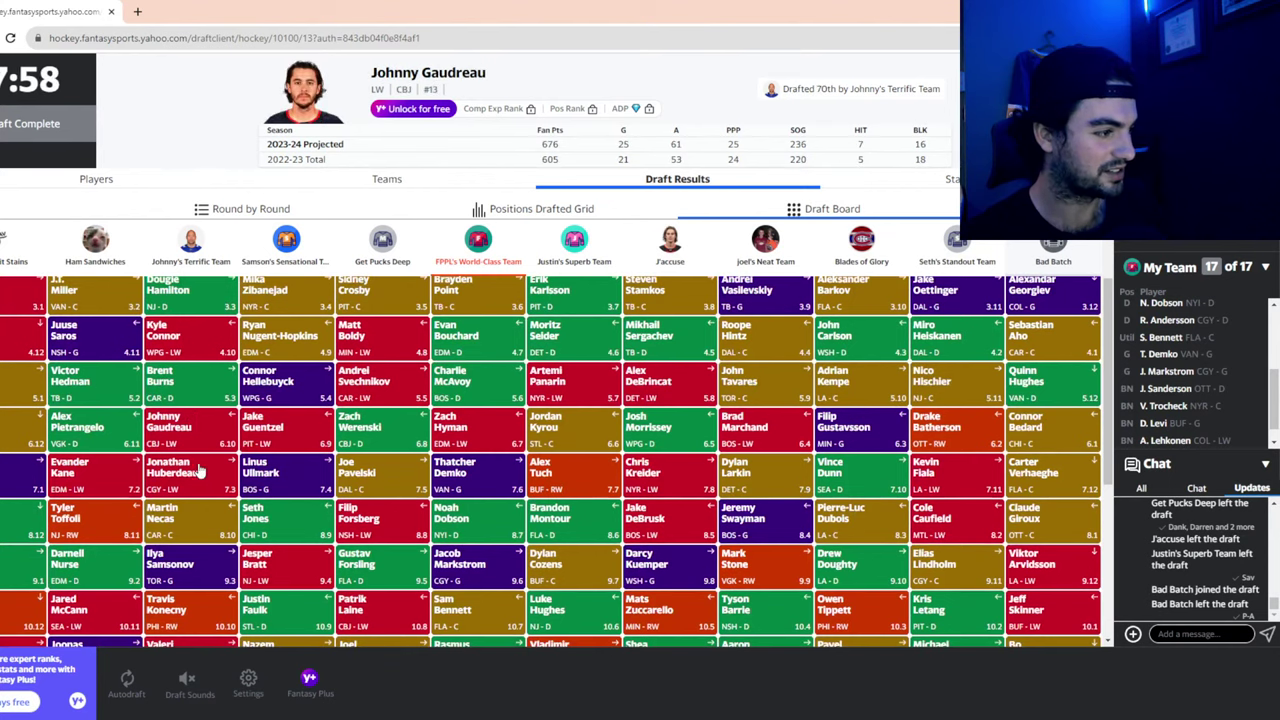
pyautogui.scroll(-6, 197, 472)
pyautogui.scroll(-1, 198, 478)
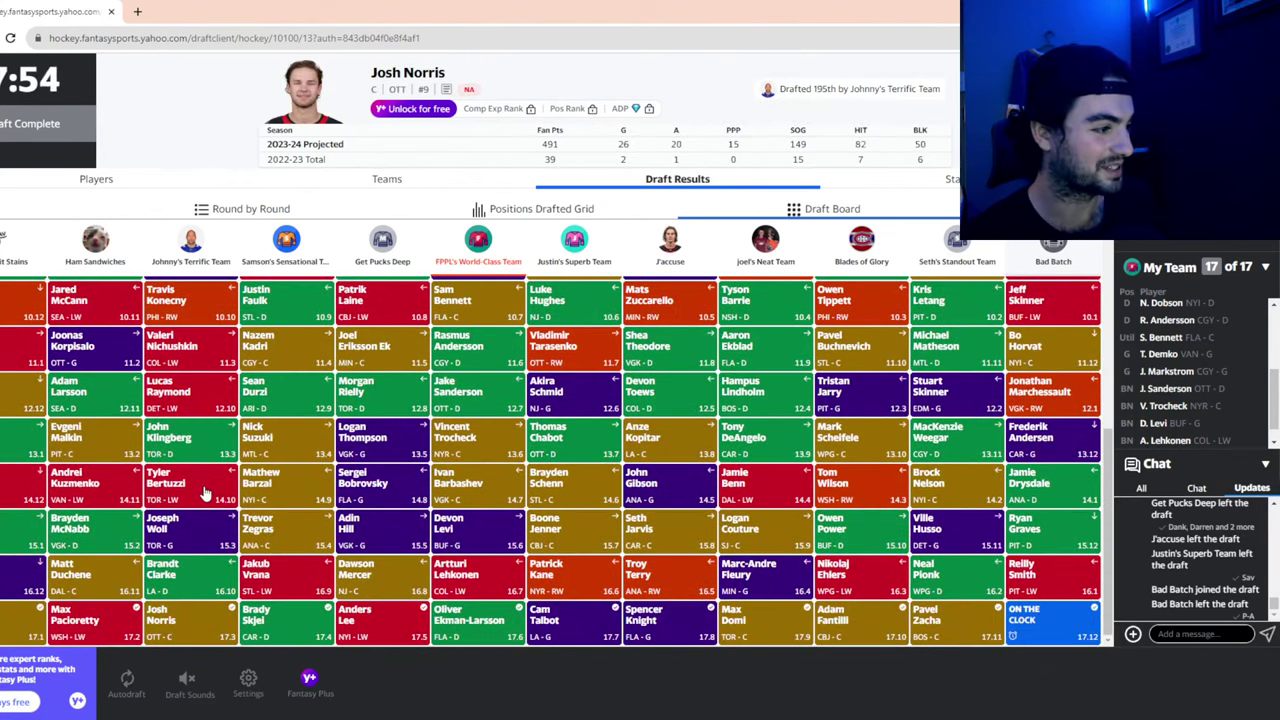
# Look through the third-slot team's full column of picks, checking the projections of Tyler Bertuzzi and Igor Shesterkin
pyautogui.scroll(10, 203, 492)
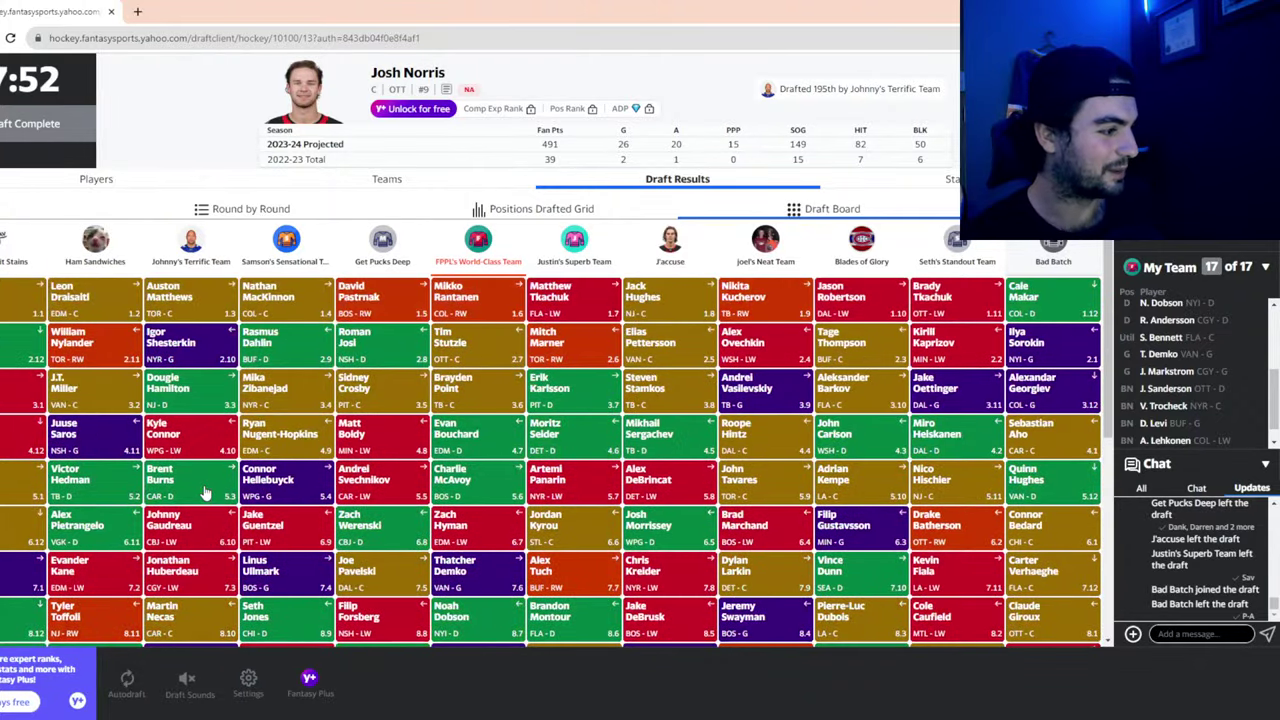
pyautogui.scroll(-3, 203, 492)
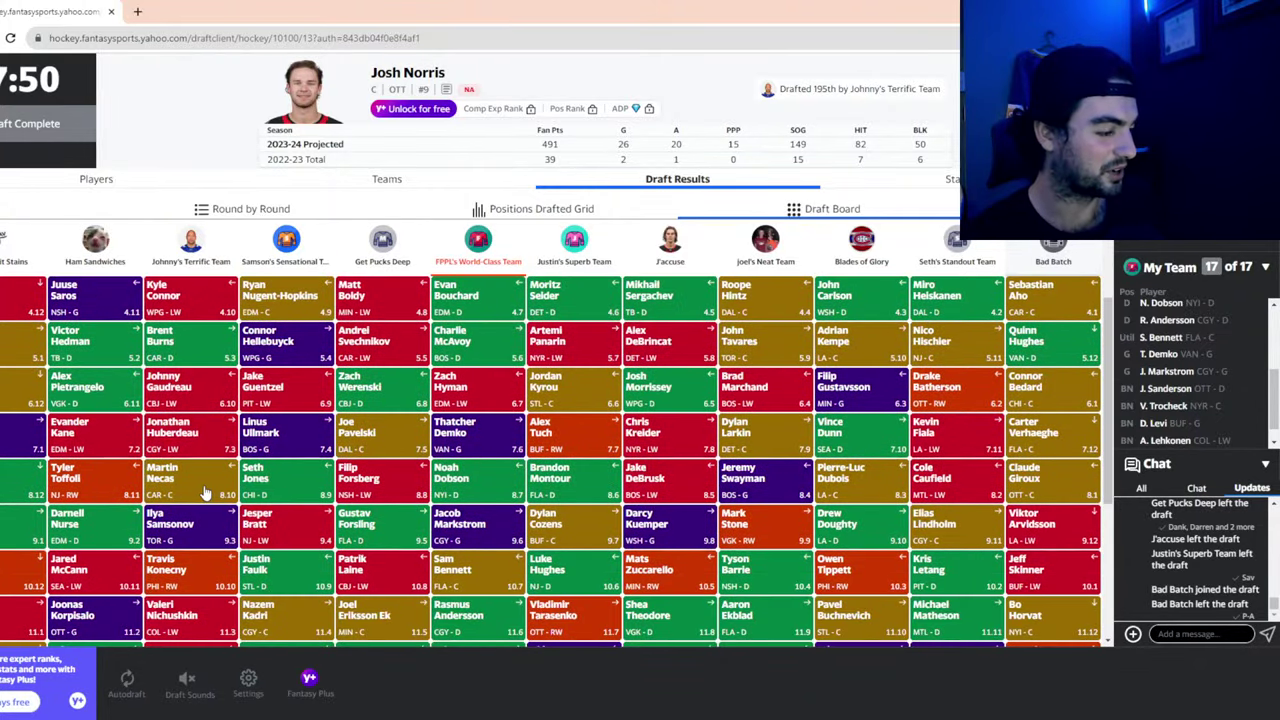
pyautogui.scroll(-6, 203, 492)
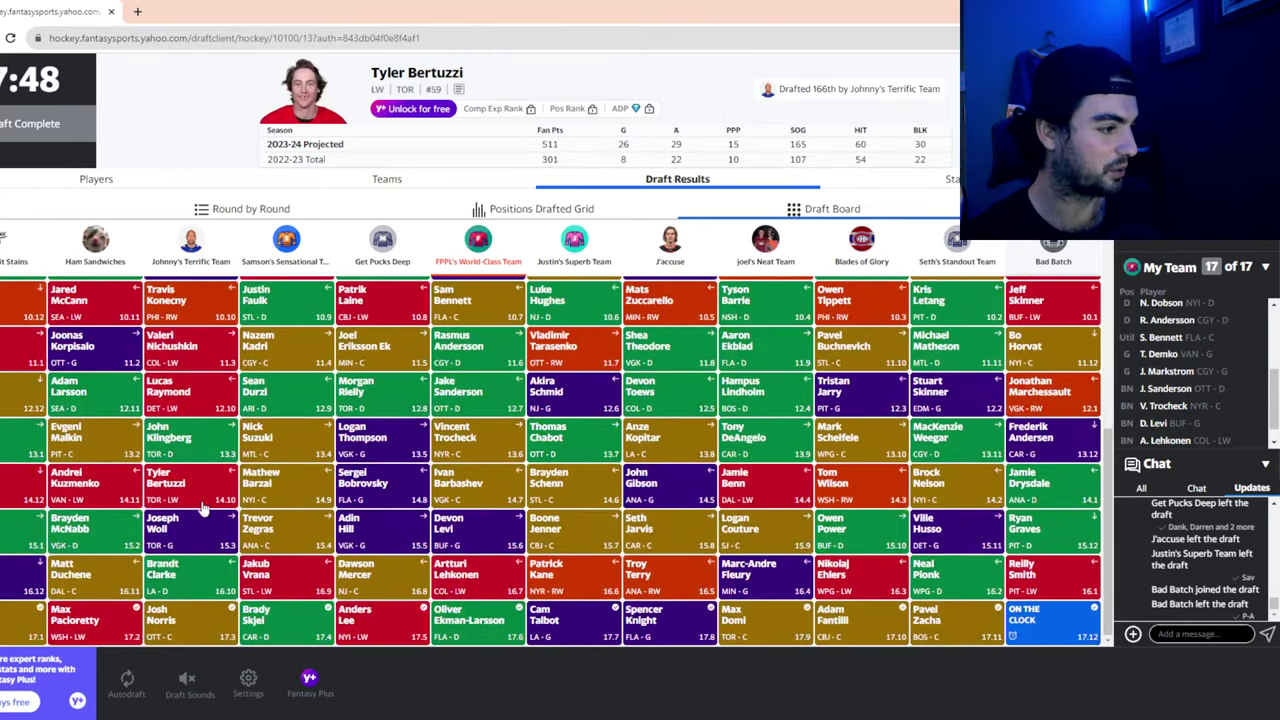
pyautogui.scroll(9, 200, 490)
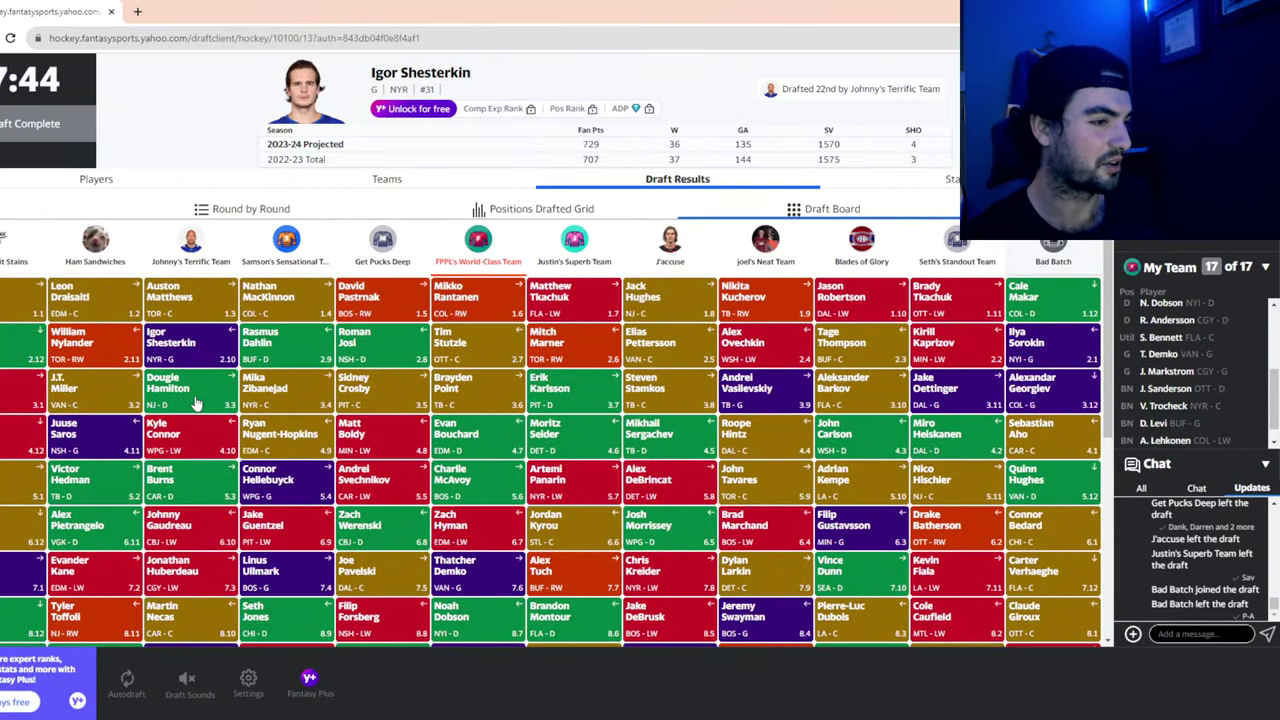
pyautogui.scroll(-3, 195, 410)
pyautogui.scroll(3, 195, 410)
pyautogui.scroll(-5, 195, 415)
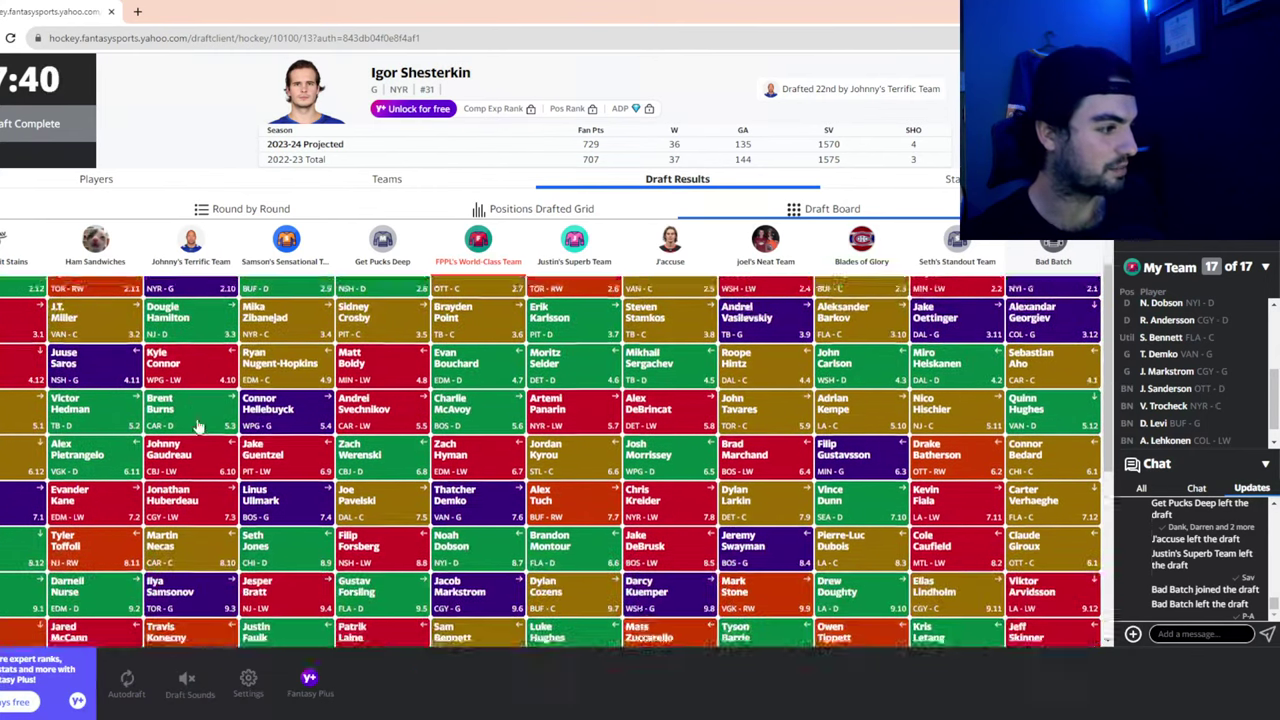